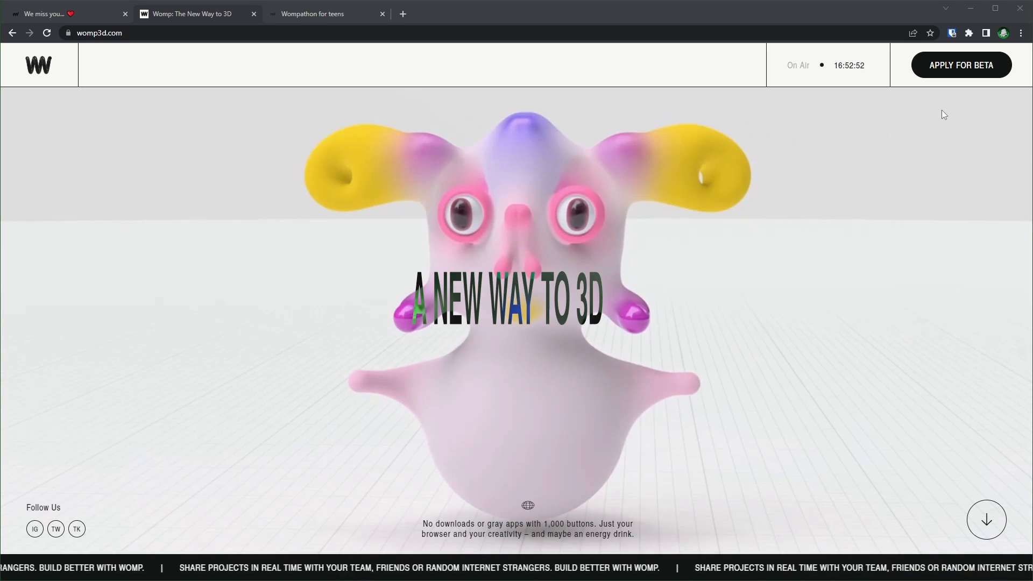
Examine the Womp home page's features and project gallery, and the Wompathon page's prizes and 3D creation challenges.
scroll(692, 203, down, 10)
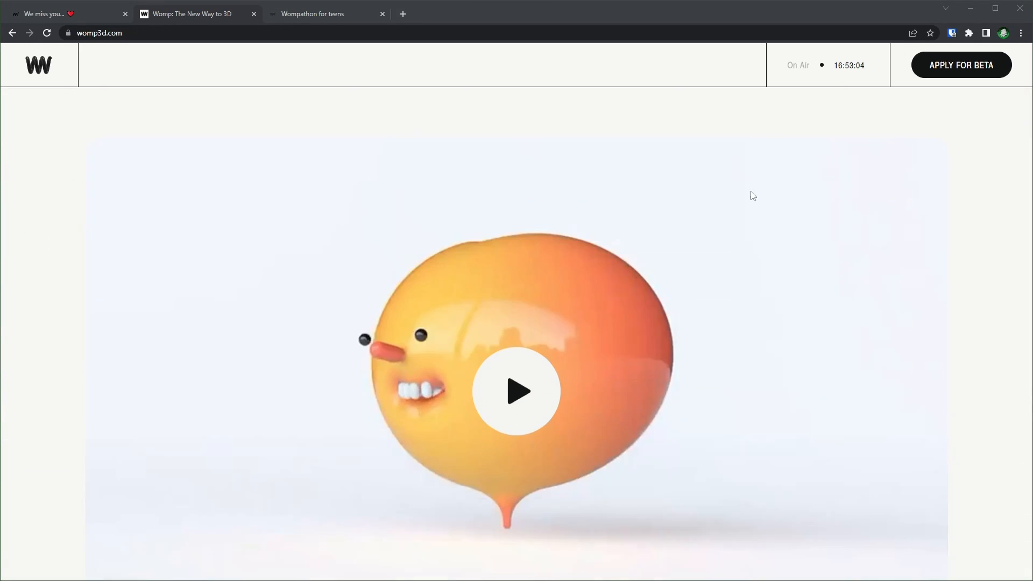
scroll(753, 196, down, 3)
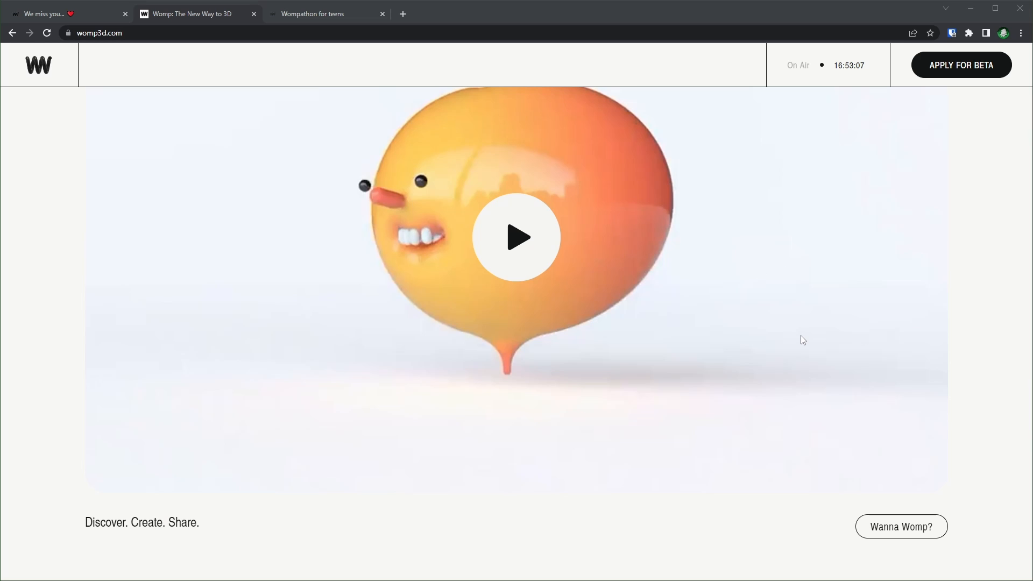
scroll(801, 340, down, 10)
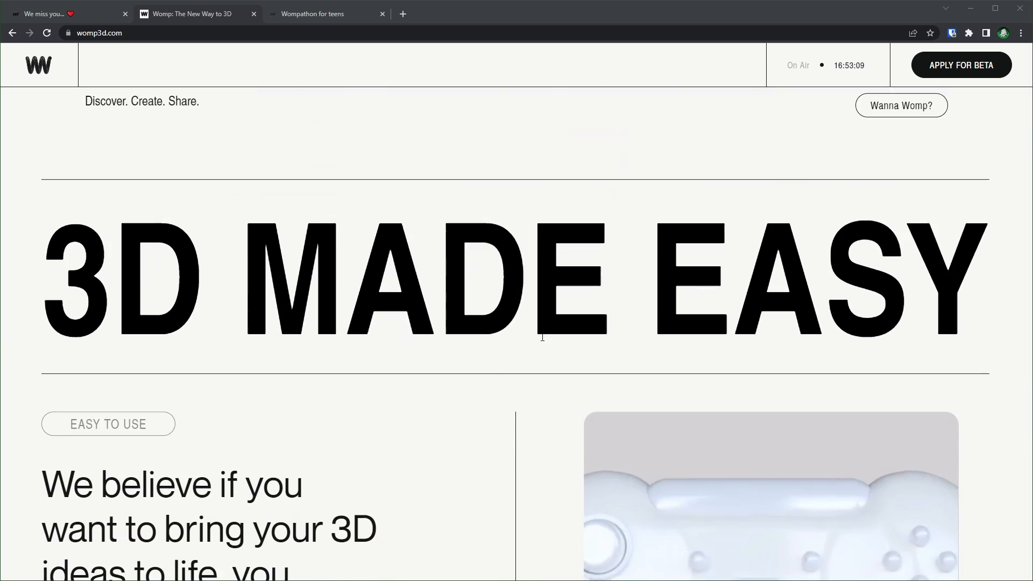
scroll(513, 329, down, 20)
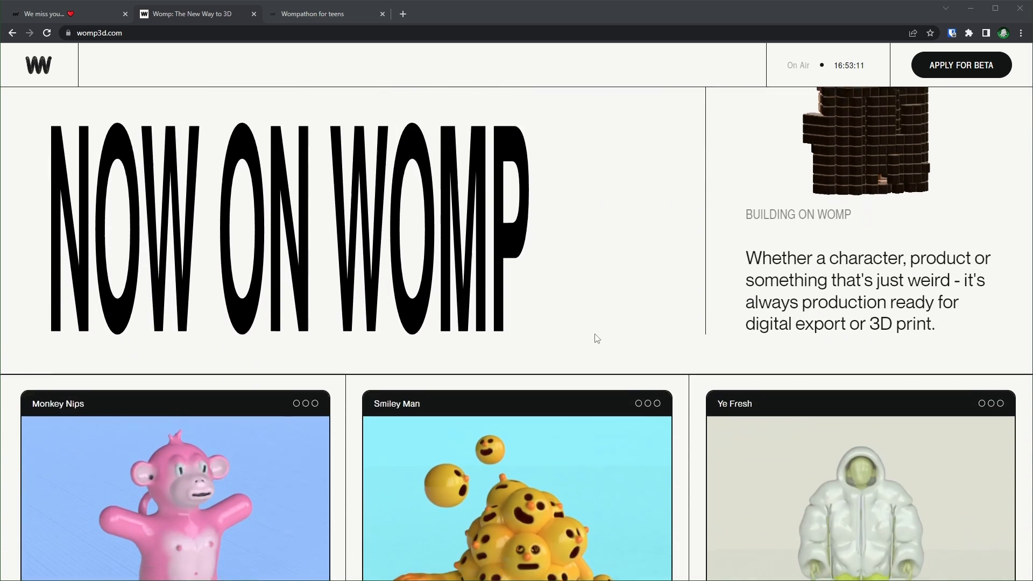
scroll(594, 337, down, 8)
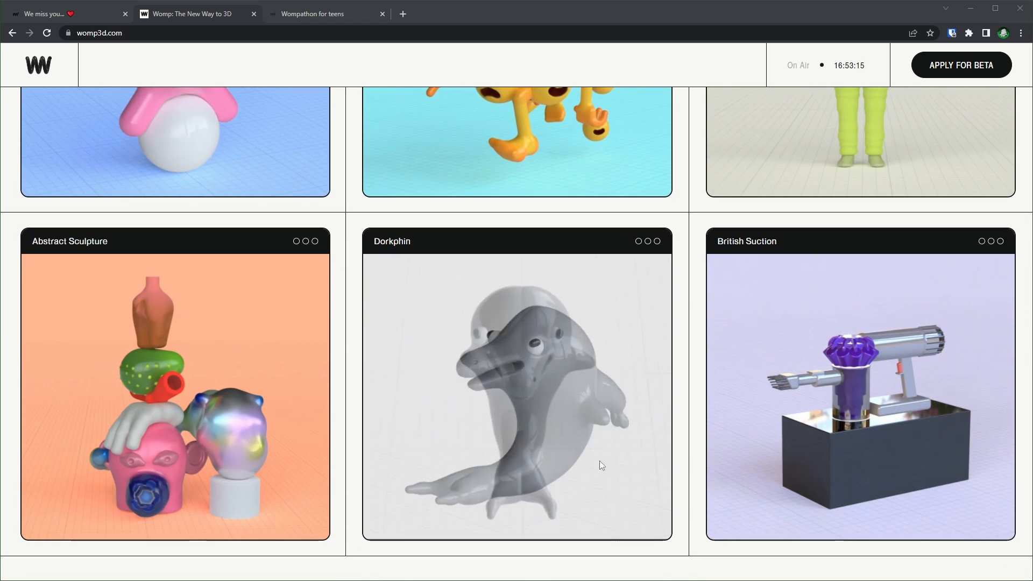
scroll(657, 392, down, 10)
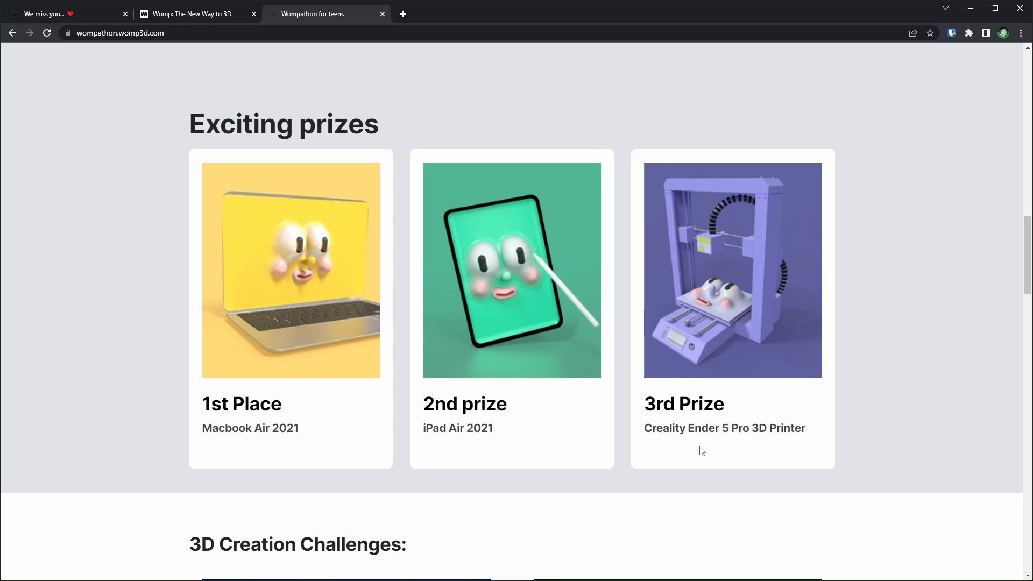
scroll(134, 397, down, 9)
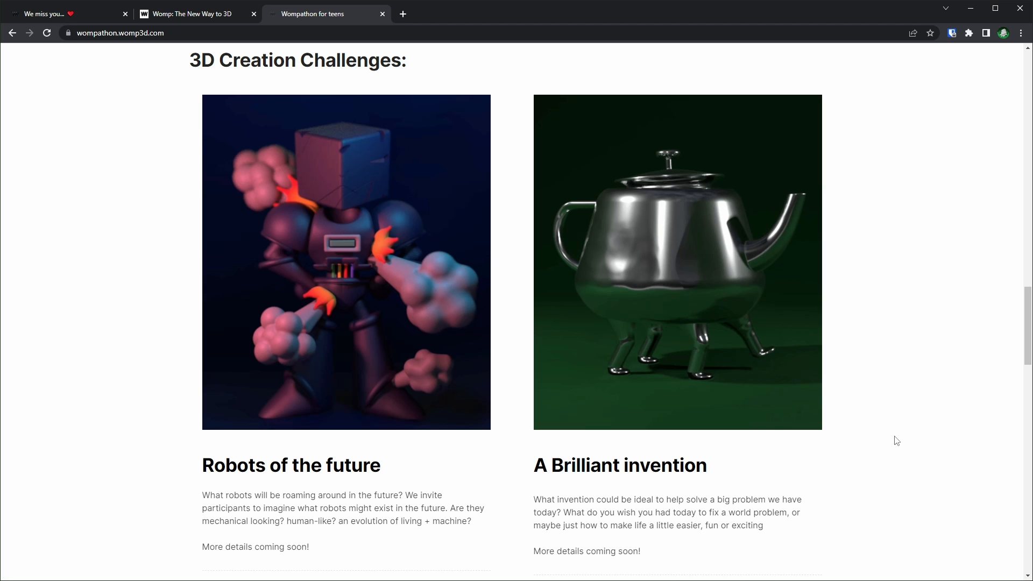
scroll(896, 440, down, 7)
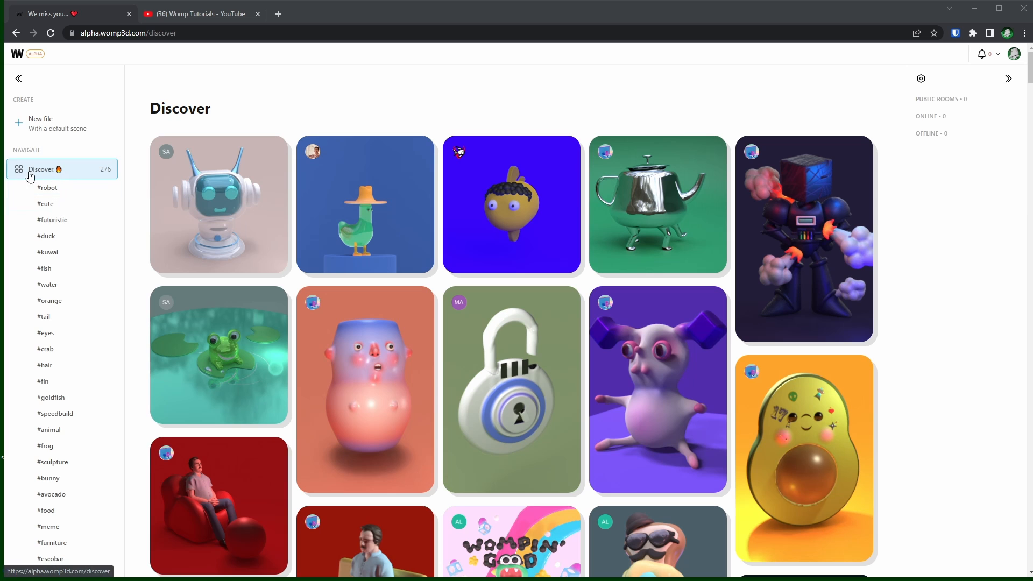
Look through the Discover gallery, its hashtag categories and the featured community projects.
scroll(69, 321, down, 7)
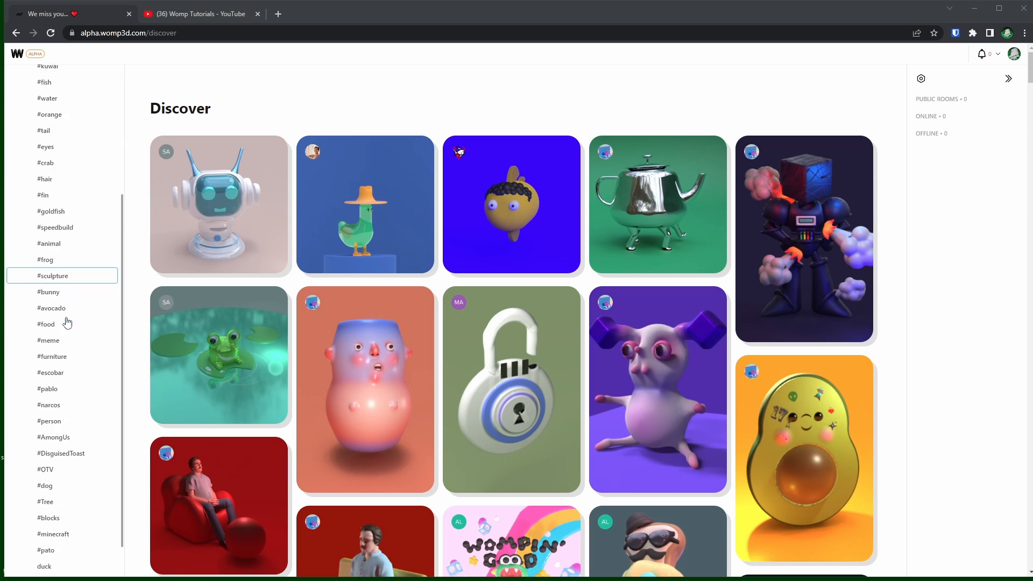
scroll(67, 323, down, 2)
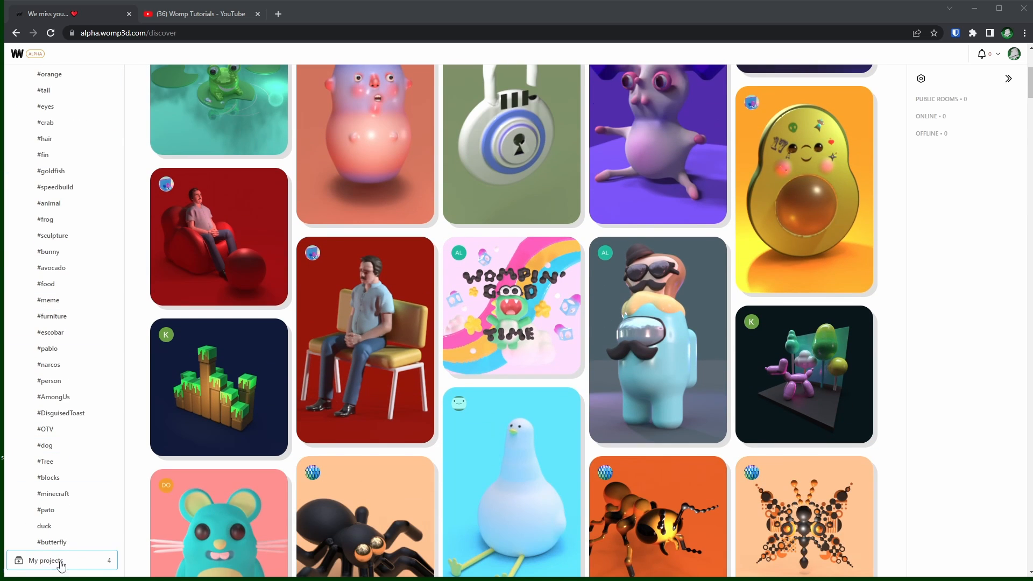
scroll(50, 426, up, 3)
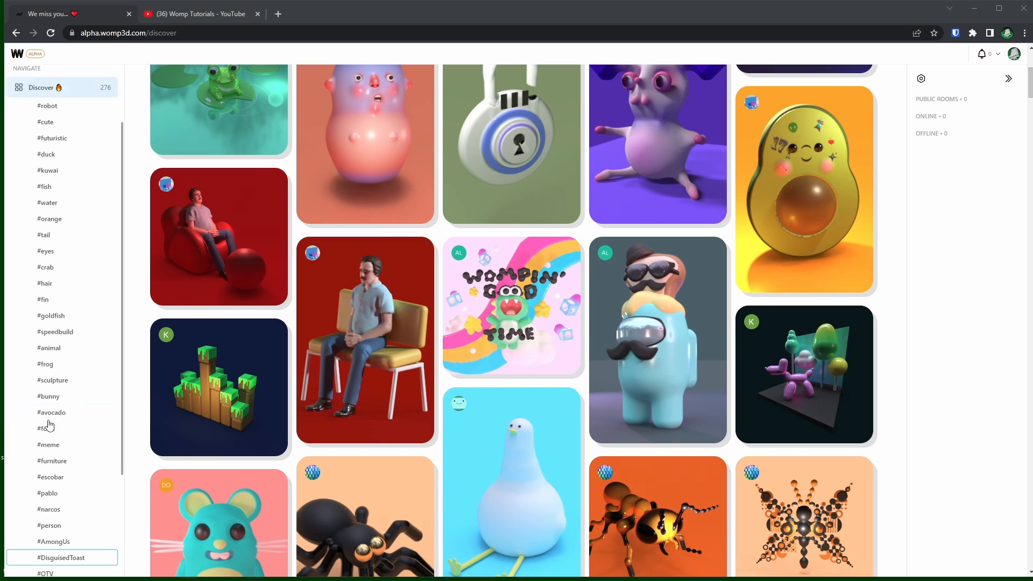
scroll(50, 425, up, 2)
scroll(498, 116, up, 5)
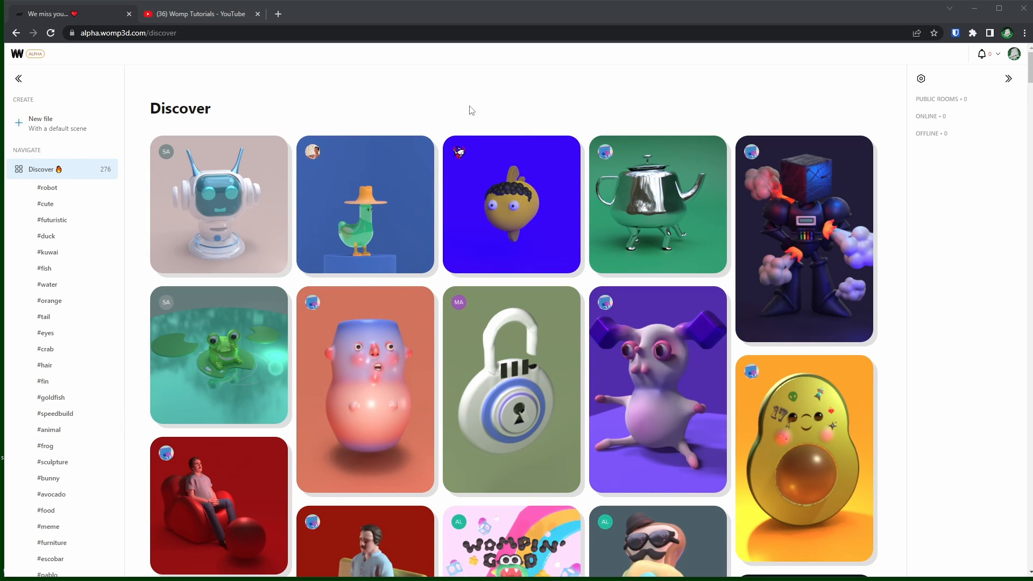
scroll(570, 167, down, 5)
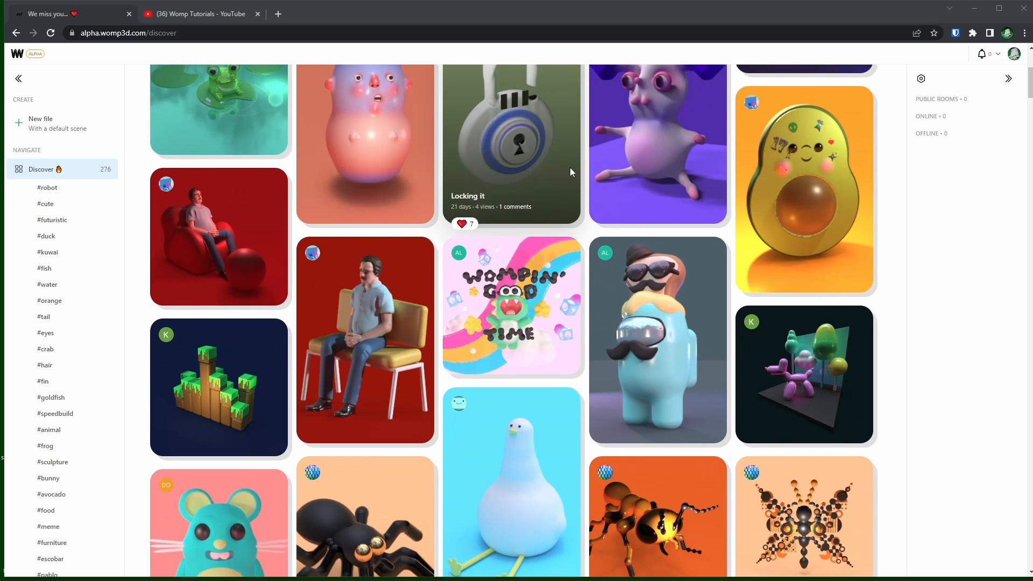
scroll(570, 167, down, 5)
scroll(484, 113, up, 10)
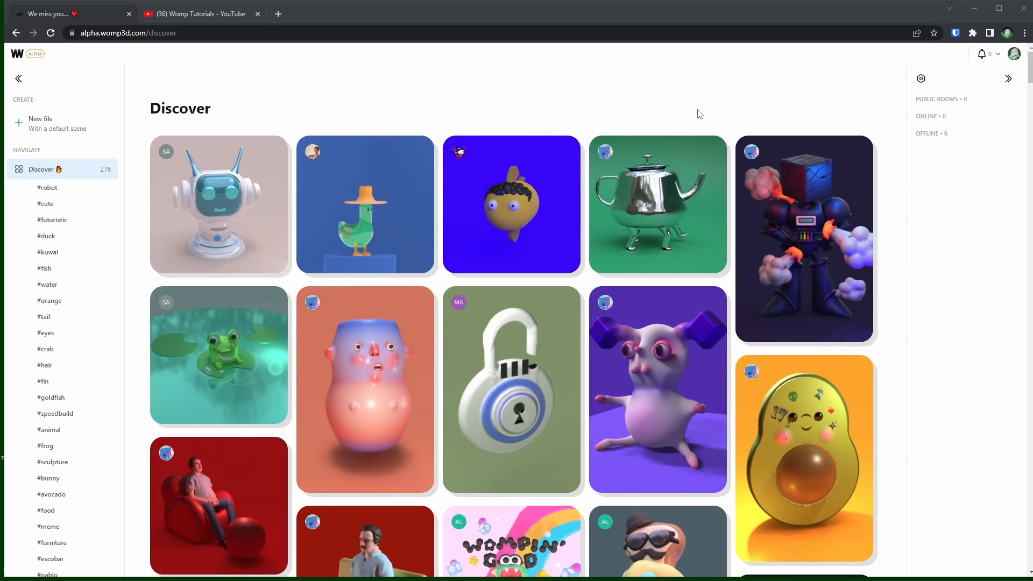
Make an editable copy of the Mr Robot project from the Discover gallery and move parts of its scene around.
click(818, 211)
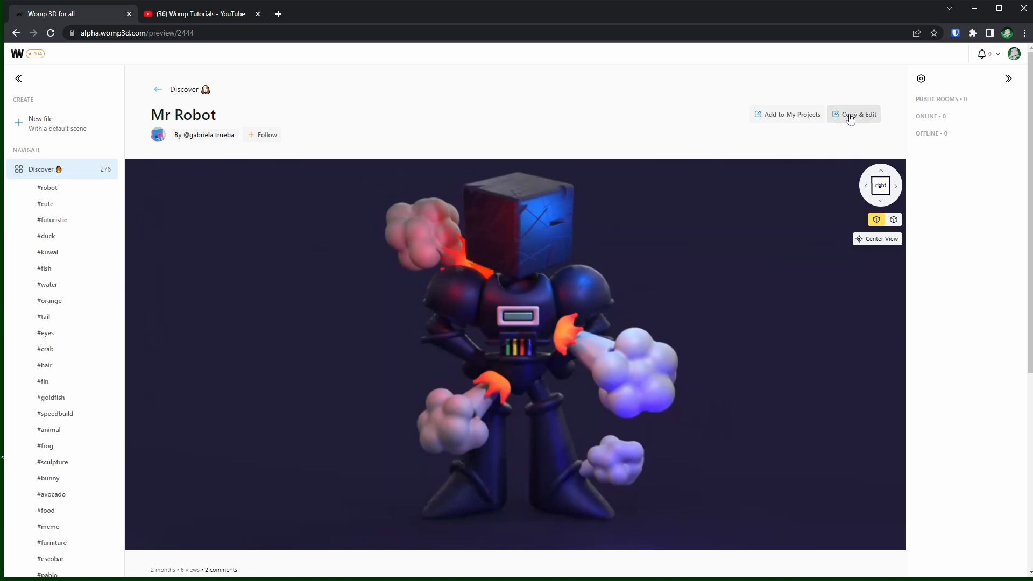
click(851, 120)
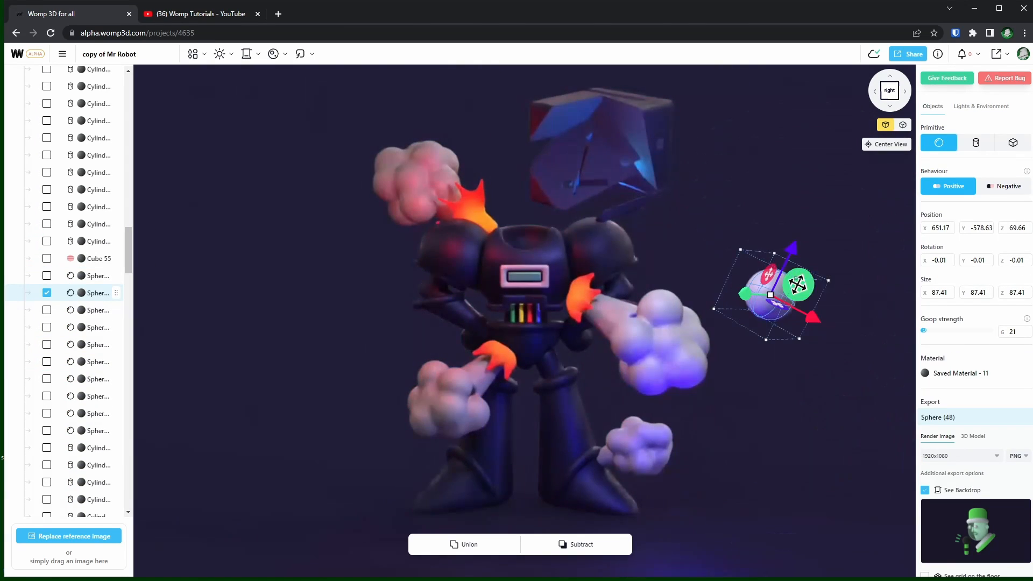
drag(502, 277, 607, 247)
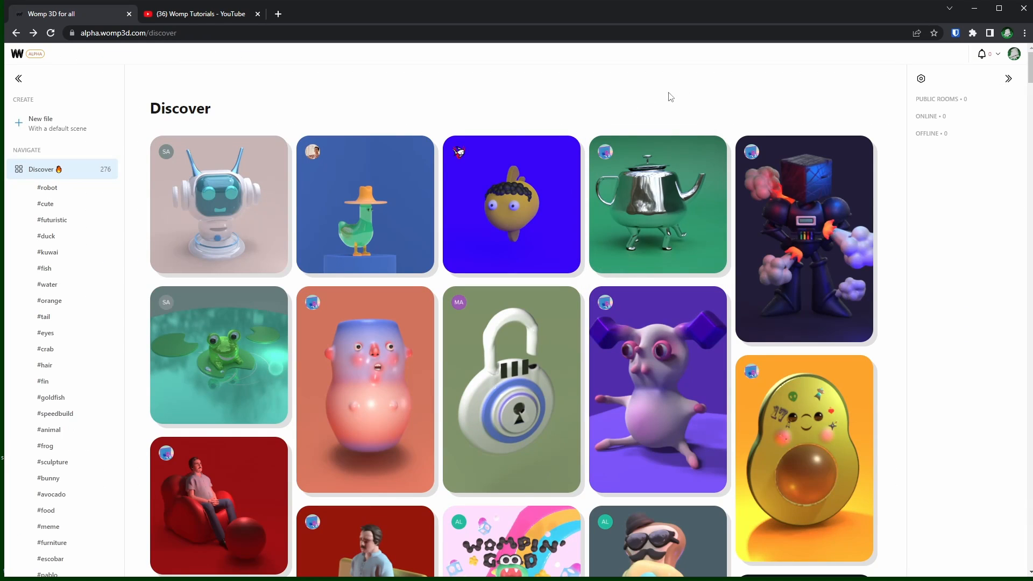
Open the preview of the "I'm a little teapot" project and inspect the model from several angles and distances.
click(684, 205)
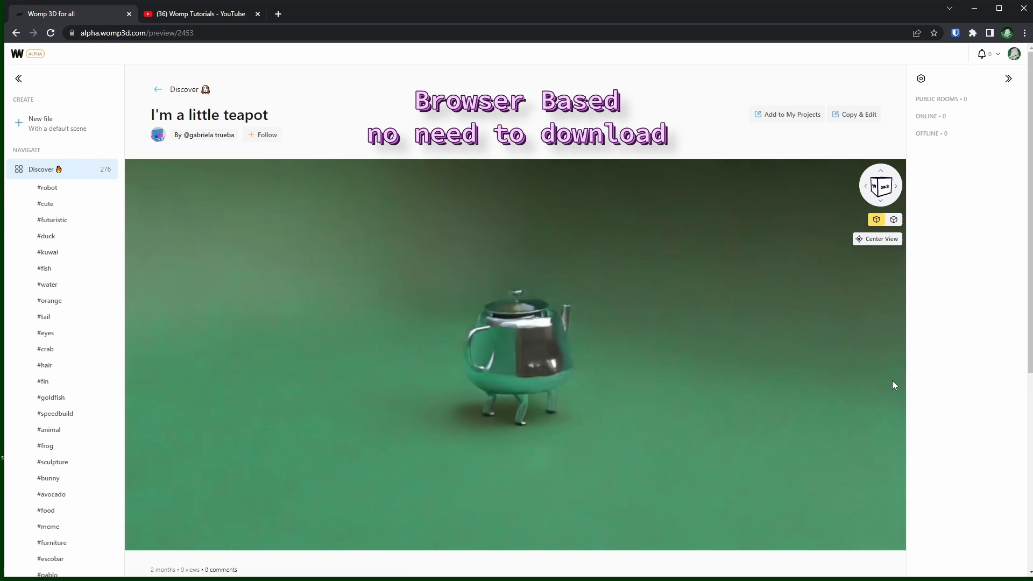
drag(736, 424, 703, 406)
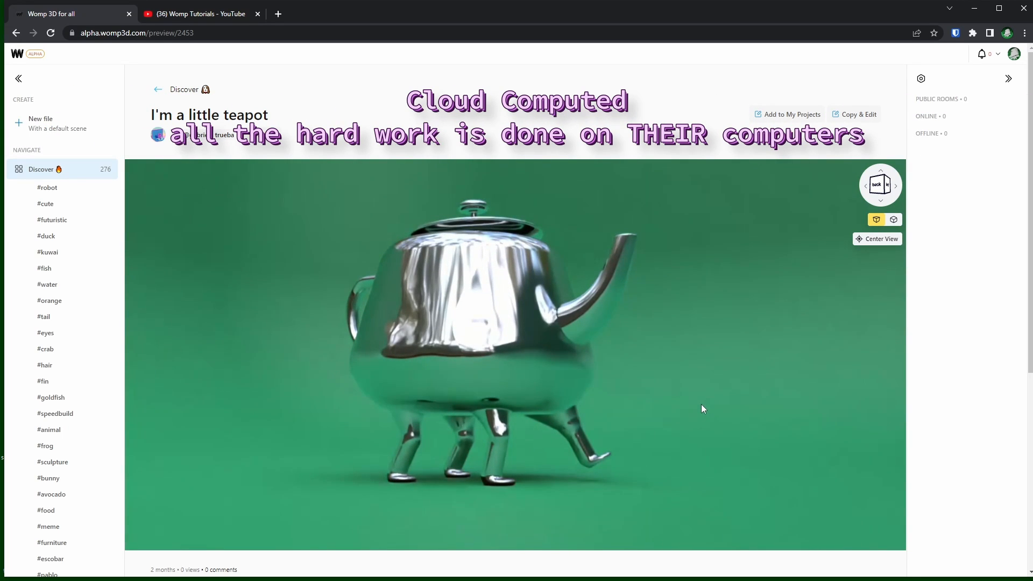
scroll(560, 289, up, 5)
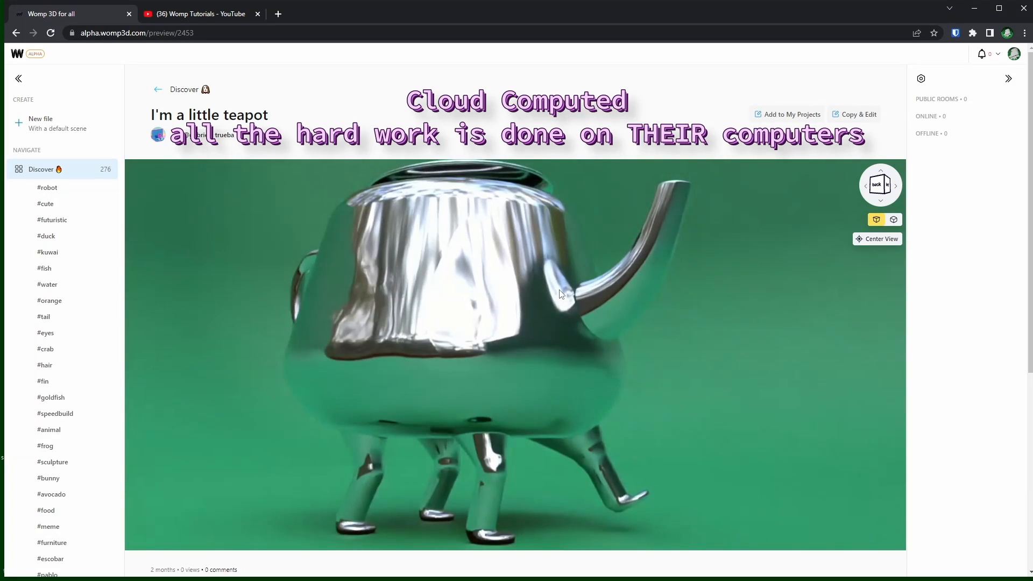
scroll(571, 245, down, 5)
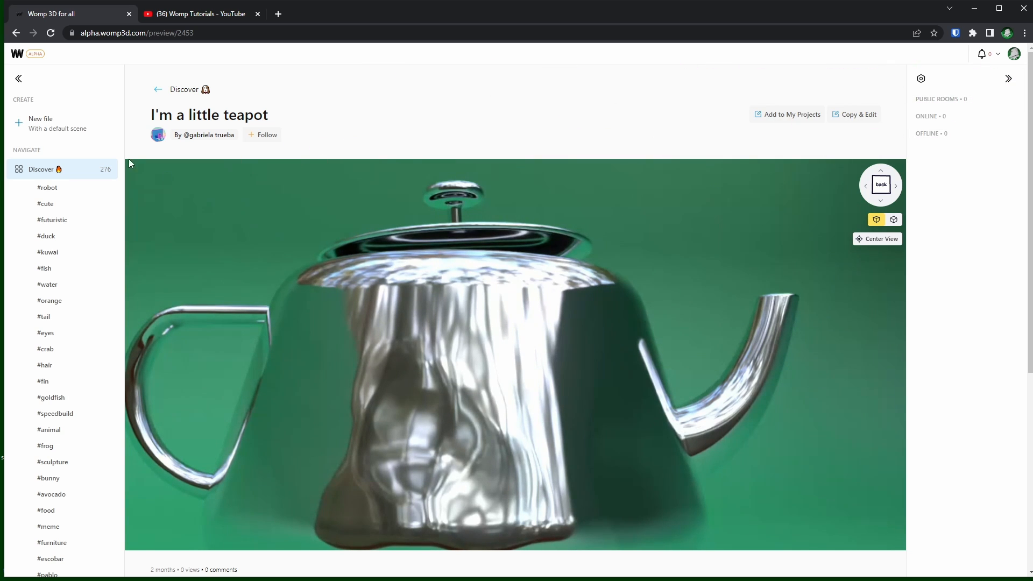
Create a new file with the default scene.
click(56, 123)
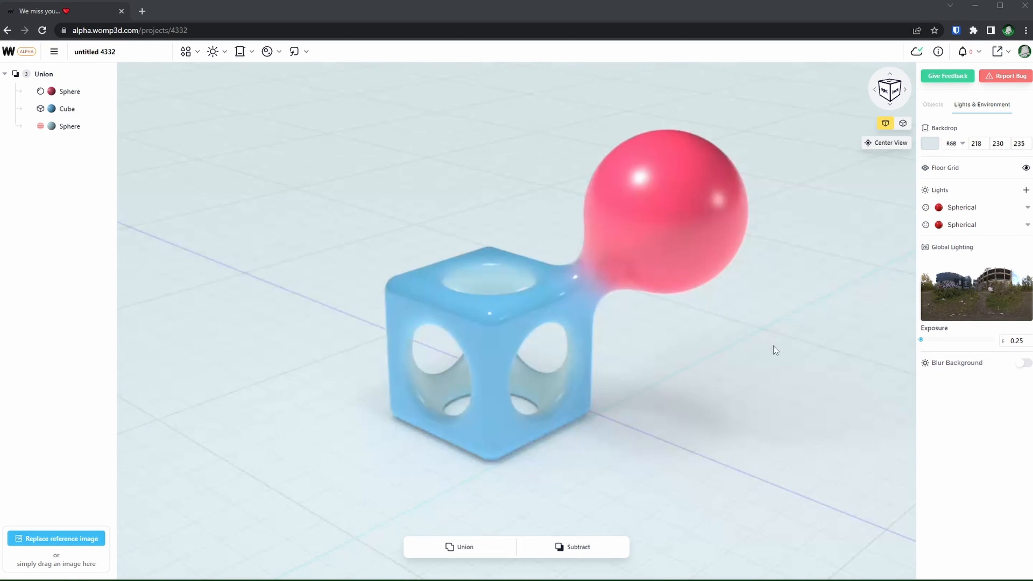
drag(701, 347, 752, 346)
right_drag(740, 344, 629, 369)
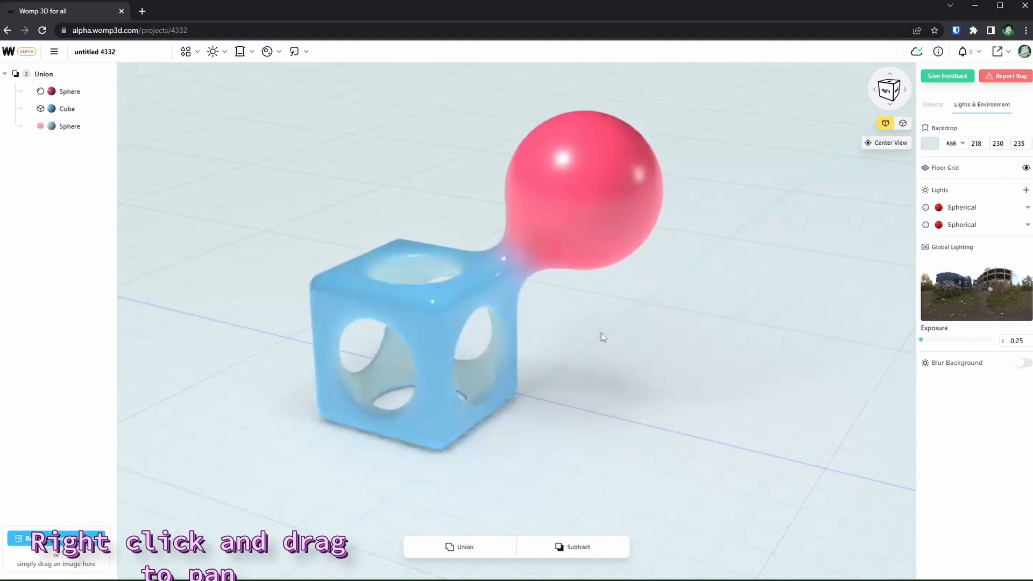
scroll(600, 331, down, 5)
scroll(601, 330, up, 5)
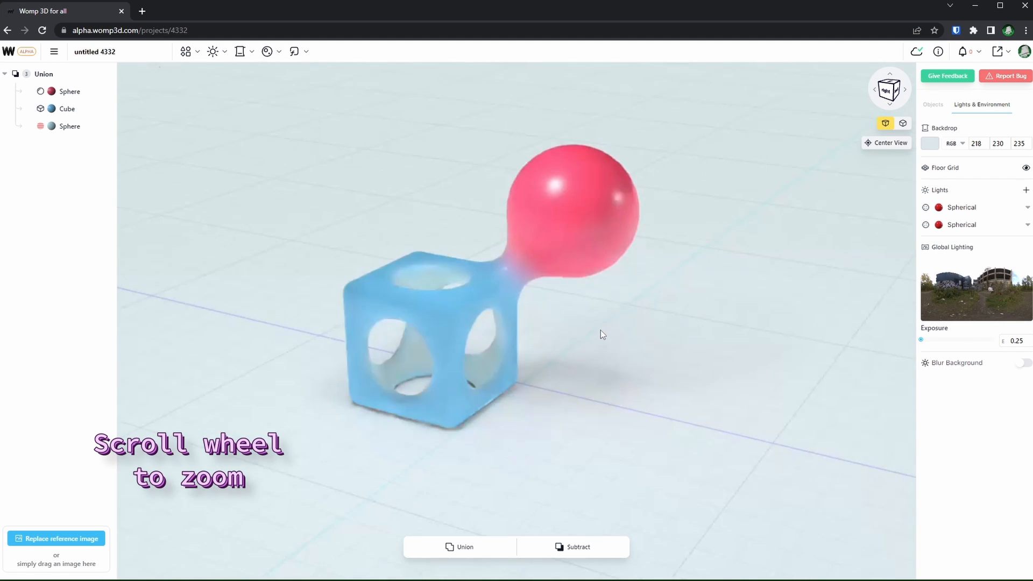
scroll(601, 330, down, 2)
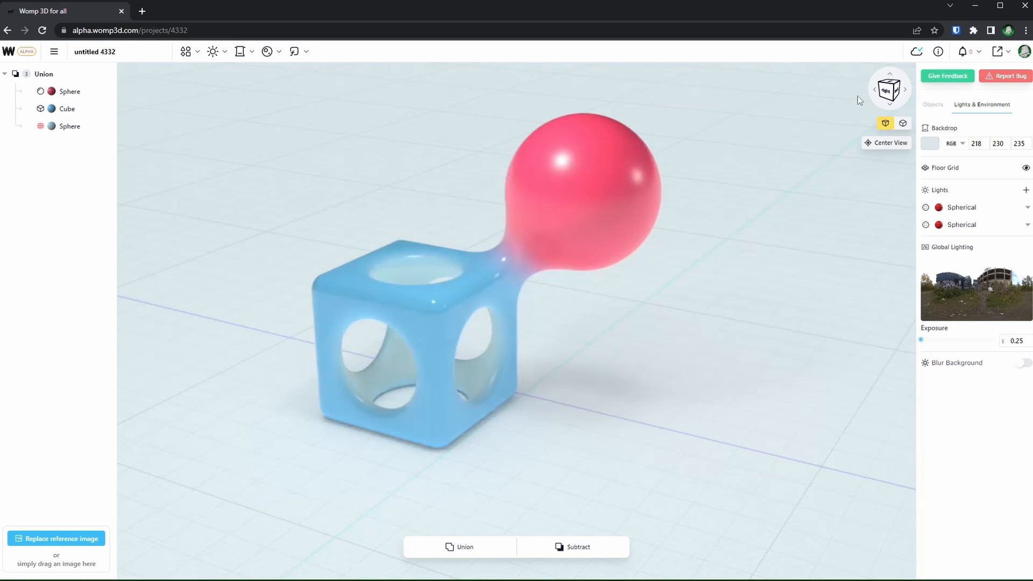
View the default model straight from its right side and from its back.
click(889, 95)
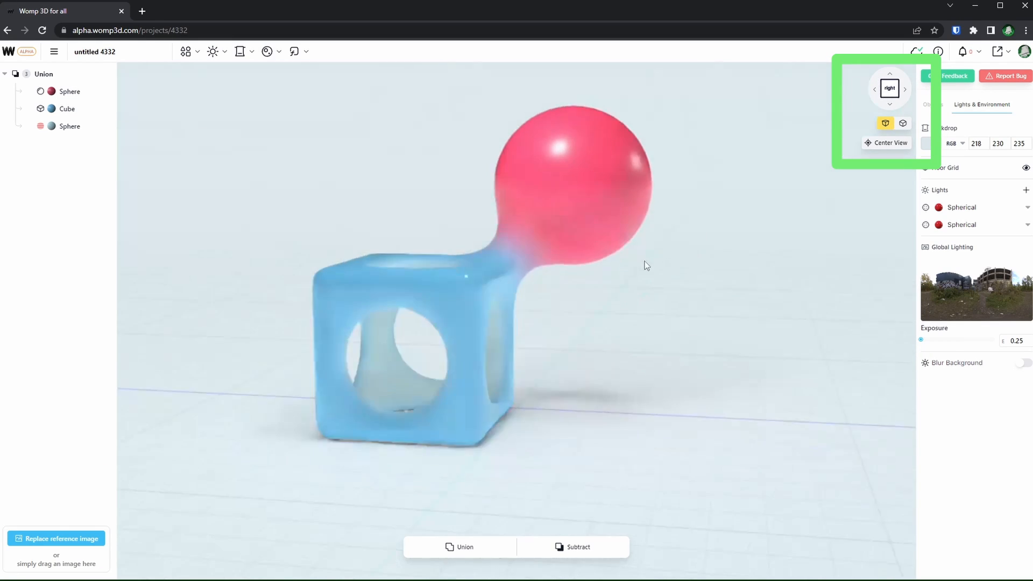
click(906, 90)
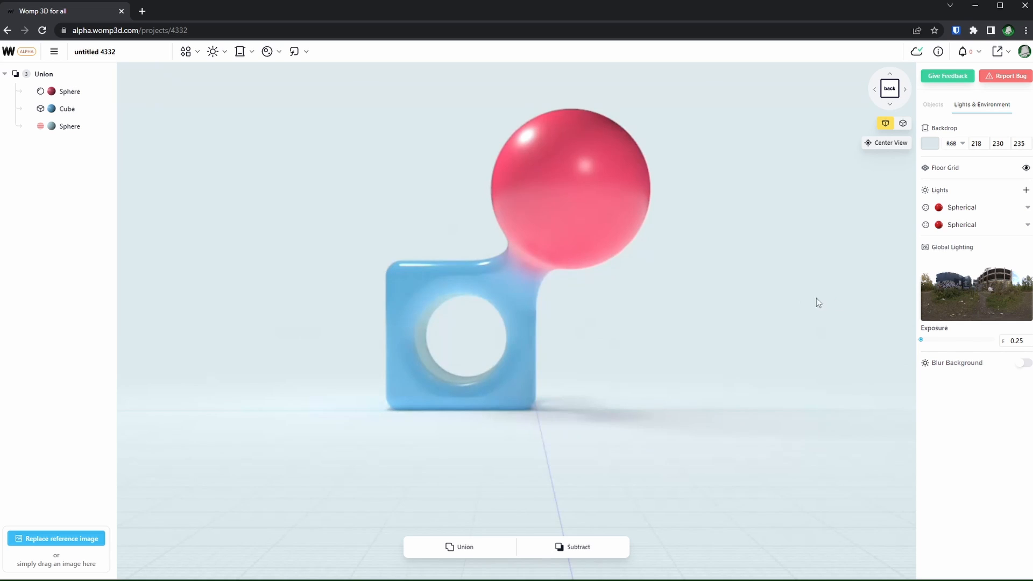
Centre the view on the red sphere and look at it in orthographic projection.
click(340, 211)
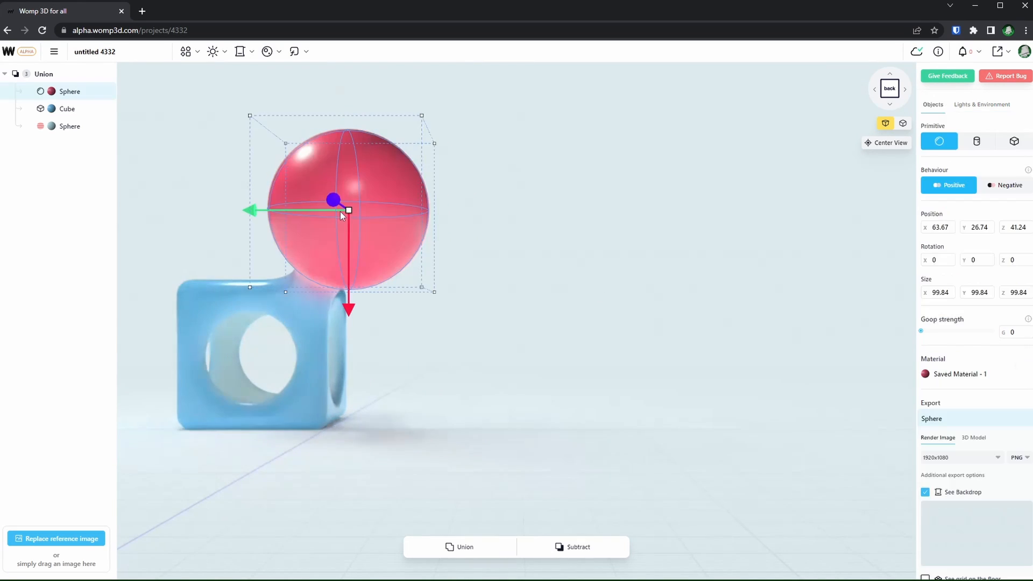
click(895, 143)
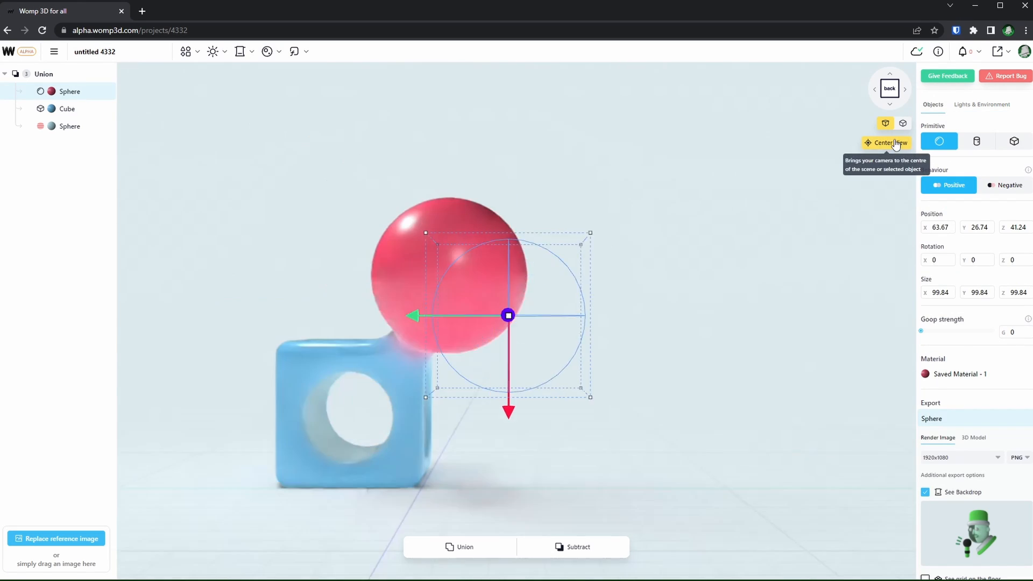
drag(671, 394, 831, 418)
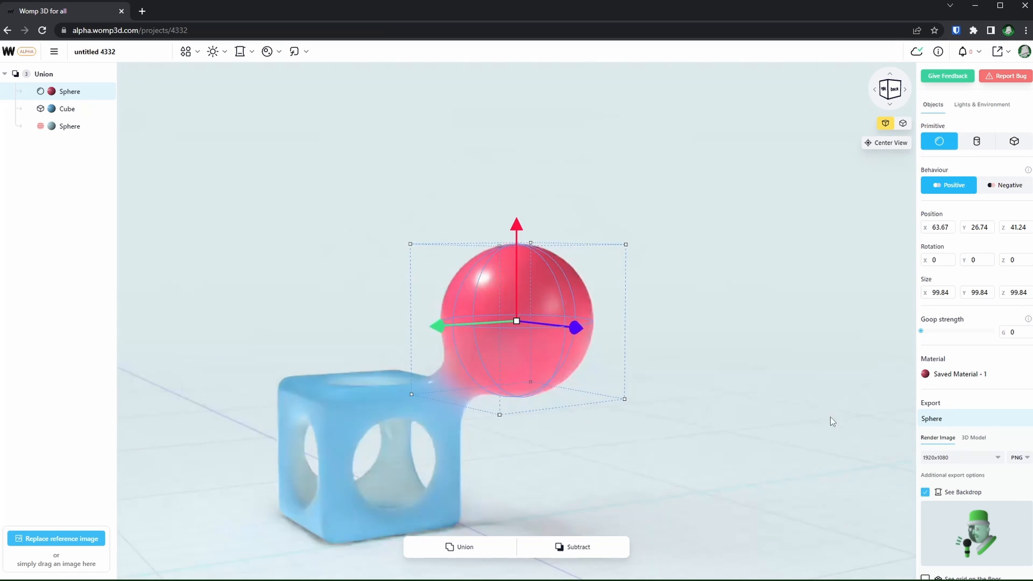
click(904, 125)
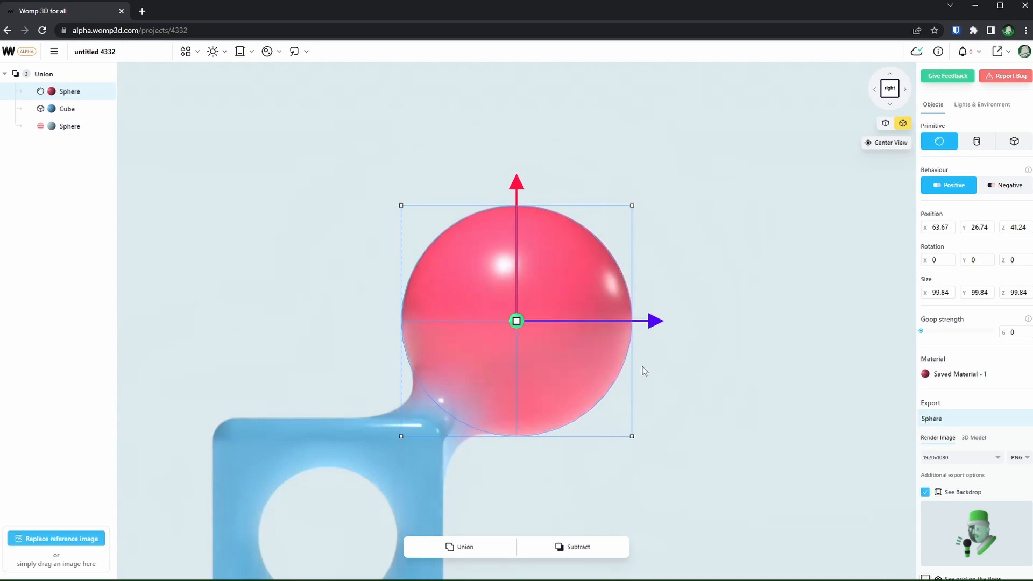
scroll(642, 366, down, 3)
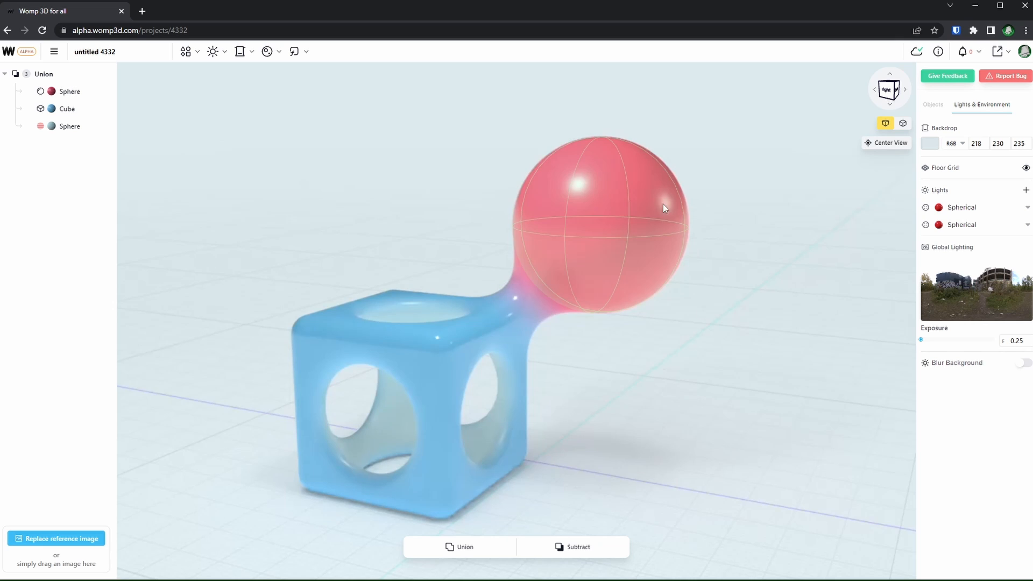
Try changing the red sphere's position and rotation, and undo the changes.
click(647, 177)
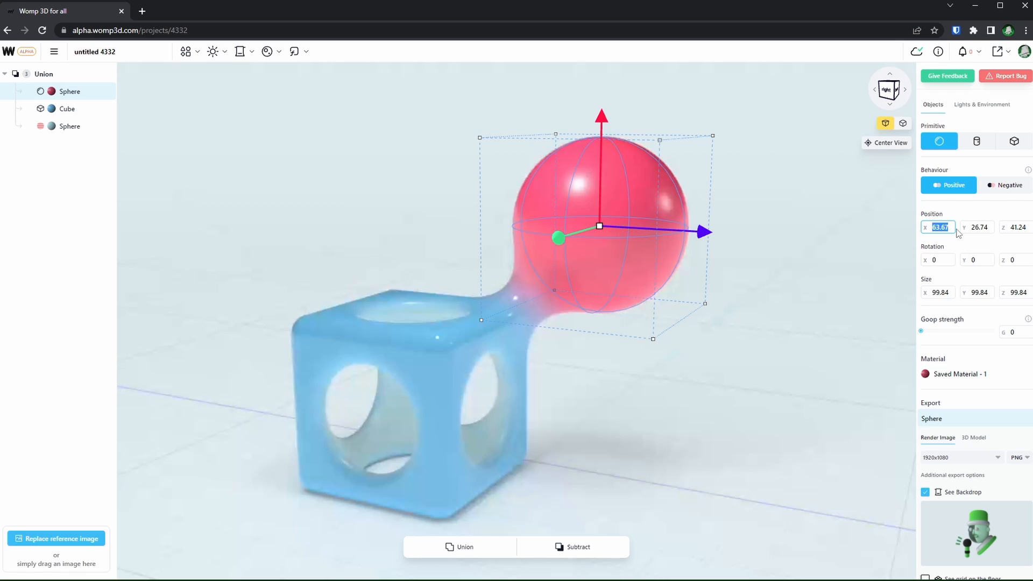
click(949, 211)
drag(1003, 260, 1032, 280)
key(ctrl+z)
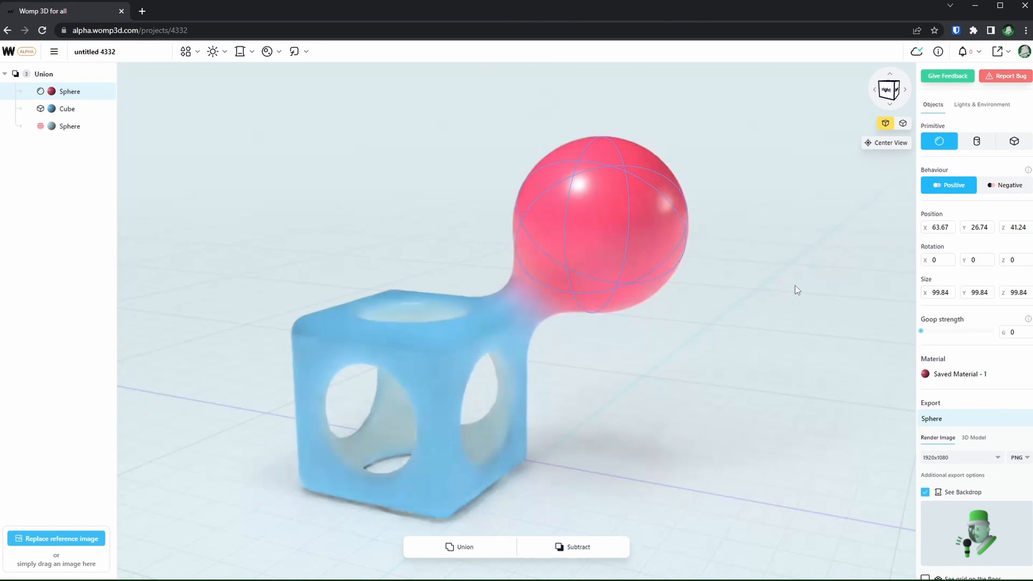
key(ctrl+z)
Move the red sphere to about X 49, Y 29, and try rotating it about one axis.
click(665, 206)
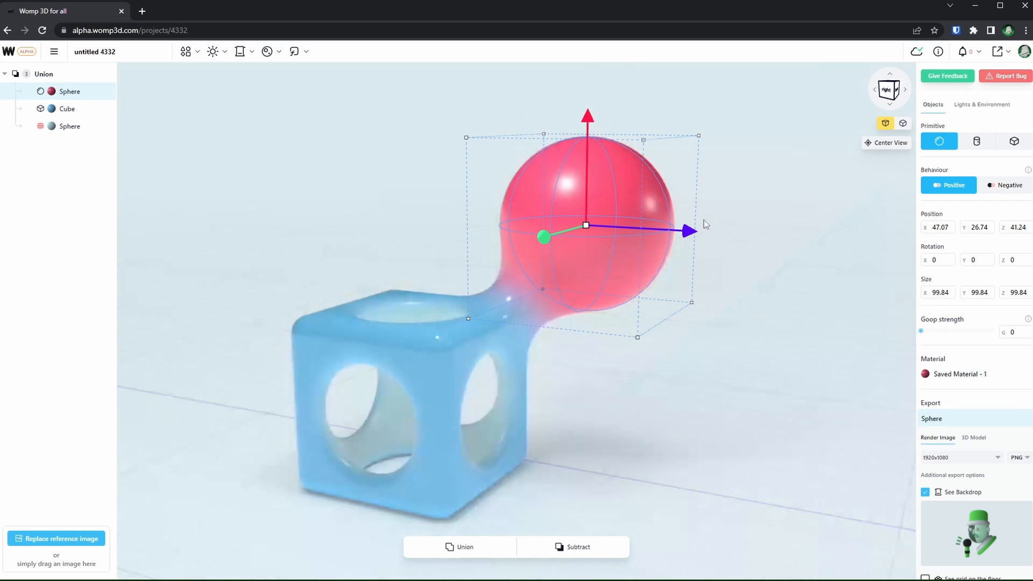
mouse_move(693, 231)
mouse_down()
mouse_move(811, 234)
mouse_move(689, 239)
mouse_up()
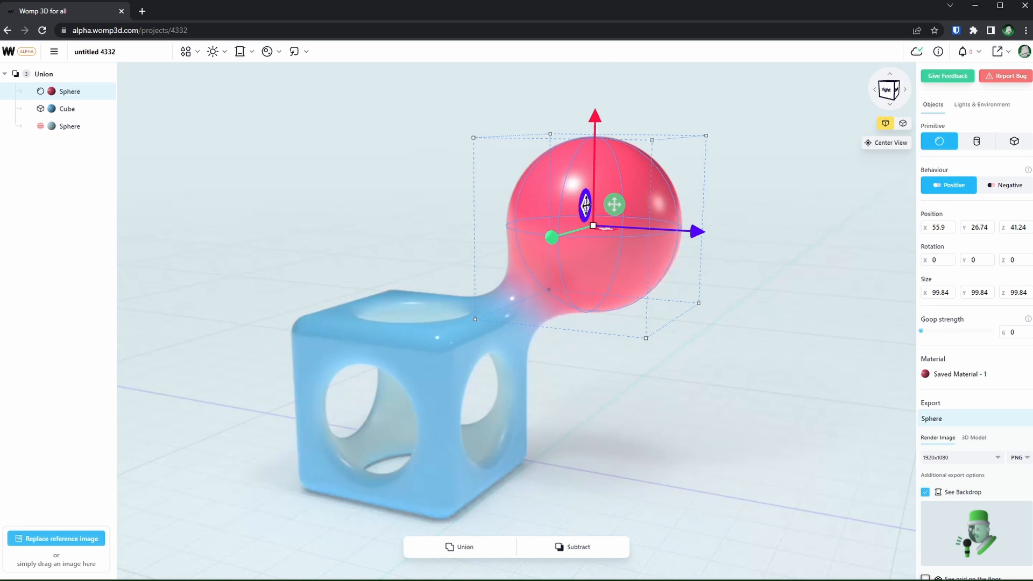
mouse_move(614, 204)
mouse_down()
mouse_move(704, 187)
mouse_move(676, 175)
mouse_move(602, 207)
mouse_up()
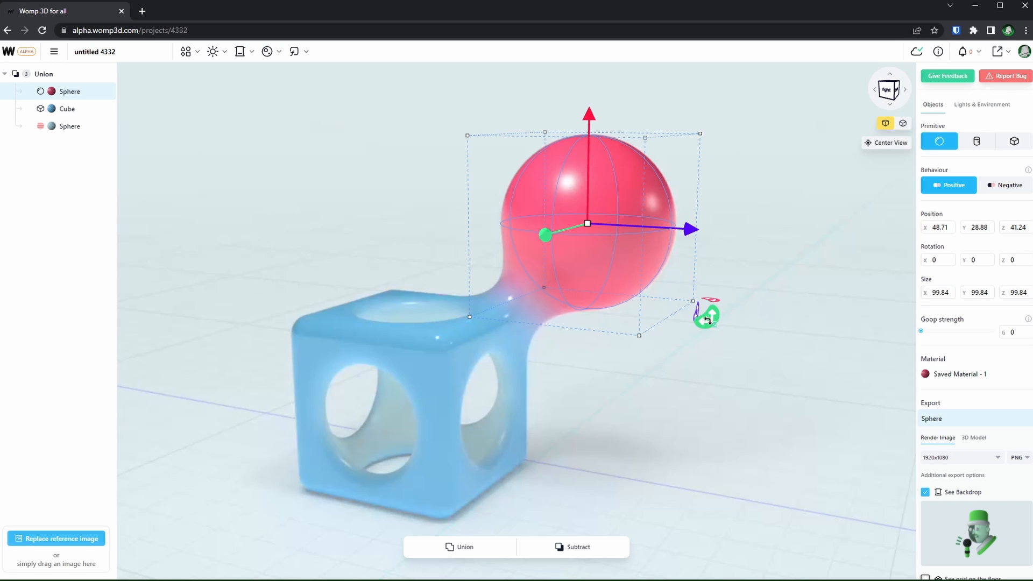
drag(707, 319, 686, 242)
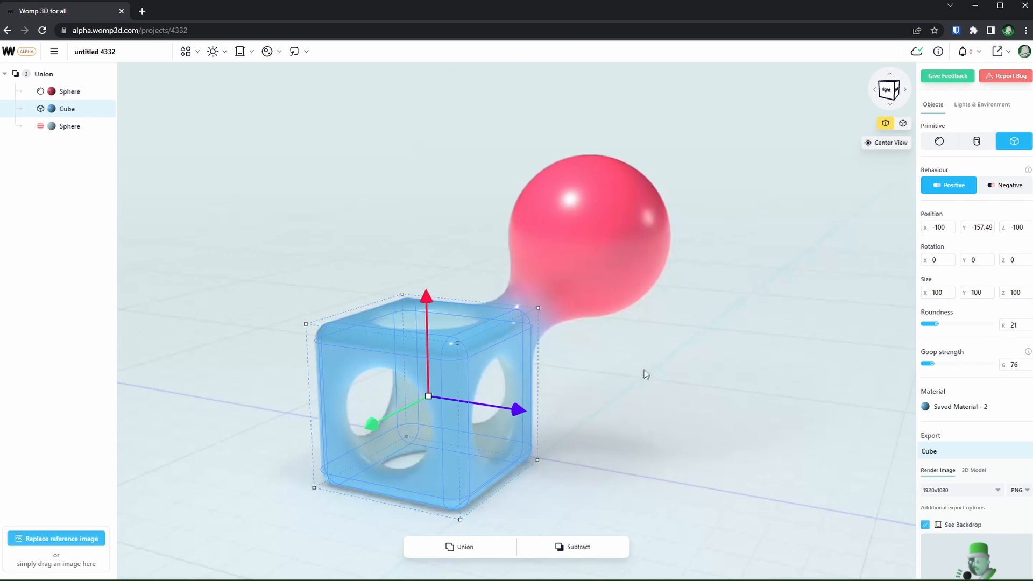
Scale the cube uniformly to about 122, and stretch it along X to about 132.
middle_drag(644, 370, 668, 357)
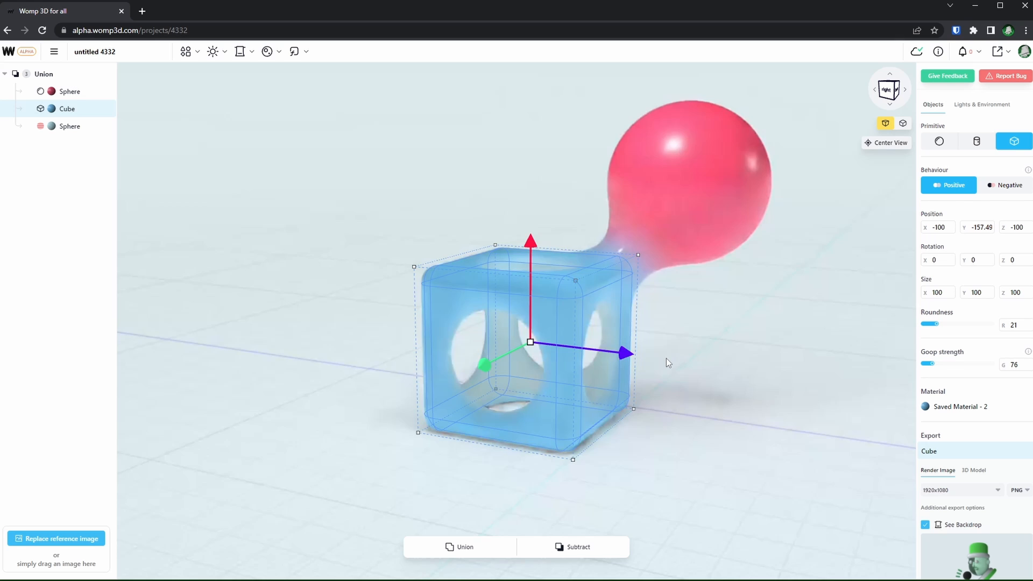
scroll(665, 359, up, 3)
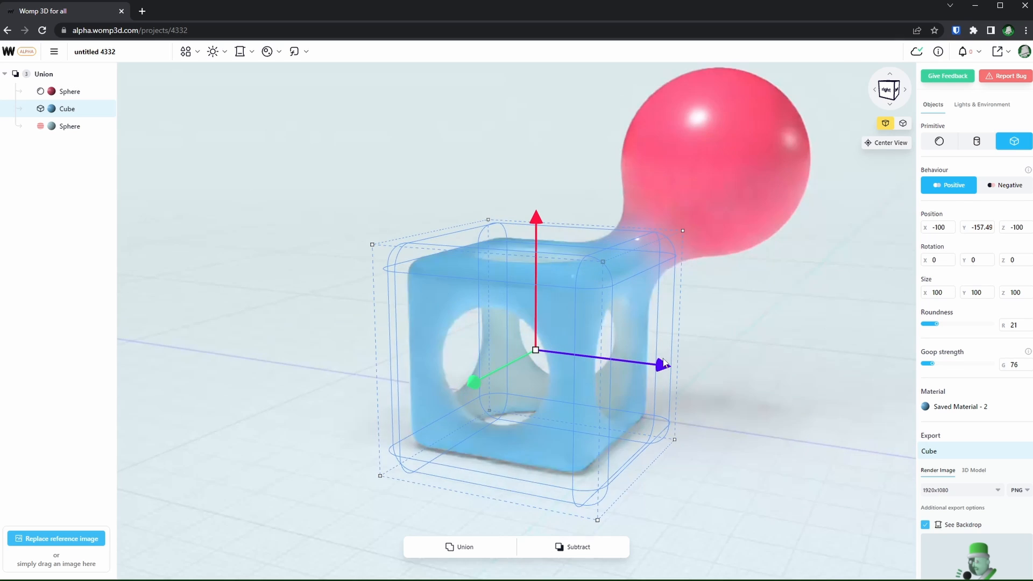
mouse_move(537, 351)
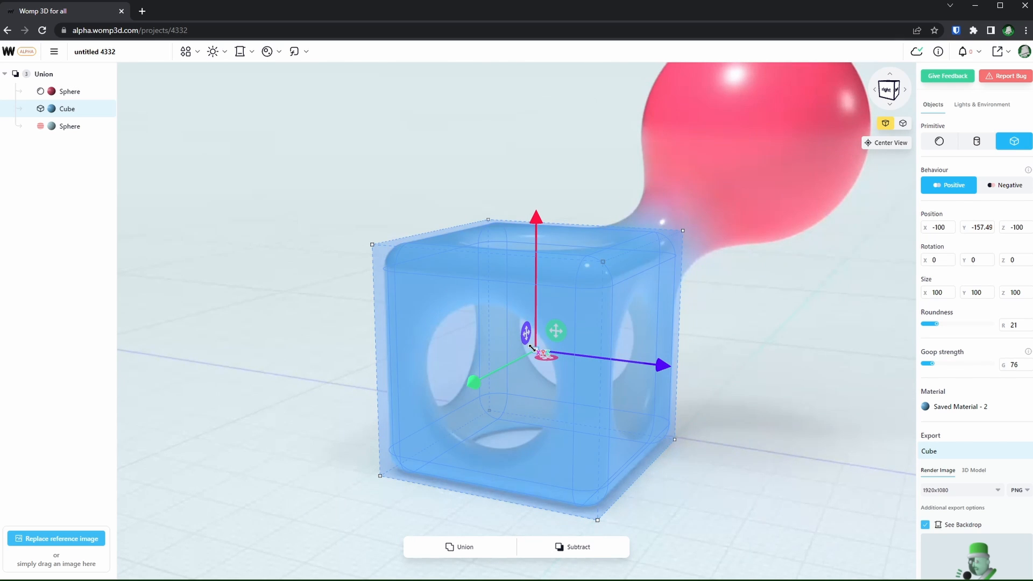
drag(534, 349, 554, 372)
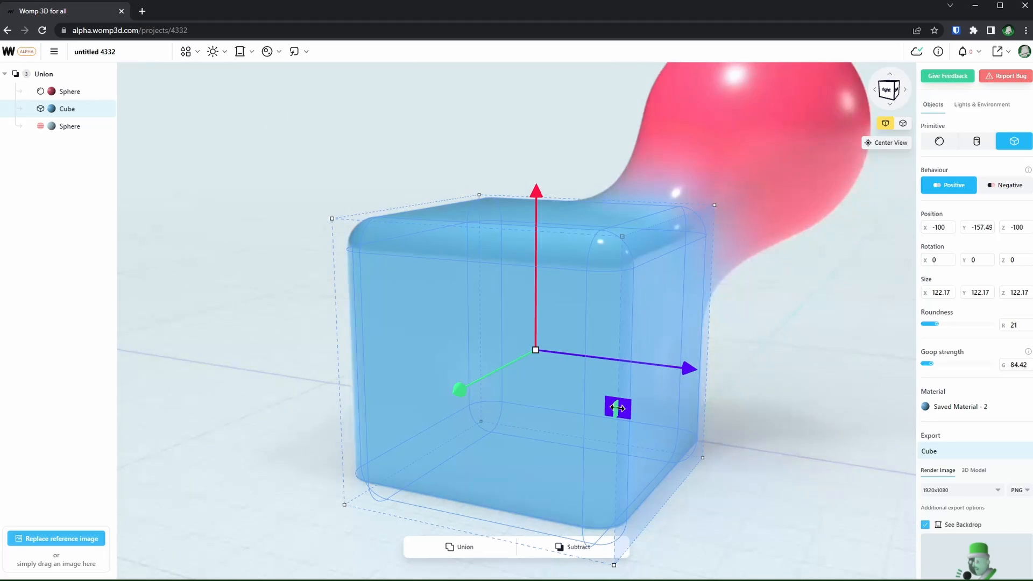
mouse_move(618, 409)
mouse_down()
mouse_move(736, 422)
mouse_move(624, 411)
mouse_up()
scroll(801, 376, down, 5)
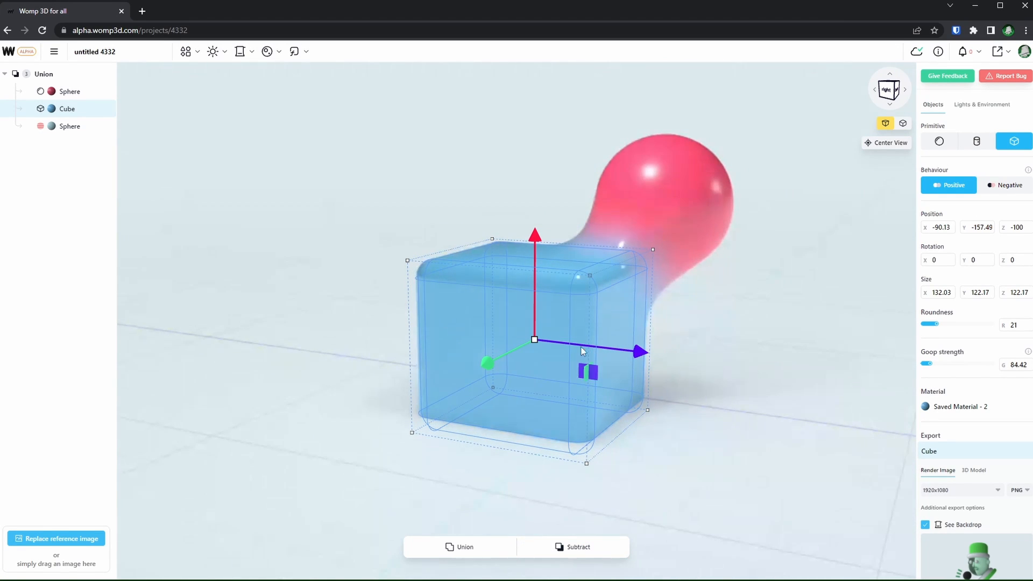
Try enlarging the red sphere to about 144, and shift the cube along X to about -234.
click(679, 186)
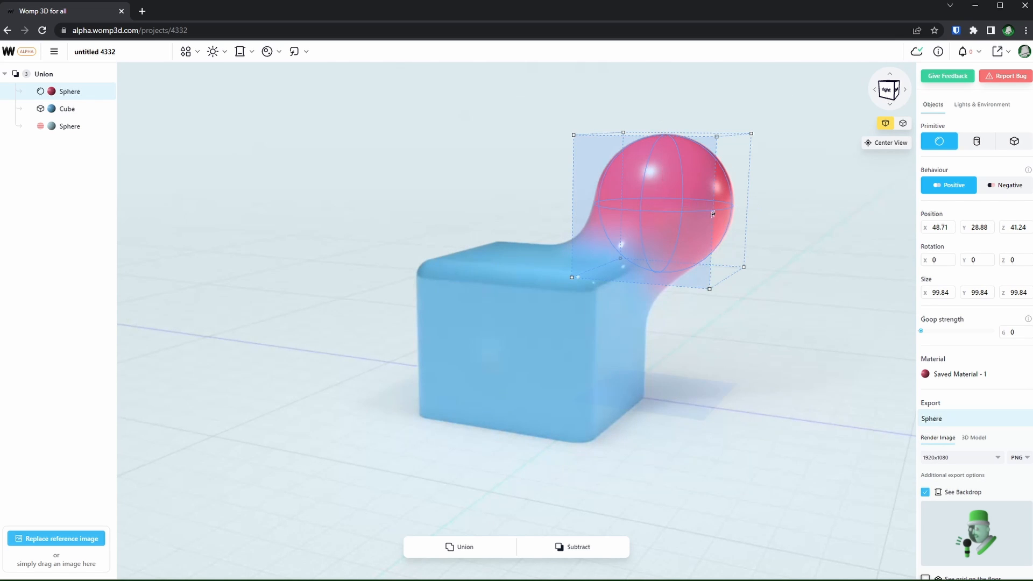
drag(713, 214, 778, 225)
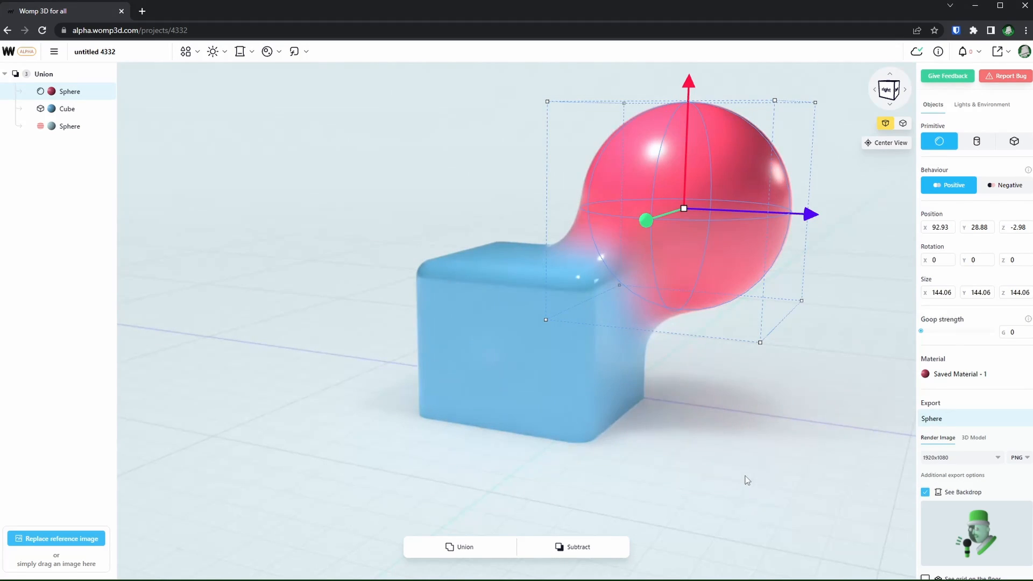
click(649, 357)
drag(647, 355, 545, 368)
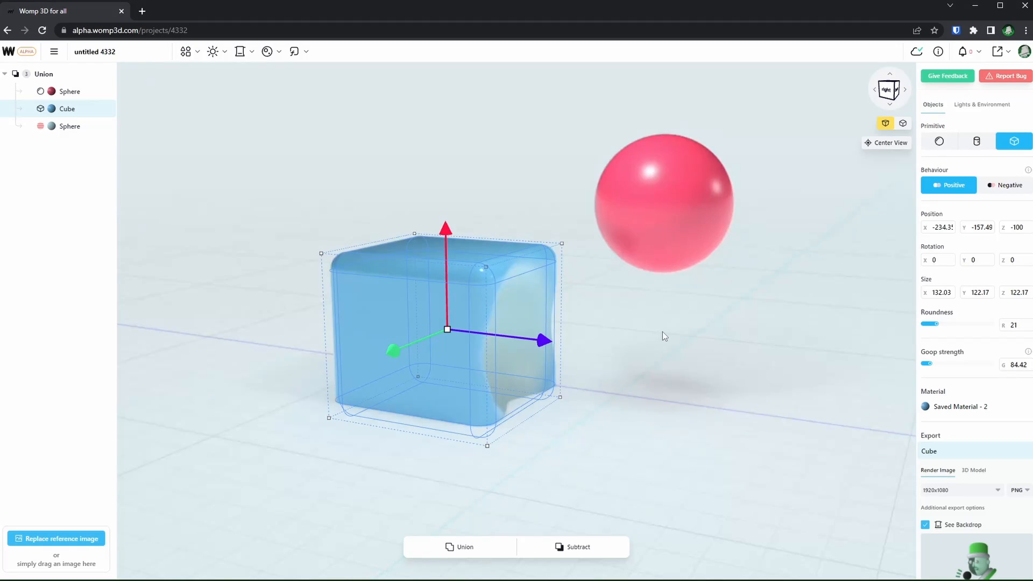
Move the negative sphere that cuts into the cube to about X -128, Y -81.
mouse_move(81, 127)
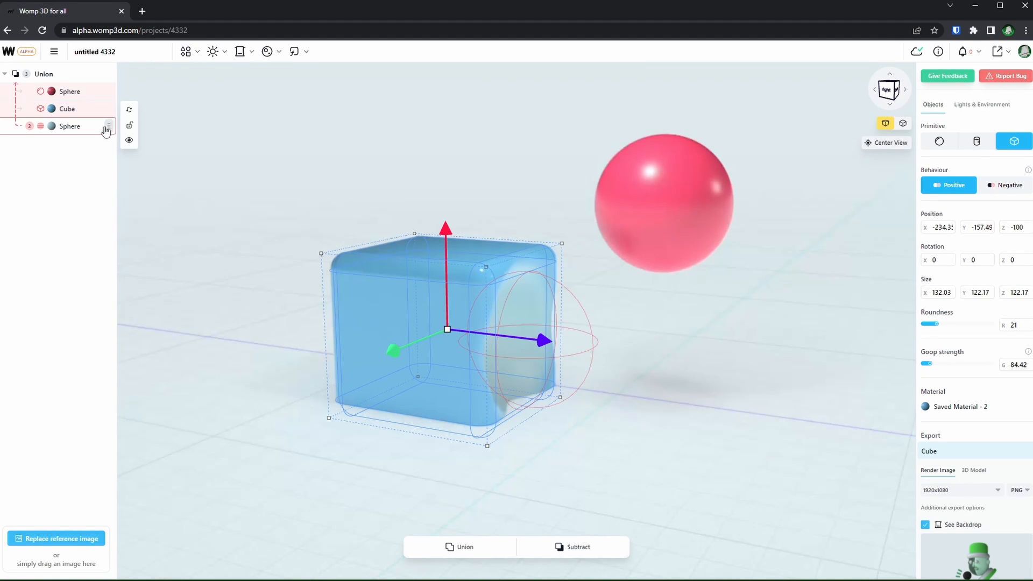
click(77, 131)
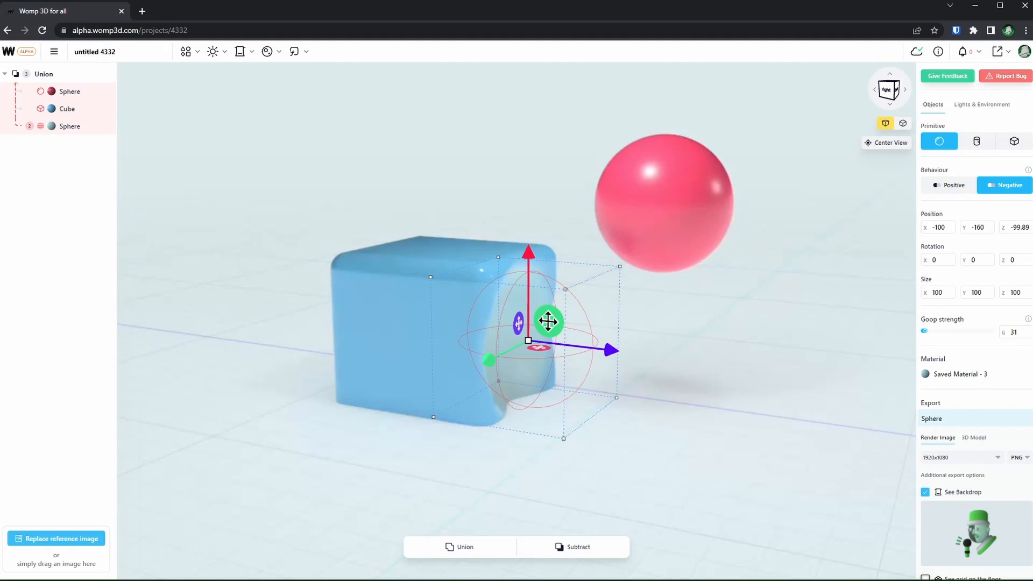
drag(549, 320, 531, 265)
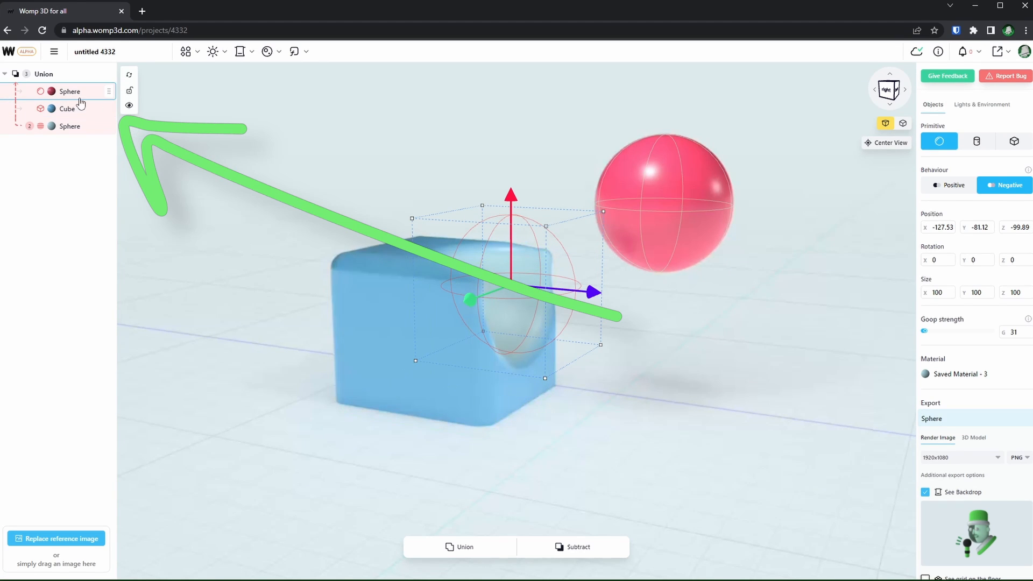
Make the negative sphere positive and move it along X to about 13, clear of the cube.
click(954, 186)
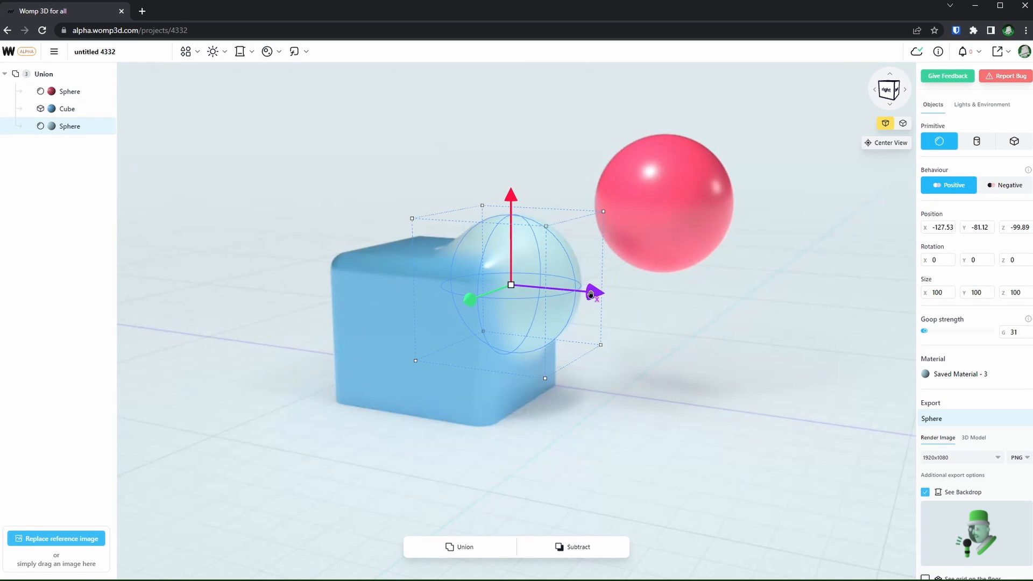
drag(593, 294, 695, 297)
right_drag(774, 299, 838, 305)
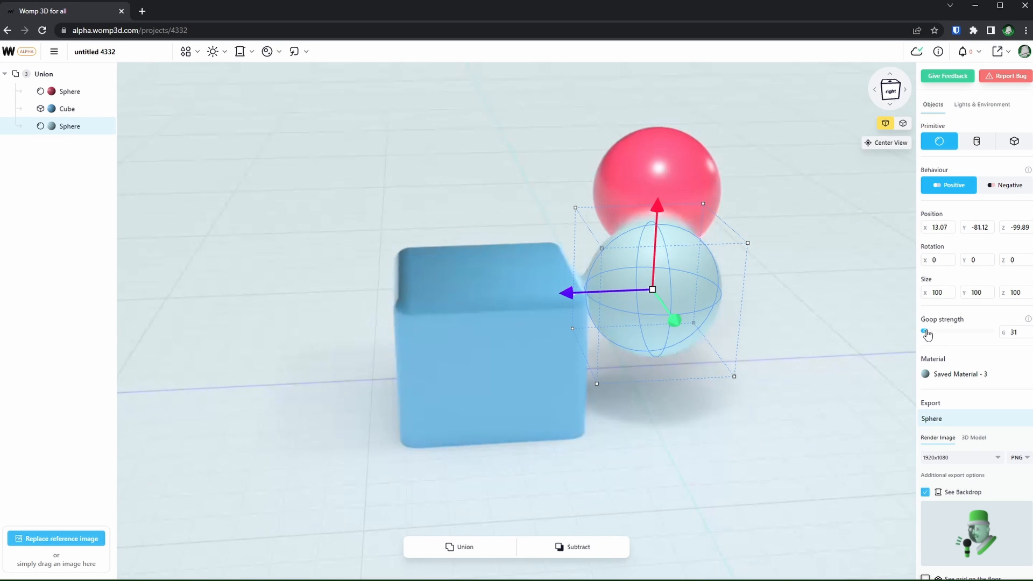
Move the pale sphere along X to about 89 and set its goop strength to 210.
drag(927, 334, 935, 337)
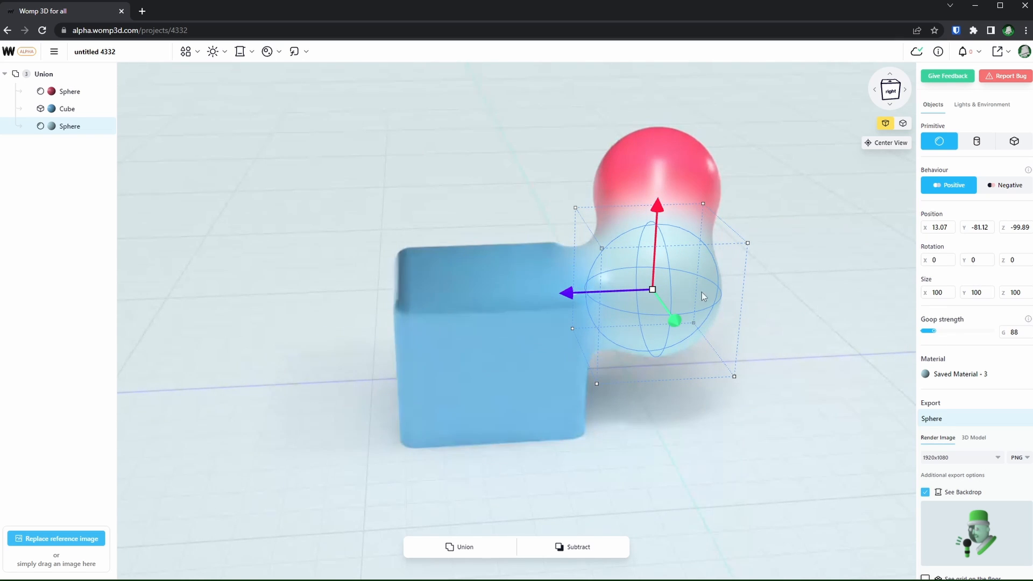
drag(571, 295, 625, 307)
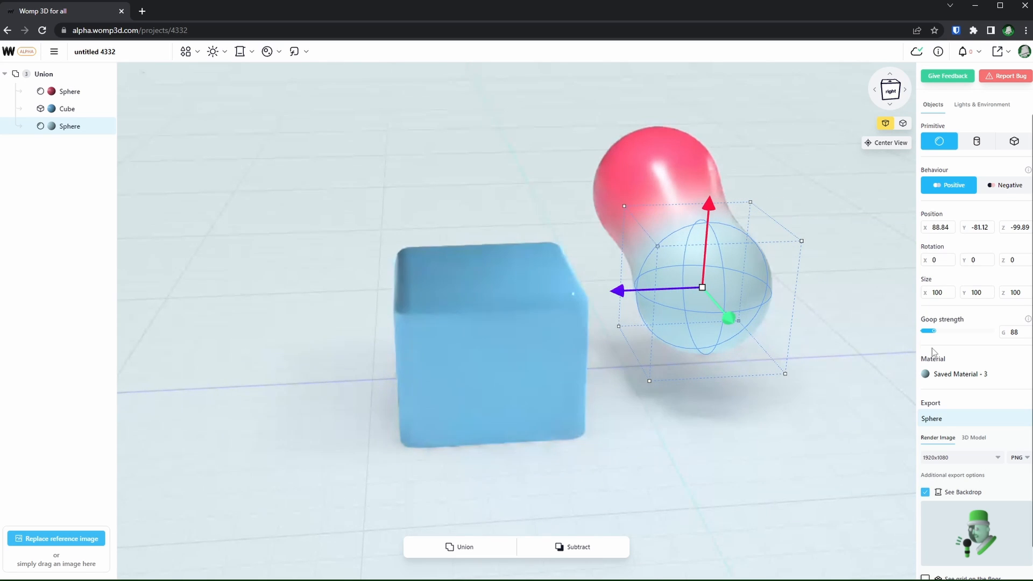
drag(935, 335, 952, 335)
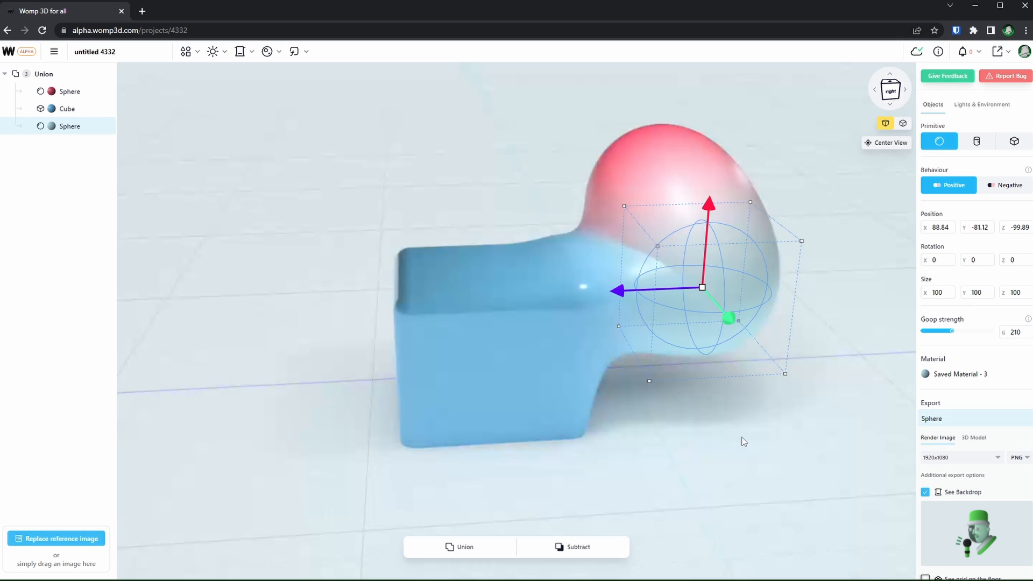
drag(743, 441, 708, 443)
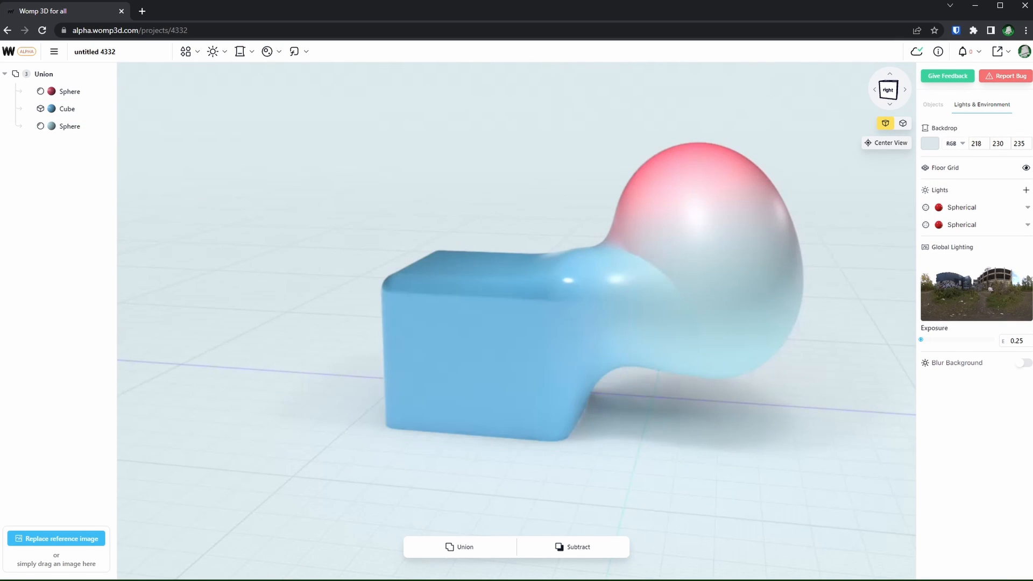
Reorder the Union group's objects so that the red sphere comes directly after the cube.
click(73, 111)
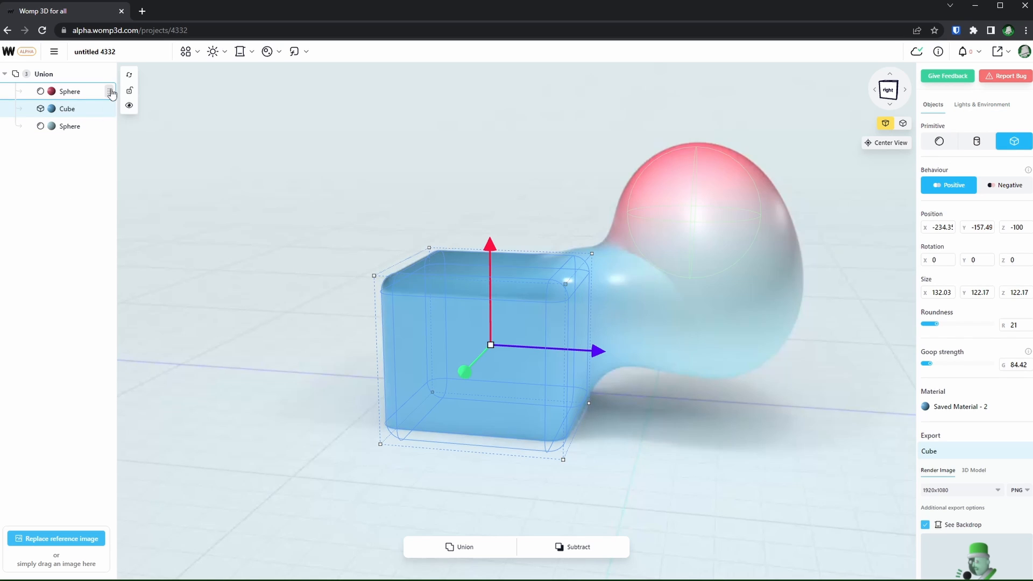
click(110, 93)
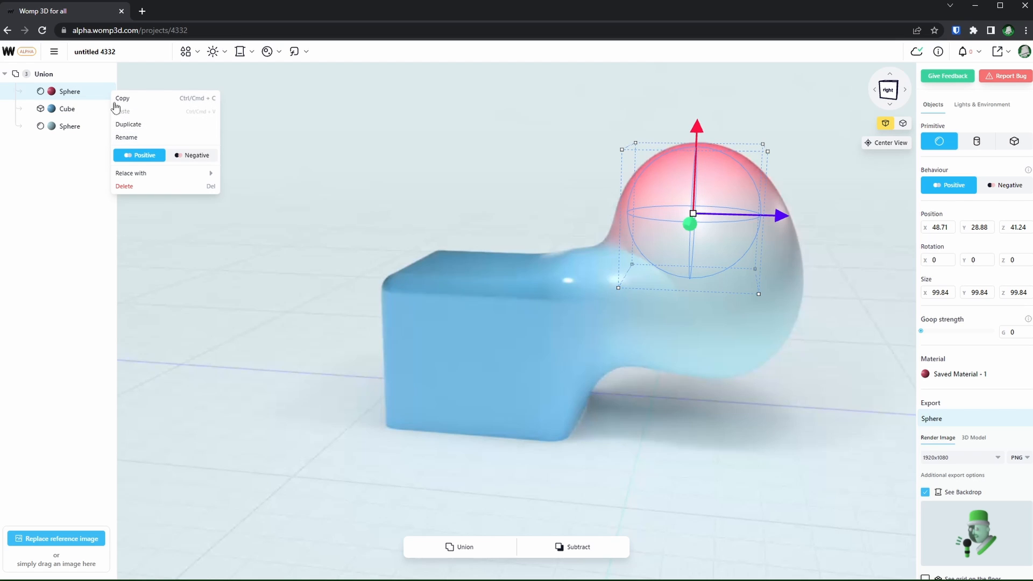
click(63, 201)
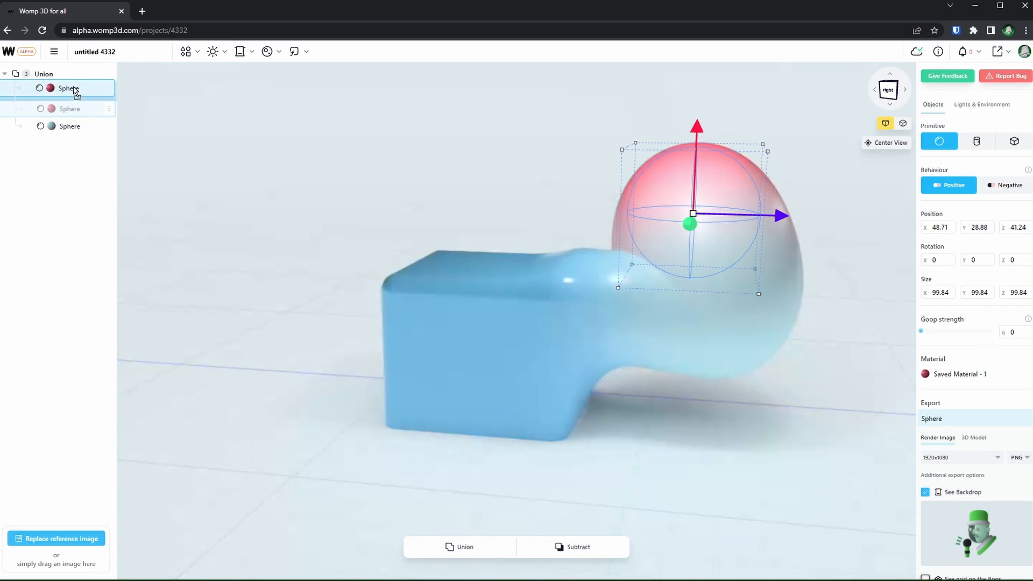
drag(70, 92, 70, 108)
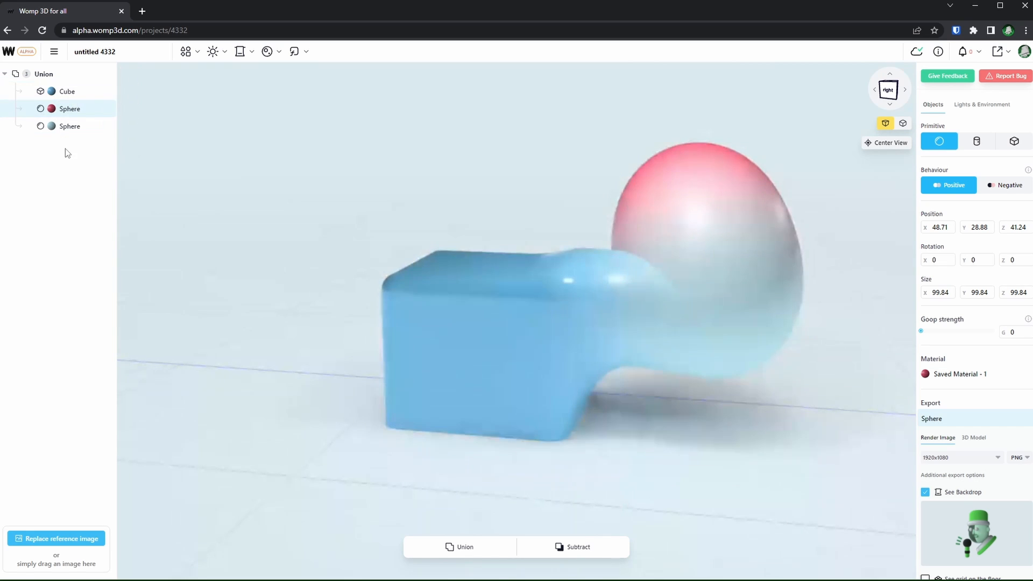
Rename the project as goo bot.
click(130, 51)
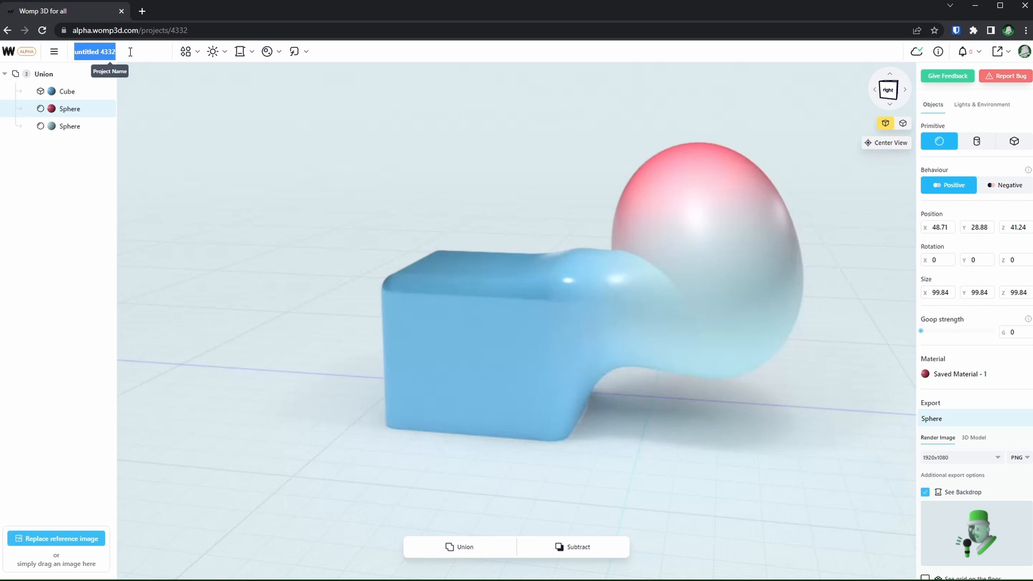
text(goo)
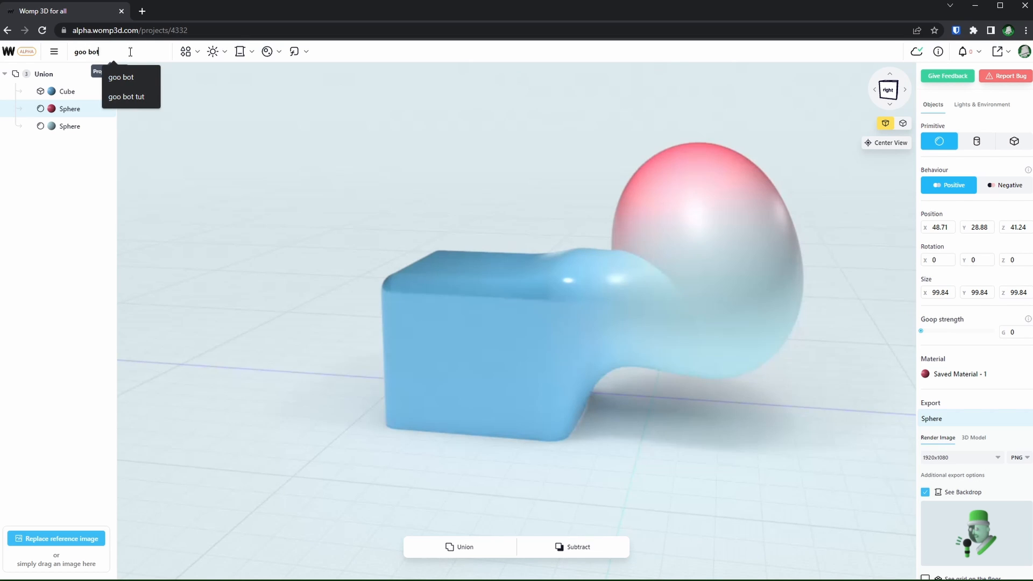
text( bot)
key(Return)
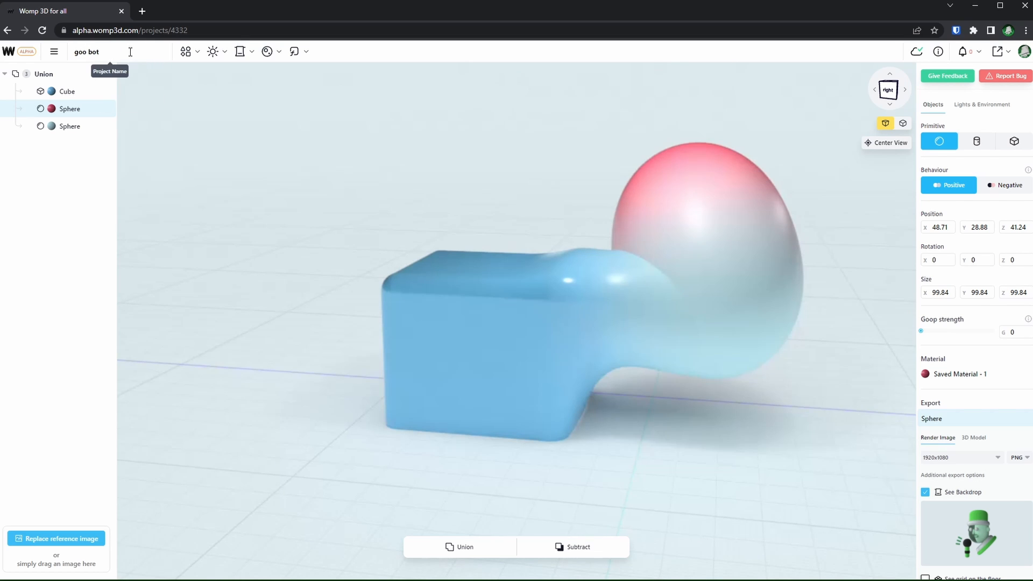
Try adding a sphere primitive and moving it along X to about 339, and delete it.
click(185, 52)
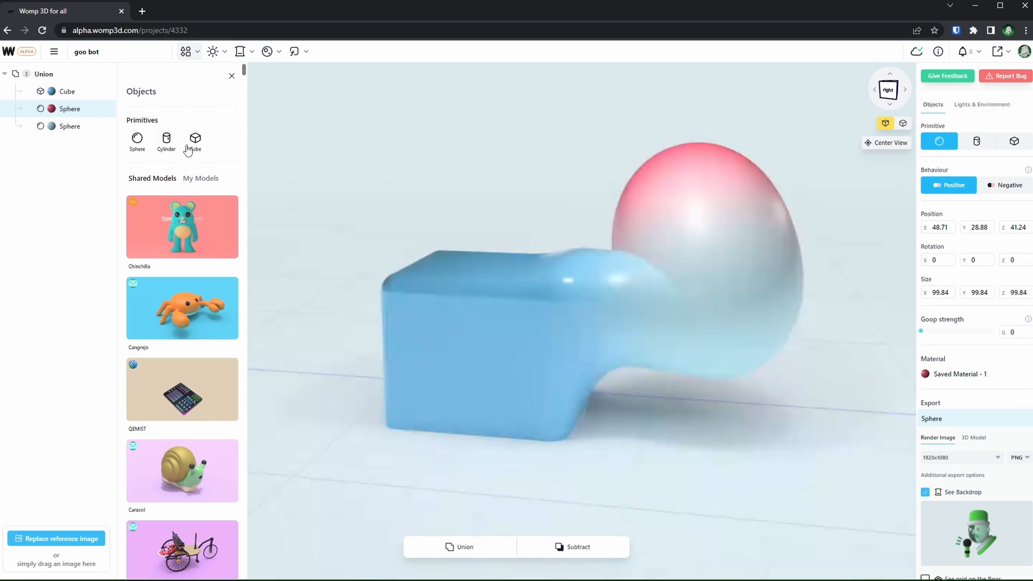
click(137, 141)
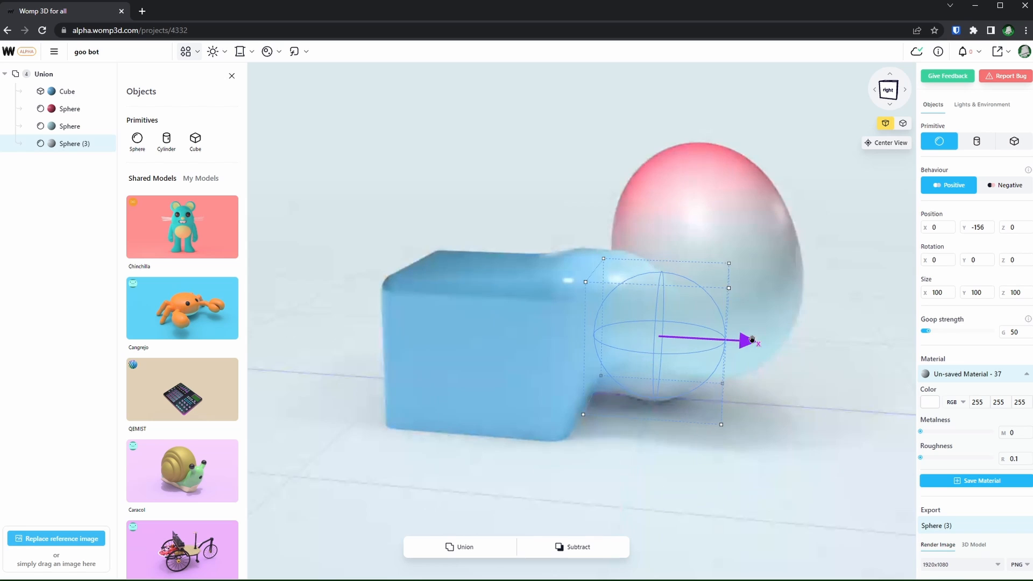
drag(752, 339, 985, 349)
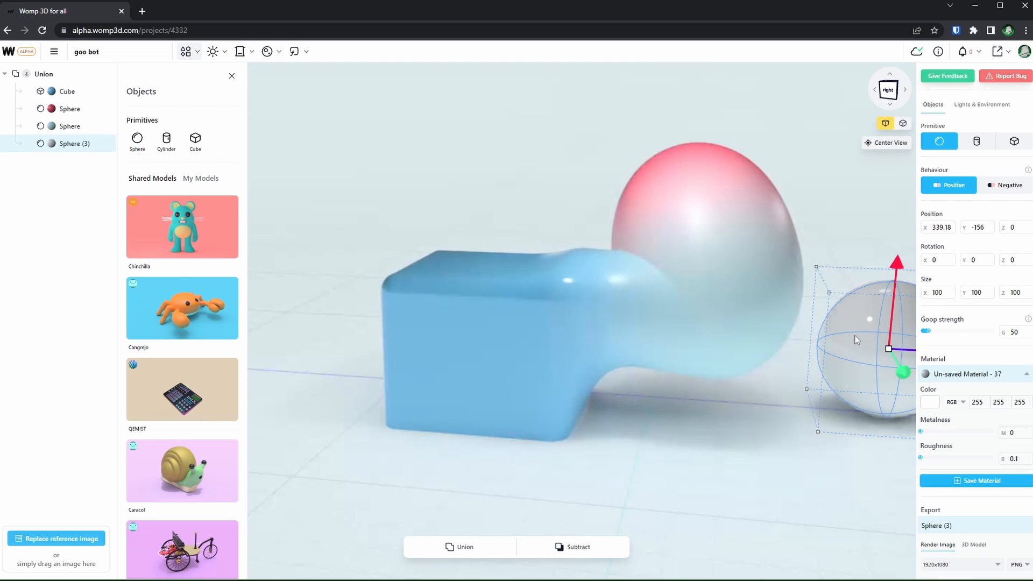
key(Delete)
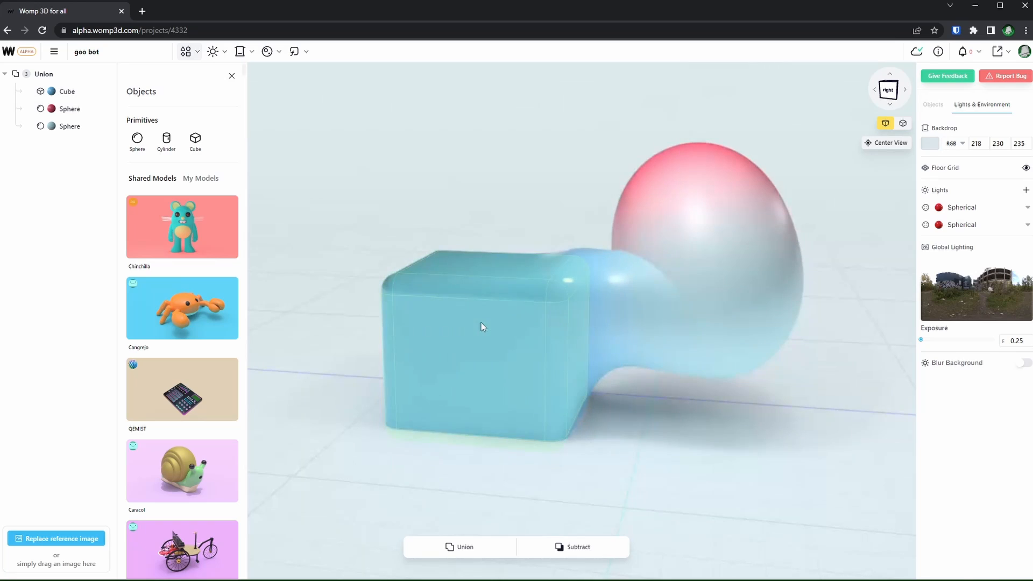
Replace the blue cube in the Union group with a cylinder primitive.
click(481, 322)
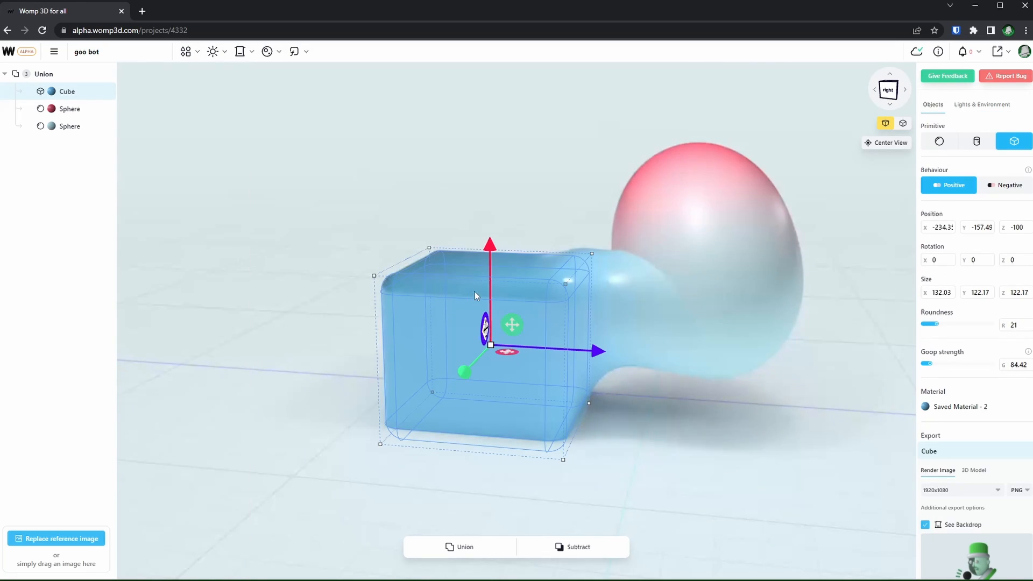
click(189, 52)
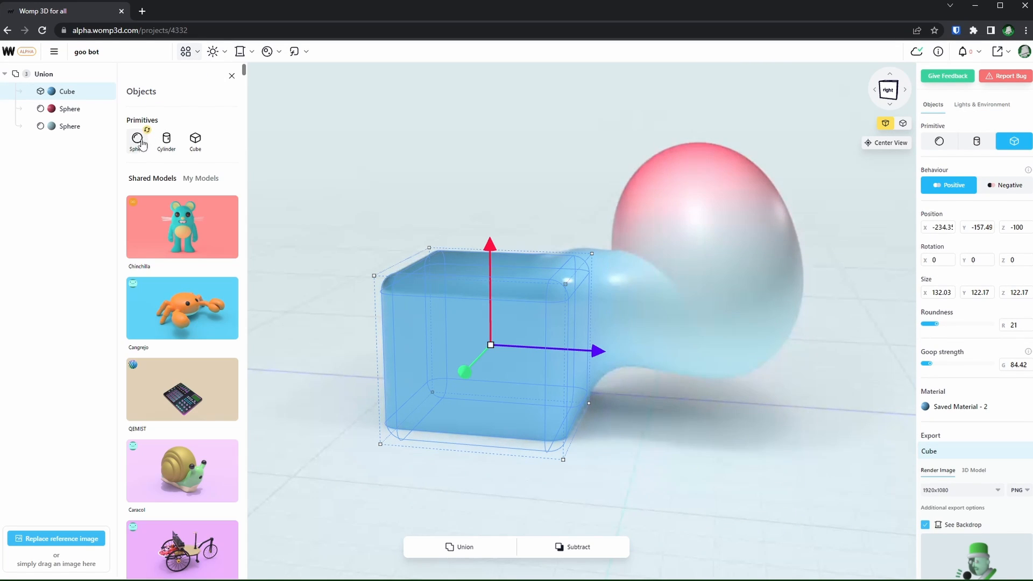
mouse_move(163, 138)
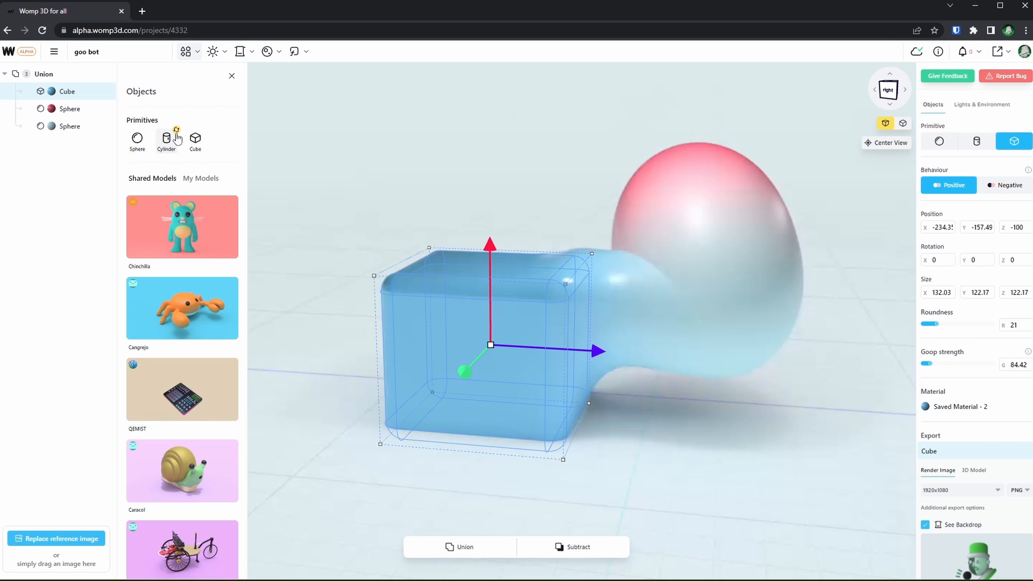
click(178, 132)
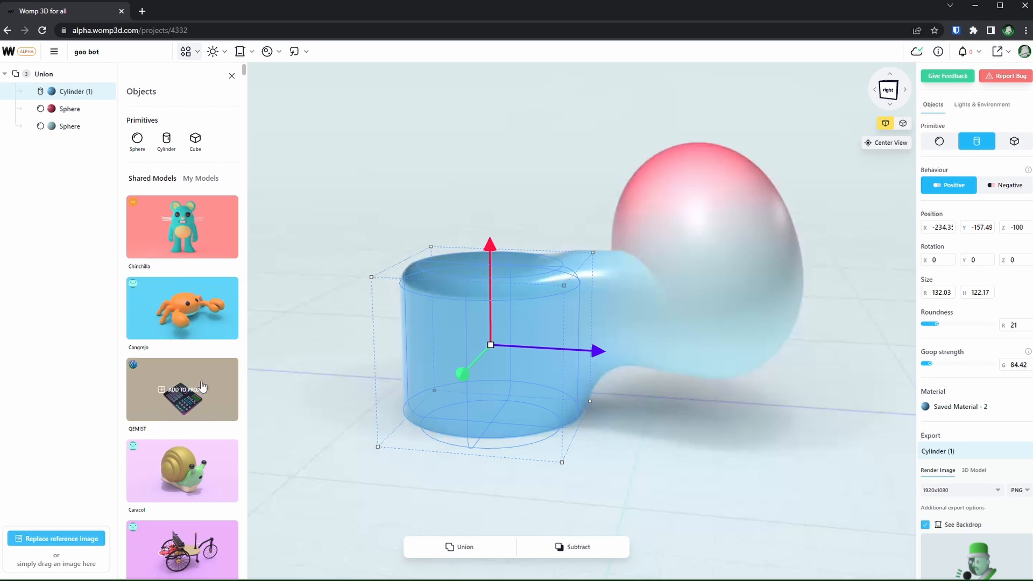
mouse_move(206, 247)
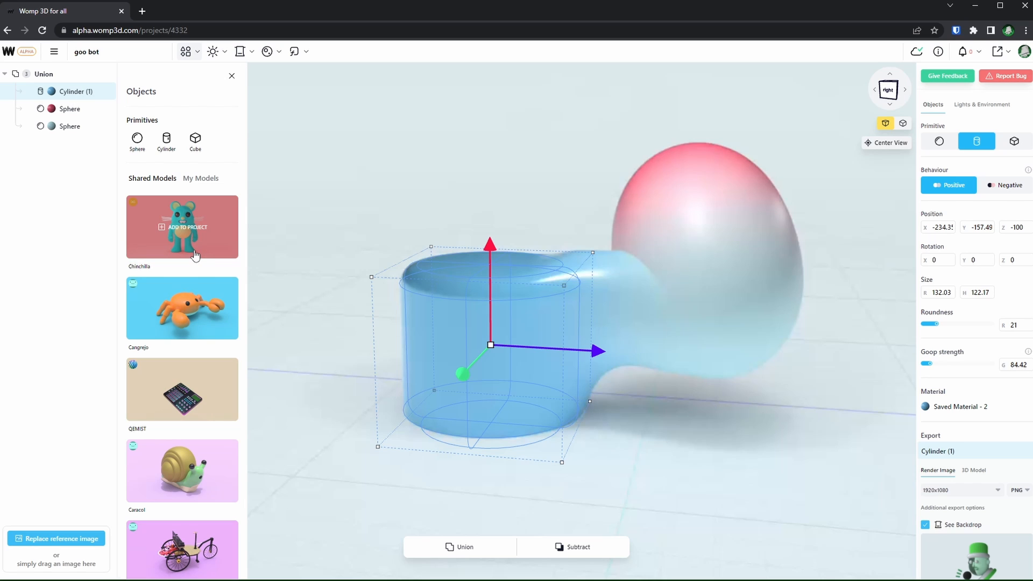
Try several global lighting presets and settle on the night scene with a dark sky and lamps.
click(214, 53)
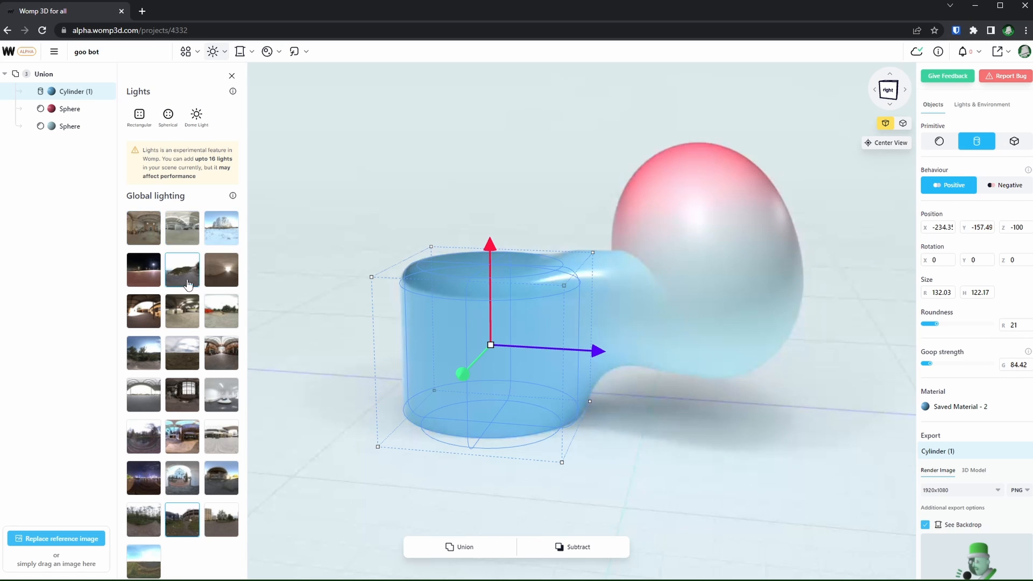
click(227, 276)
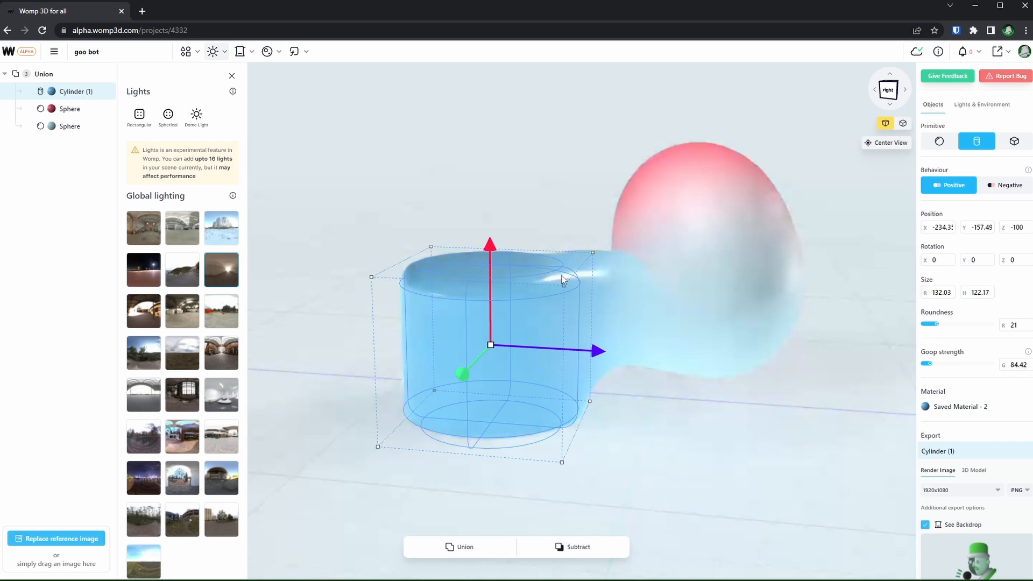
click(228, 318)
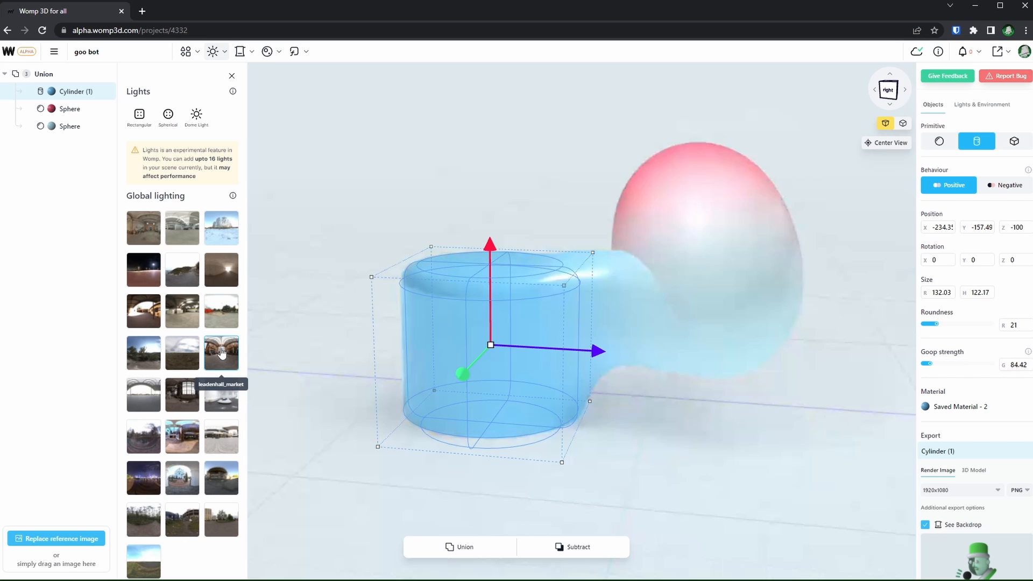
click(191, 360)
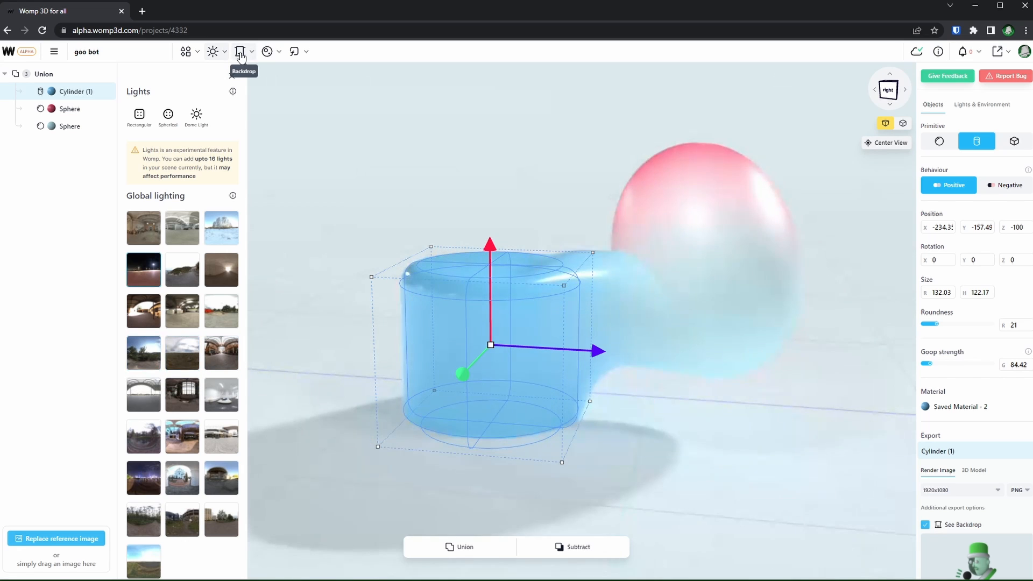
Try blue, olive green and pink backdrop colours, and restore the pale grey-blue backdrop.
click(240, 51)
click(218, 208)
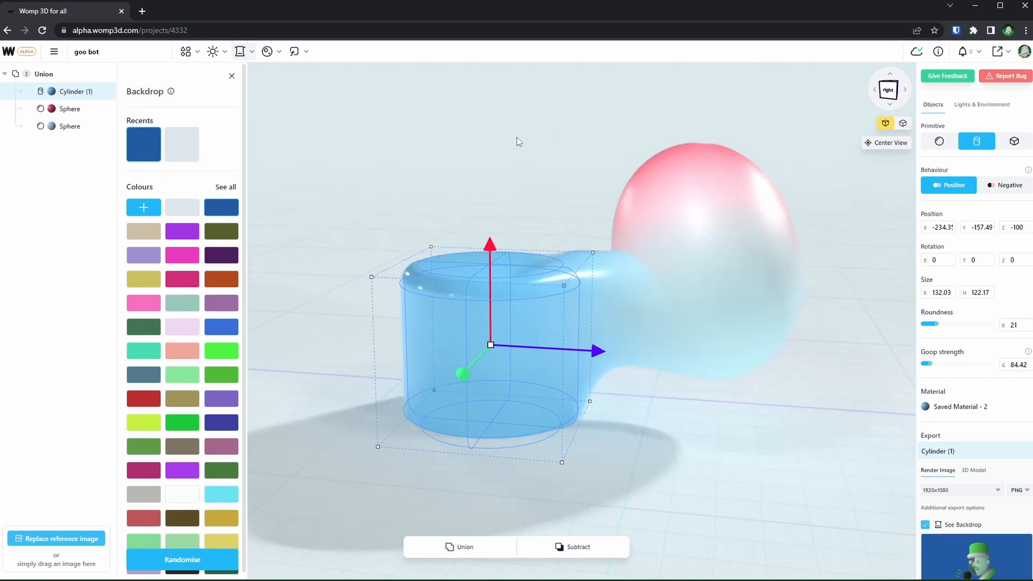
click(221, 230)
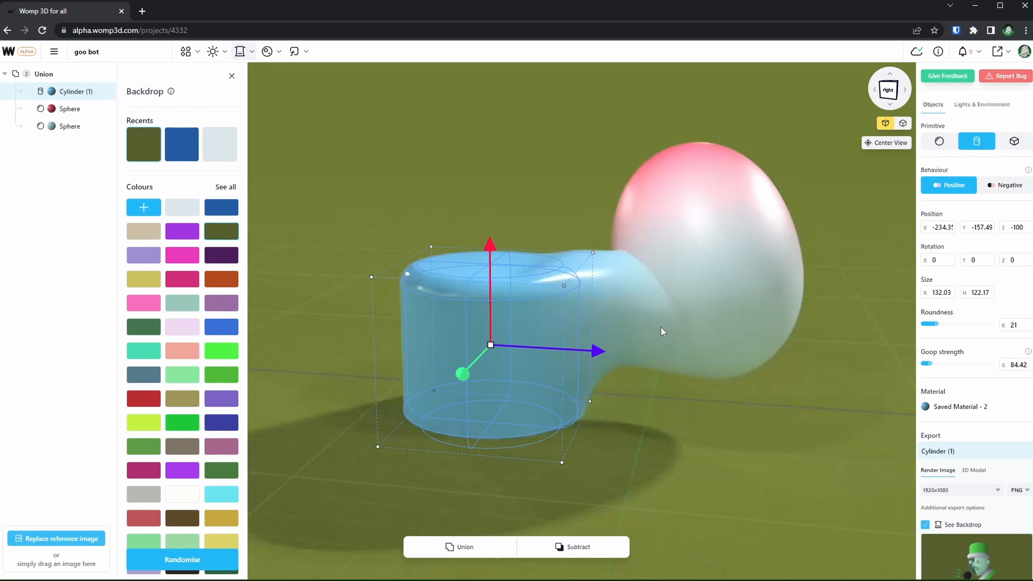
click(181, 207)
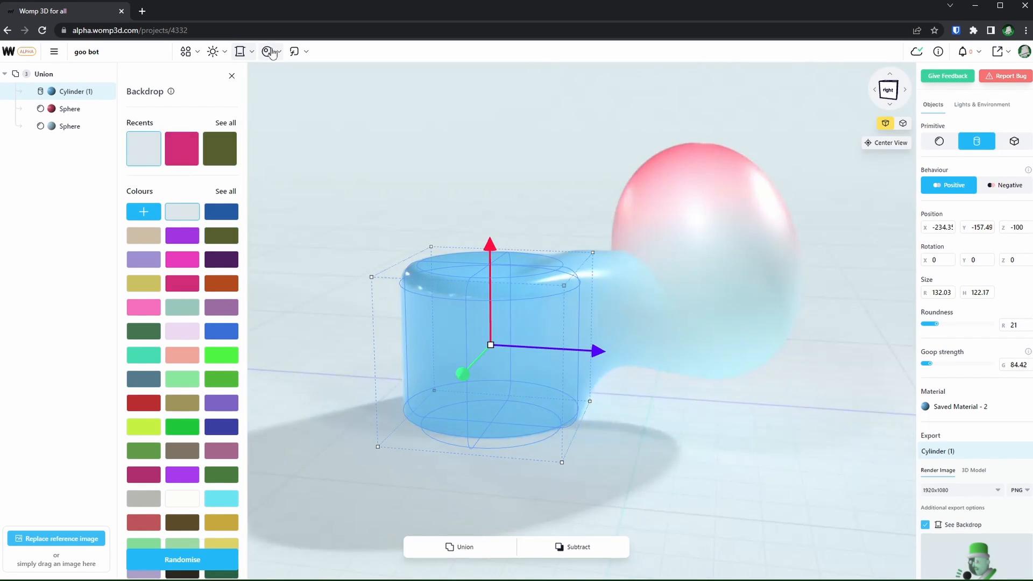
Examine the saved and community materials, the material assigned to the red sphere, and the available object functions.
click(268, 51)
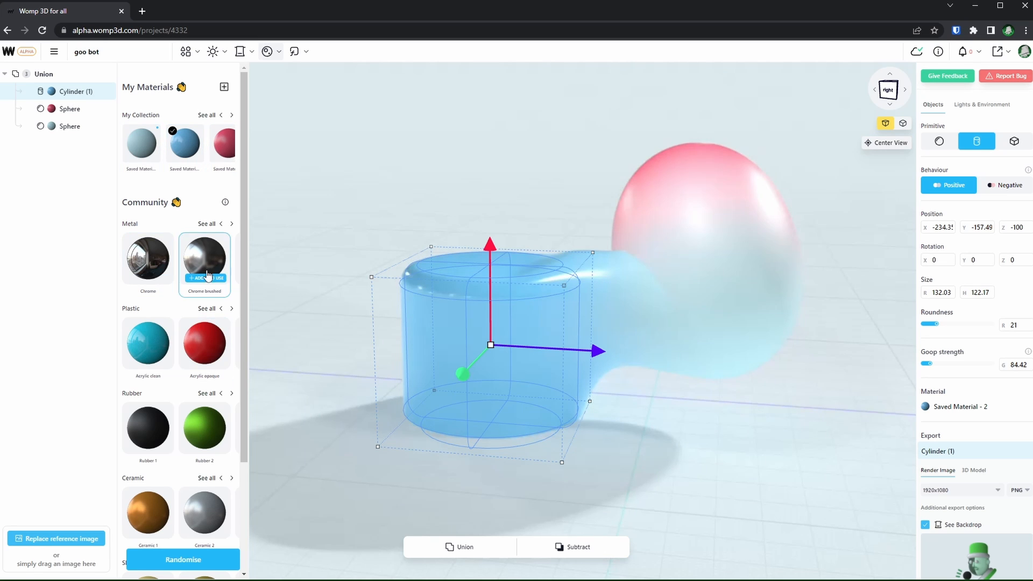
mouse_move(192, 336)
mouse_move(58, 100)
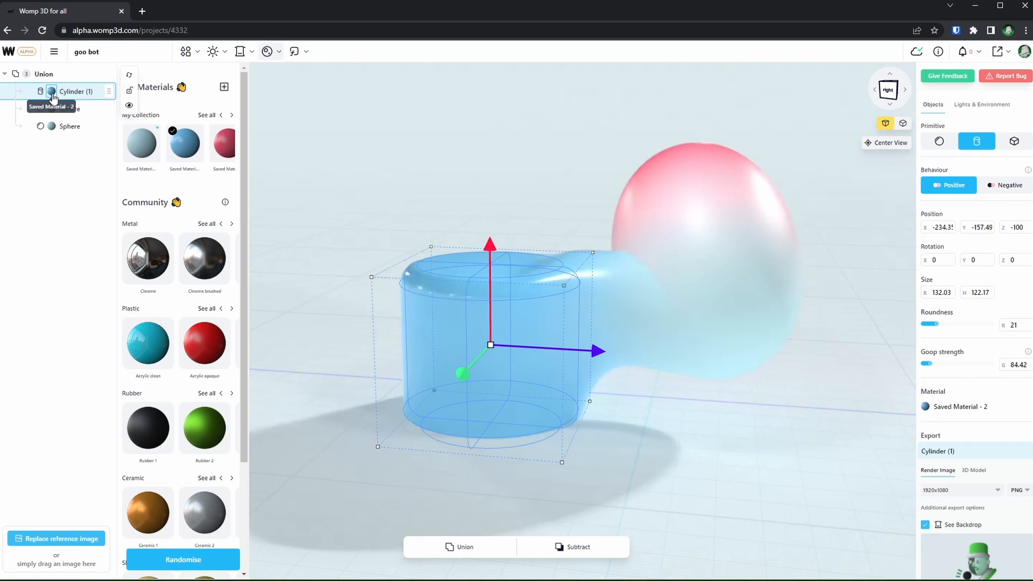
click(54, 108)
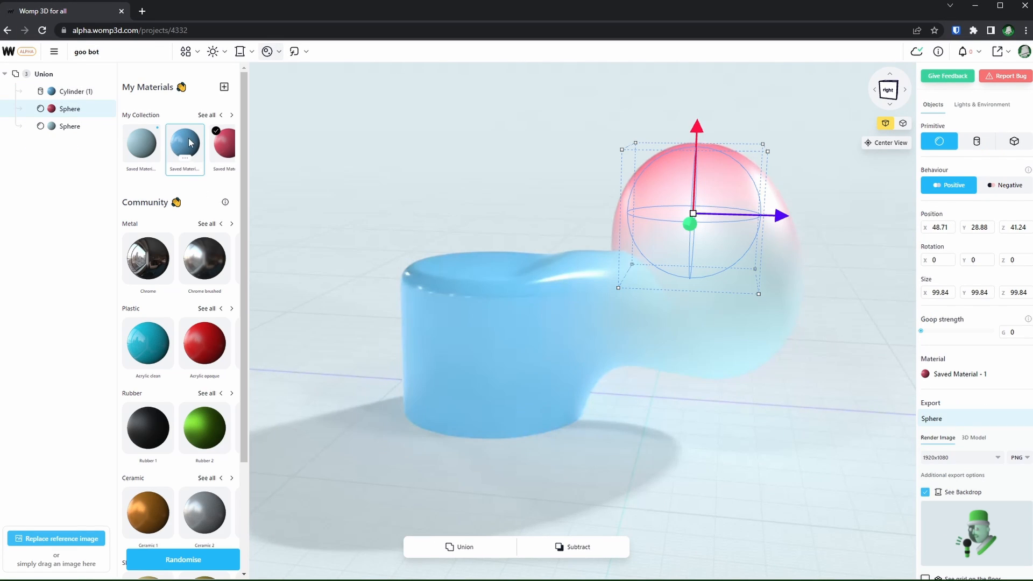
click(294, 51)
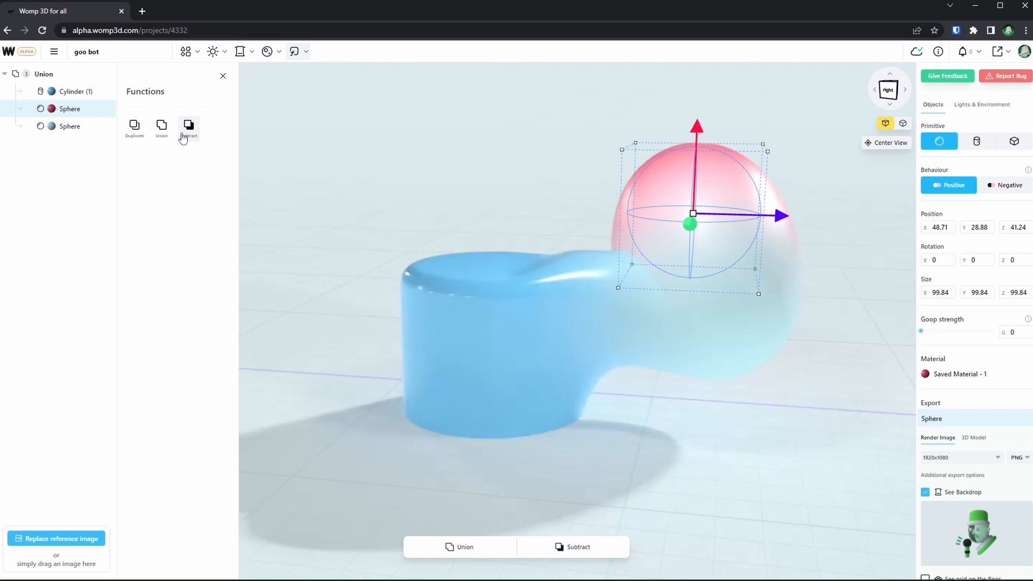
click(455, 192)
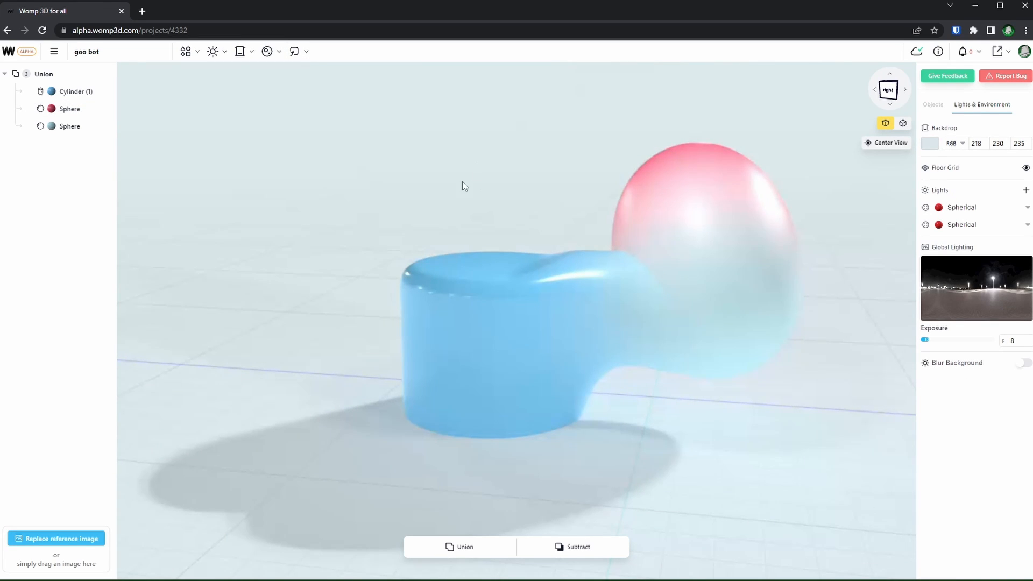
Delete the whole Union group and add a cylinder primitive to the empty scene.
click(61, 77)
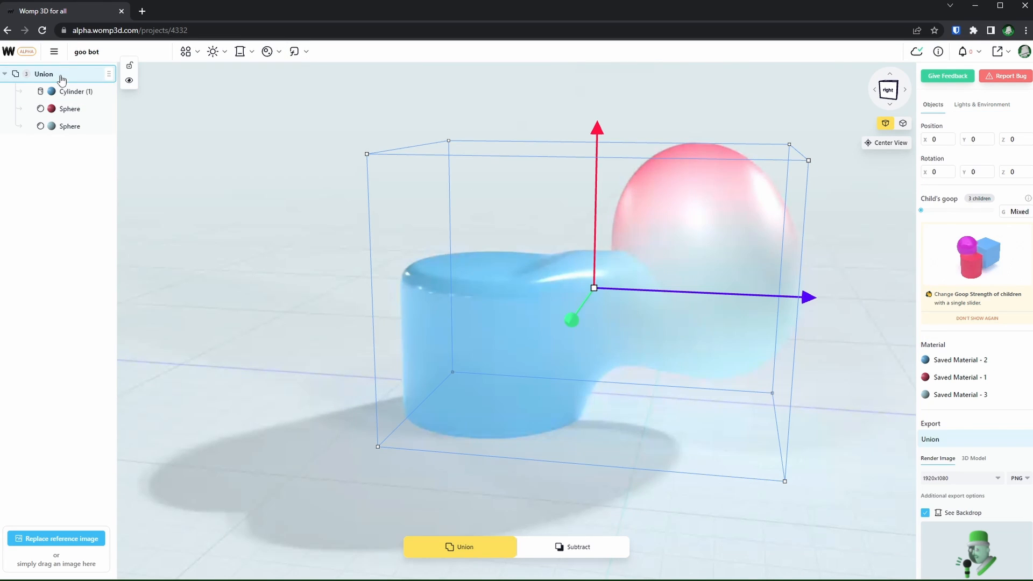
key(Delete)
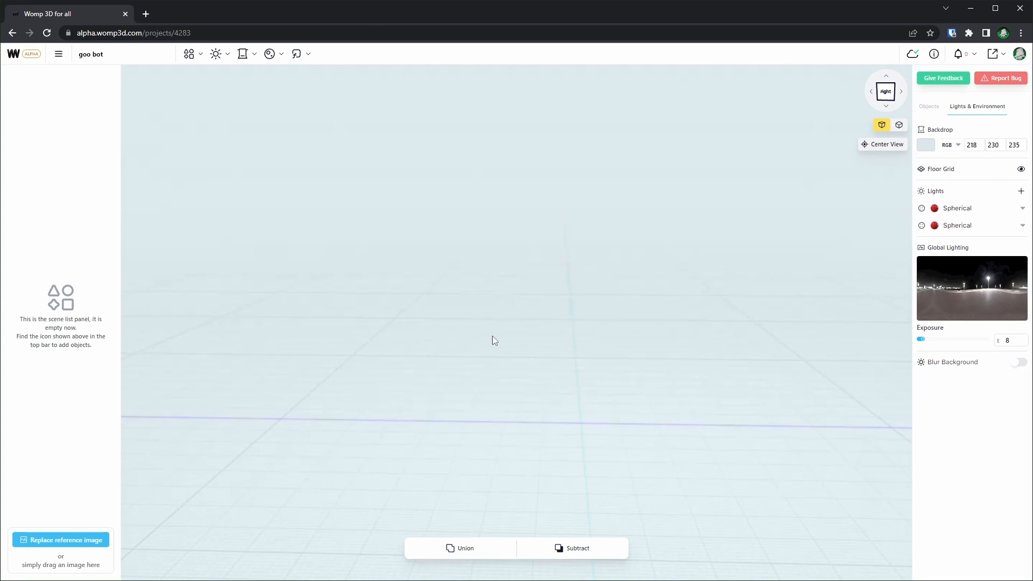
click(190, 54)
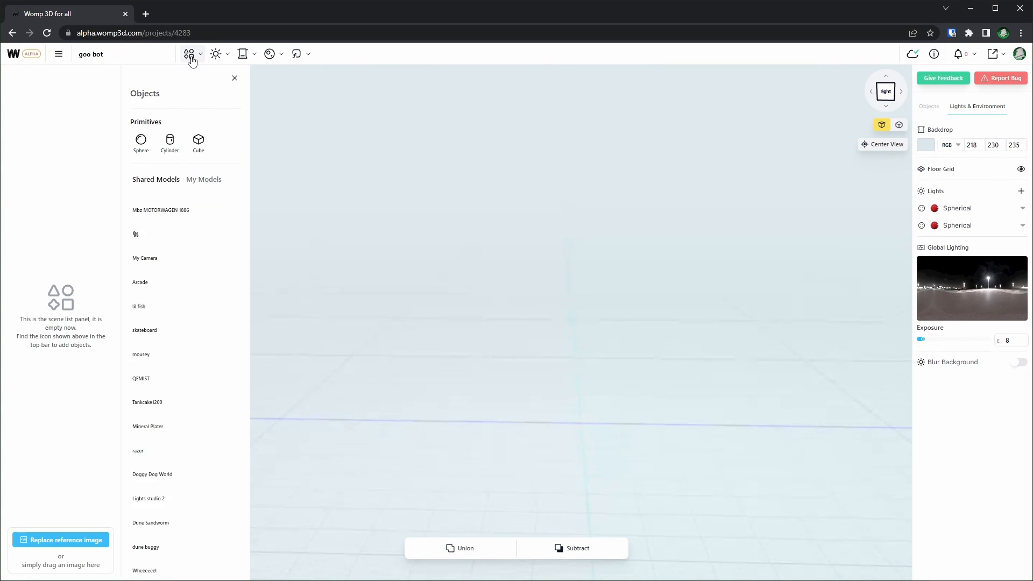
click(170, 141)
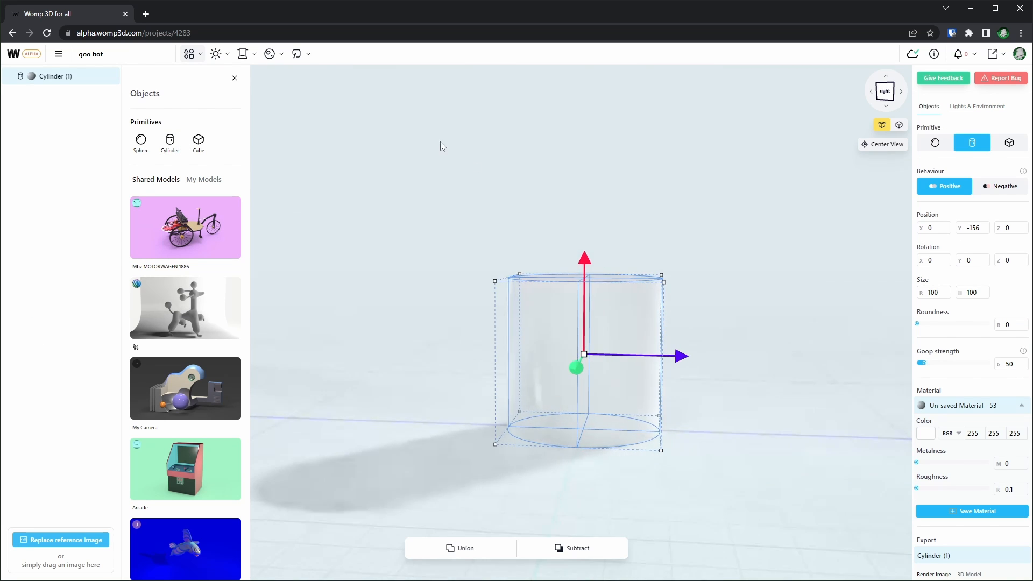
Change the backdrop to a light purple of about RGB 187, 136, 215.
click(624, 238)
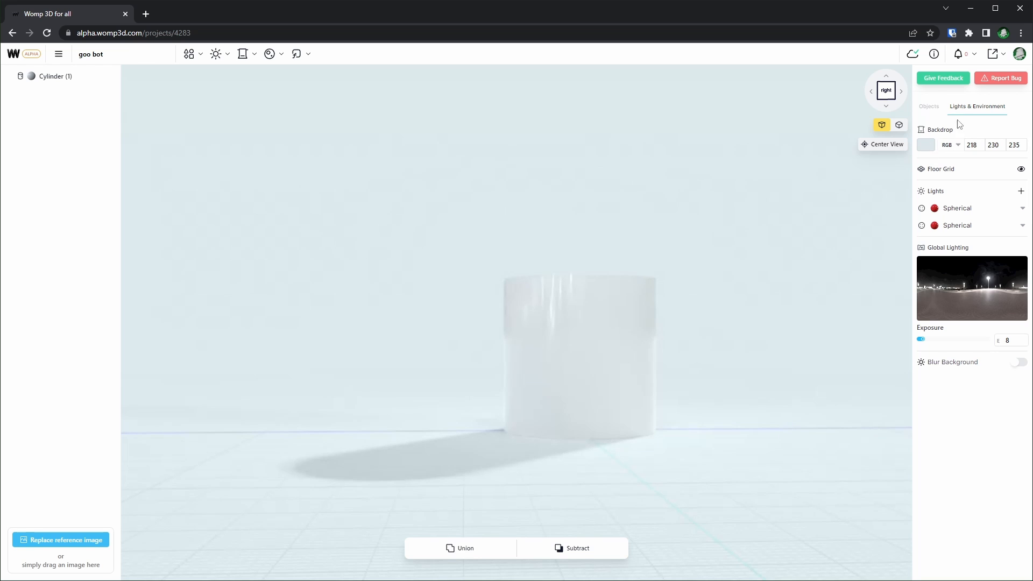
click(925, 146)
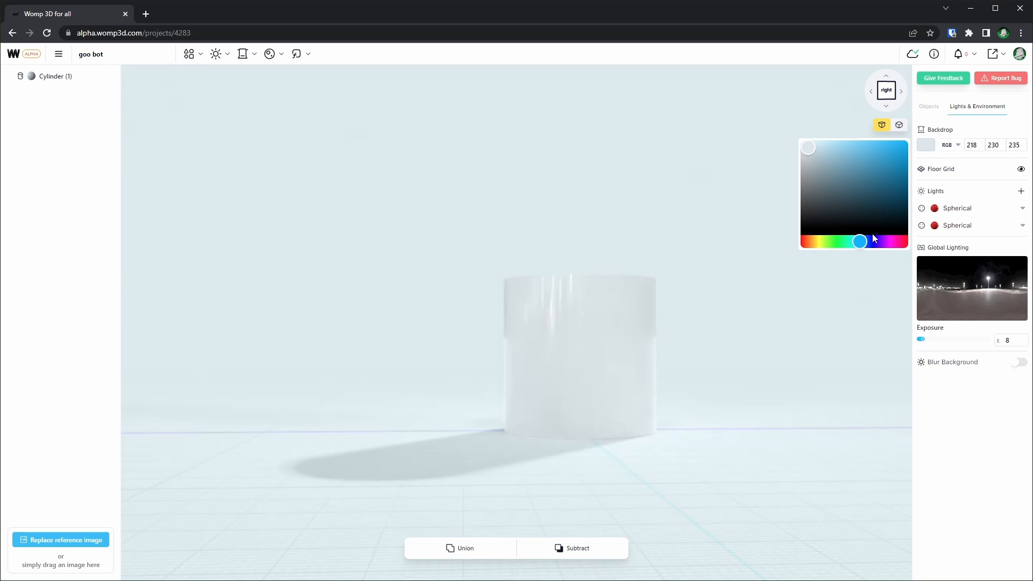
drag(864, 244, 886, 249)
drag(826, 143, 841, 158)
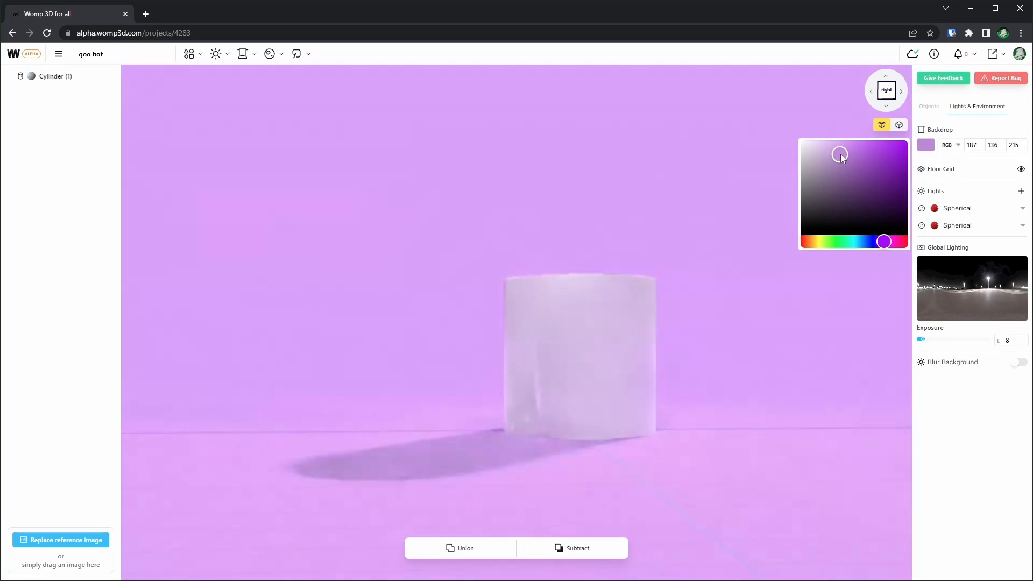
Set the cylinder's radius to 122 and raise it along Y to about -23.
click(625, 344)
drag(557, 226, 569, 119)
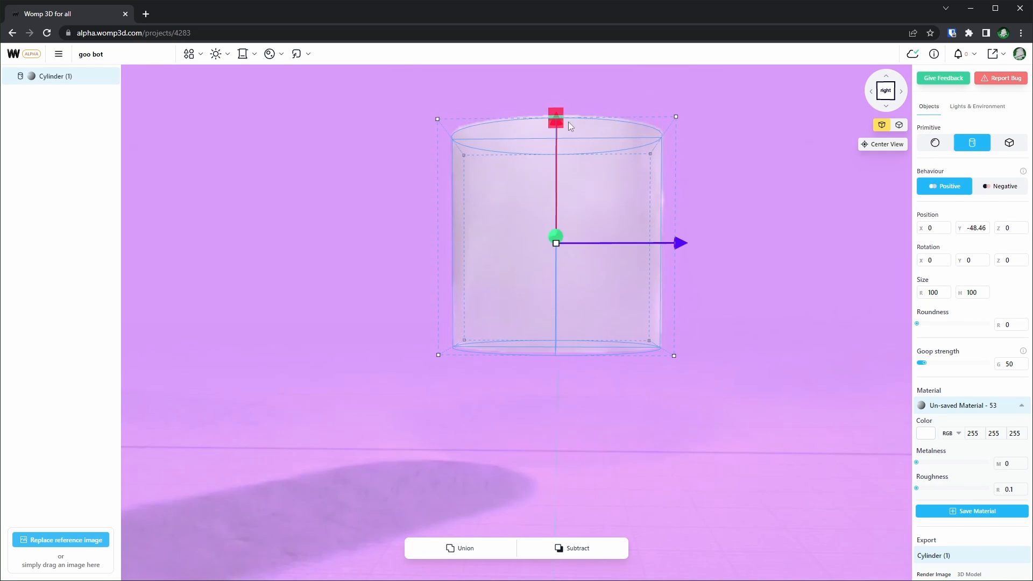
drag(921, 295, 932, 295)
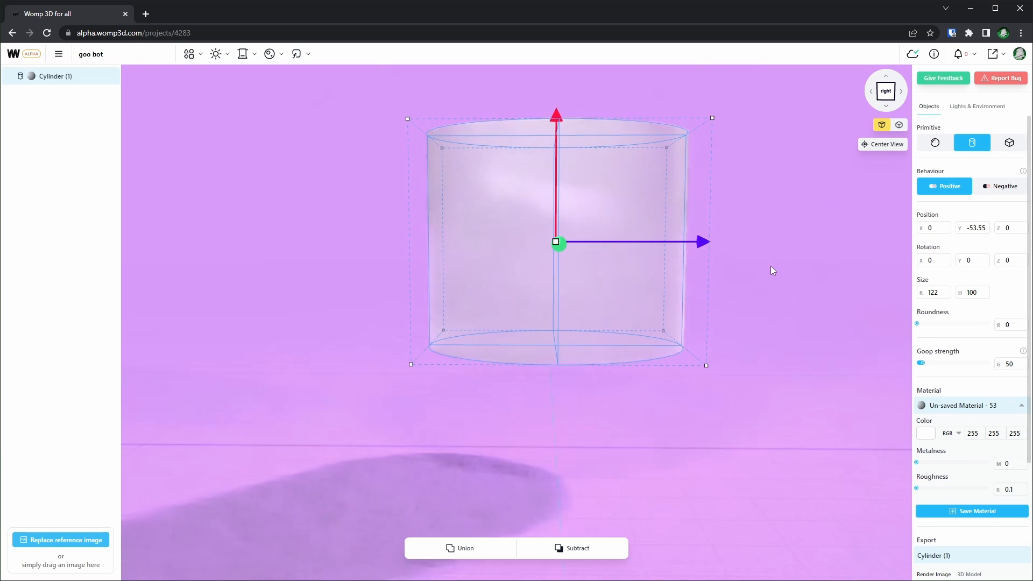
scroll(770, 266, down, 5)
scroll(770, 269, up, 3)
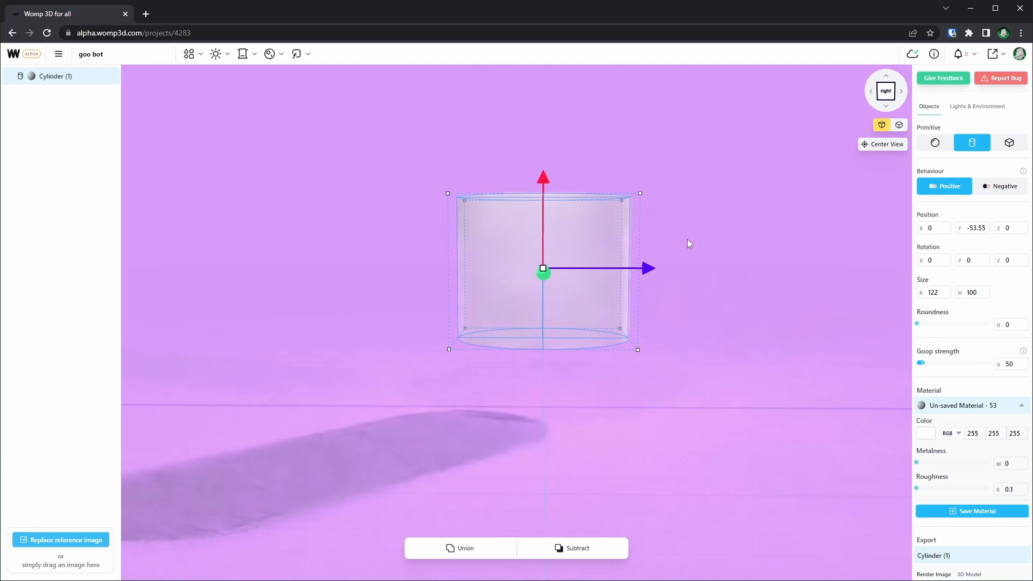
drag(542, 180, 543, 156)
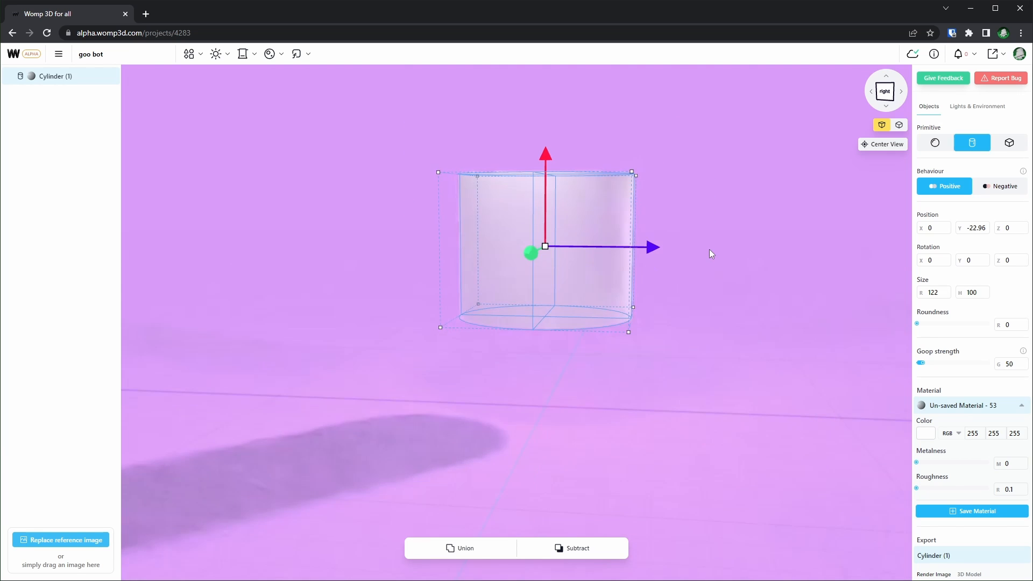
Copy and paste the cylinder in place, and turn the copy on its side with a Y rotation of 90 degrees.
drag(709, 249, 631, 257)
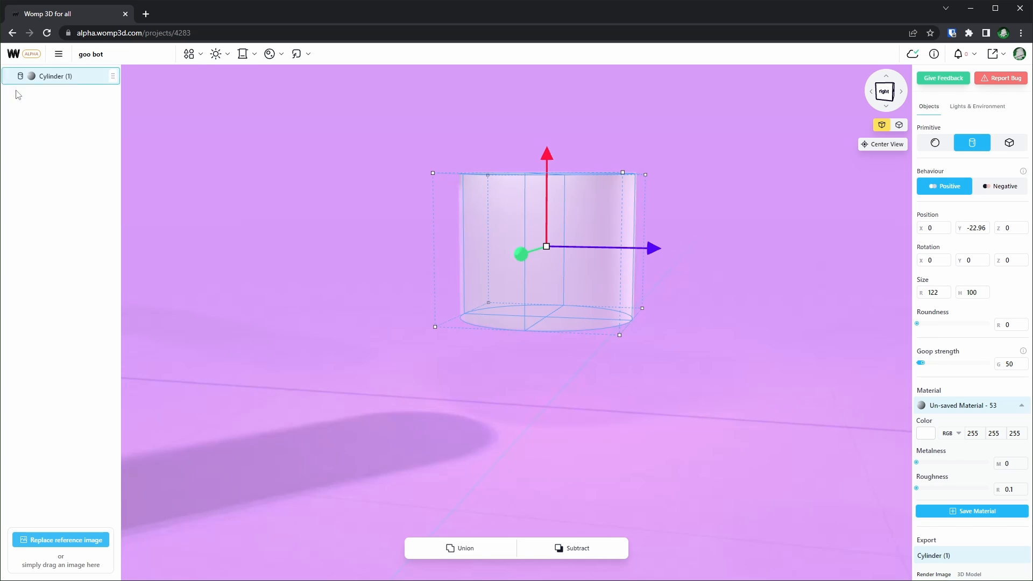
mouse_move(91, 83)
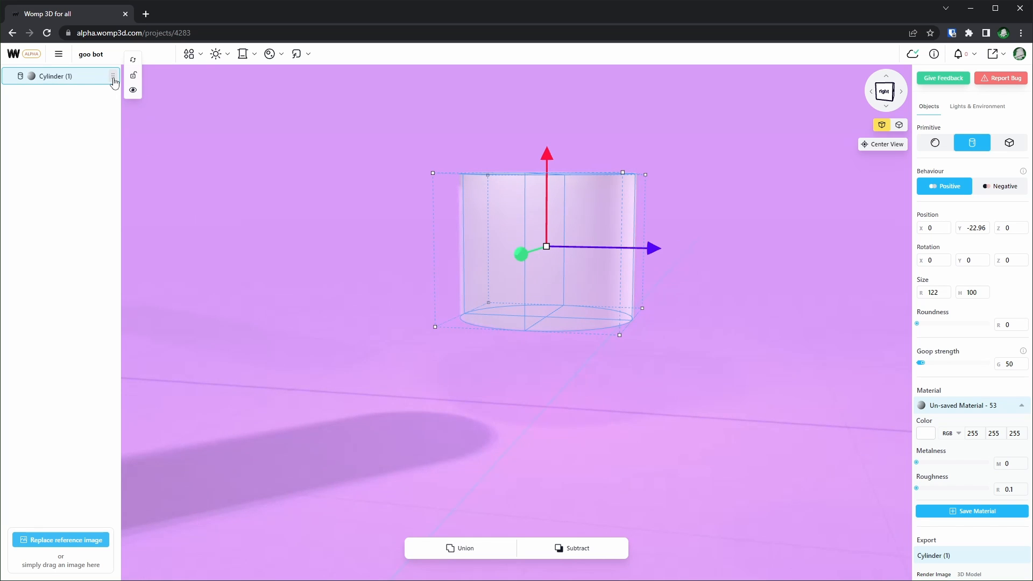
click(114, 78)
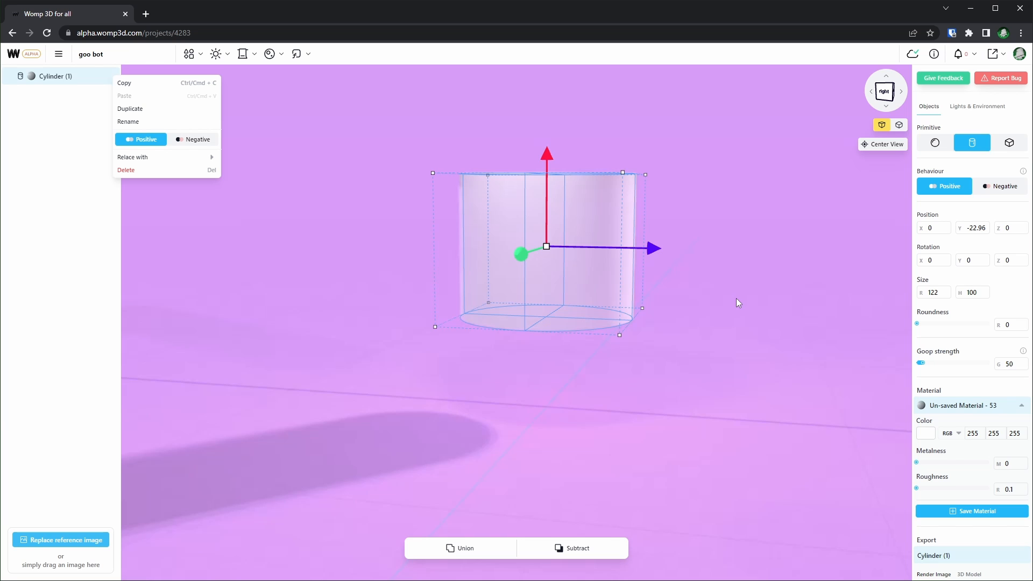
key(ctrl+c)
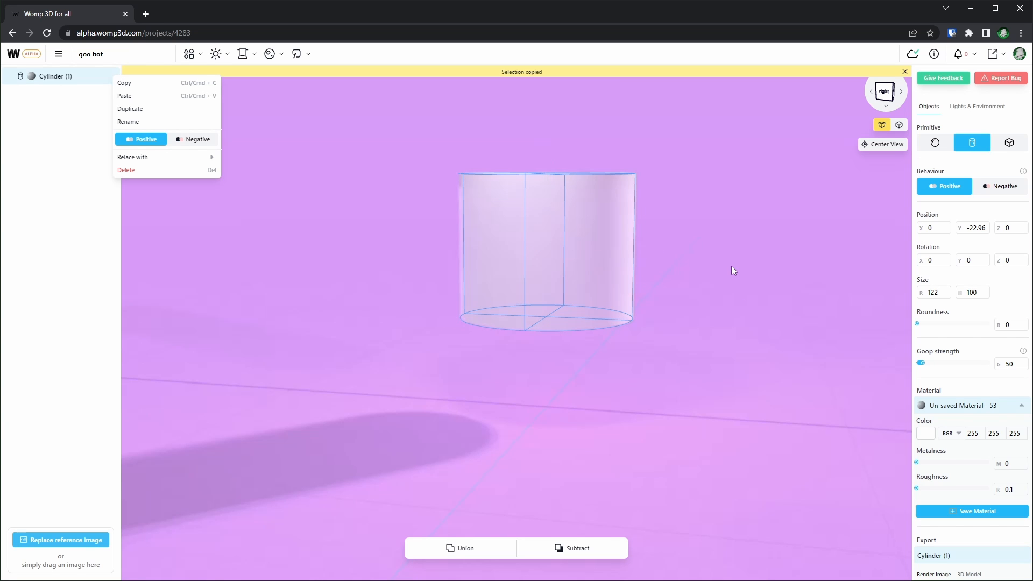
key(ctrl+v)
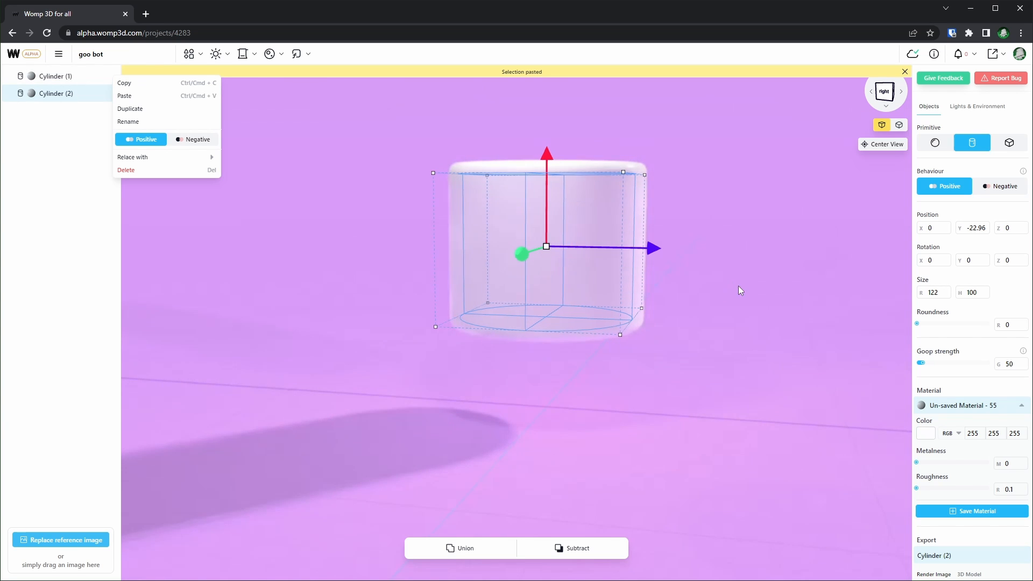
drag(719, 268, 728, 265)
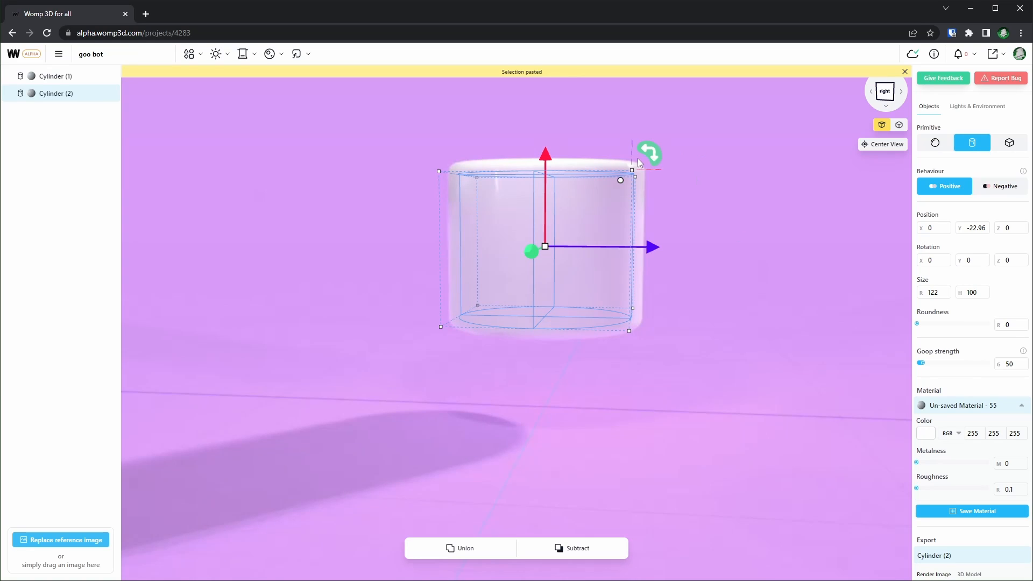
drag(651, 148, 580, 298)
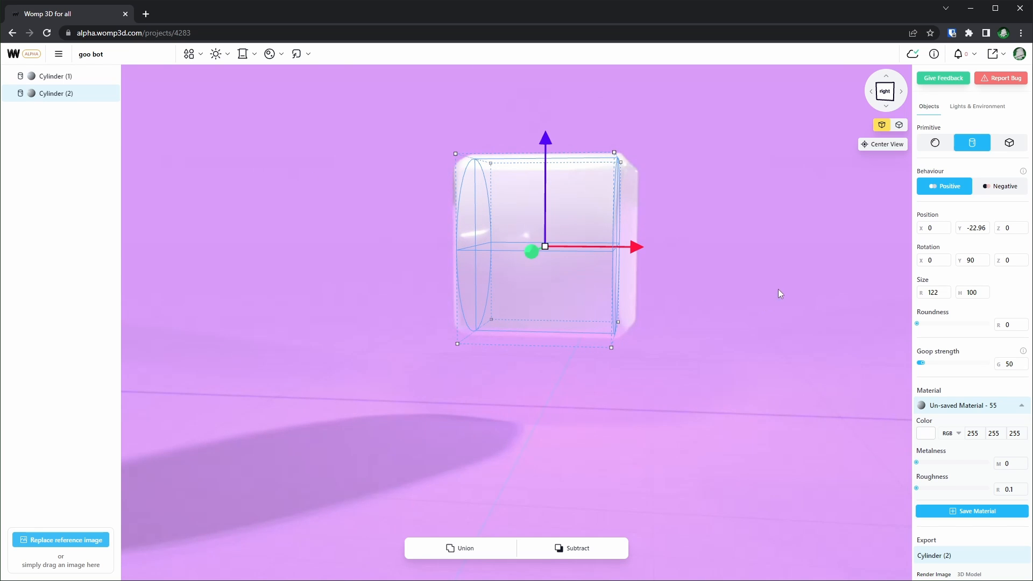
Resize the sideways cylinder to a radius of 35 and a height of 188.
drag(921, 292, 114, 310)
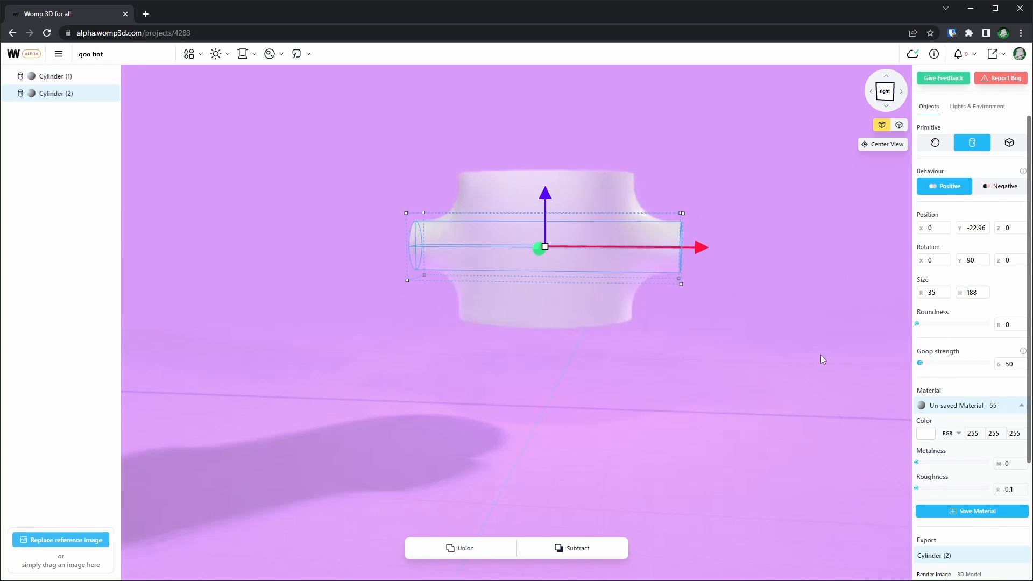
scroll(723, 344, up, 3)
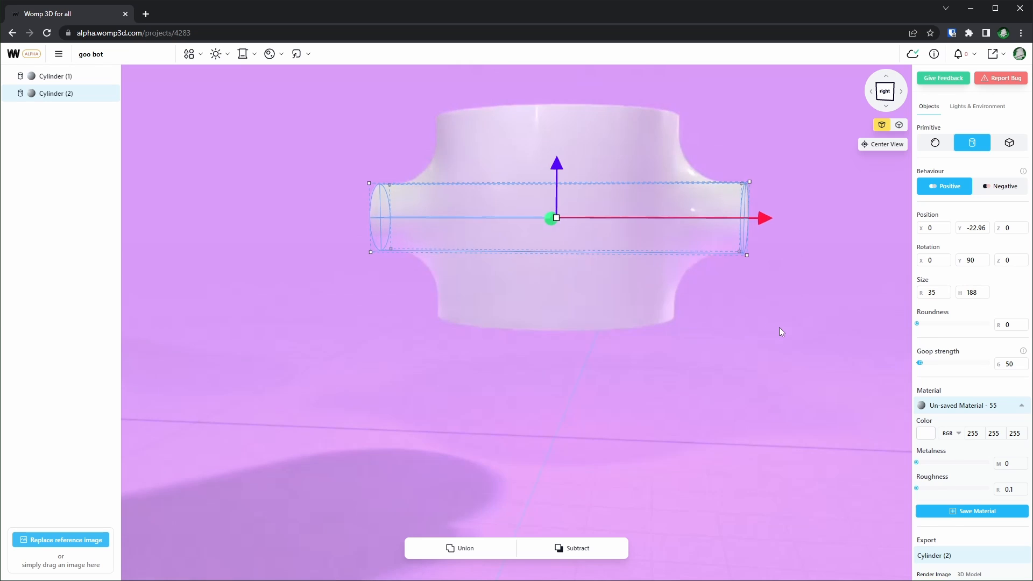
drag(779, 328, 754, 321)
scroll(754, 323, up, 2)
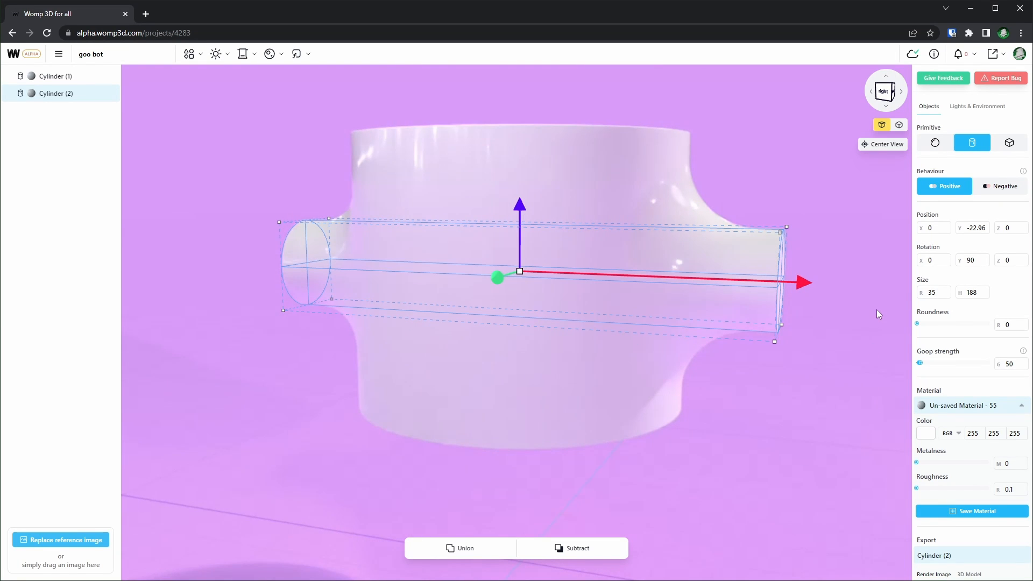
Try roundness values of 37 and 100 on the sideways cylinder and reset its roundness to 0.
drag(919, 325, 944, 323)
click(825, 228)
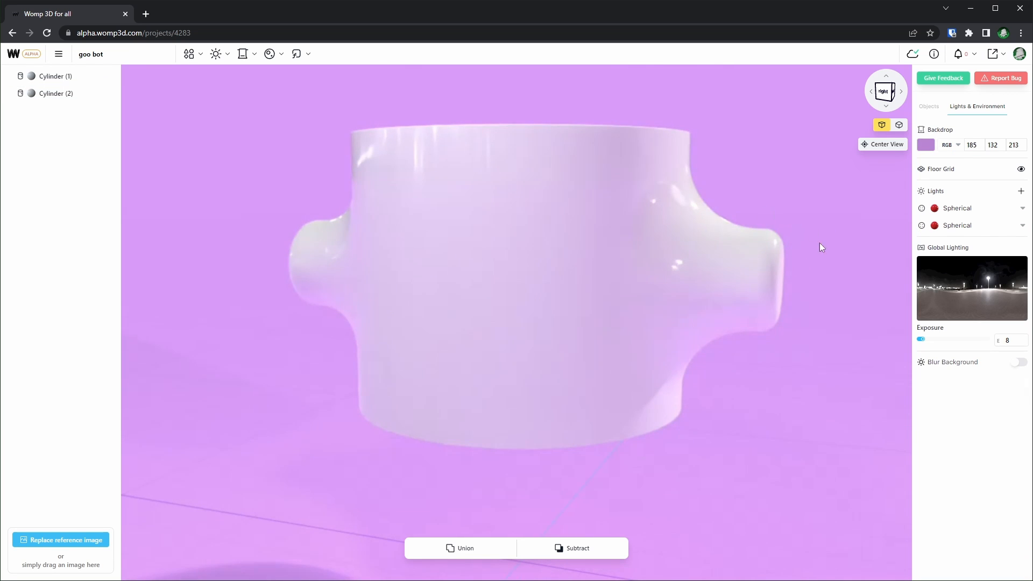
click(772, 246)
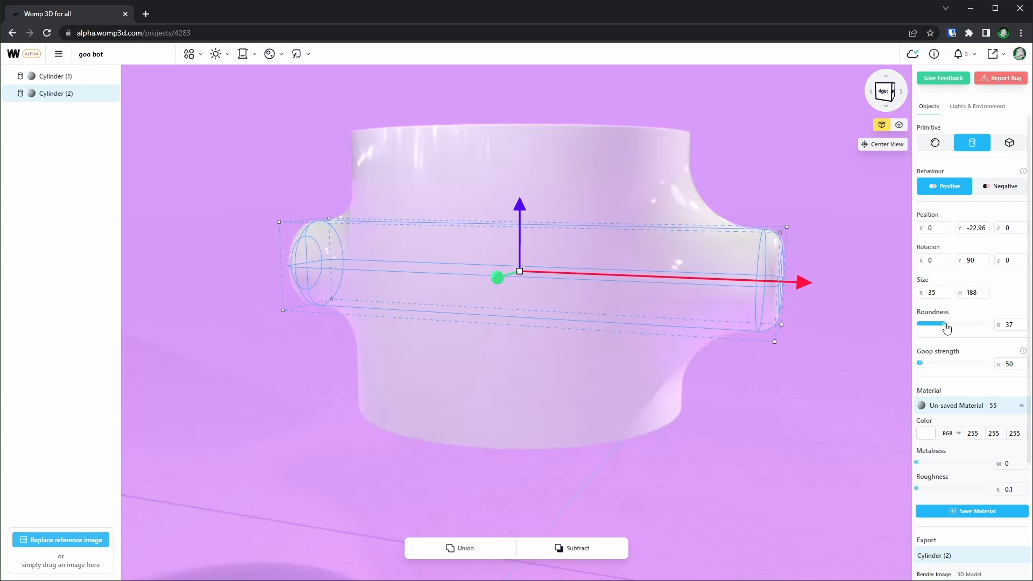
drag(943, 324, 991, 324)
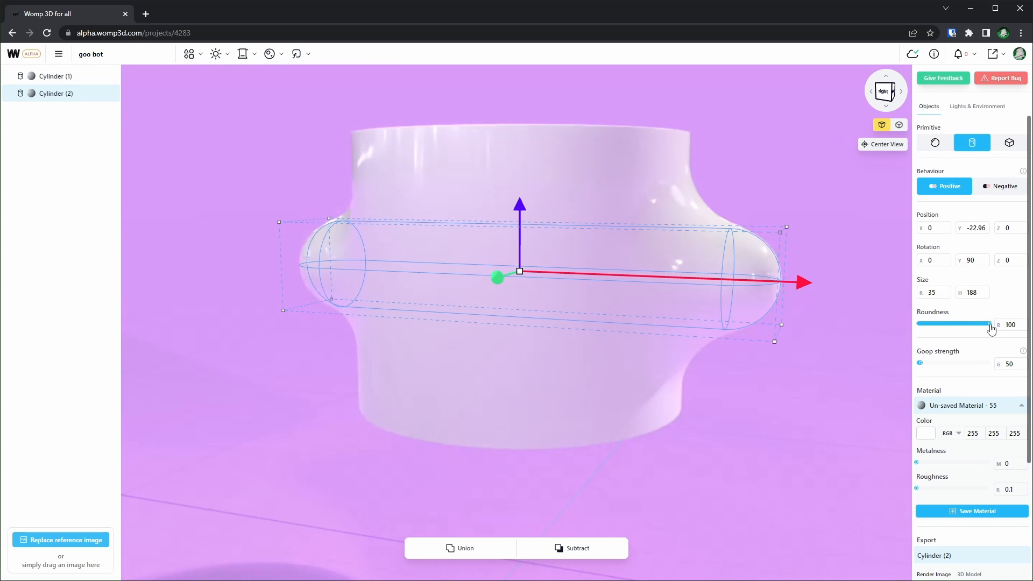
drag(990, 324, 918, 325)
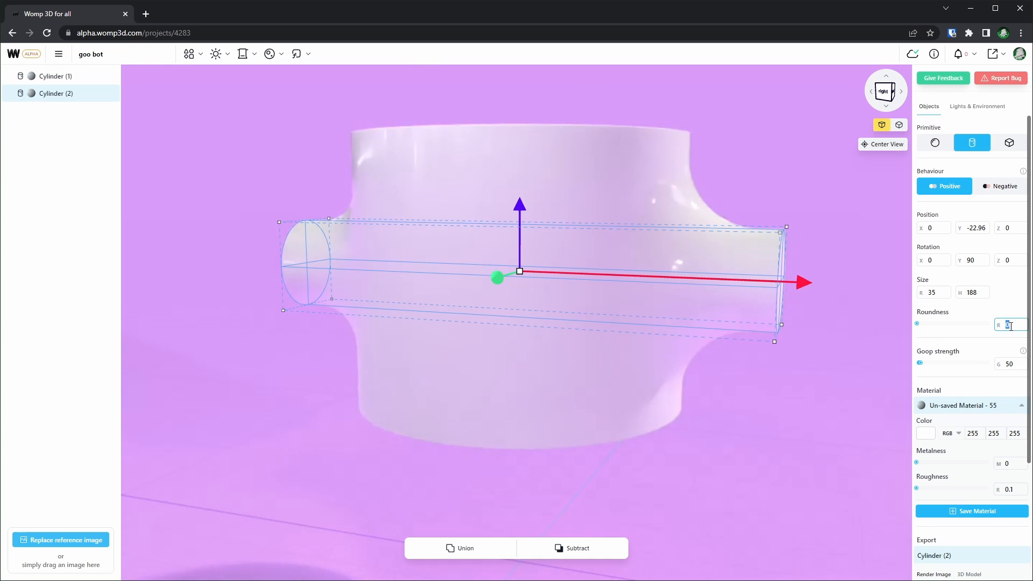
Set the roundness to 5 on both the sideways cylinder and the upright cylinder.
text(5)
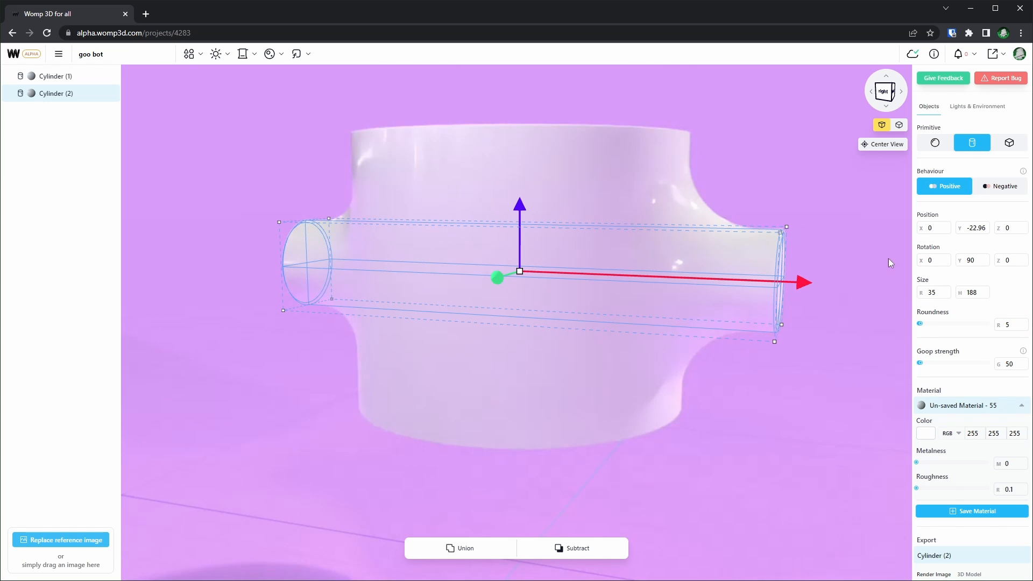
click(775, 195)
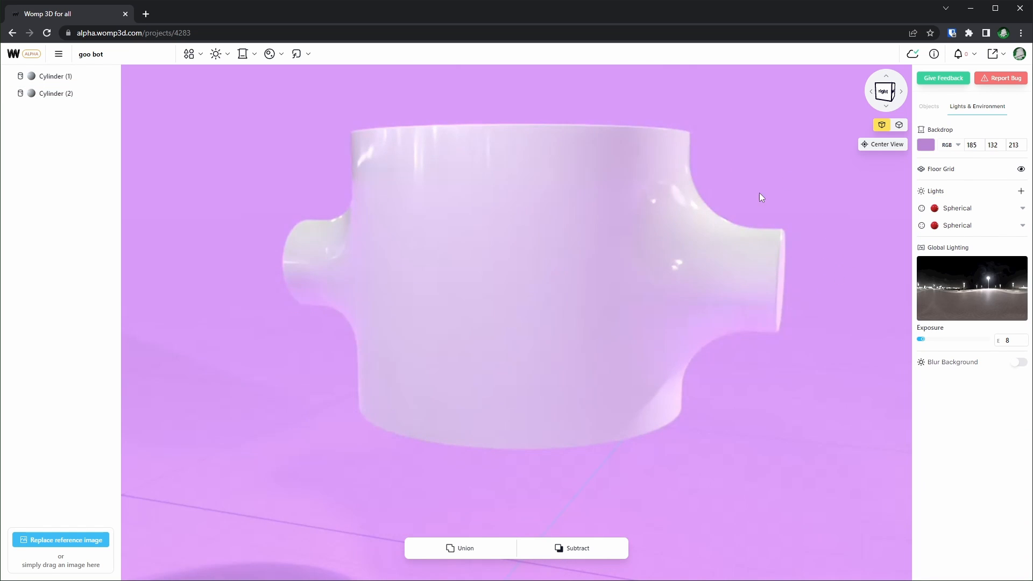
click(648, 143)
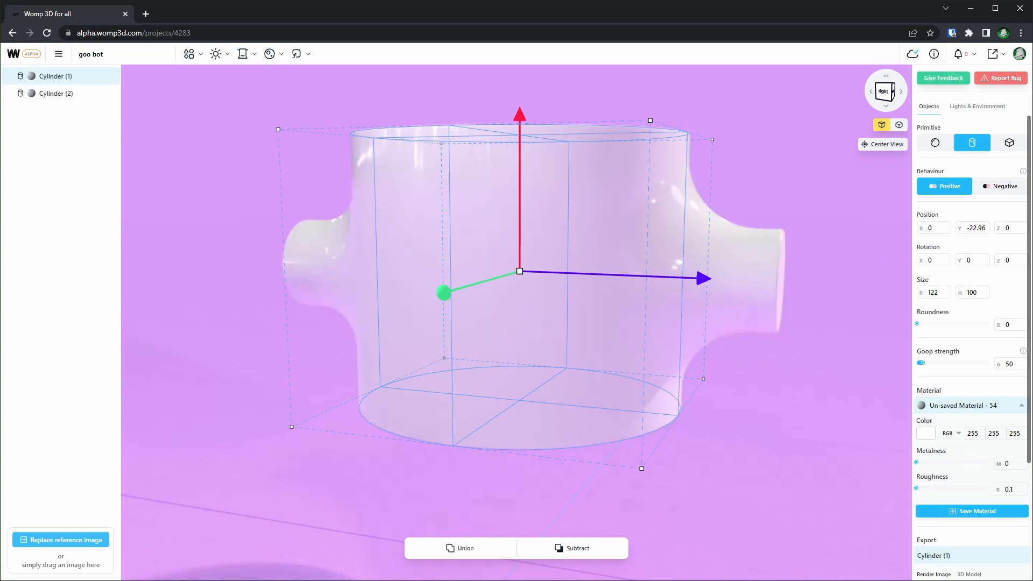
double_click(1018, 328)
text(5)
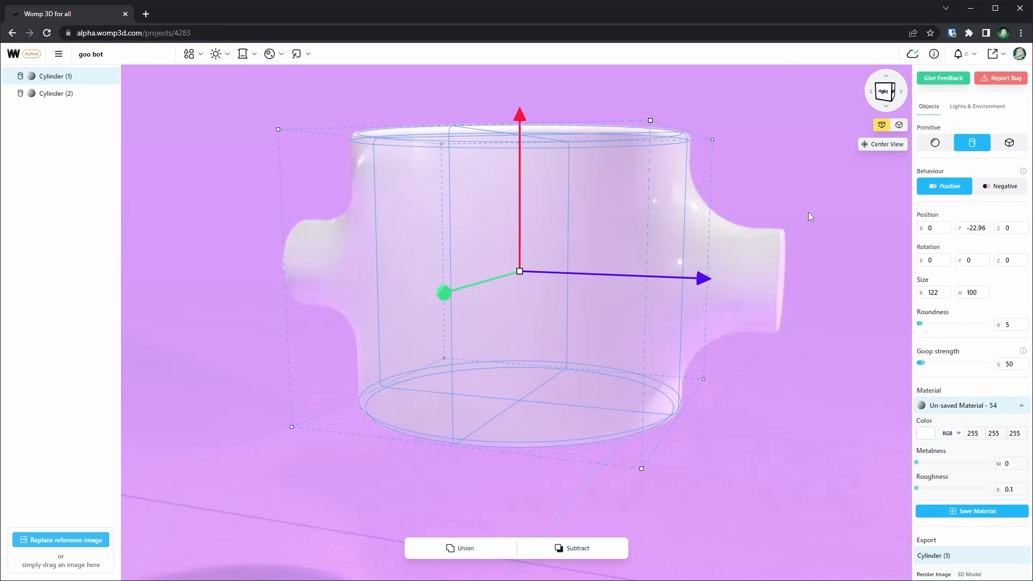
click(808, 212)
Try a goop strength of 0 on the sideways cylinder and inspect its joint with the upright one.
click(782, 282)
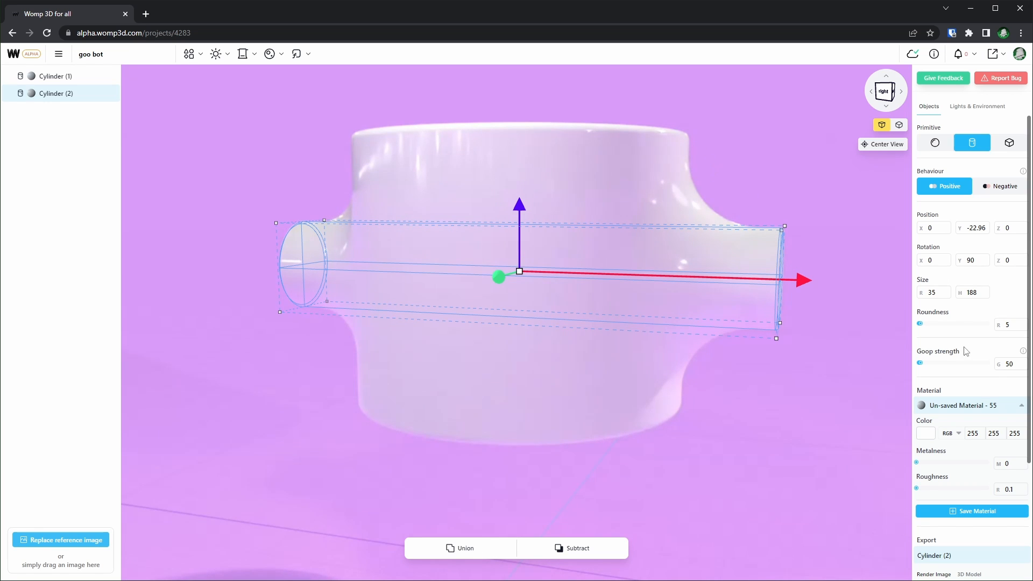
drag(997, 363, 859, 377)
scroll(841, 412, up, 2)
scroll(768, 396, up, 2)
middle_drag(726, 404, 686, 413)
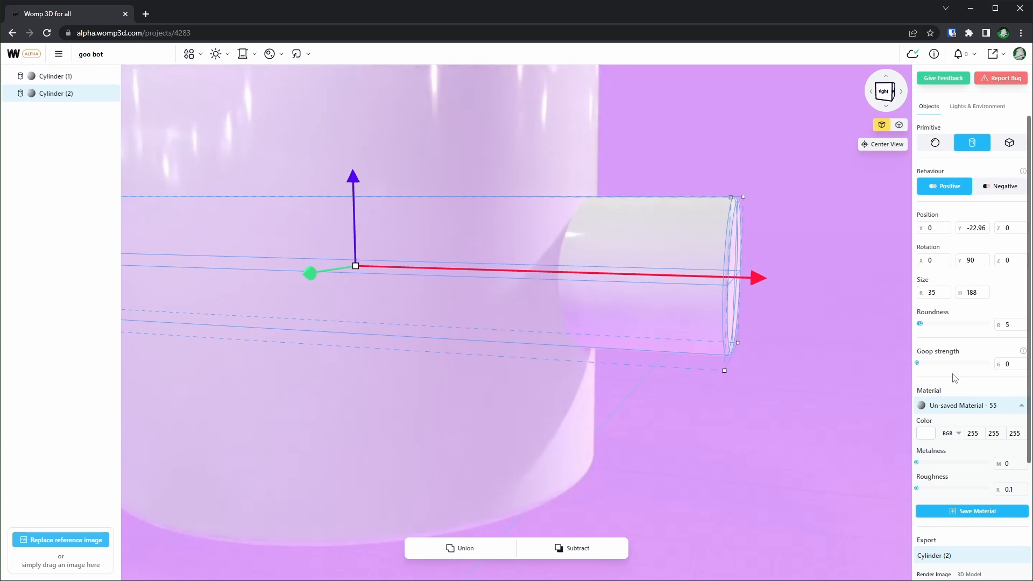
scroll(698, 442, down, 3)
scroll(697, 443, up, 1)
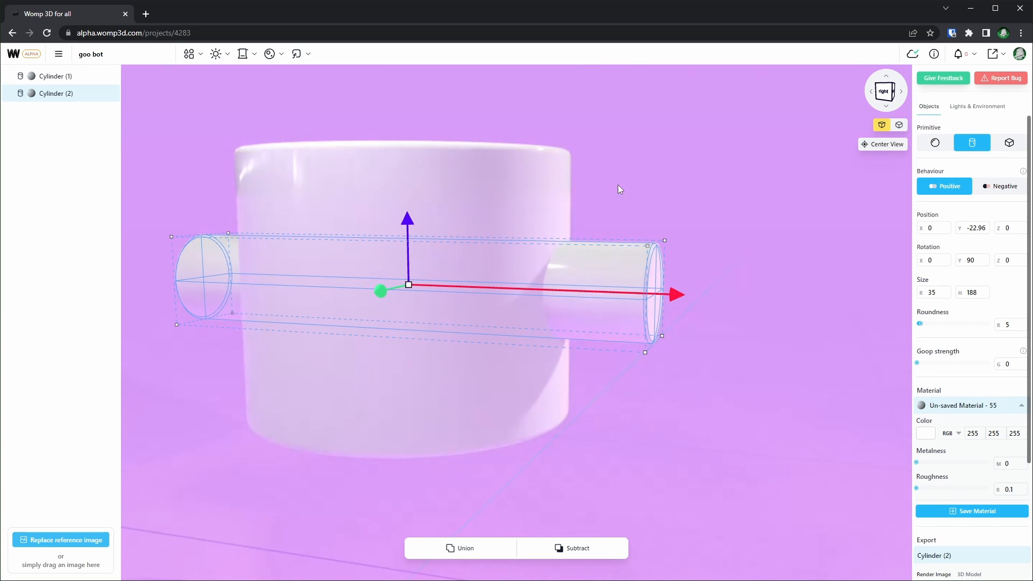
Set the sideways cylinder's goop strength to 59 and deselect it.
drag(919, 368, 922, 367)
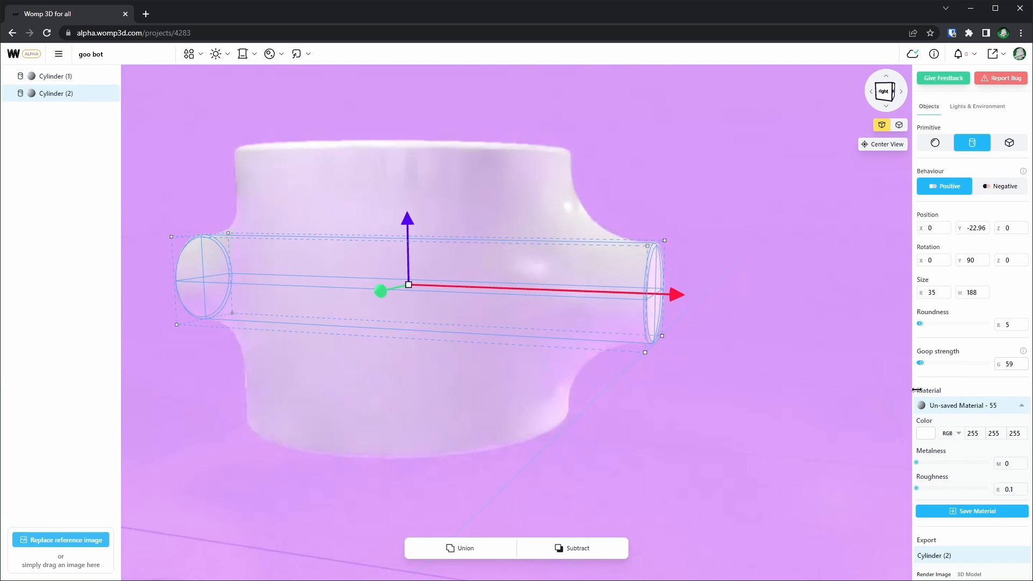
scroll(737, 419, down, 3)
drag(710, 346, 623, 212)
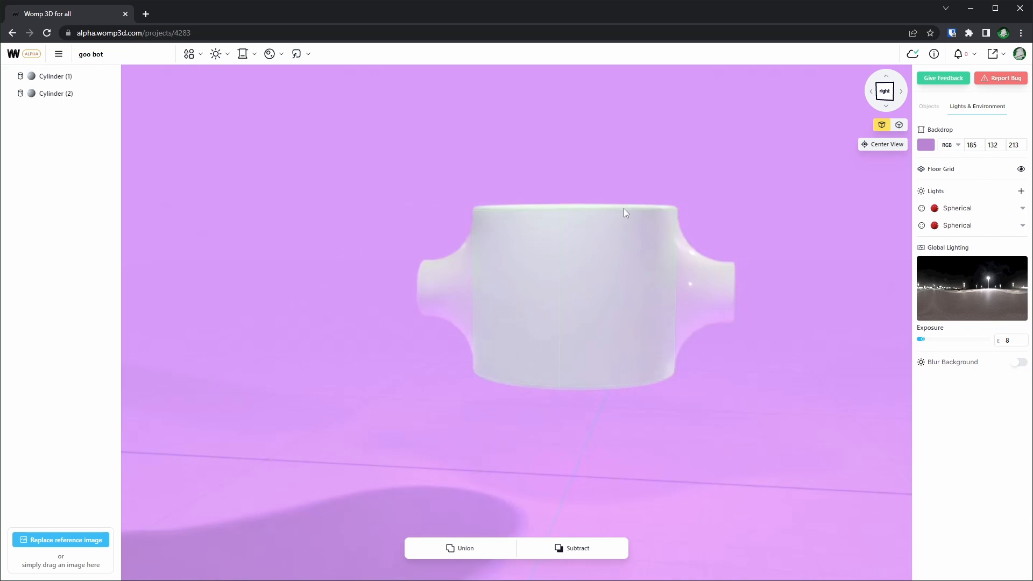
Change the upright cylinder's material color to an orange of about RGB 216, 122, 25.
click(623, 213)
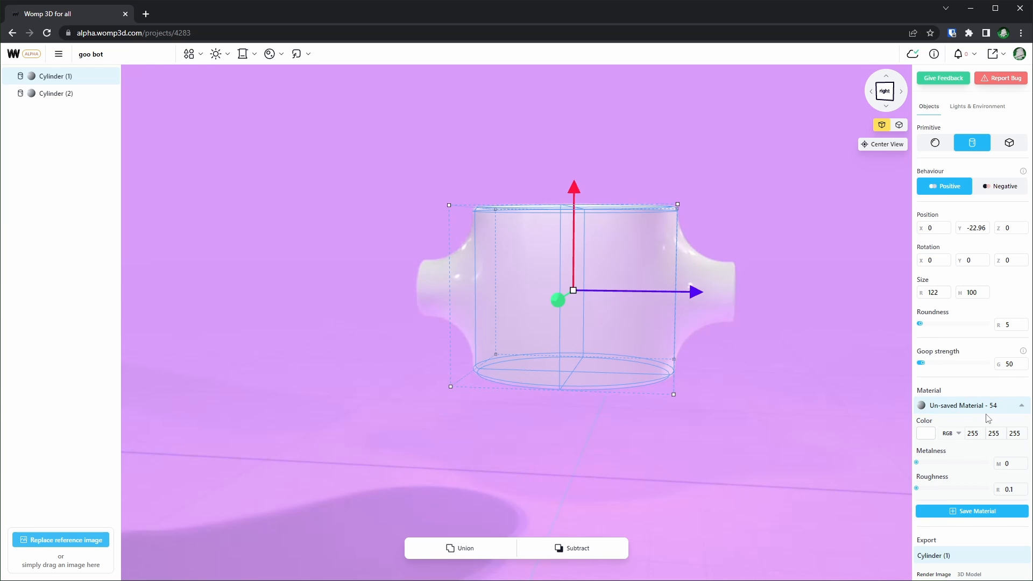
scroll(988, 418, down, 1)
click(1017, 351)
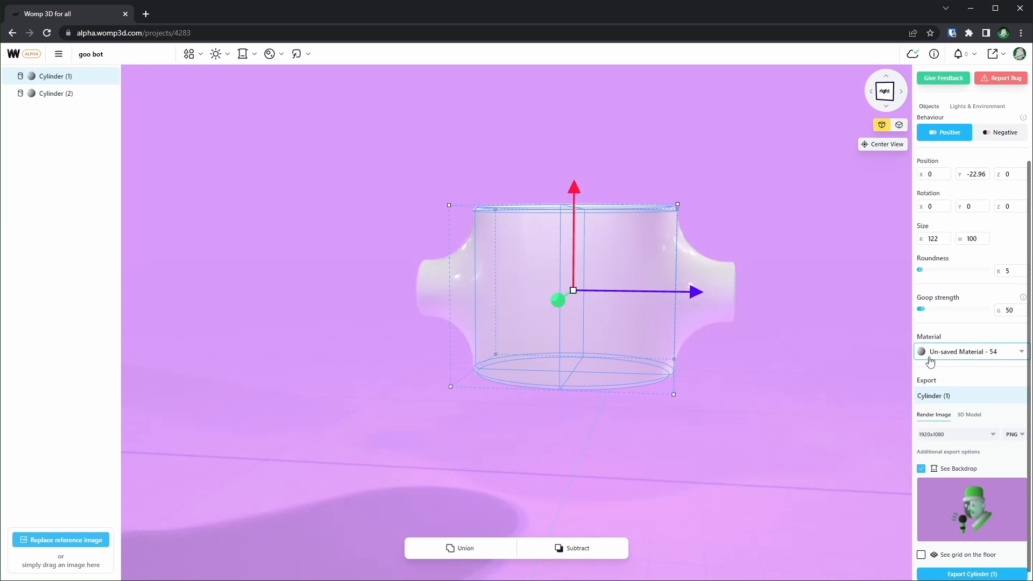
click(1014, 358)
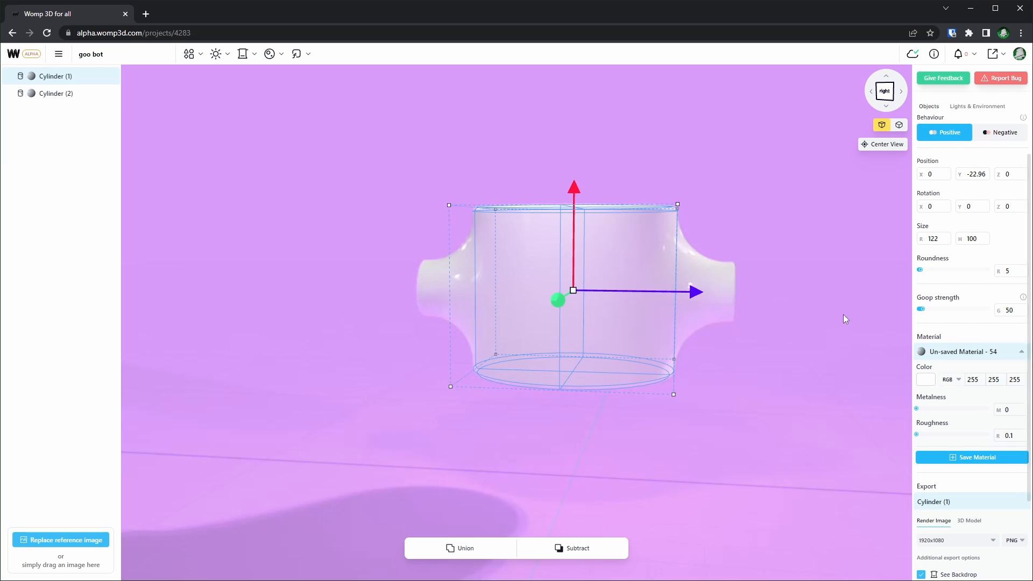
click(927, 383)
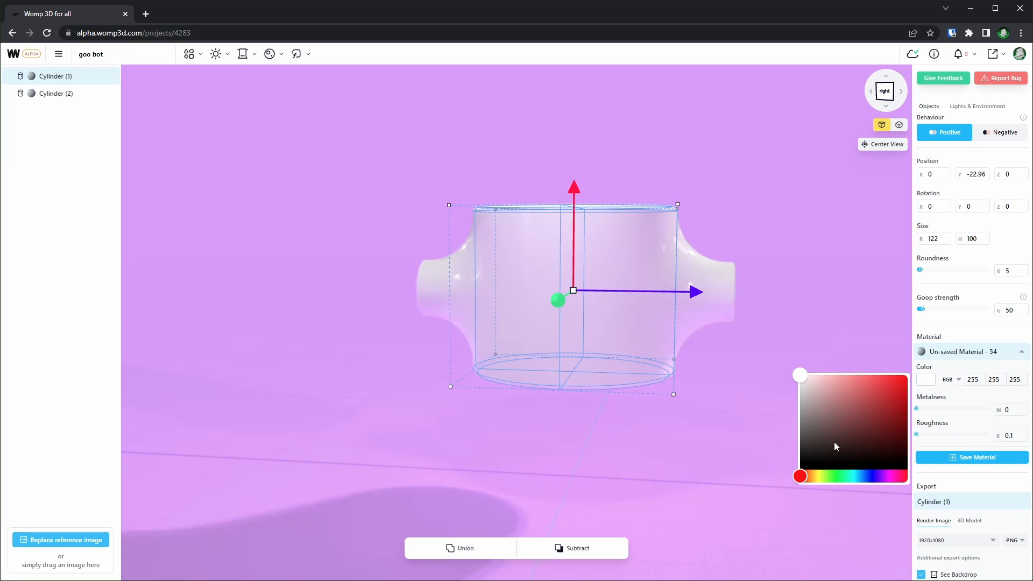
click(806, 477)
drag(807, 479, 810, 480)
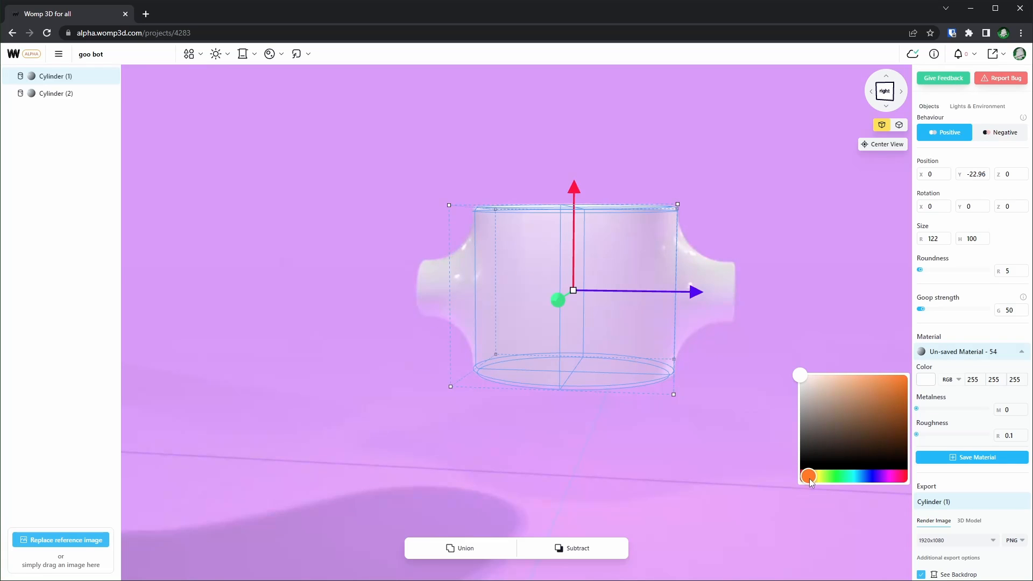
click(898, 392)
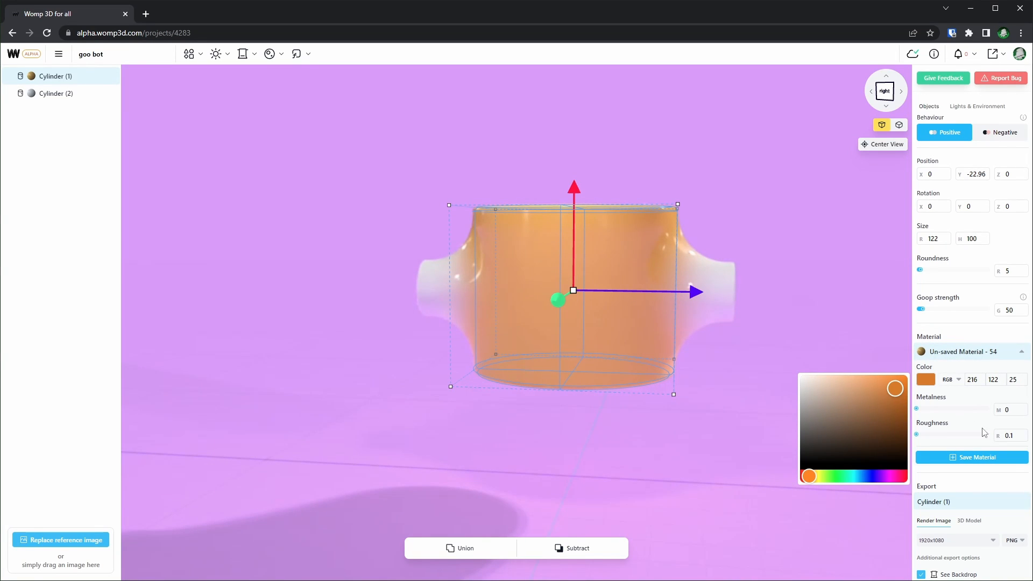
Save the upright cylinder's material under the name "orange".
click(982, 458)
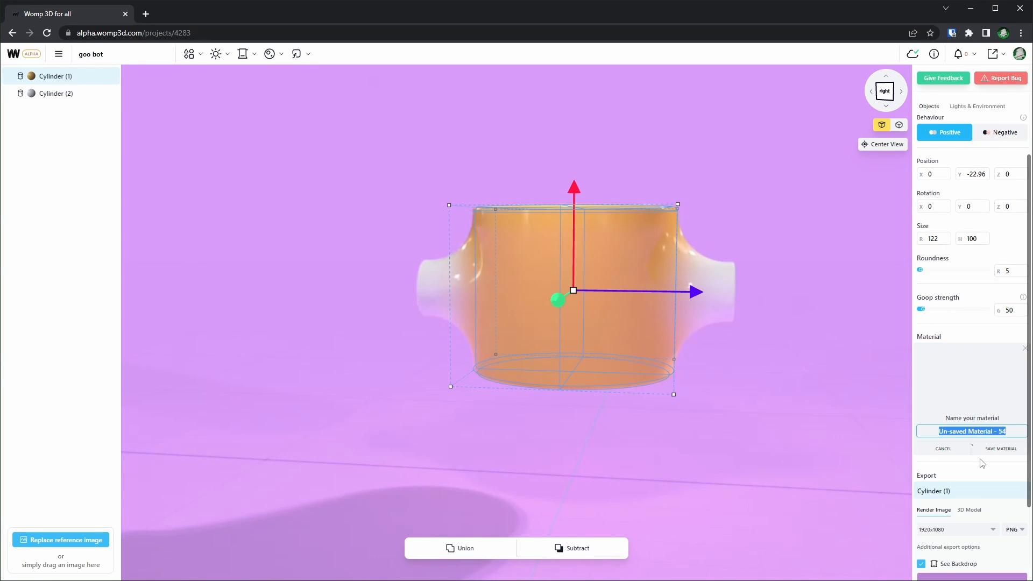
text(orange)
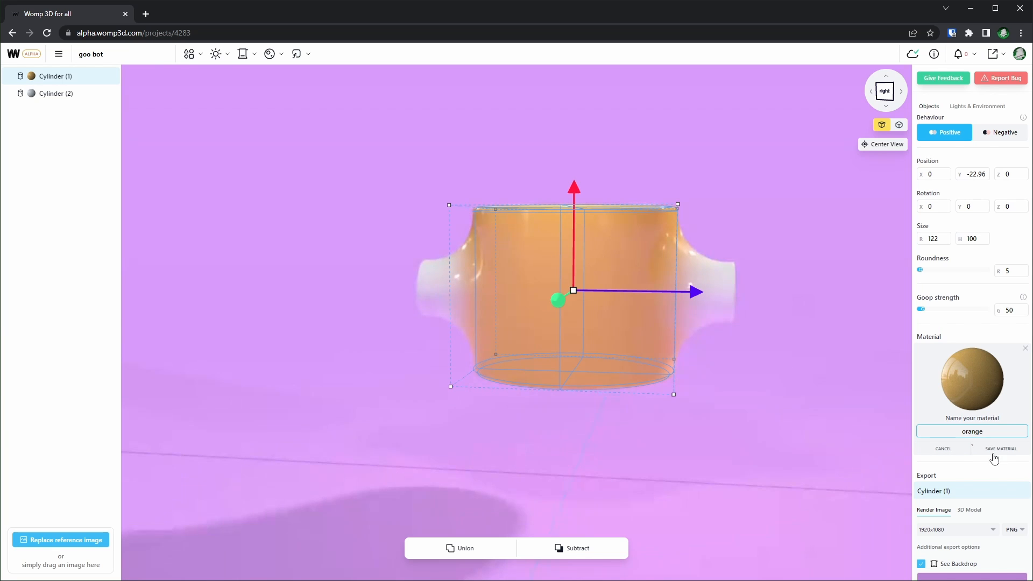
click(995, 451)
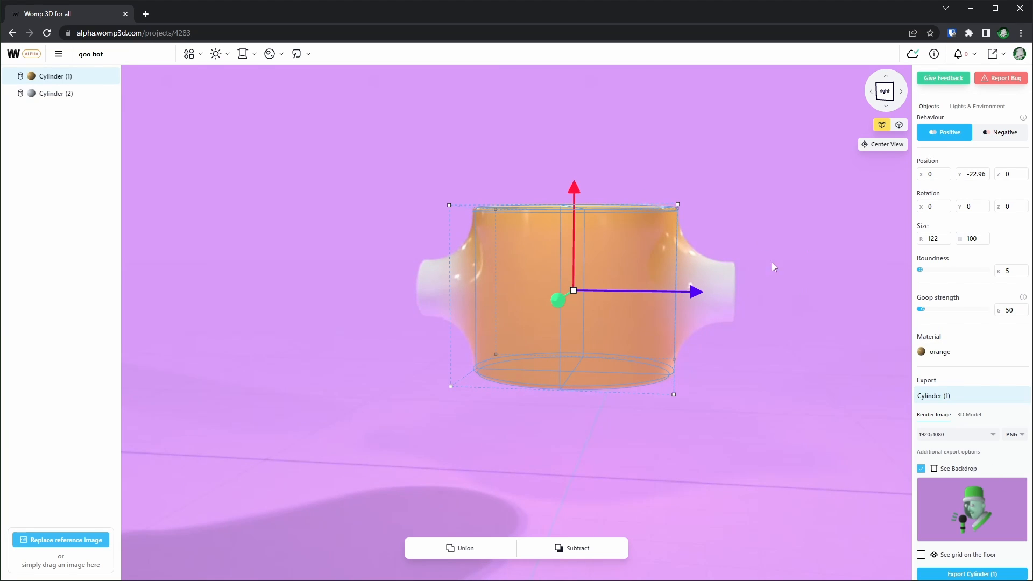
Apply the saved "orange" material to the sideways cylinder.
click(729, 286)
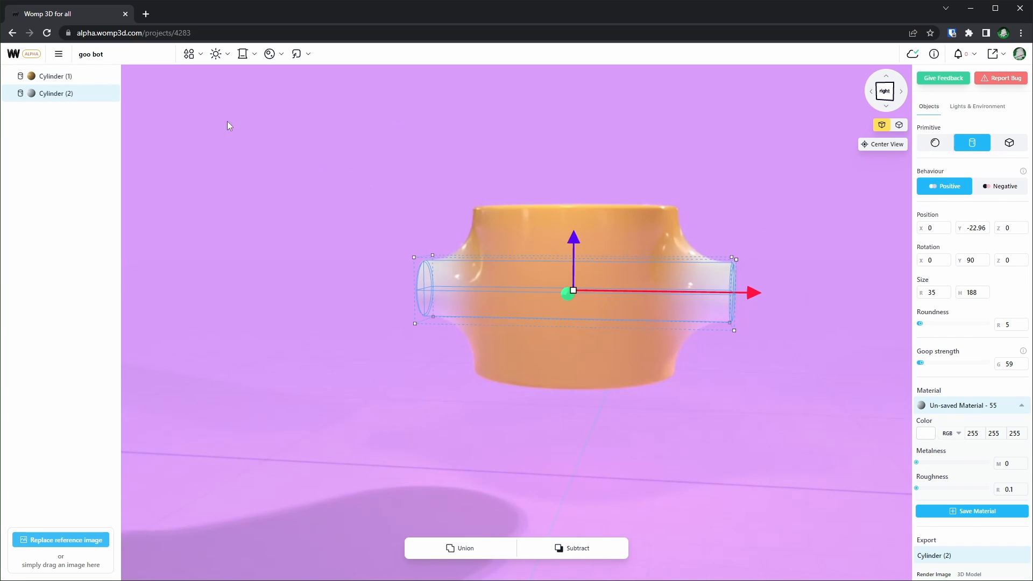
click(274, 56)
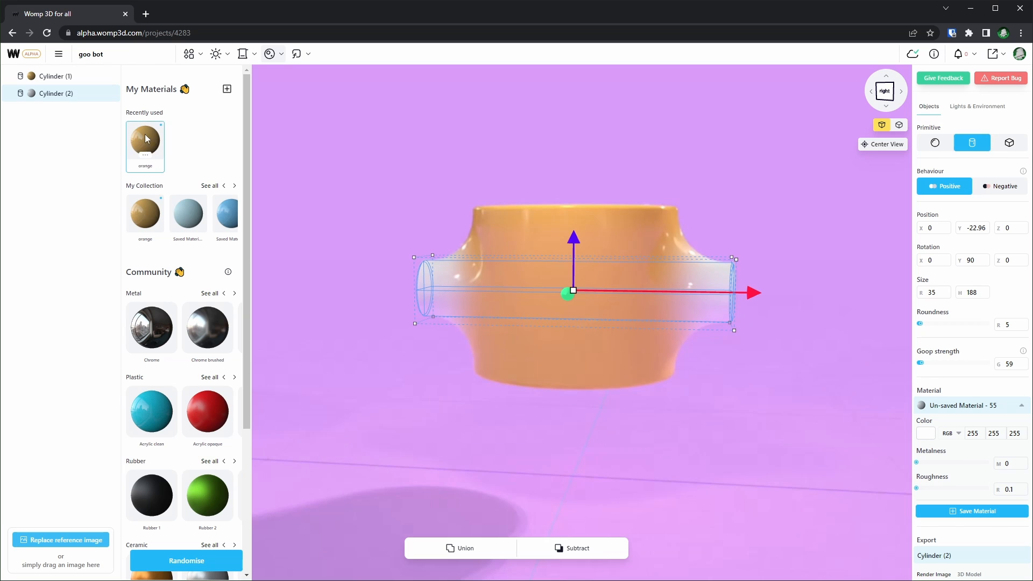
mouse_move(160, 142)
click(146, 141)
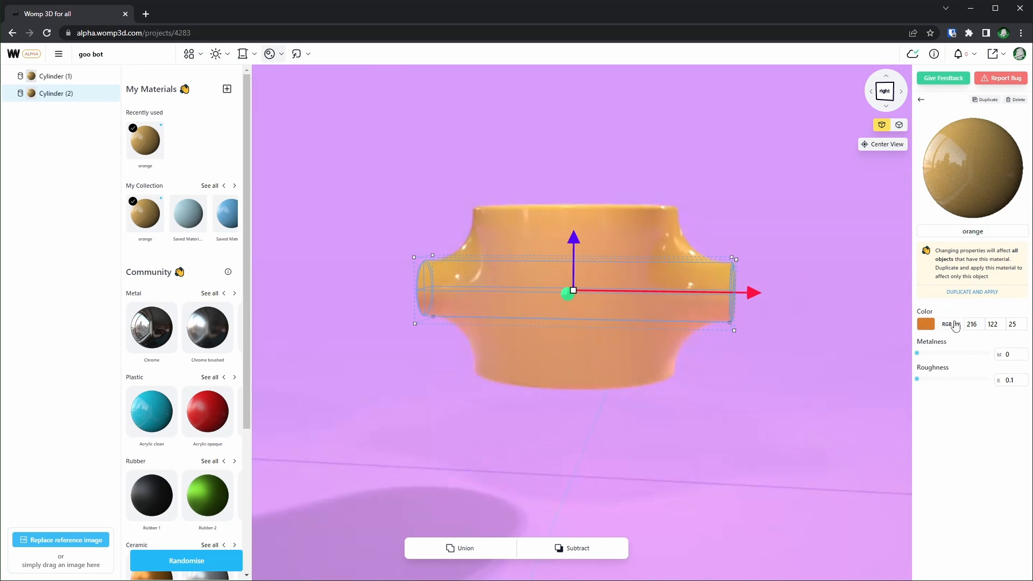
Duplicate the orange material onto the sideways cylinder only and name the copy "dark orange".
click(973, 292)
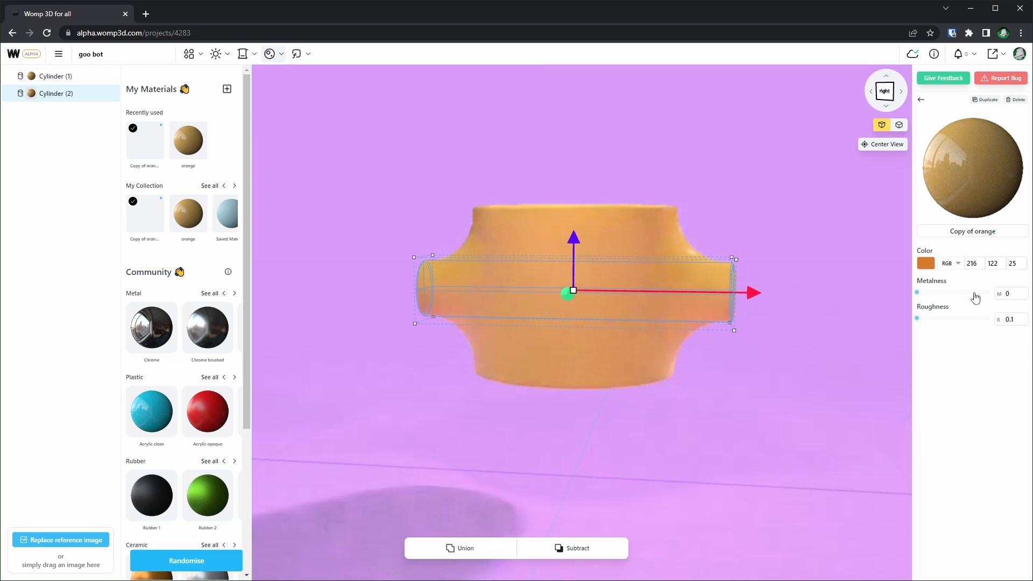
click(1008, 232)
text(o)
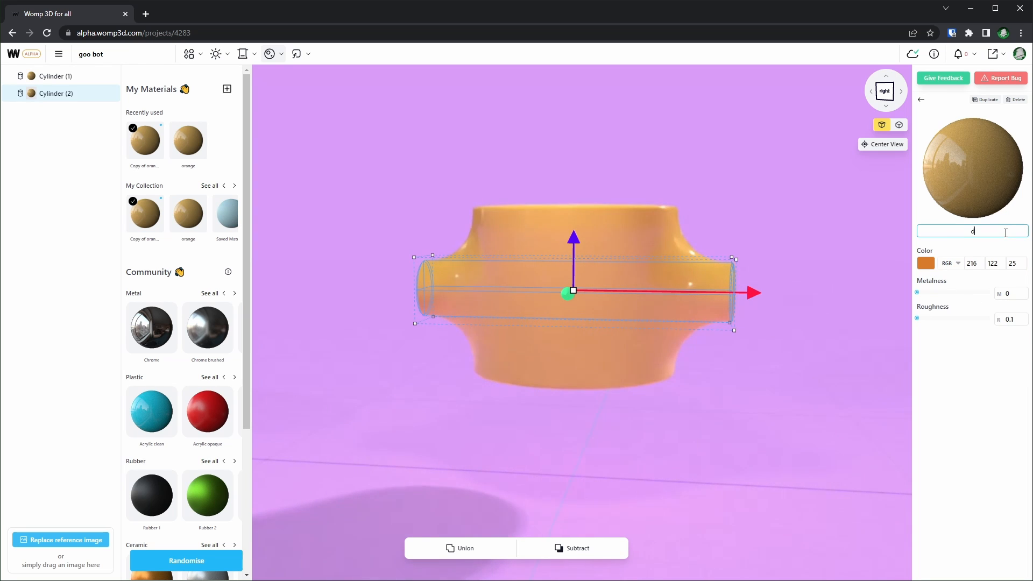
text(ark orange)
Darken the "dark orange" material's color to about RGB 47, 26, 5 and deselect the sideways cylinder.
click(925, 263)
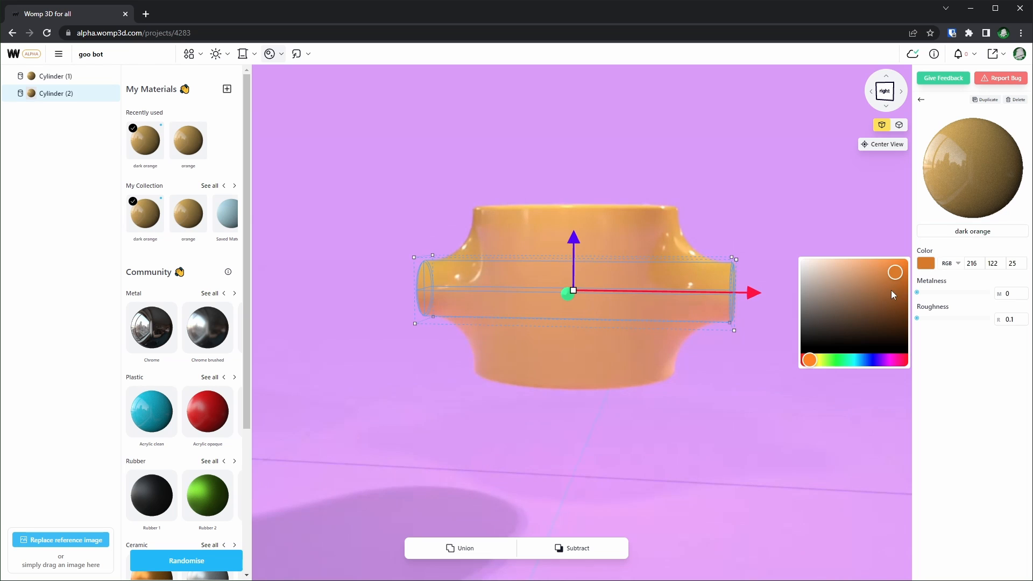
drag(893, 290, 898, 331)
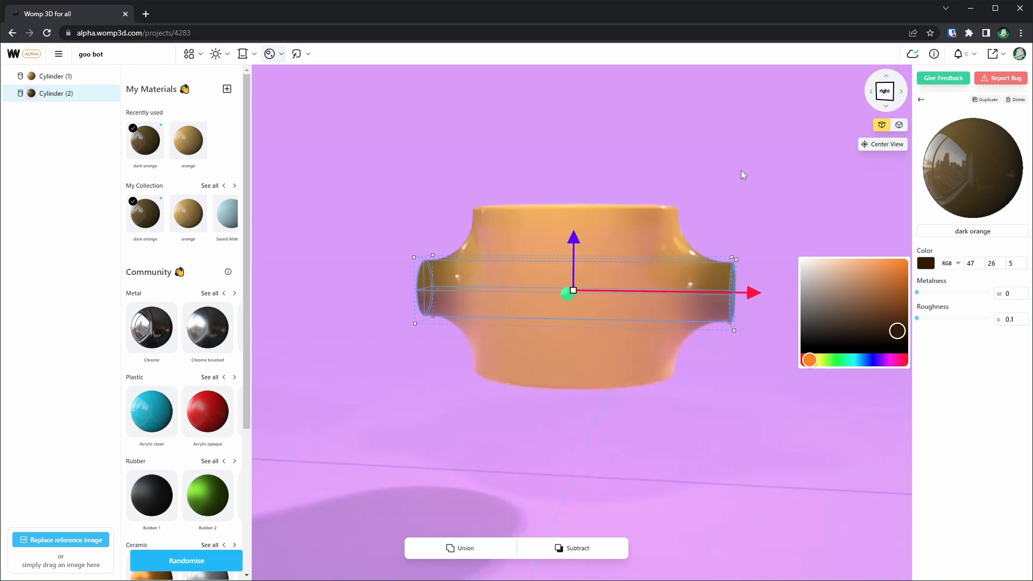
click(763, 121)
Paste a copy of the upright orange cylinder in place and reduce the copy's radius to about 98.
click(592, 177)
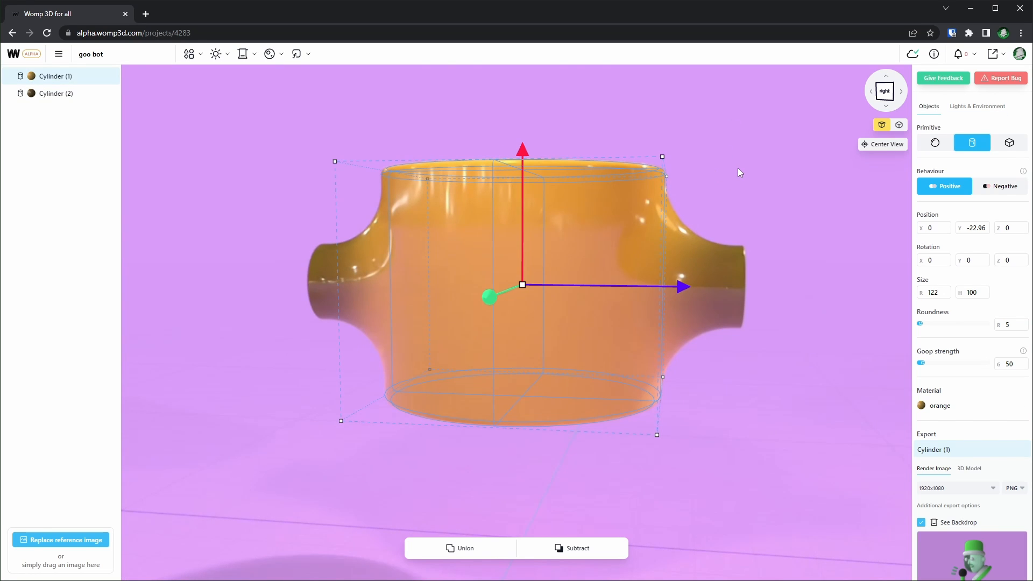
key(ctrl+v)
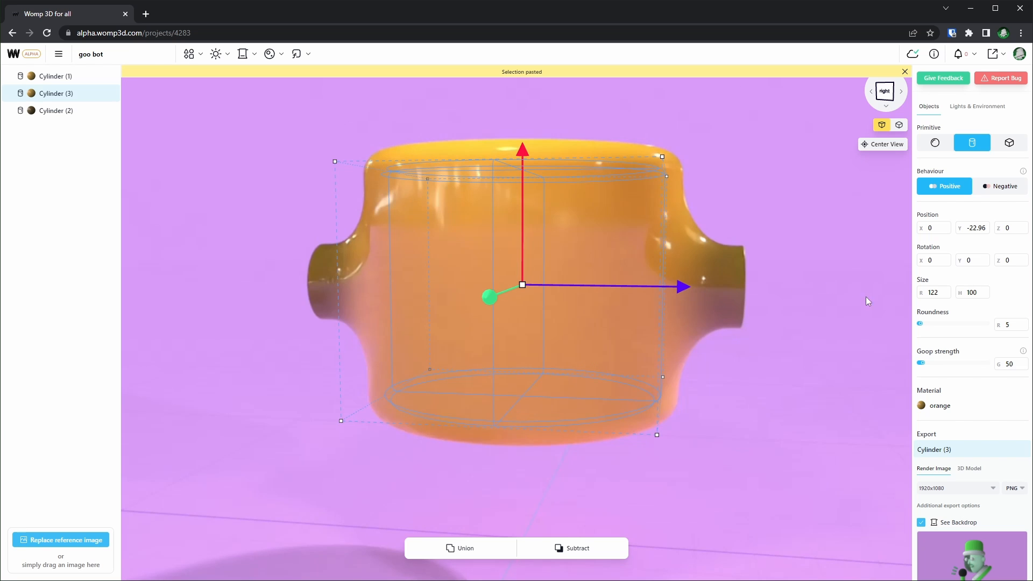
drag(921, 295, 872, 293)
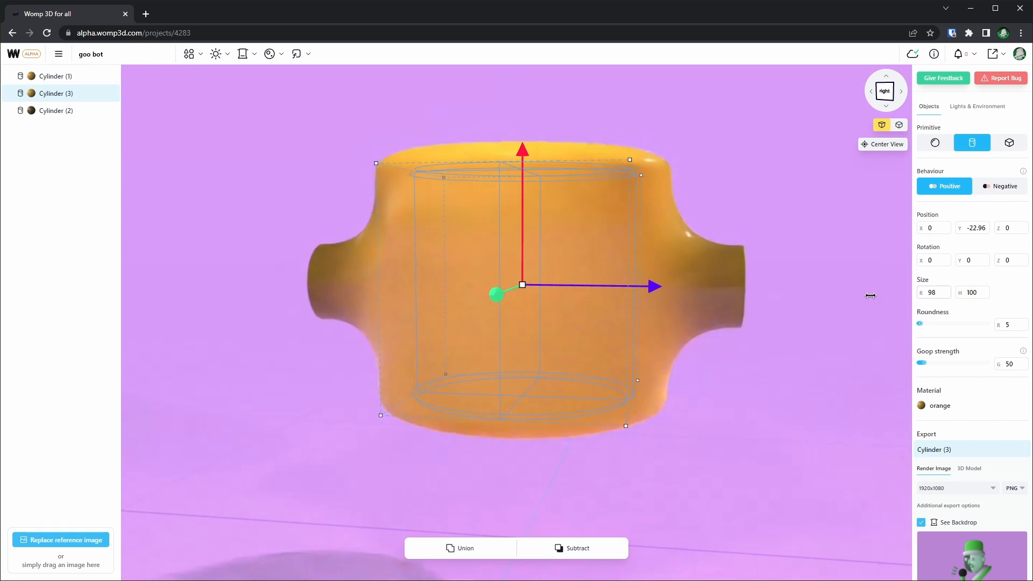
Increase the smaller upright cylinder's height to about 133 and set its goop strength to 5.
scroll(748, 366, down, 3)
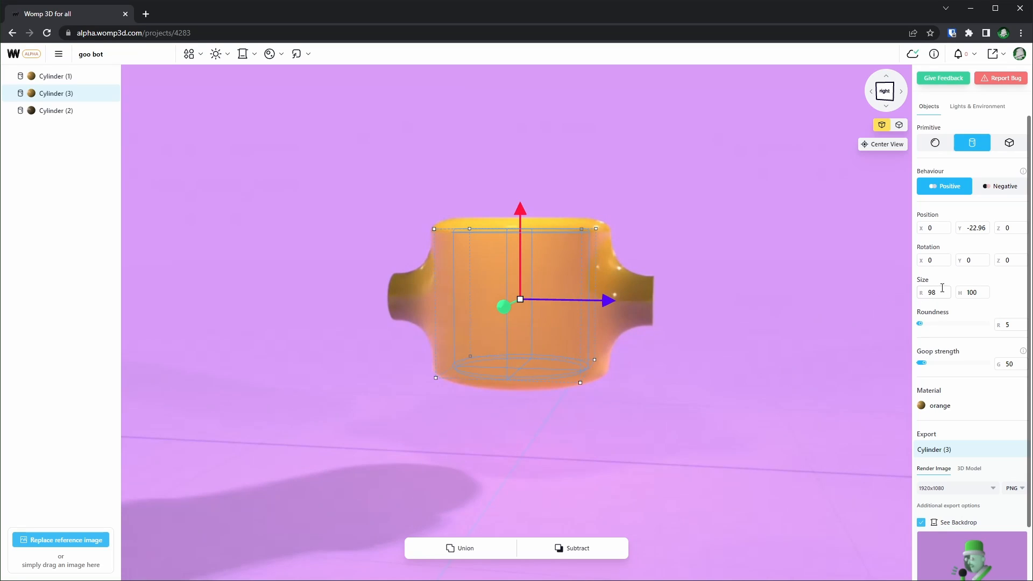
drag(960, 295, 2, 302)
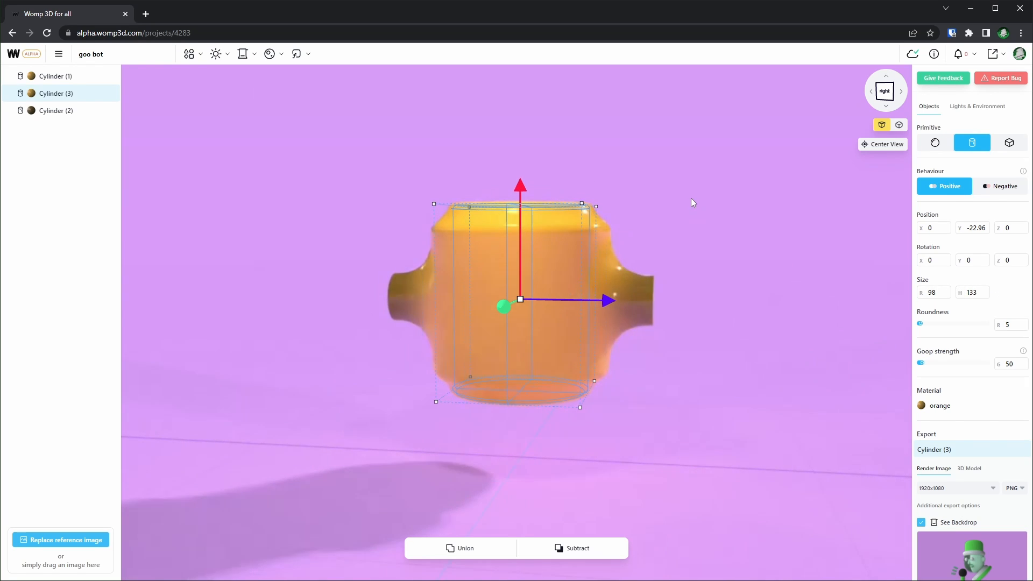
scroll(691, 198, up, 3)
mouse_move(752, 145)
mouse_down()
mouse_move(769, 134)
mouse_move(770, 144)
mouse_up()
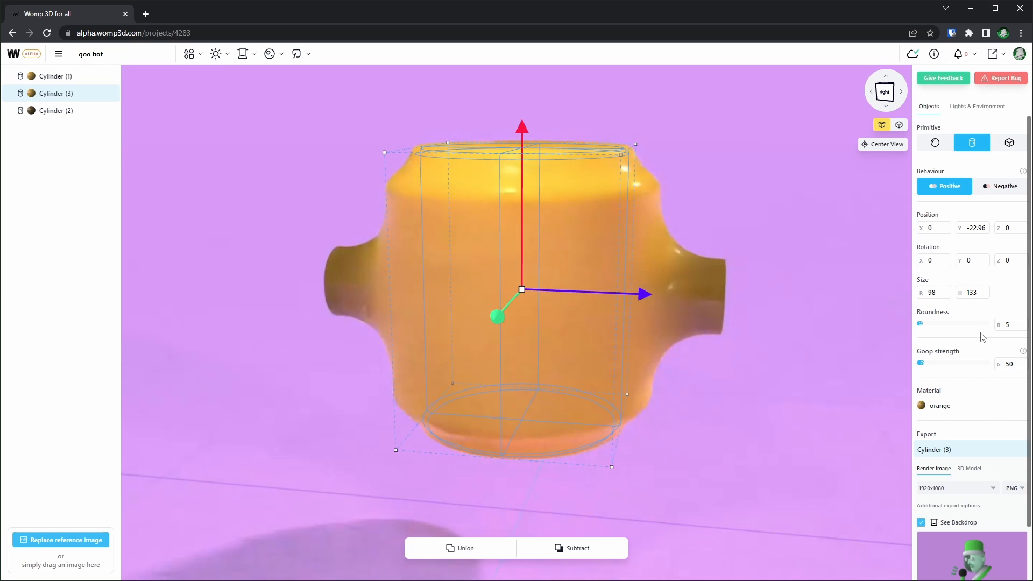
double_click(1017, 365)
text(5)
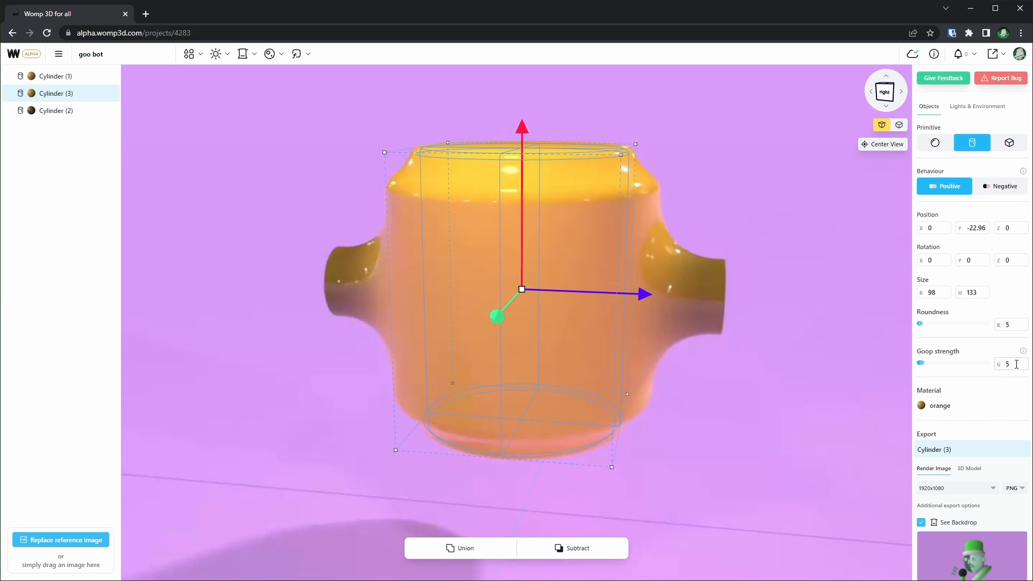
Apply the saved "dark orange" material to the inner upright cylinder and shorten it to a height of about 127.
click(885, 106)
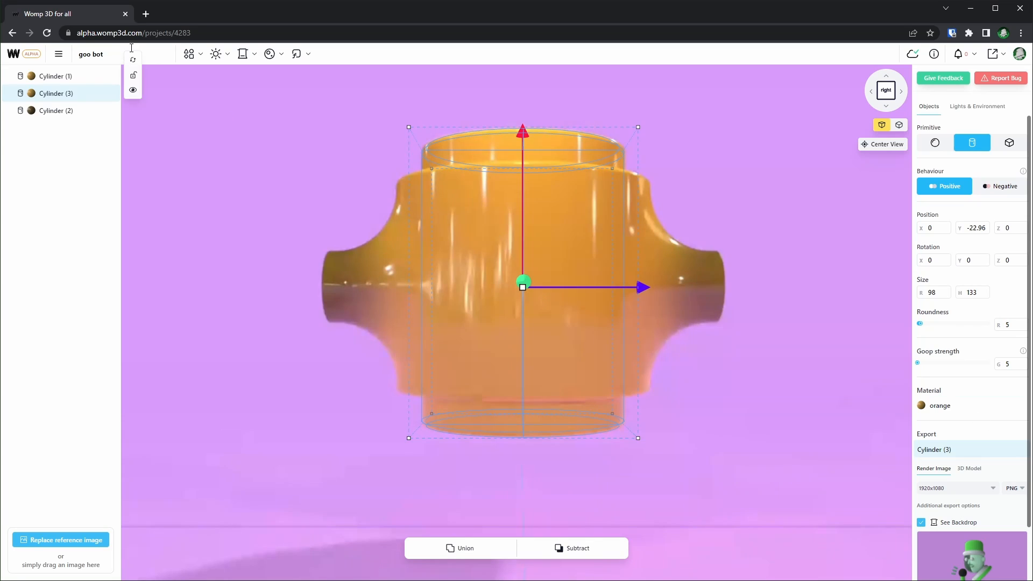
click(270, 54)
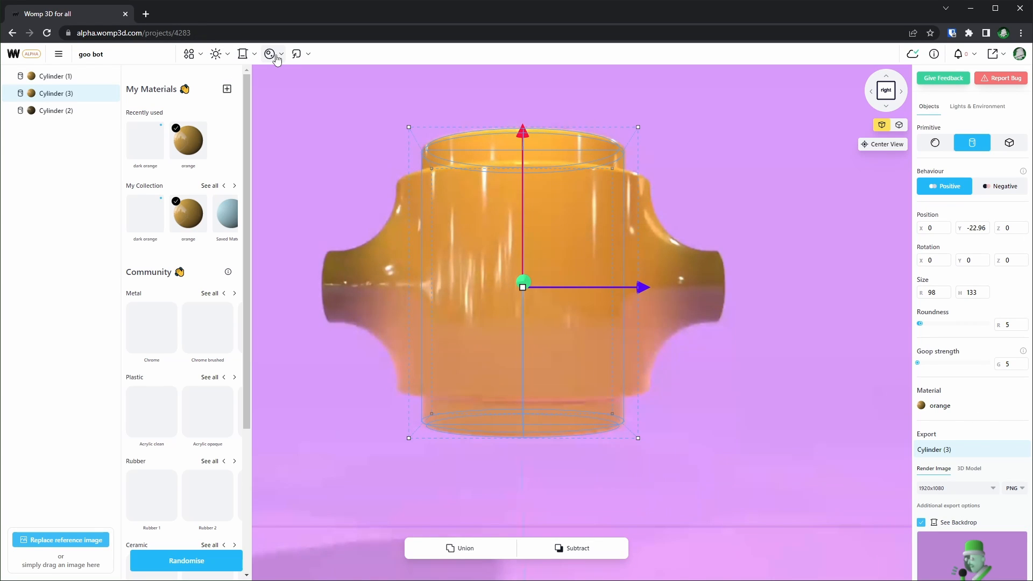
click(150, 142)
drag(523, 131, 526, 123)
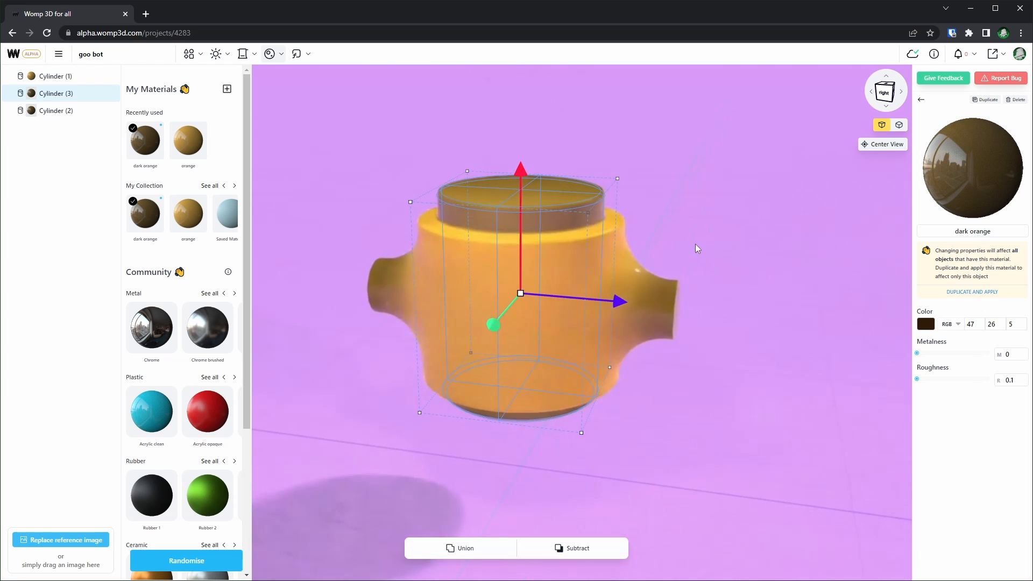
right_drag(644, 235, 647, 242)
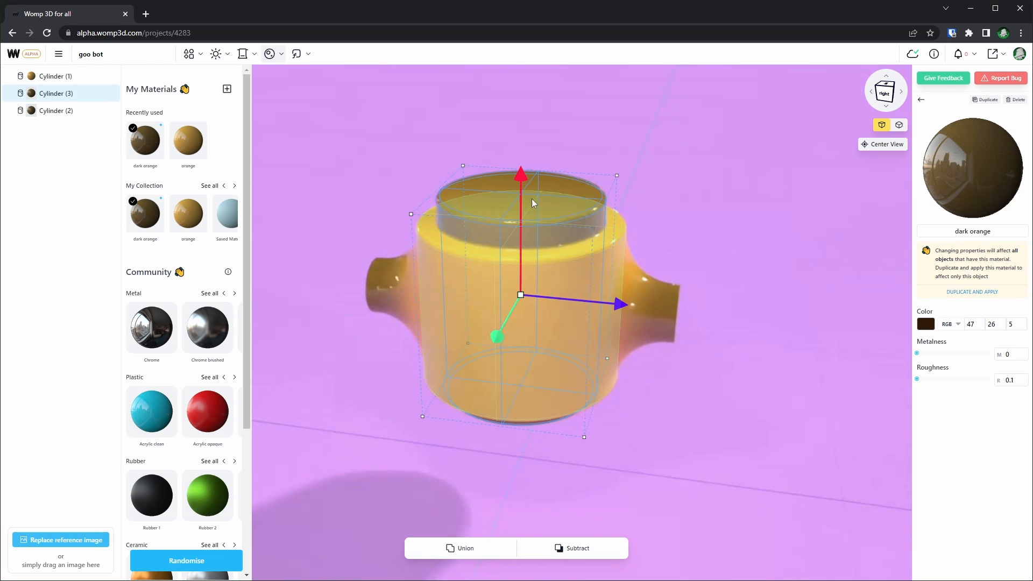
scroll(683, 186, up, 3)
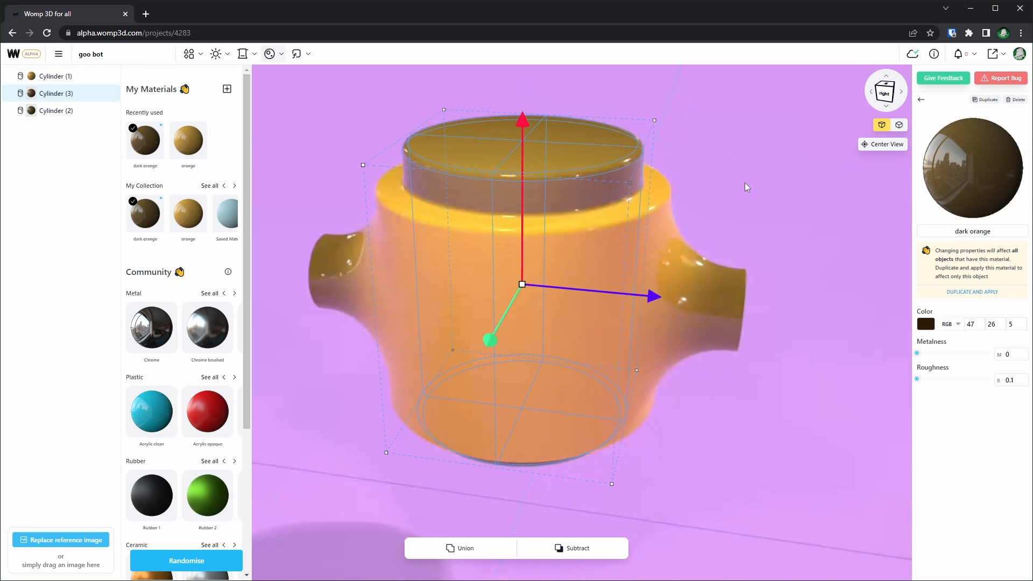
Paste a copy of the inner dark orange cylinder in place and reduce one cylinder's radius to about 73.
key(ctrl+v)
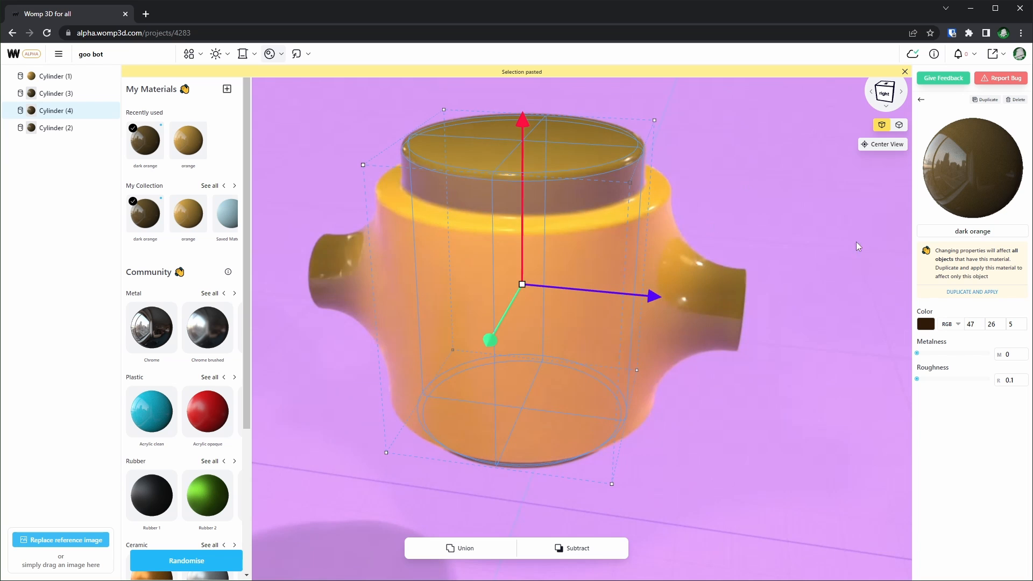
click(679, 151)
click(619, 156)
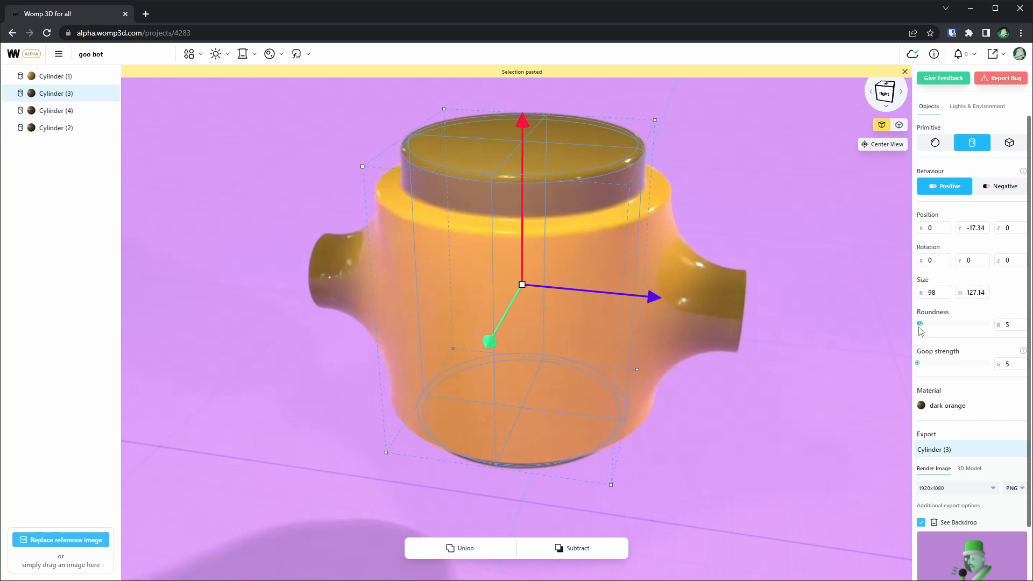
drag(921, 294, 869, 297)
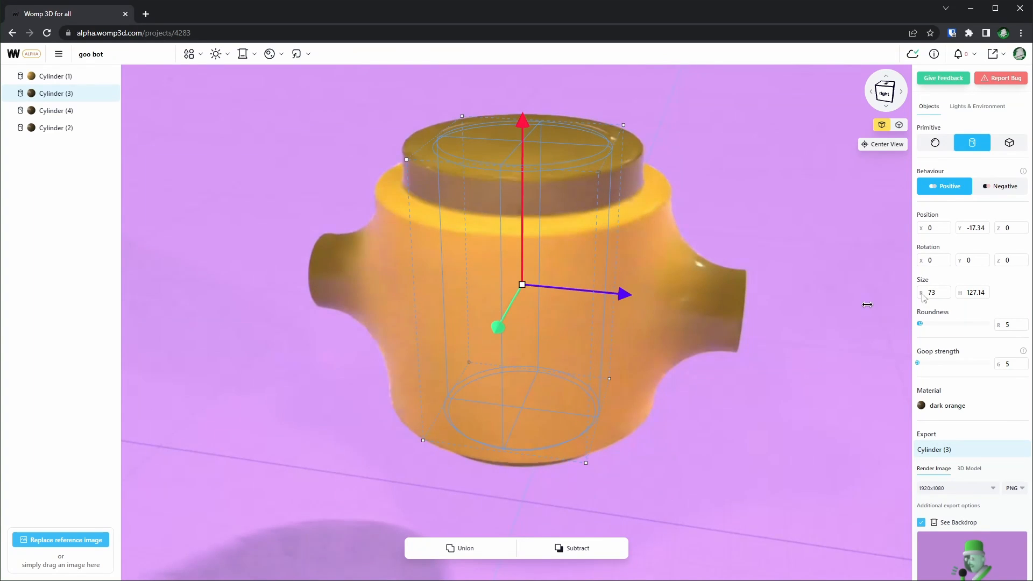
Make the narrowest upright cylinder negative and move it below all the other cylinders in the object order.
click(1014, 192)
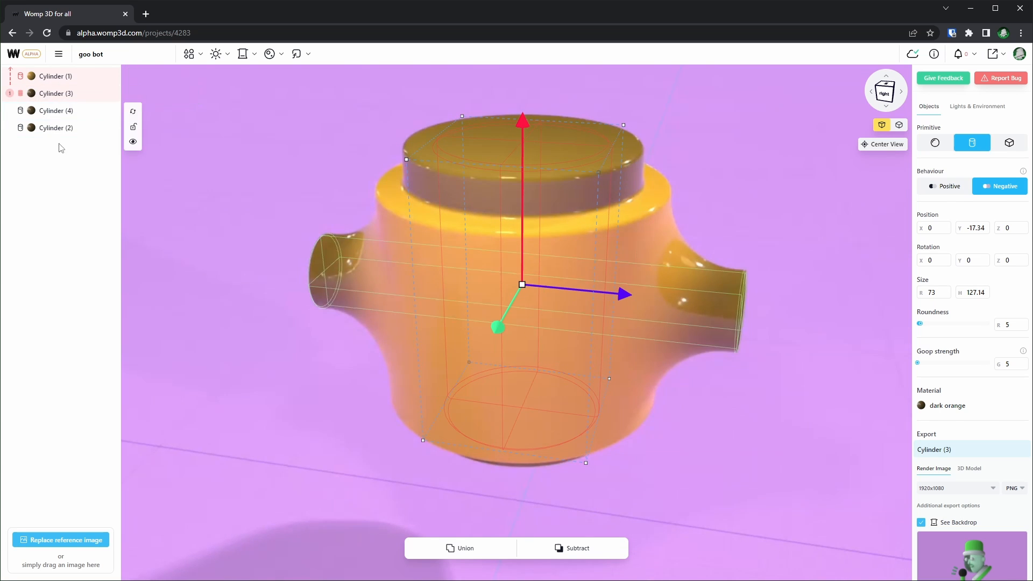
drag(54, 98, 54, 138)
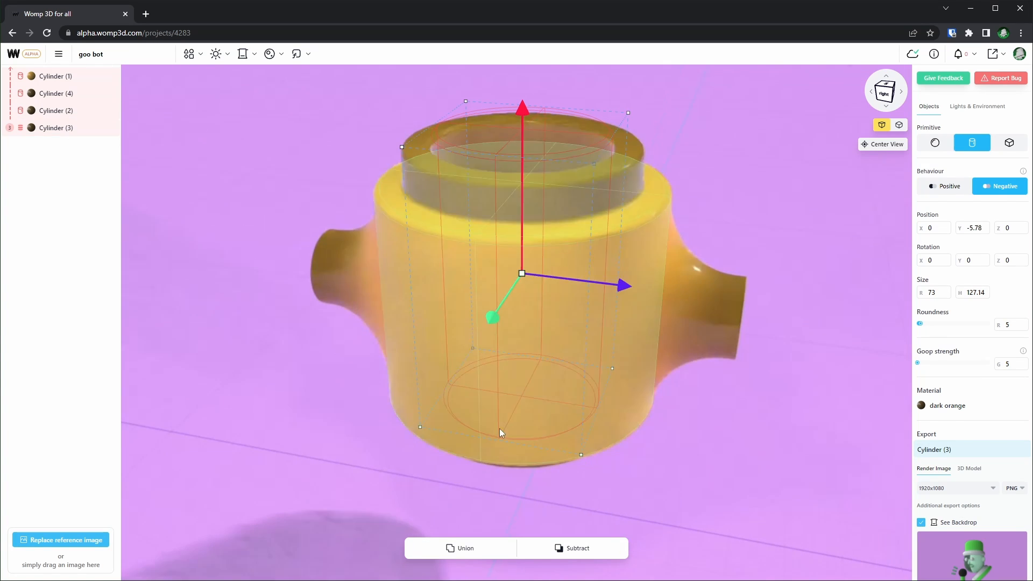
Reshape the negative cylinder into a shallow recess about 26 high with a radius of 78, and deselect it.
drag(499, 439, 494, 223)
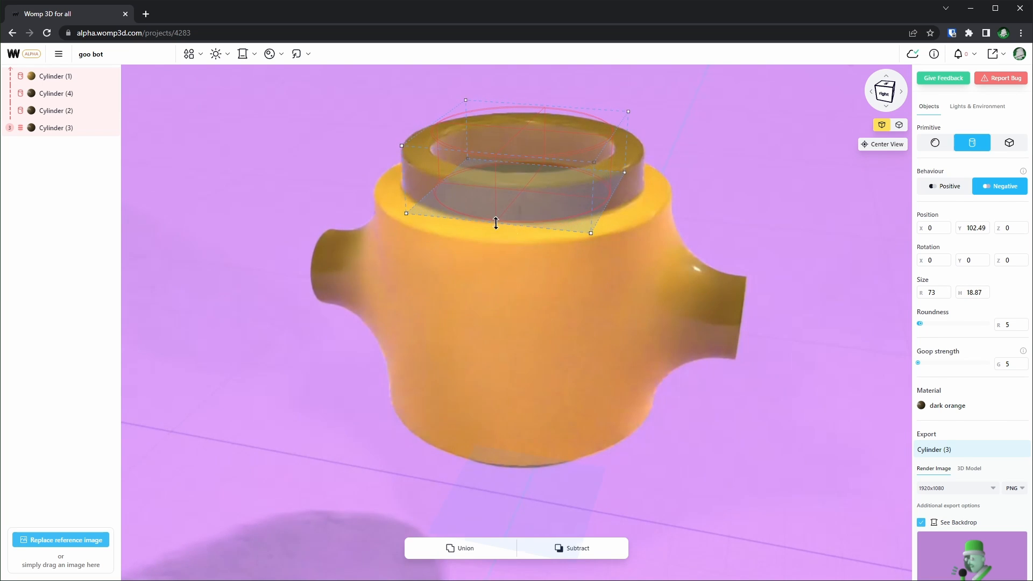
click(550, 175)
drag(721, 227, 705, 235)
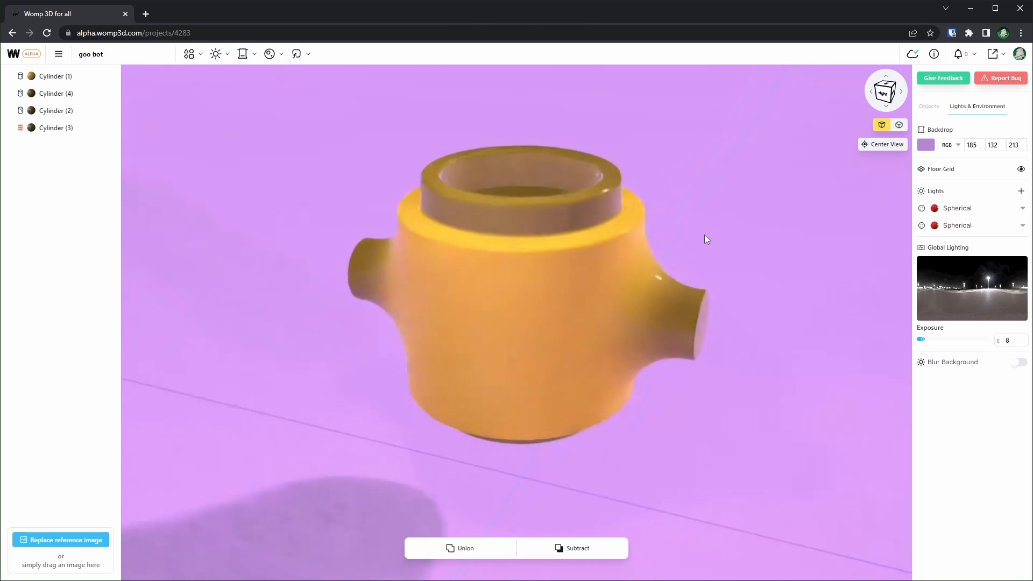
Paste a copy of the negative recess cylinder in place and set the copy's Z rotation to 90.
mouse_move(15, 131)
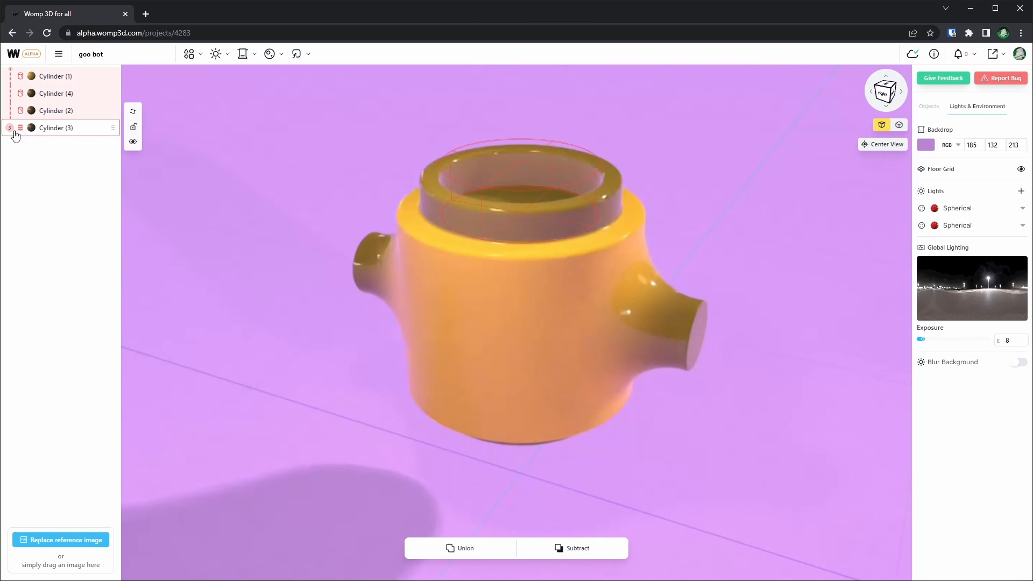
click(53, 129)
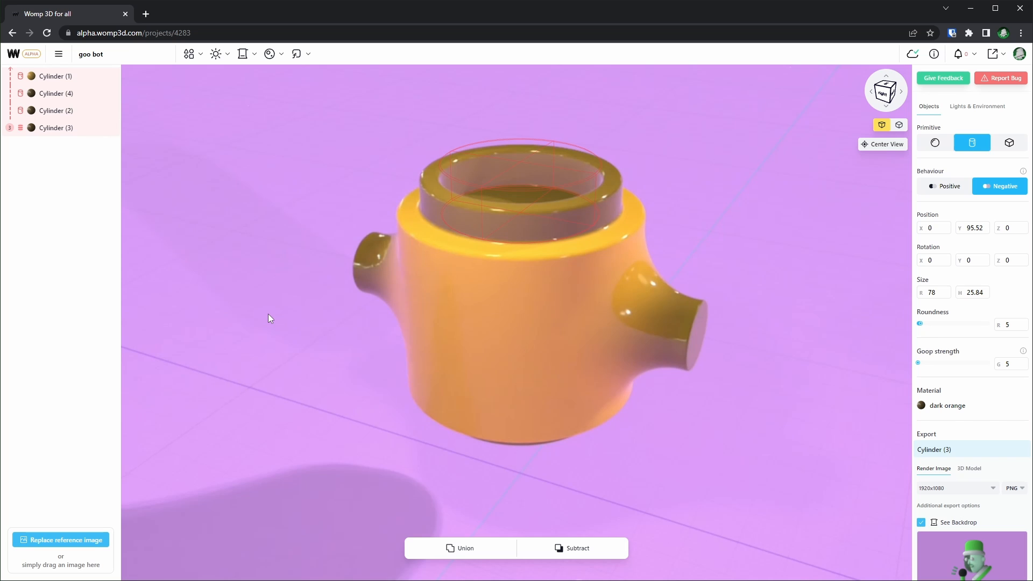
key(ctrl+v)
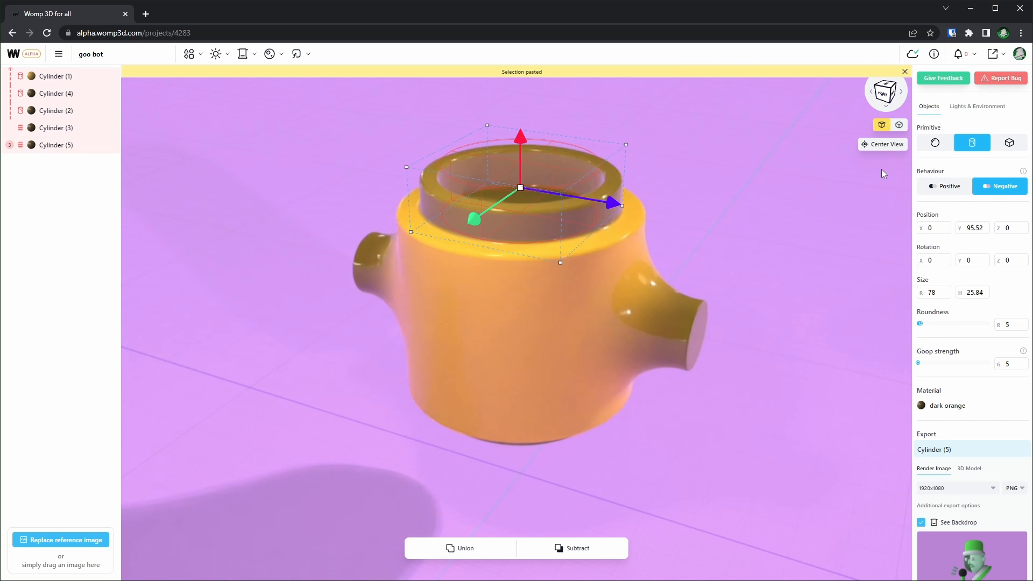
click(1014, 260)
text(90)
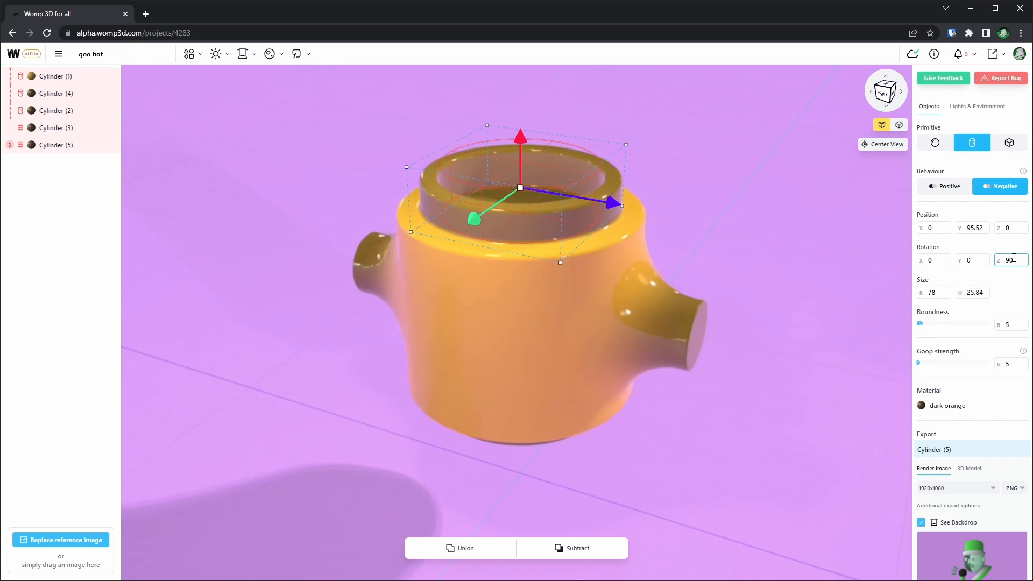
key(Return)
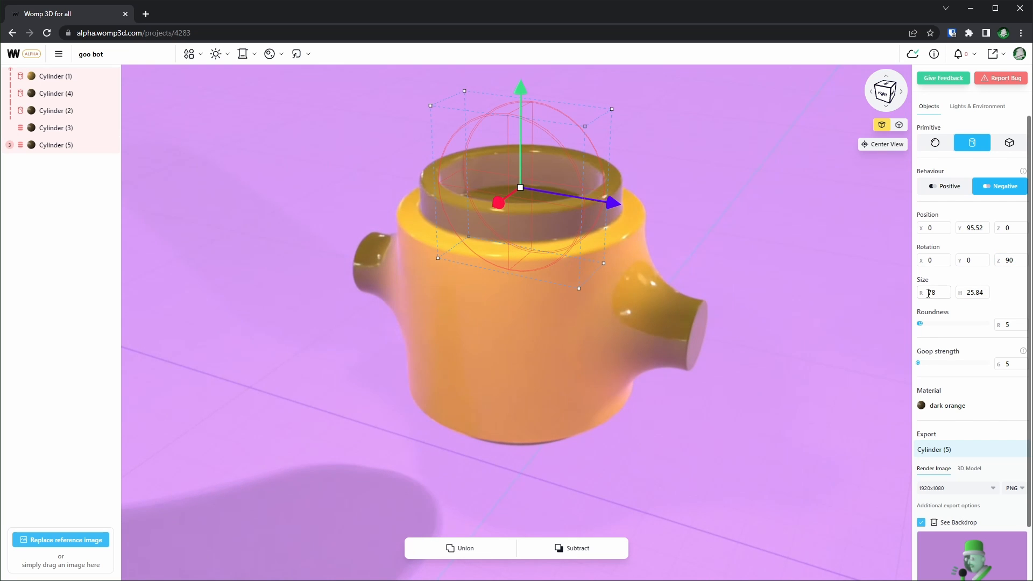
Resize the rotated negative cylinder to radius 18 and height 150, and raise it to about Y 108.55 to notch the rim.
drag(922, 297, 791, 316)
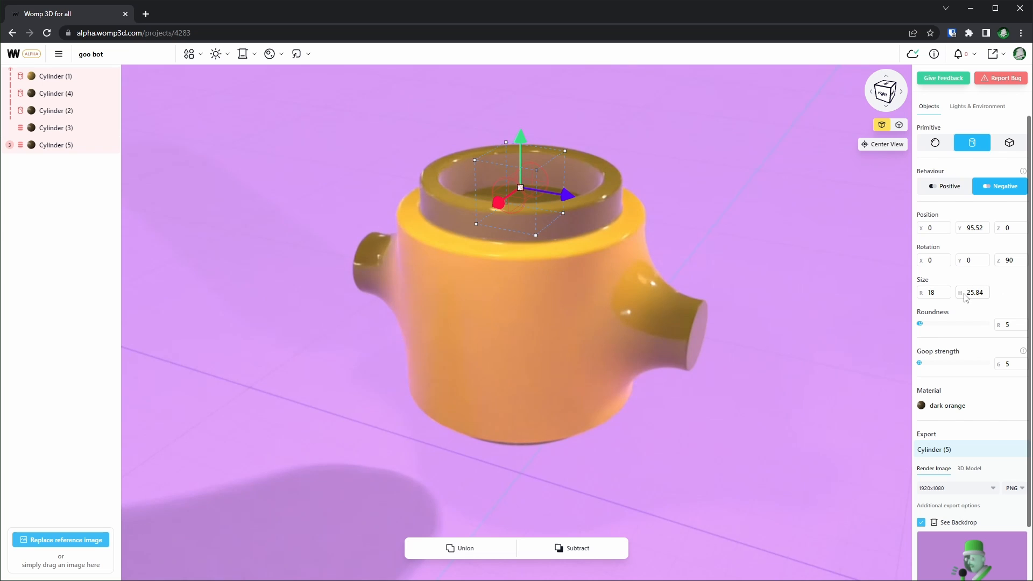
drag(961, 294, 194, 294)
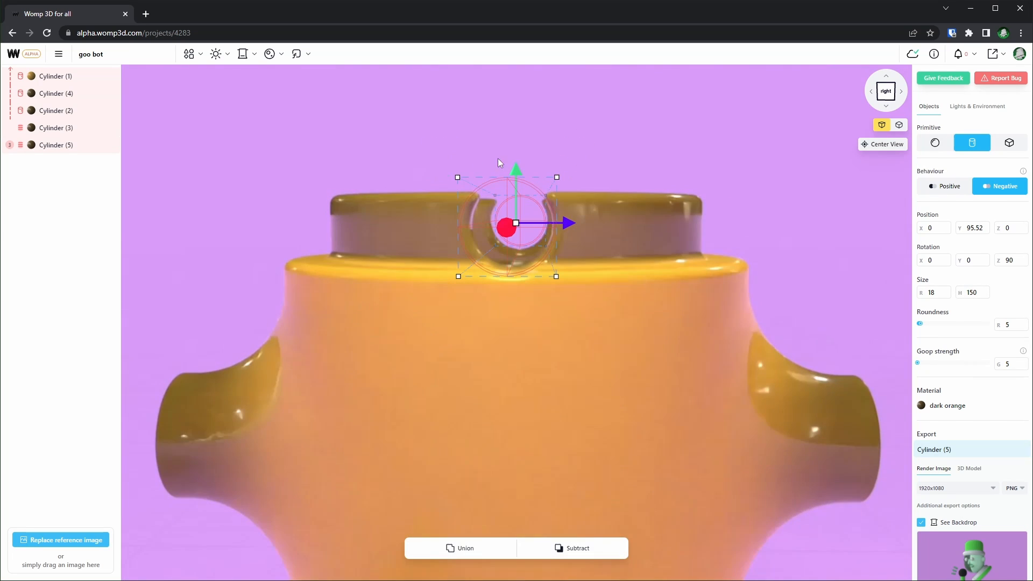
drag(515, 168, 518, 143)
drag(758, 198, 726, 228)
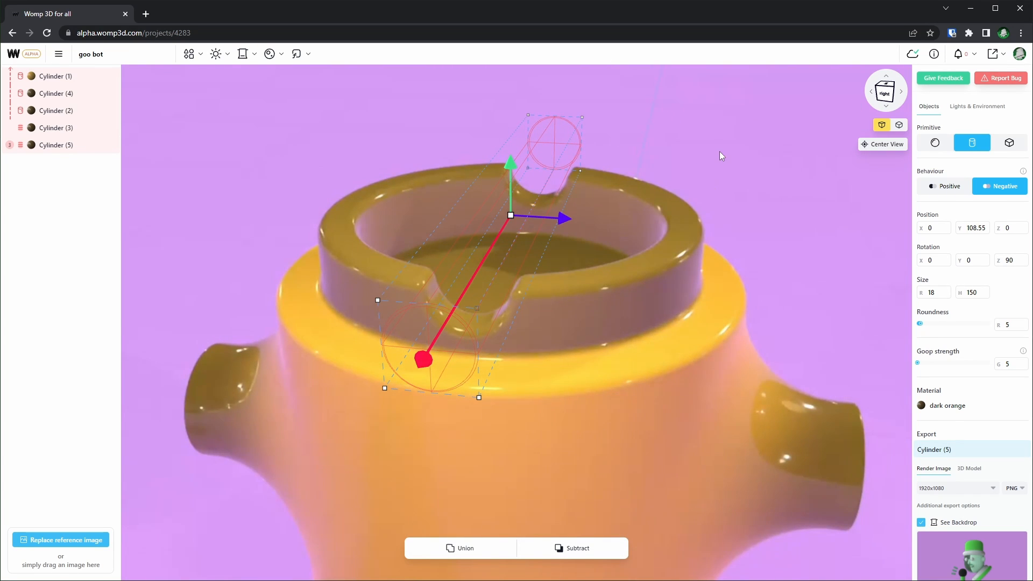
Duplicate the negative notch cylinder in place and rotate the copy to 45 degrees around Y.
scroll(720, 152, down, 3)
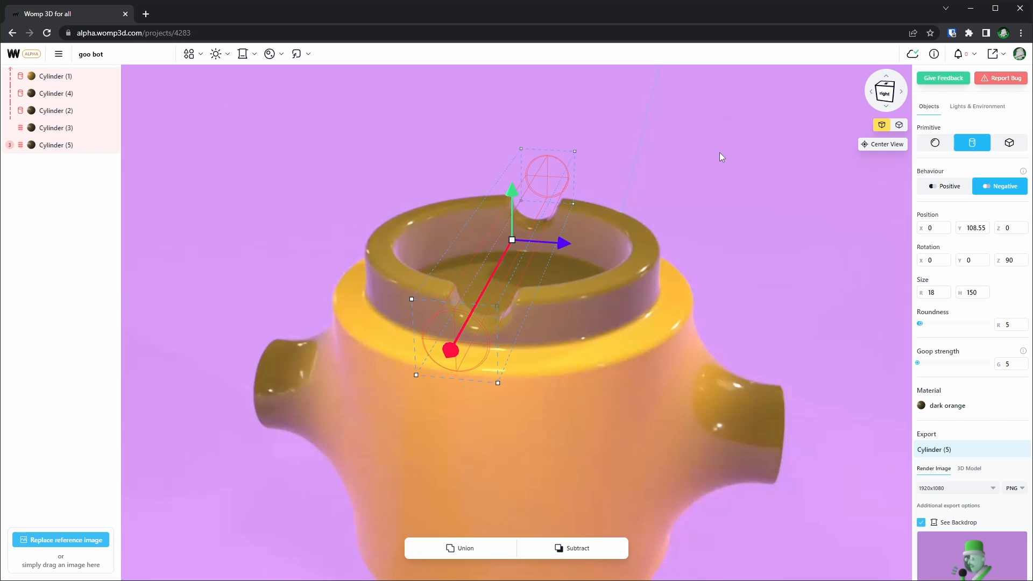
key(ctrl+c)
key(ctrl+v)
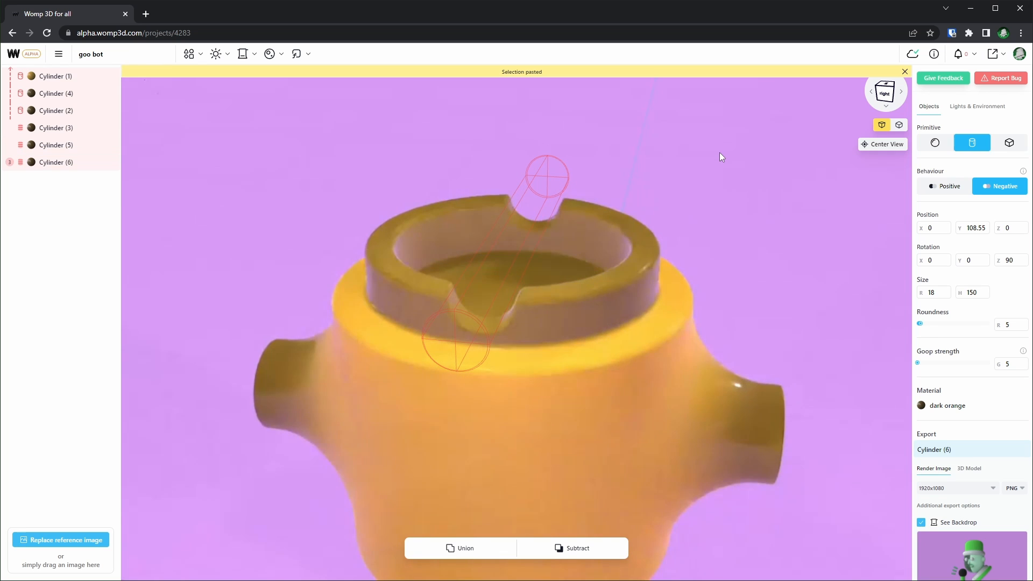
drag(511, 397, 626, 331)
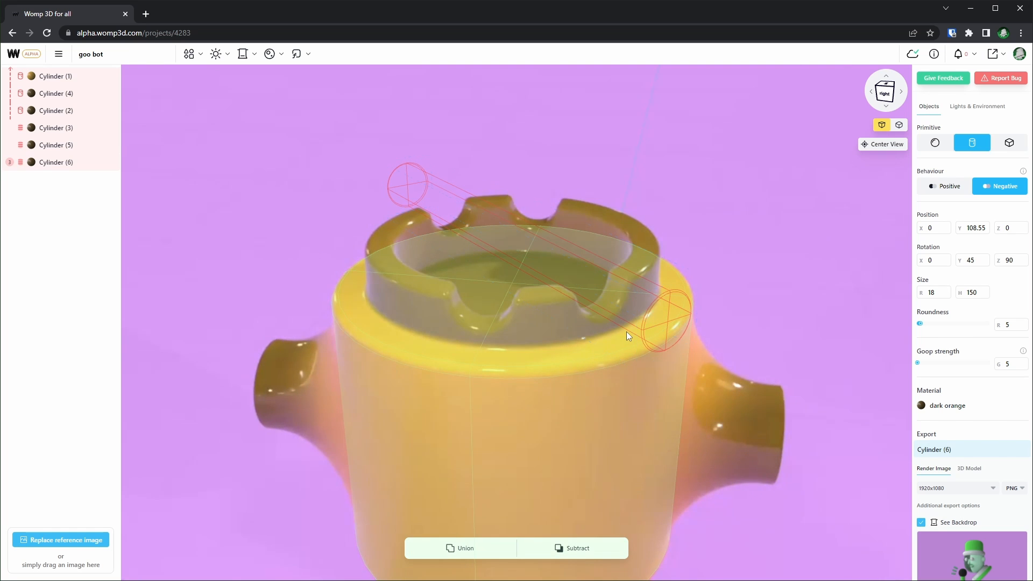
Duplicate the 45-degree notch cylinder in place and rotate the copy to 90 degrees around Y.
key(ctrl+c)
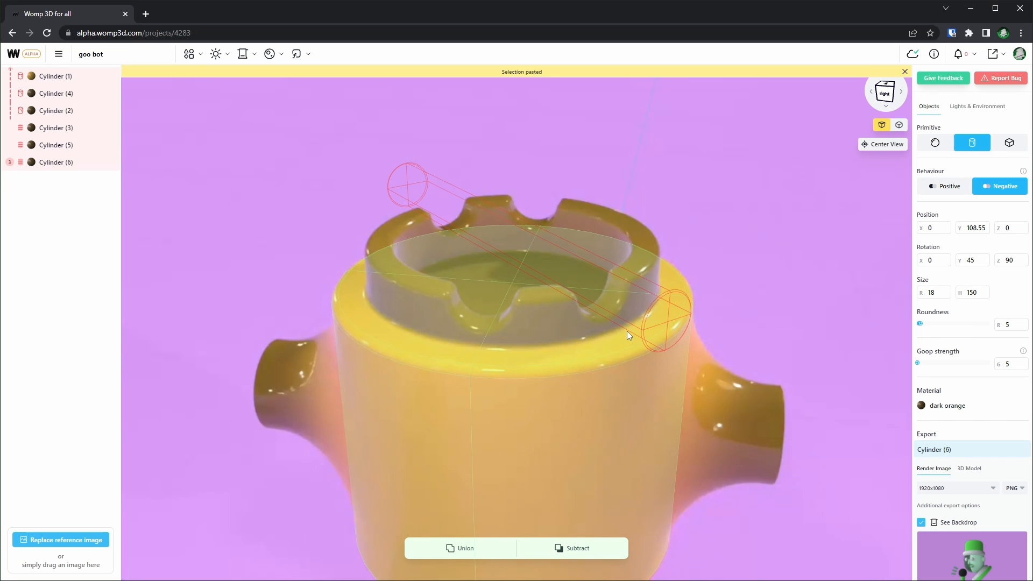
key(ctrl+v)
drag(715, 350, 701, 278)
Duplicate the 90-degree notch cylinder, rotate the copy to cut the remaining pair of rim notches, and deselect it.
key(ctrl+v)
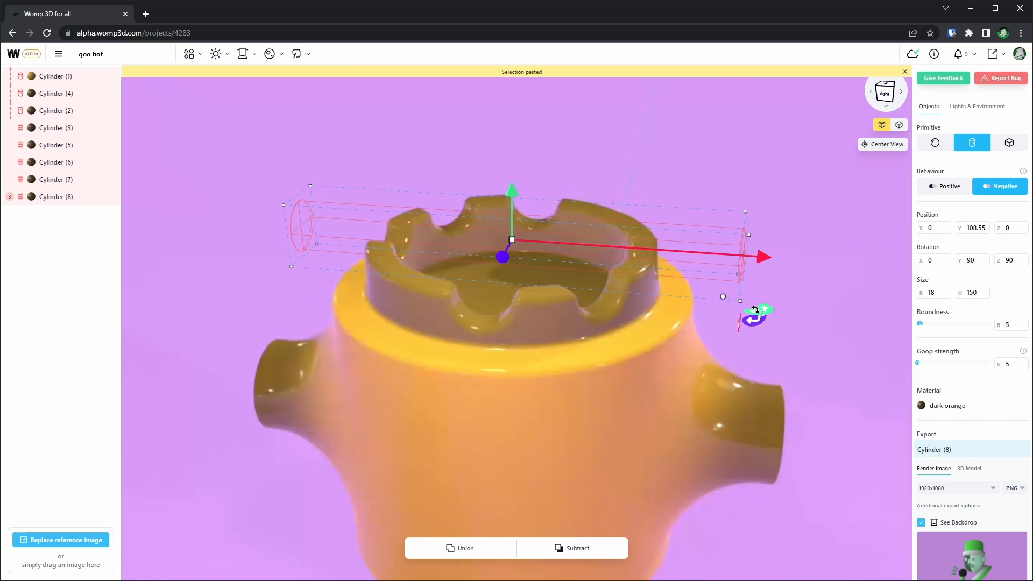
drag(757, 316, 656, 237)
click(780, 290)
scroll(785, 304, down, 2)
drag(789, 315, 694, 234)
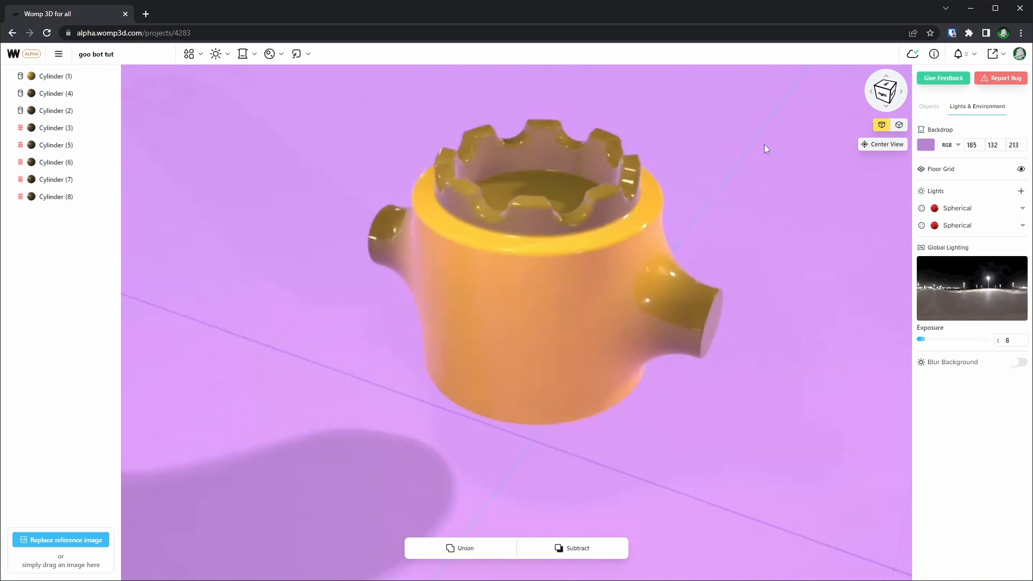
Duplicate the round recess cylinder in place as a positive shape and move the copy to the end of the object order.
right_drag(754, 162, 738, 187)
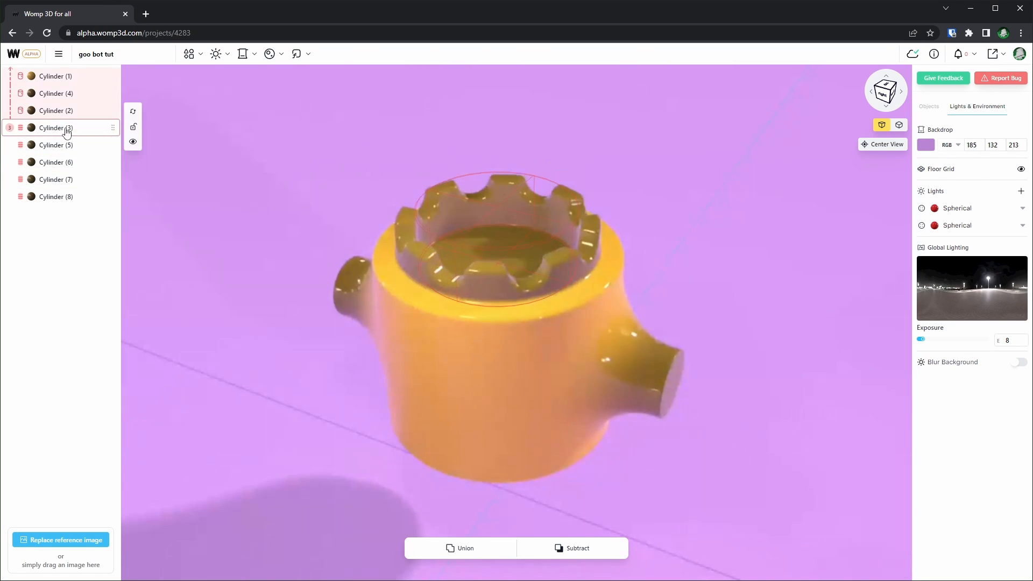
click(65, 129)
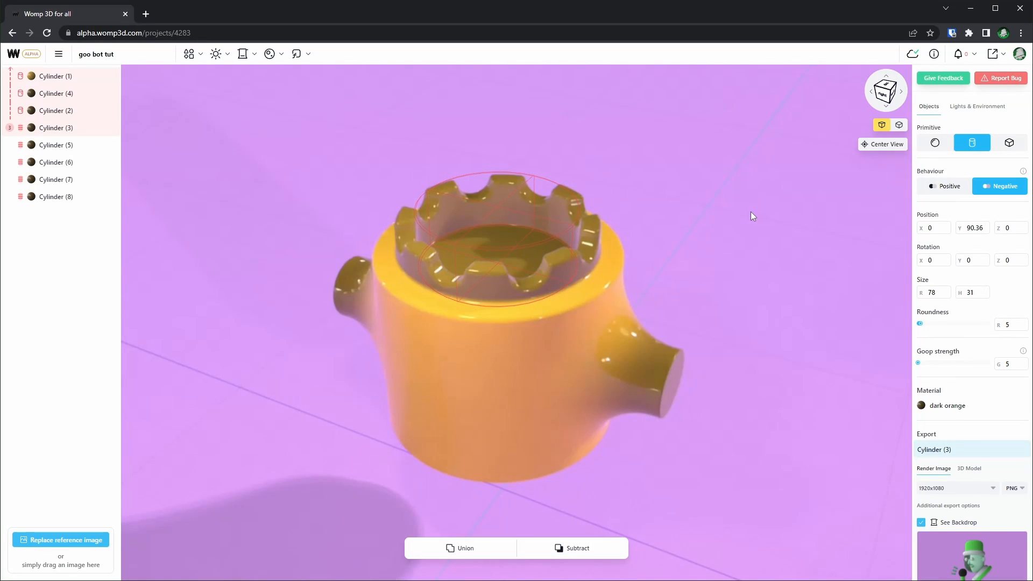
key(ctrl+c)
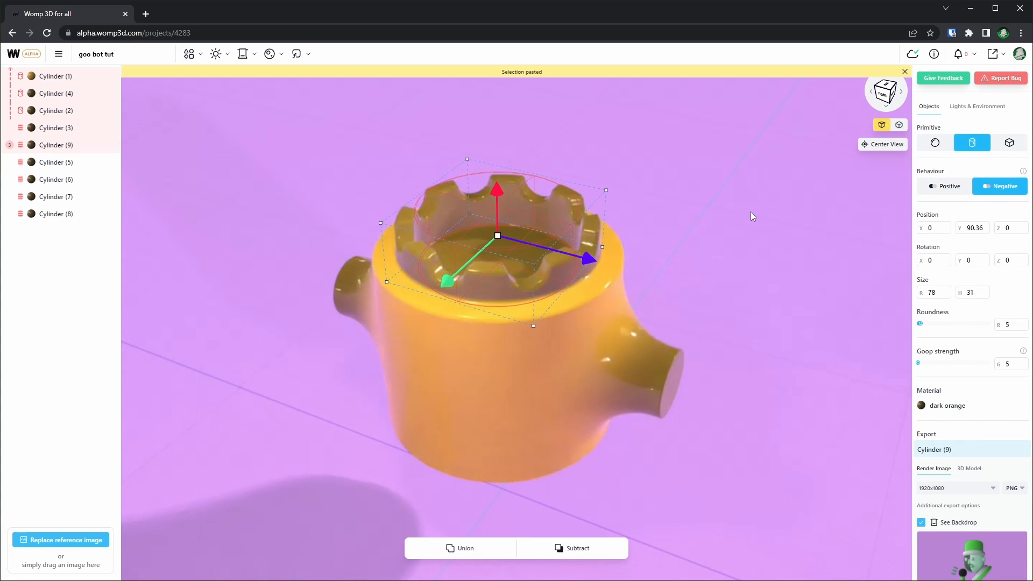
click(949, 186)
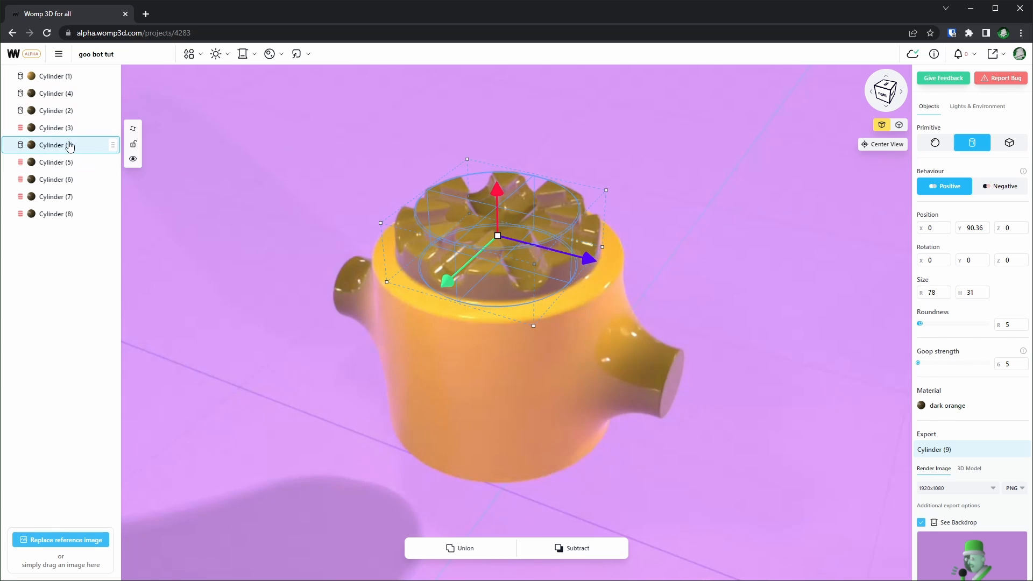
drag(73, 153, 67, 223)
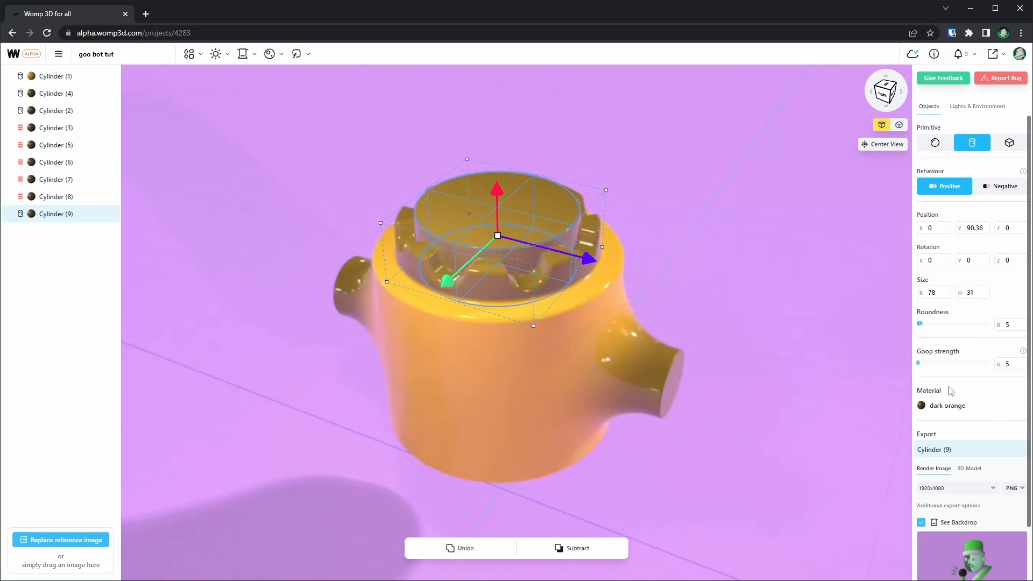
Duplicate and apply the dark orange material to the recess cylinder, with metalness 87 and a light purple colour of RGB 202, 121, 239.
click(950, 406)
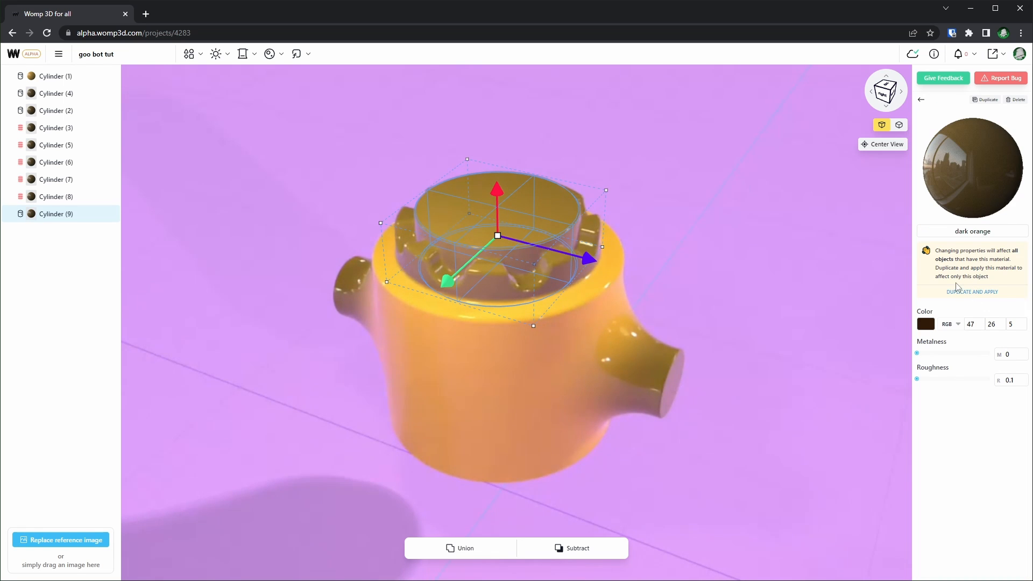
click(973, 294)
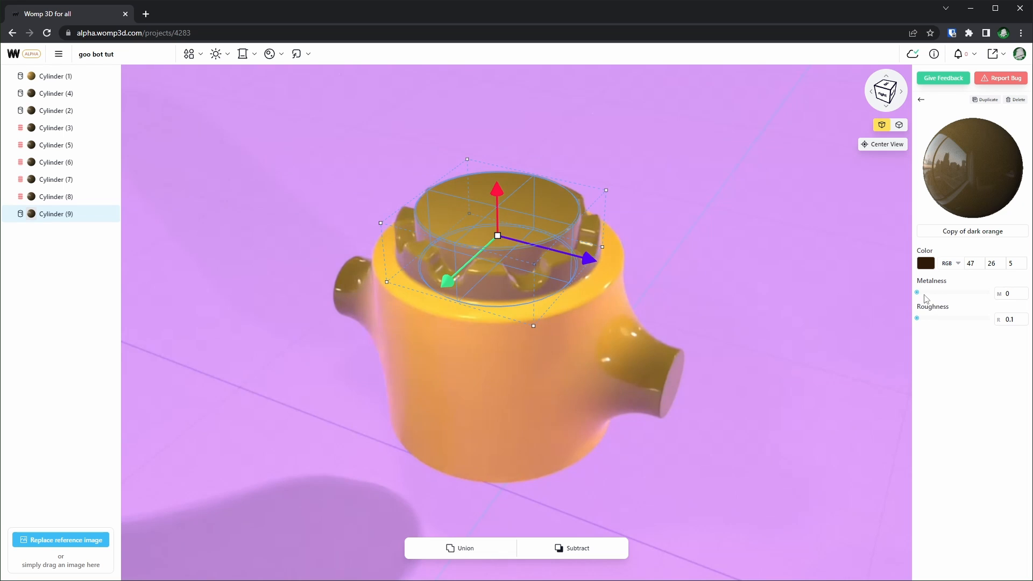
drag(918, 293, 980, 293)
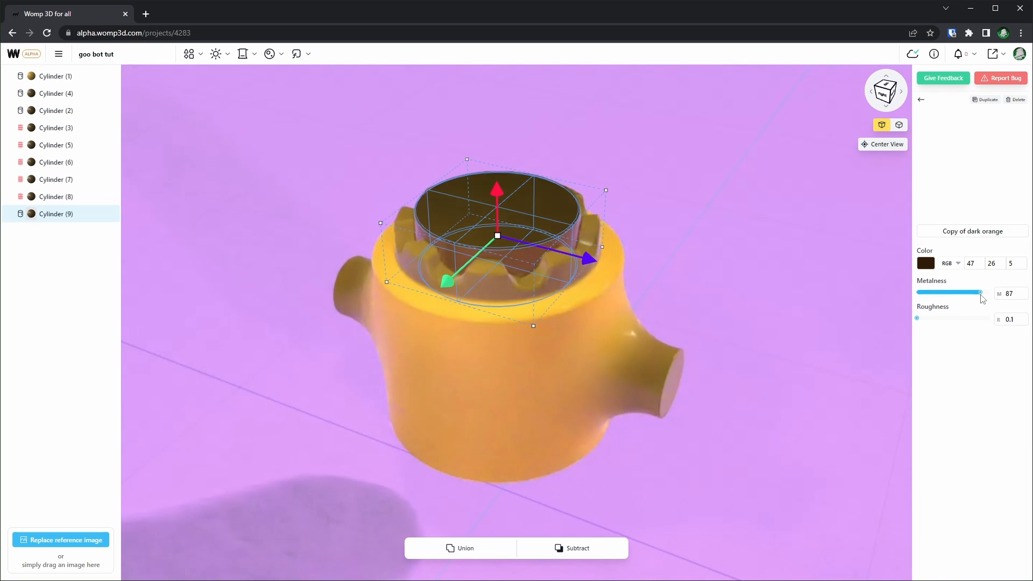
click(926, 263)
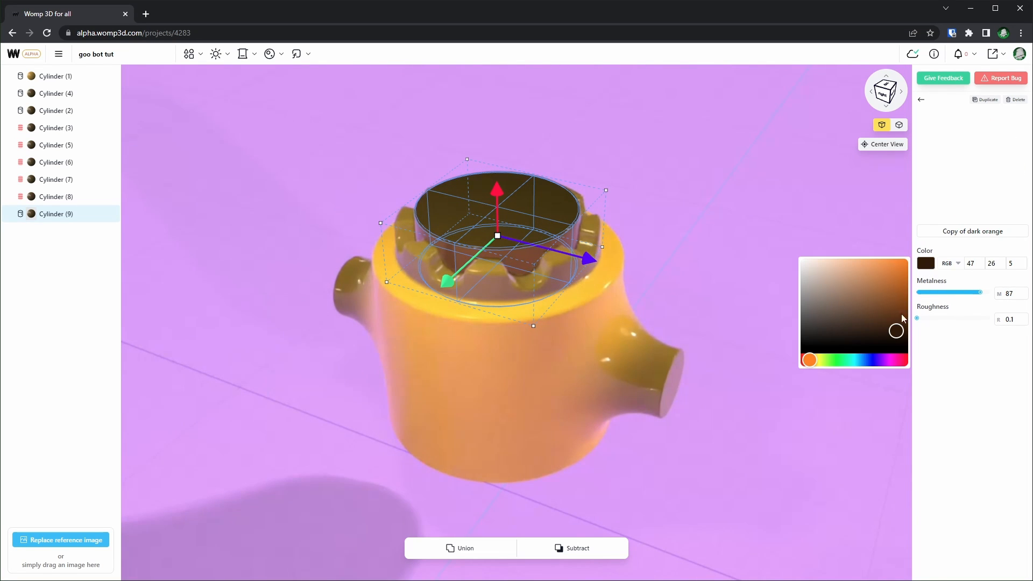
drag(871, 364, 887, 366)
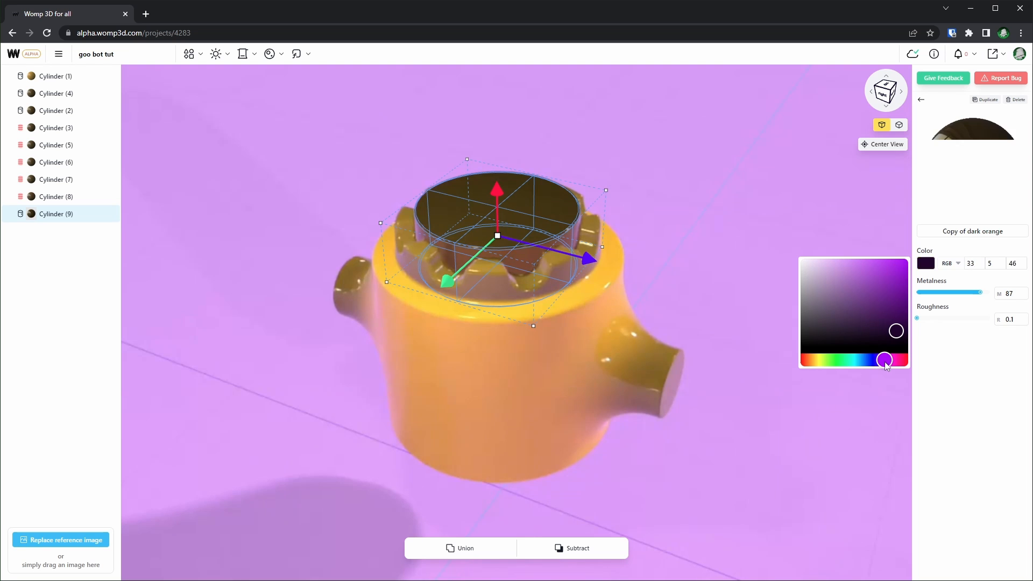
drag(861, 272, 852, 269)
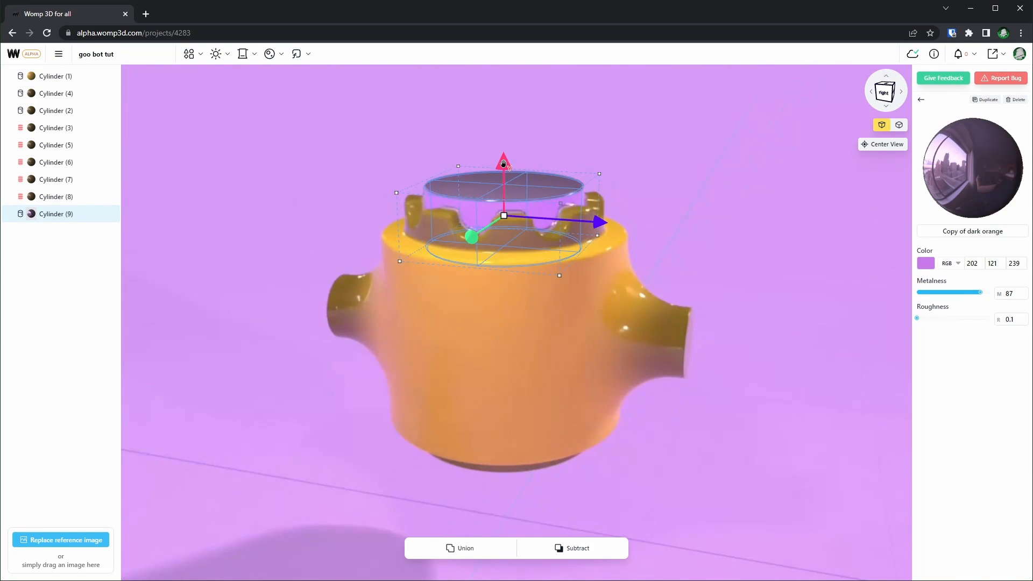
Lower the purple metallic cylinder into the rim to Y 48.14 and set its goop strength to 11.
drag(508, 165, 509, 204)
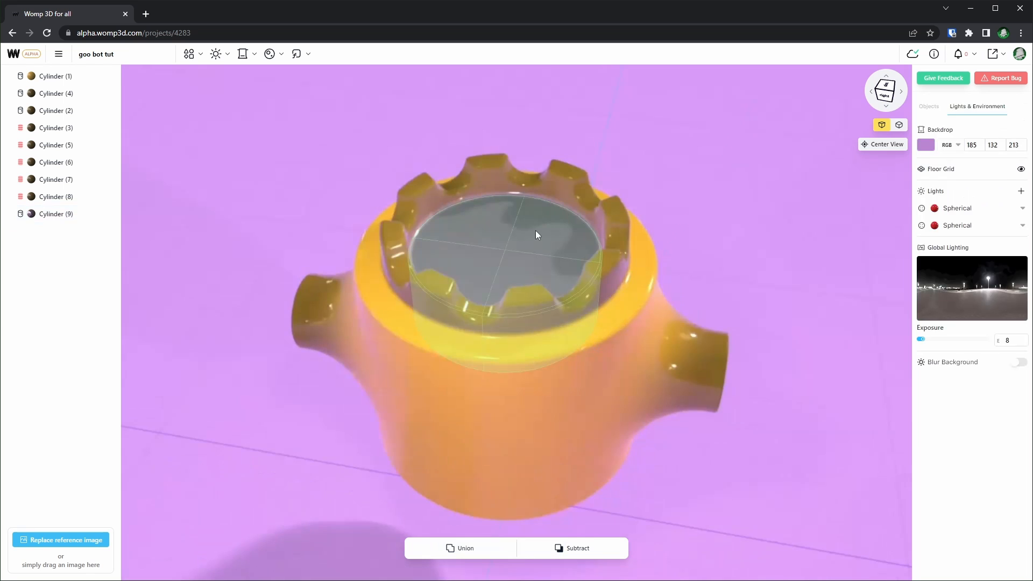
click(522, 243)
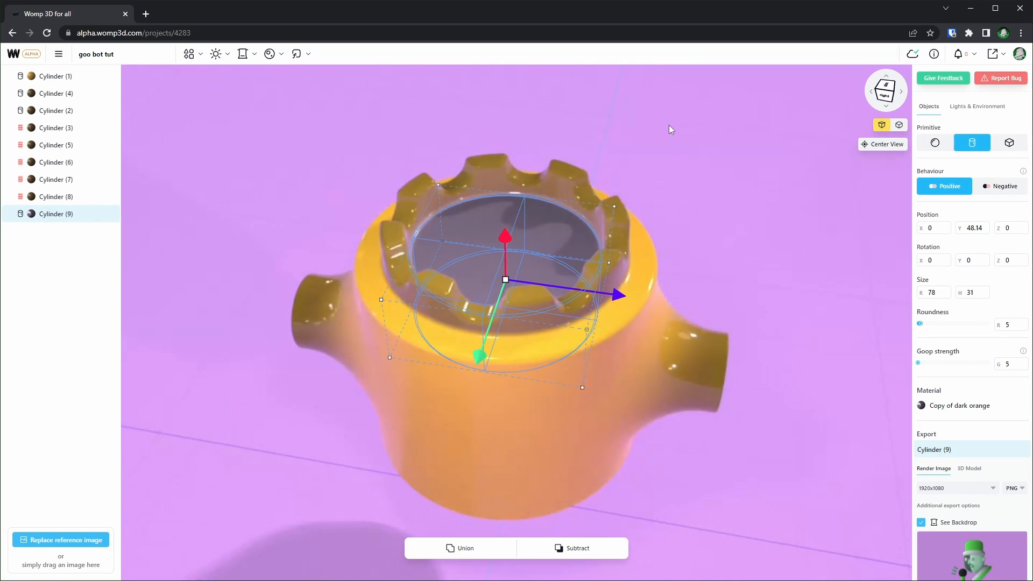
scroll(664, 245, up, 5)
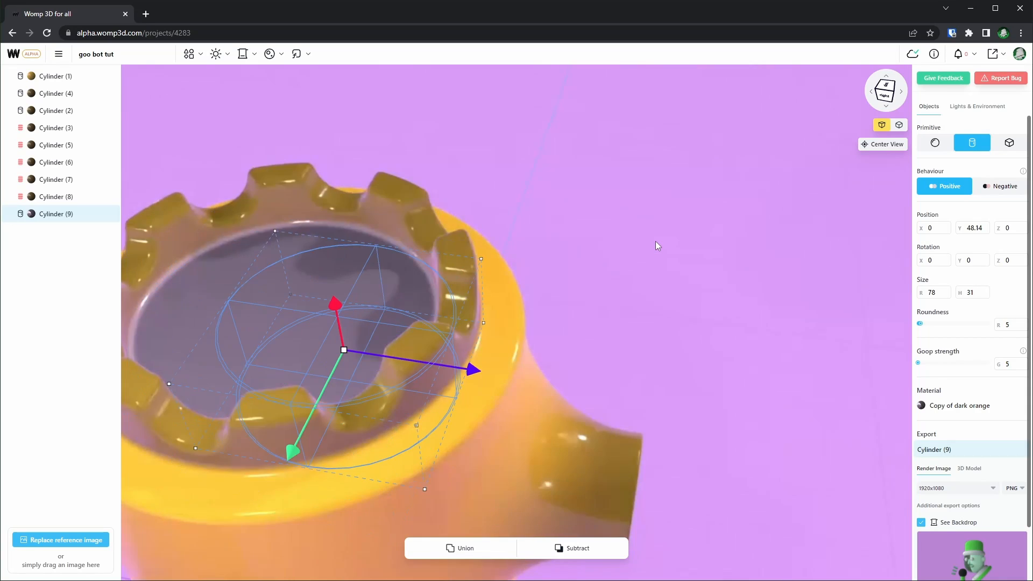
drag(658, 246, 953, 396)
mouse_move(920, 366)
mouse_down()
mouse_move(932, 364)
mouse_move(920, 364)
mouse_up()
scroll(703, 240, down, 3)
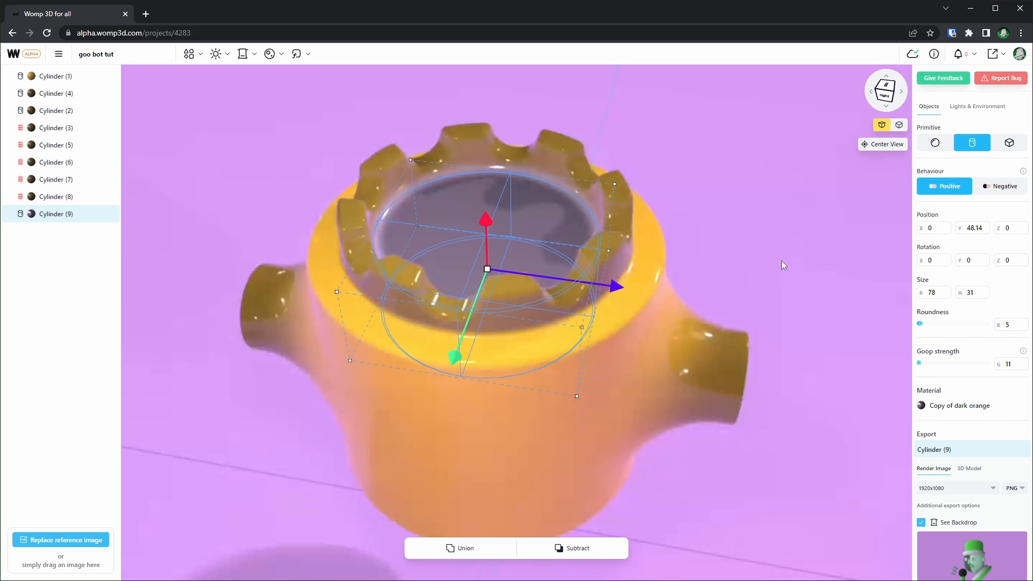
right_drag(782, 261, 786, 255)
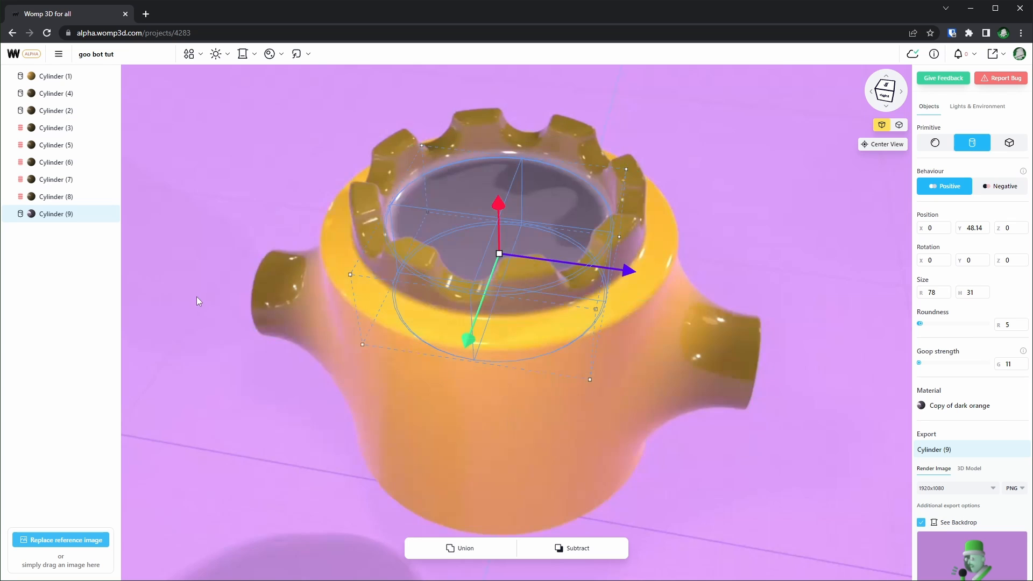
Combine Cylinder (1) through Cylinder (8) into one union, leaving out the purple cylinder, and deselect the result.
click(81, 210)
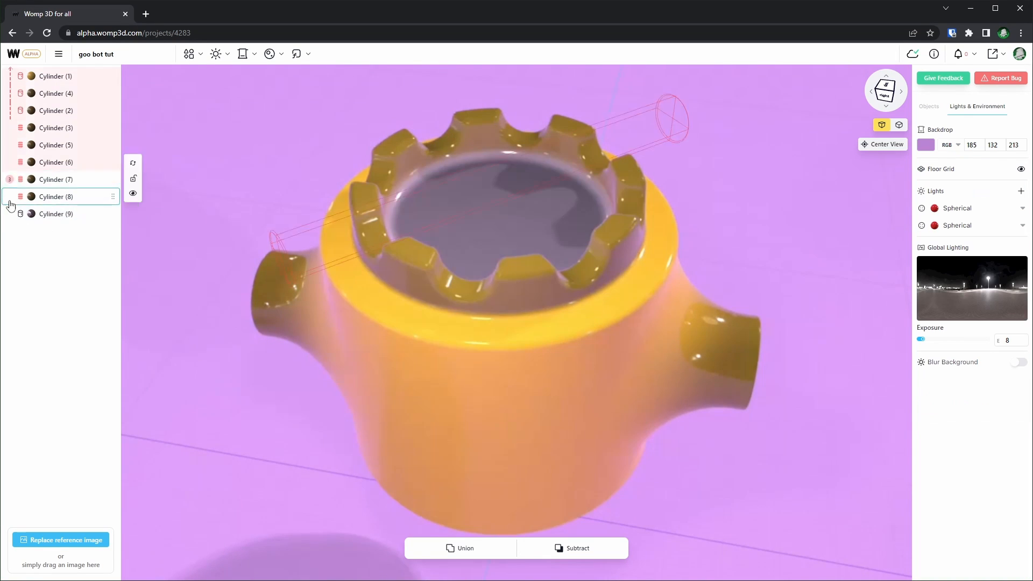
click(60, 202)
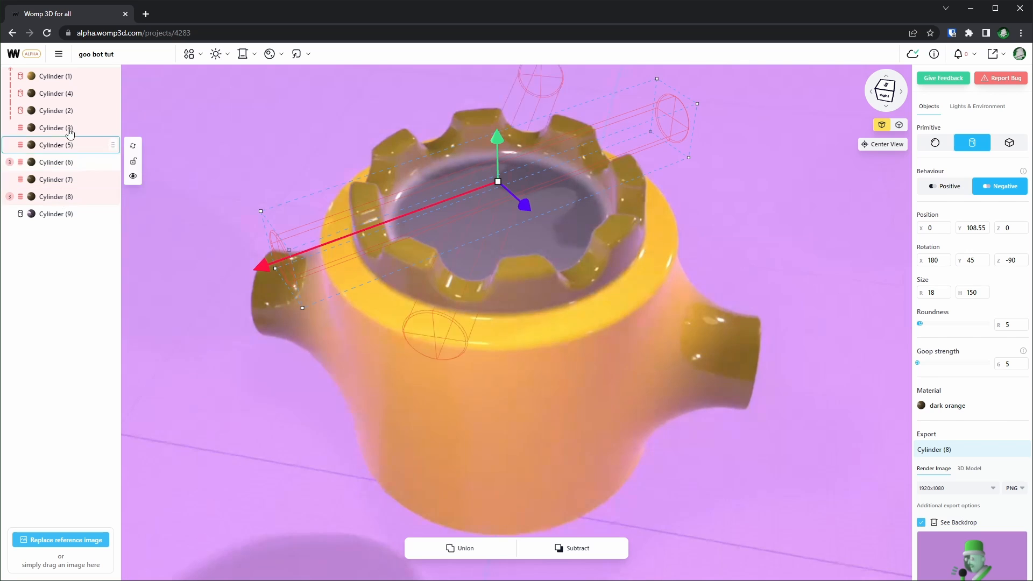
shift+click(69, 80)
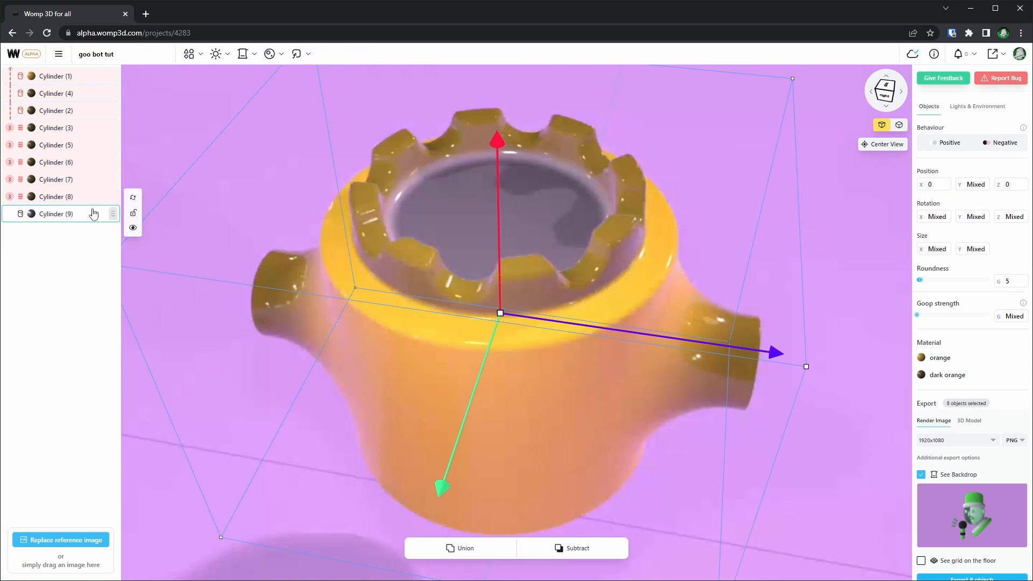
click(460, 549)
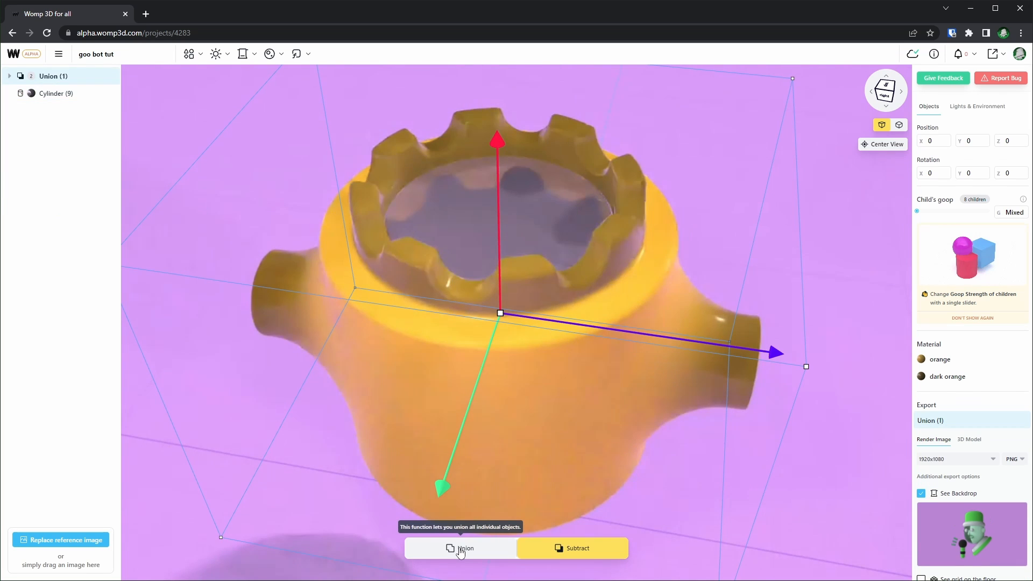
click(874, 198)
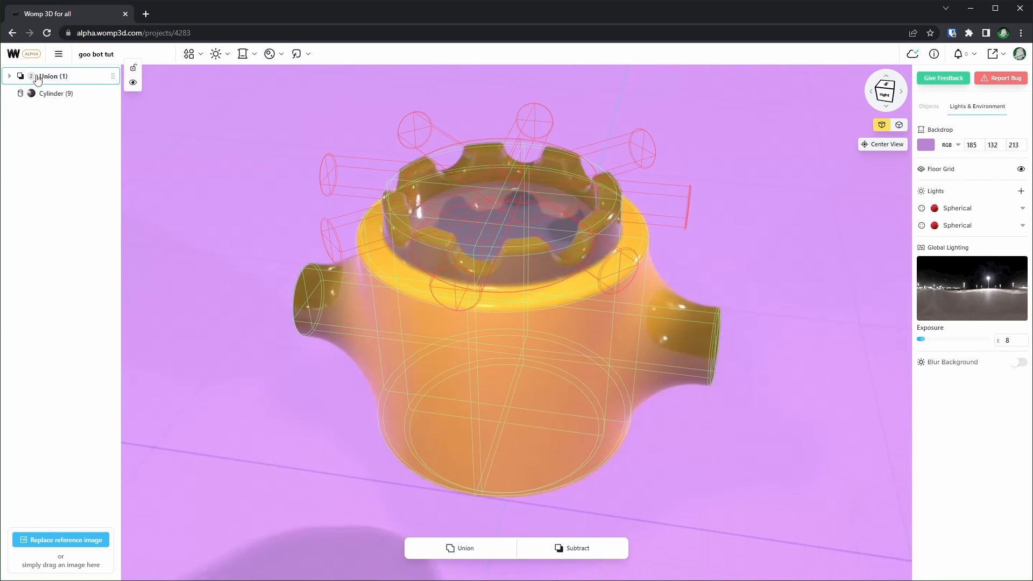
Expand the union to inspect its member cylinders, select Cylinder (1) inside it, and collapse the group again.
click(10, 76)
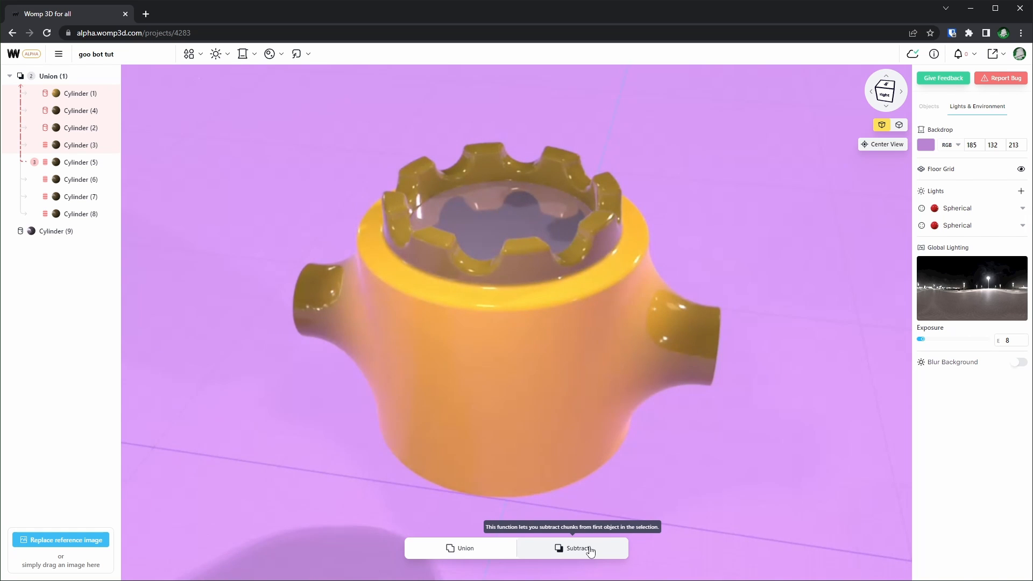
click(75, 94)
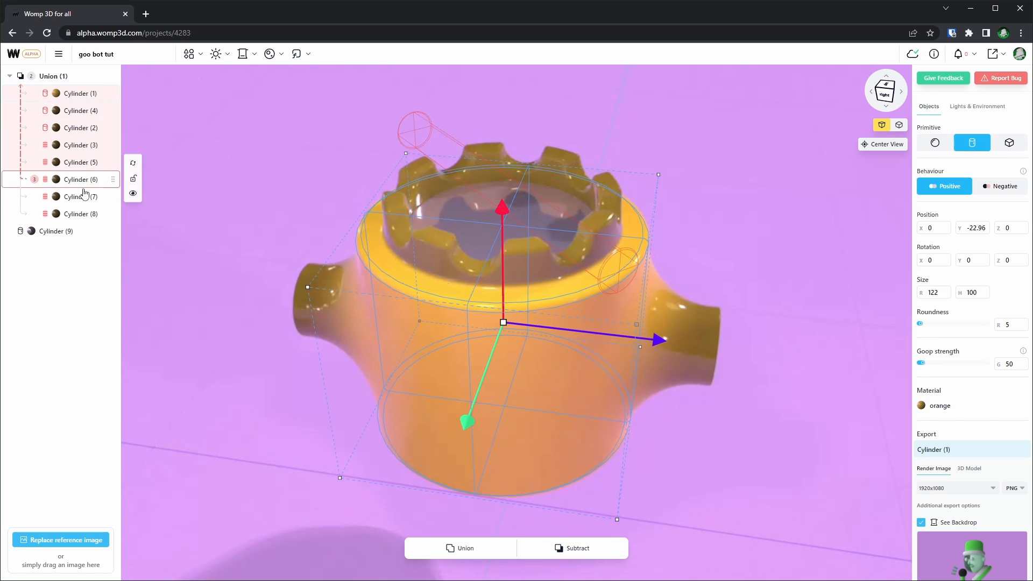
scroll(151, 424, down, 3)
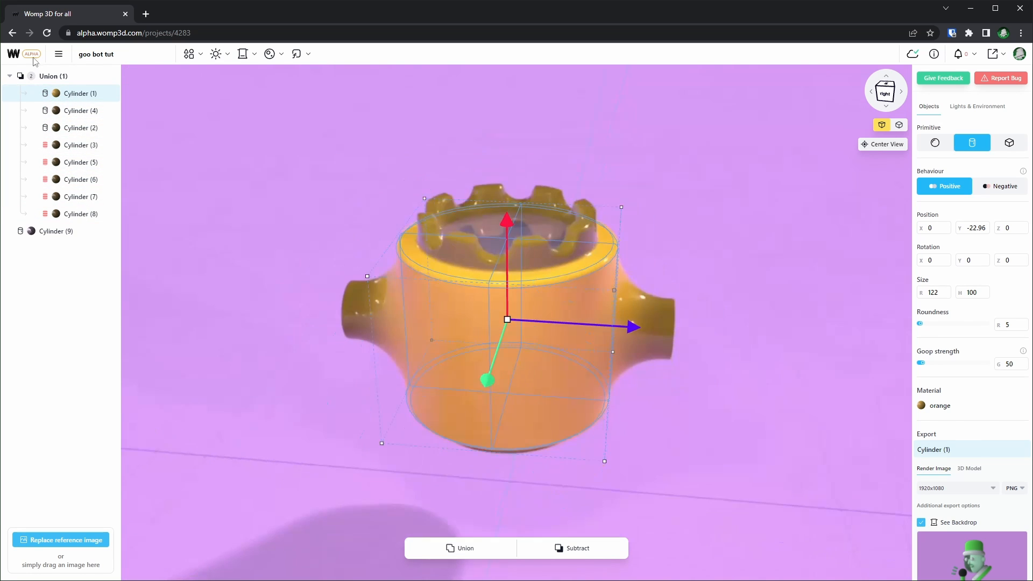
click(10, 76)
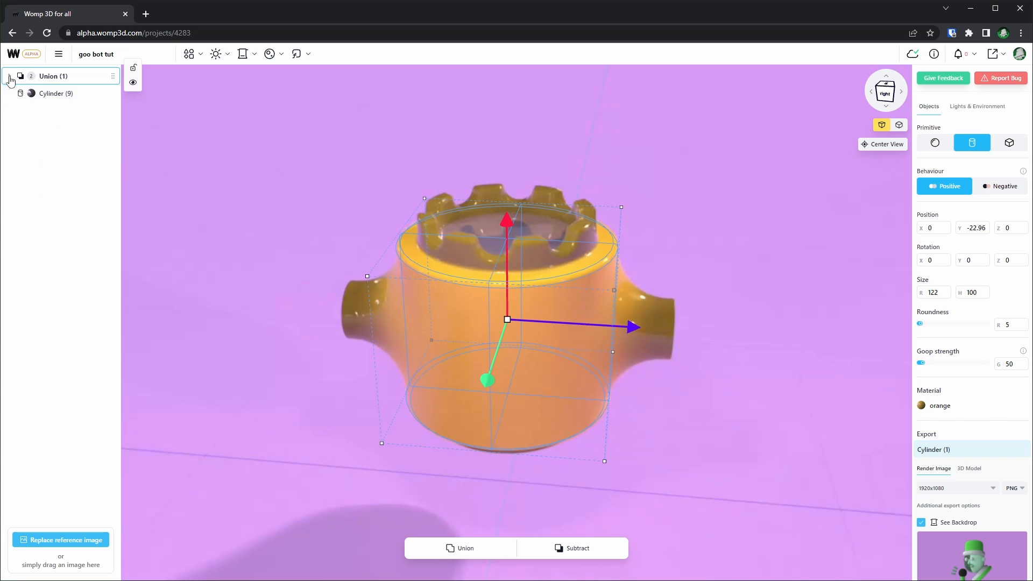
Hide the union, select the purple cylinder, and focus the view on it.
click(133, 85)
click(515, 260)
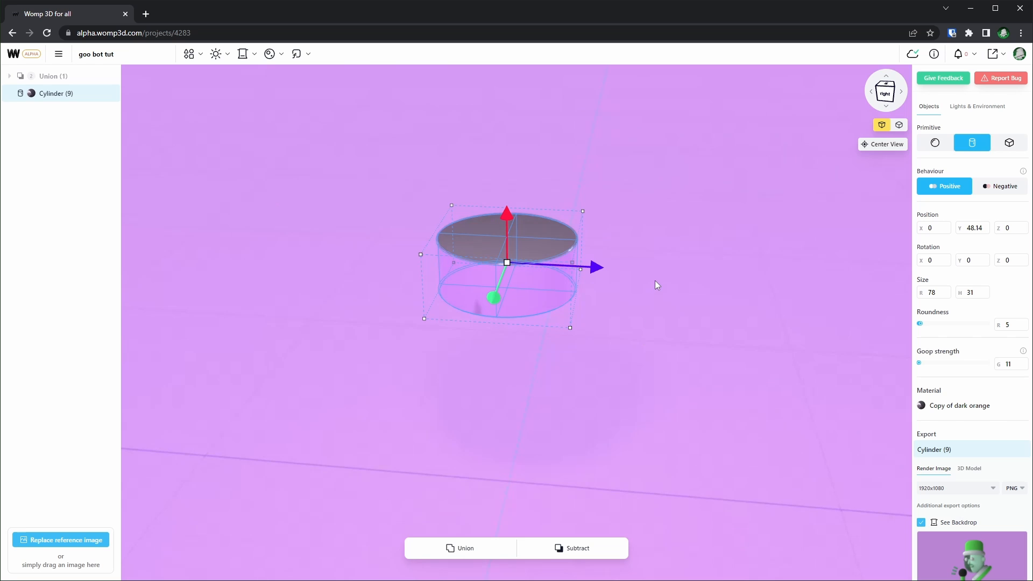
key(f)
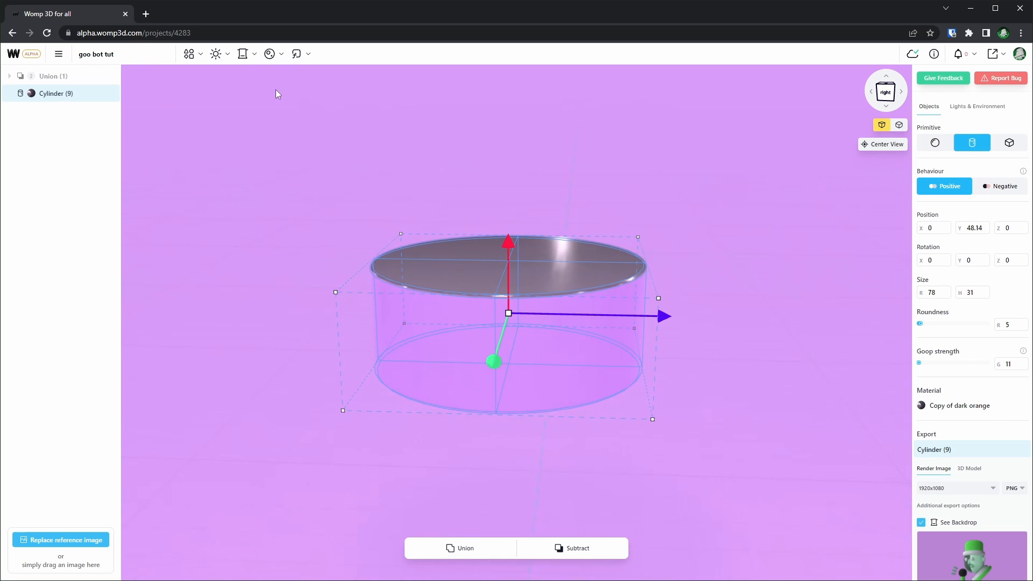
Add a sphere sized 10.72 at X -34, Y 103.15 with goop strength 27.68, and apply the purple cylinder's material to it.
click(189, 54)
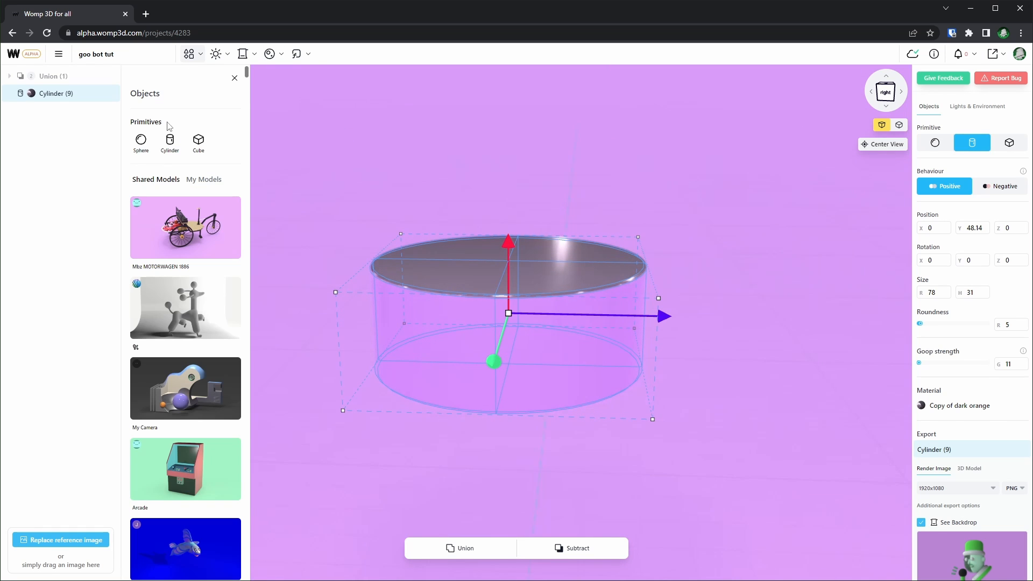
click(141, 140)
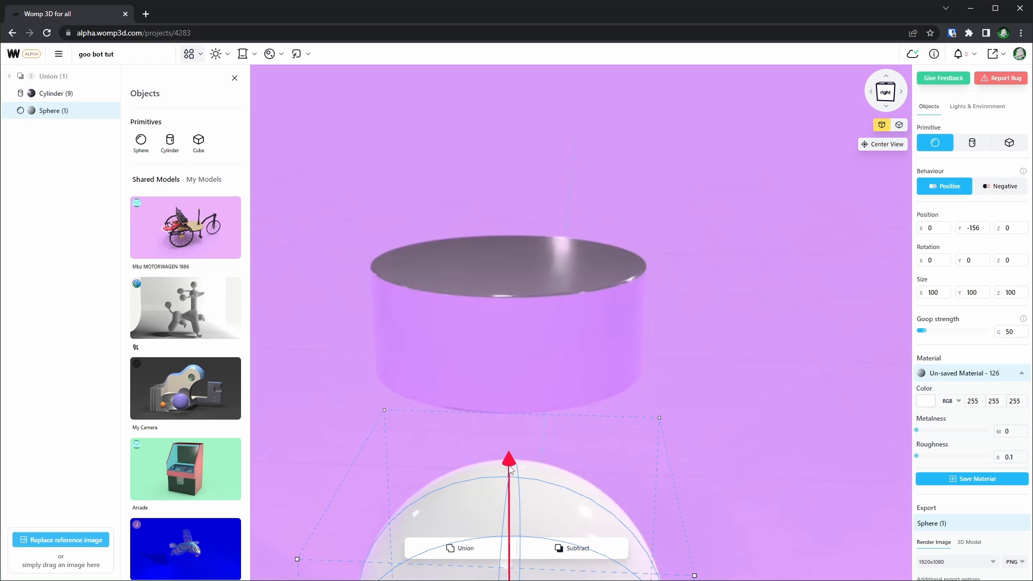
drag(510, 459, 521, 33)
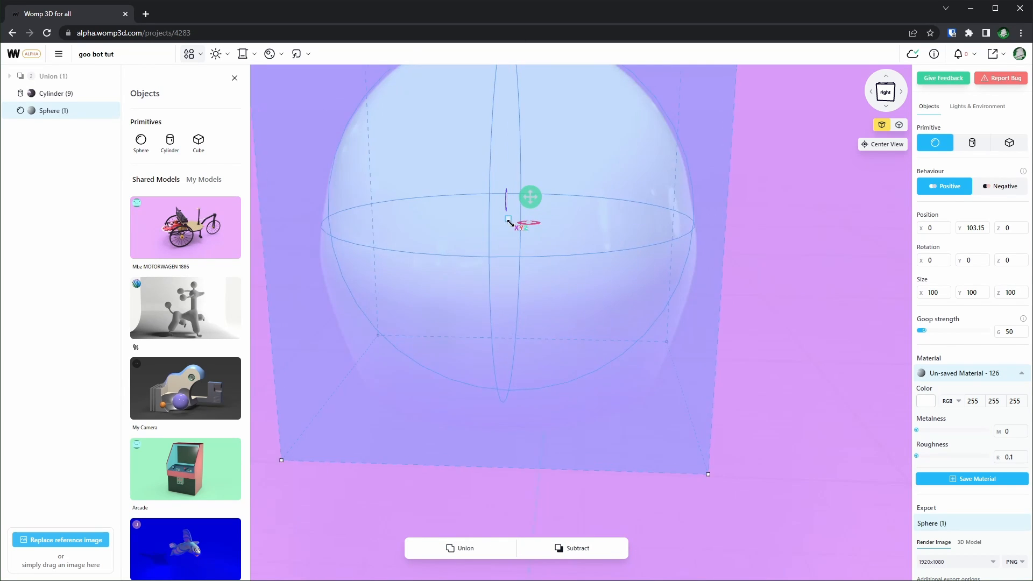
scroll(487, 162, down, 5)
drag(487, 163, 475, 127)
drag(524, 220, 494, 219)
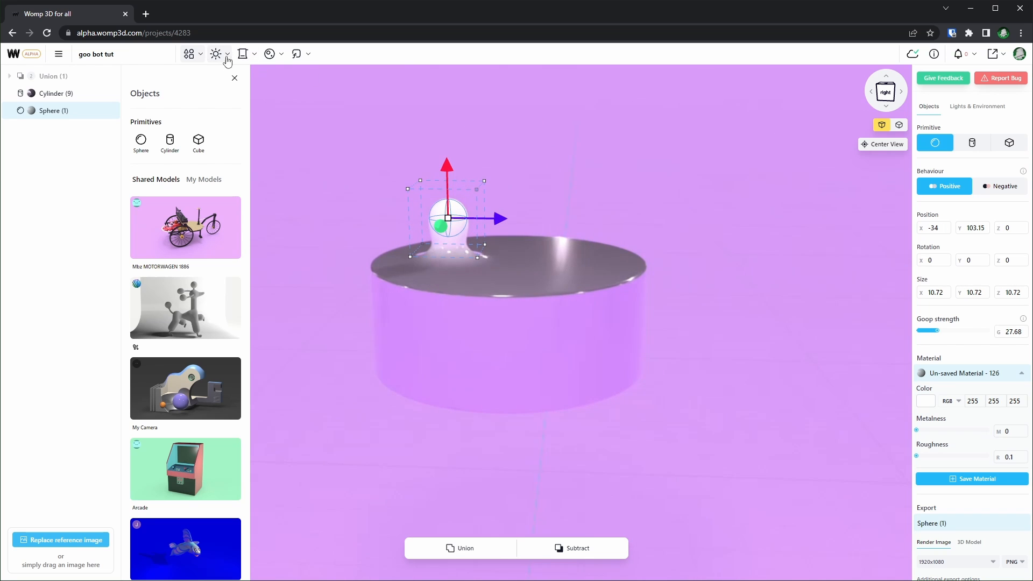
click(269, 53)
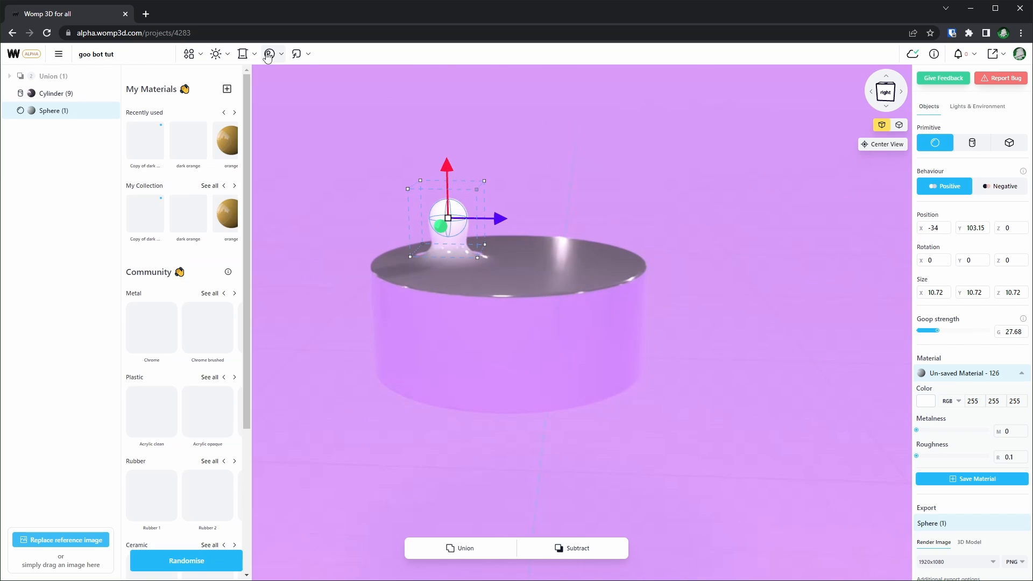
click(143, 148)
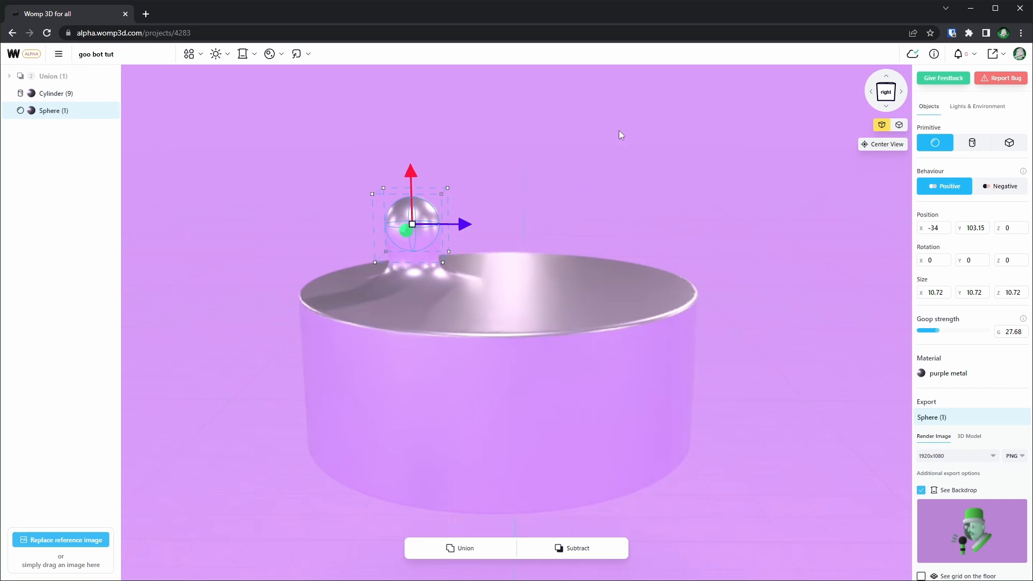
Duplicate the small sphere twice, place one copy on the disc, and raise the other above it to X 3.03, Y 139.48, Z -21.
key(ctrl+v)
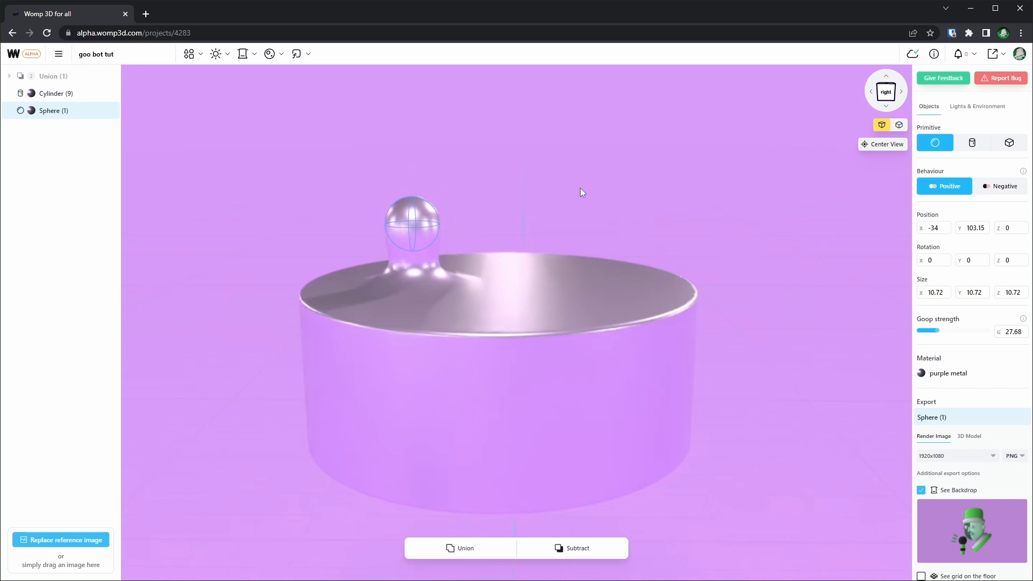
drag(466, 225, 494, 251)
key(ctrl+c)
key(ctrl+v)
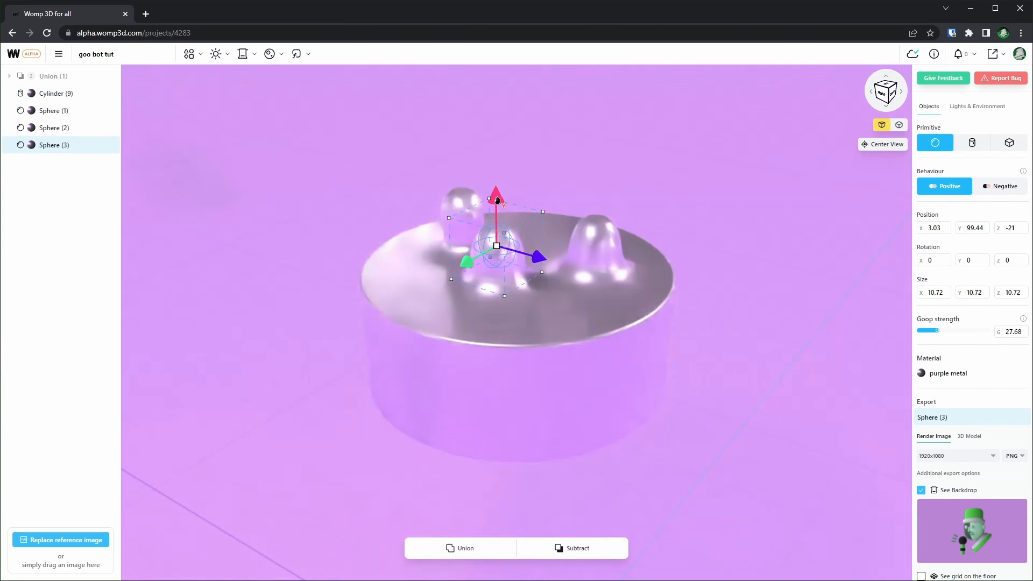
drag(496, 200, 507, 113)
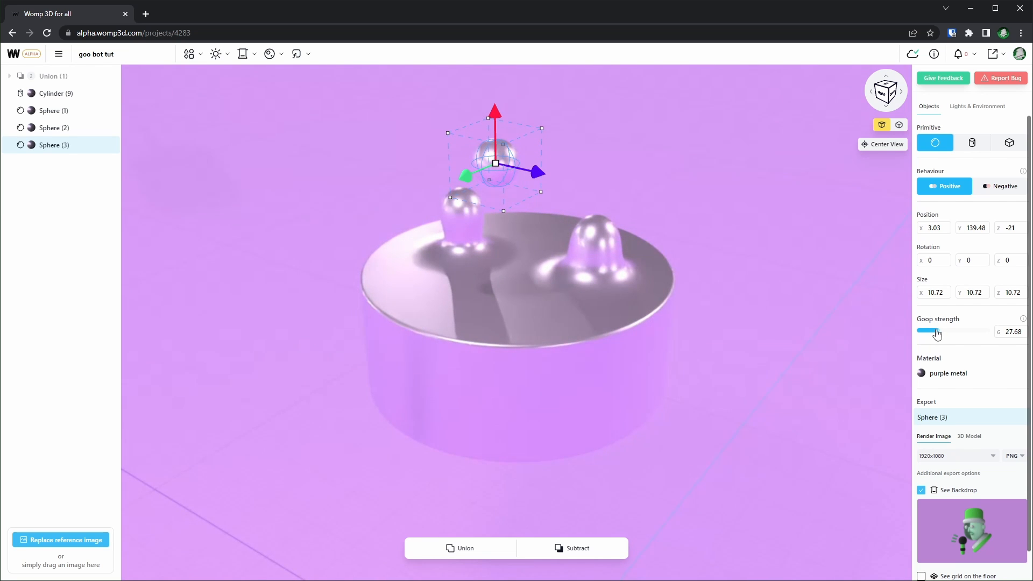
Try a goop strength of 82 on the raised sphere, and undo the change.
drag(937, 335, 979, 338)
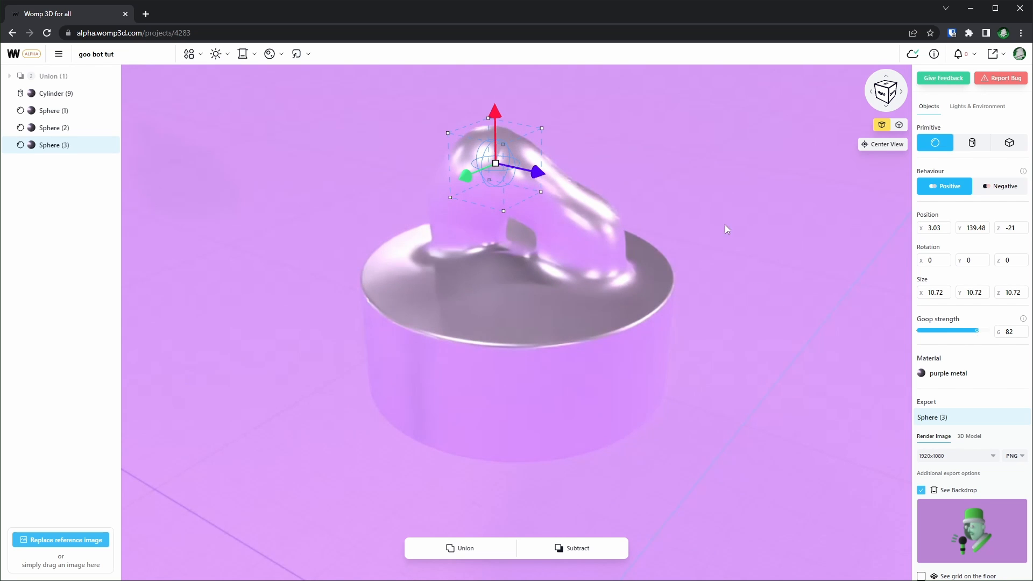
click(736, 183)
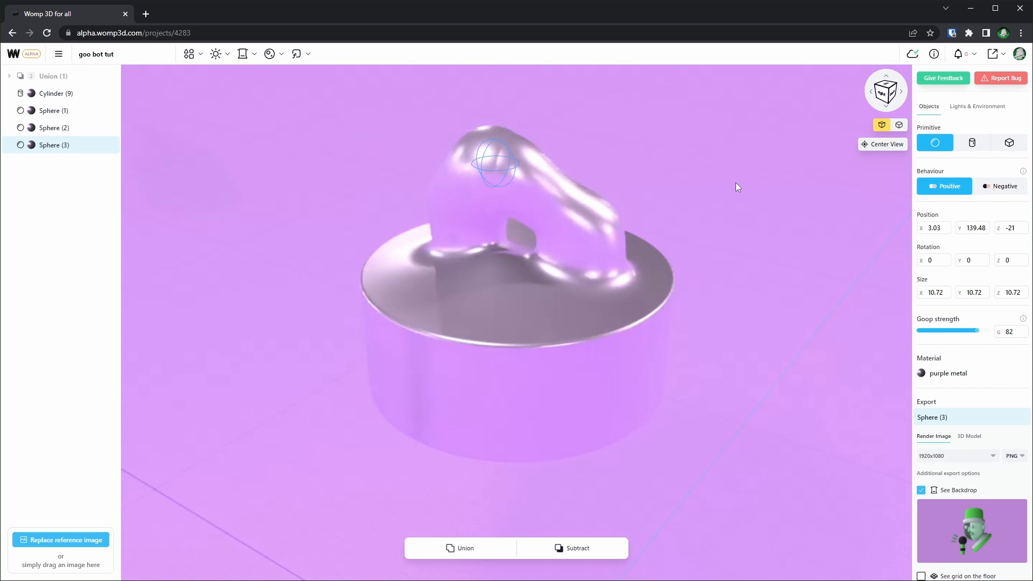
key(g)
key(g)
key(ctrl+z)
Duplicate the raised sphere in place and change the copy into a cylinder.
click(564, 150)
click(513, 151)
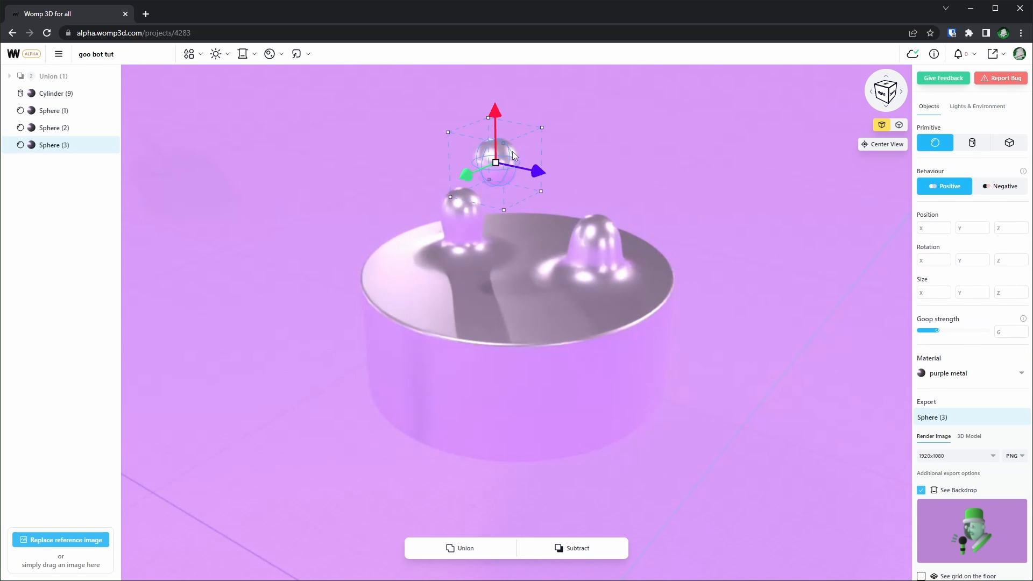
key(g)
key(ctrl+c)
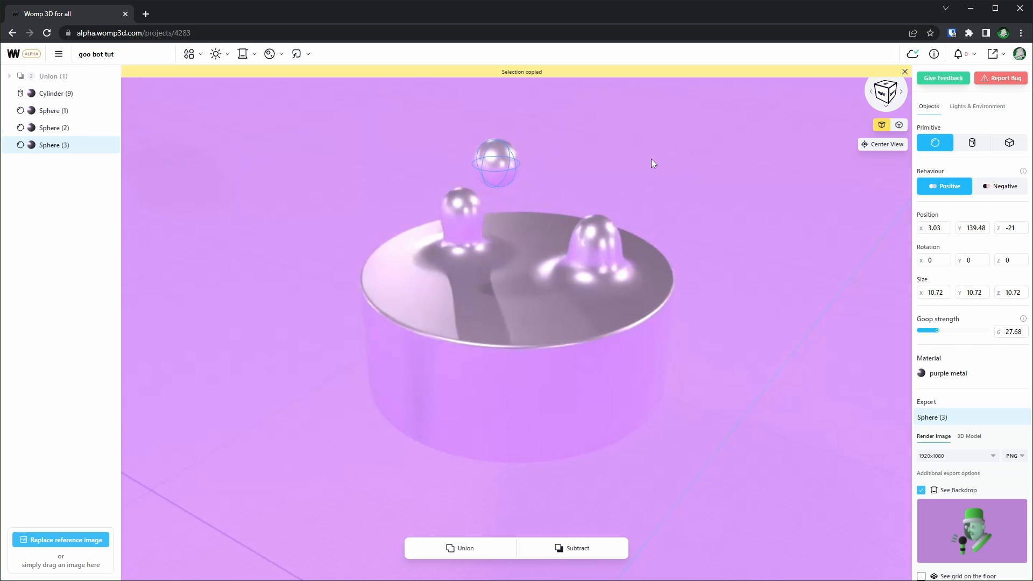
key(ctrl+v)
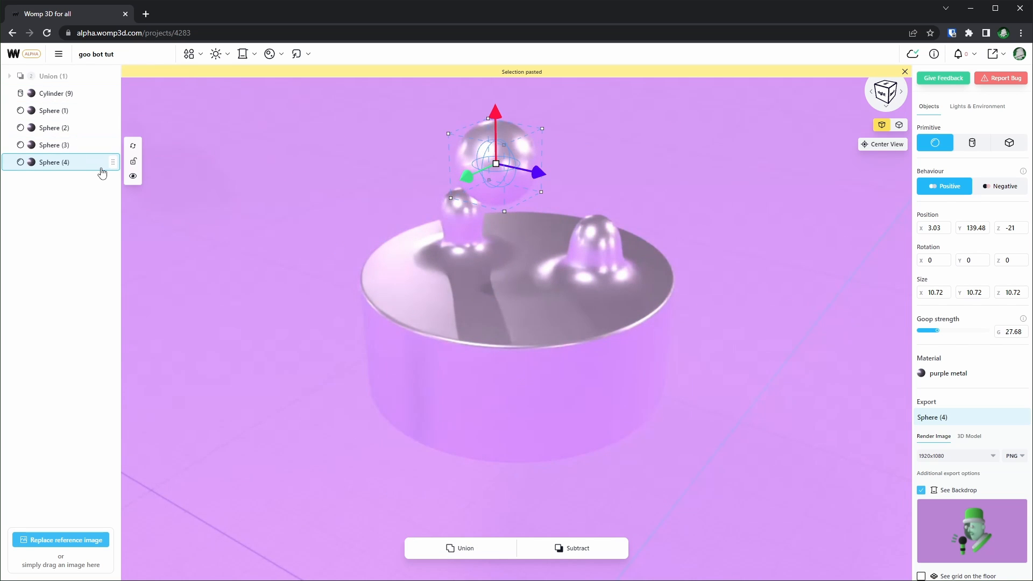
click(198, 59)
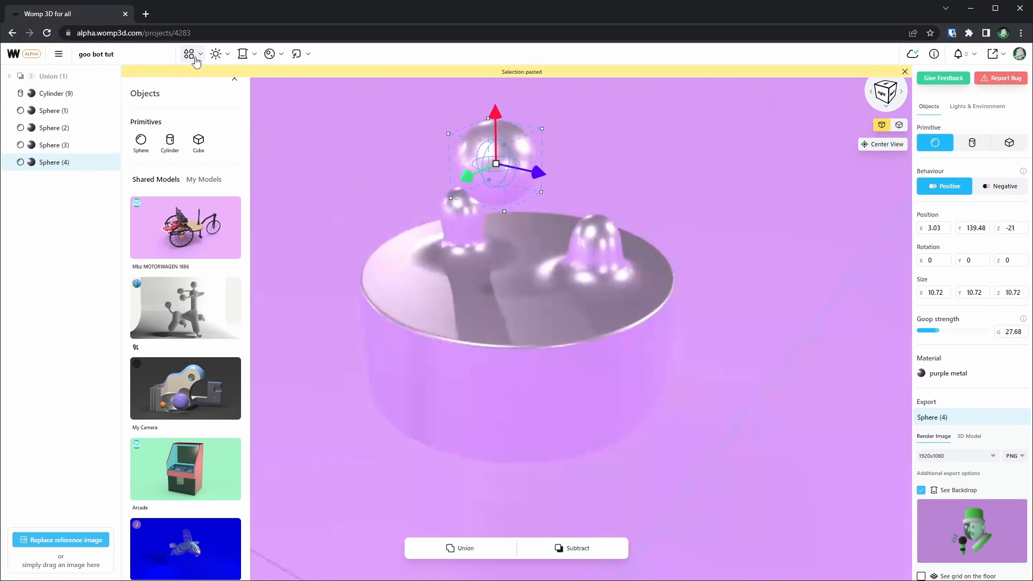
click(180, 137)
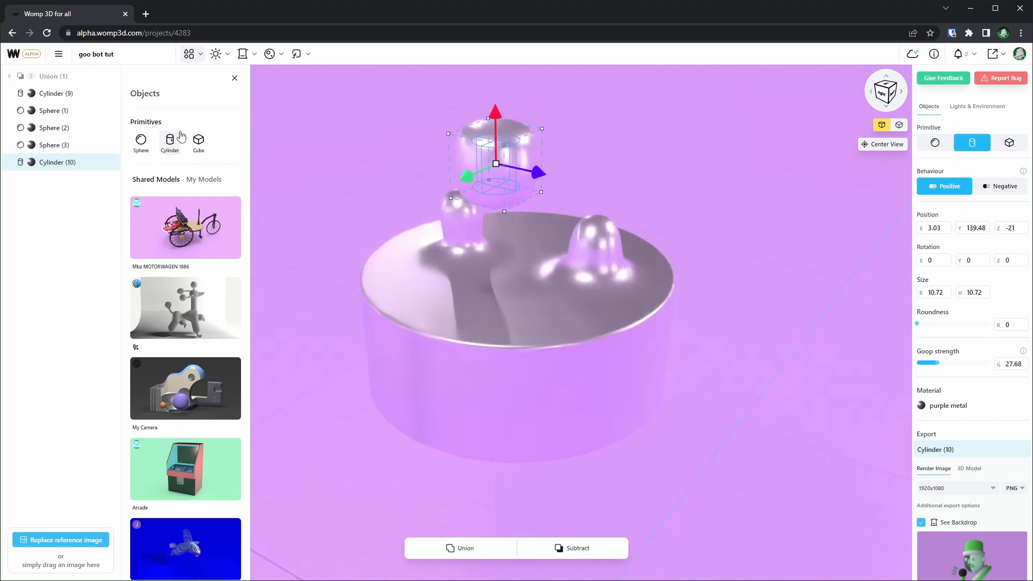
Lower the new cylinder to Y 106.88 between the raised sphere and the disc, and set its radius to 2 and height to 24.
drag(493, 122, 491, 202)
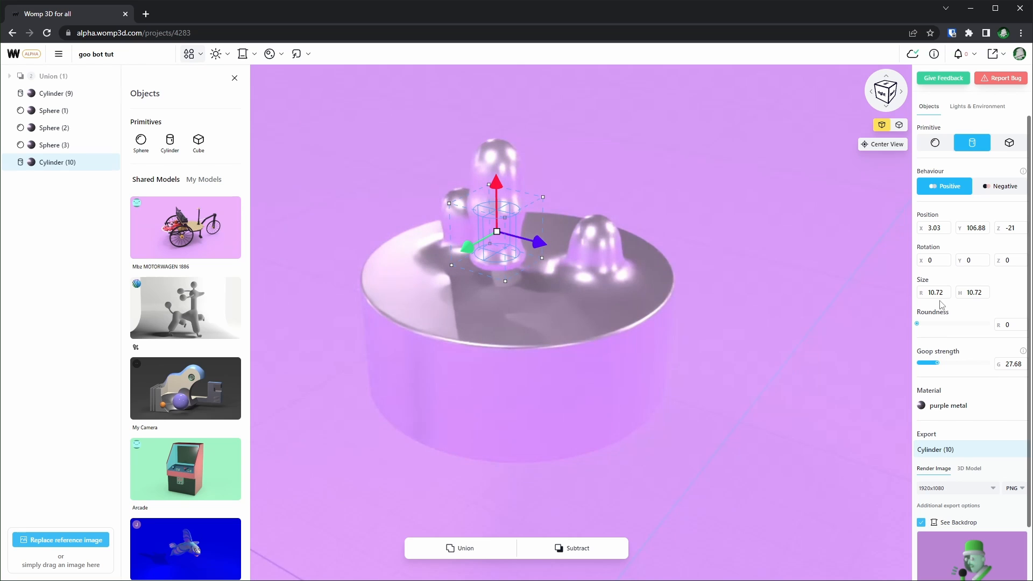
drag(921, 296, 990, 300)
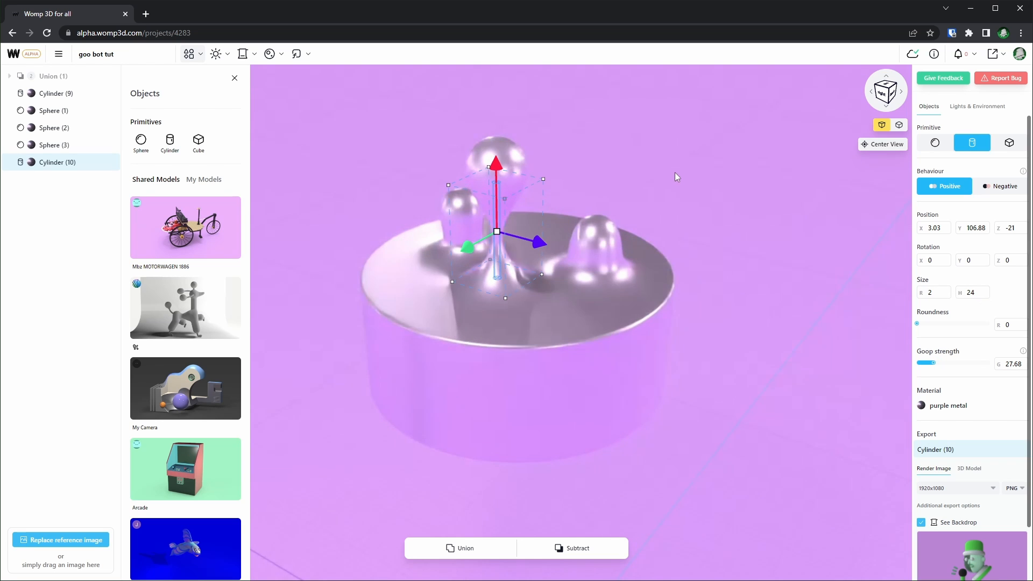
drag(756, 128, 730, 134)
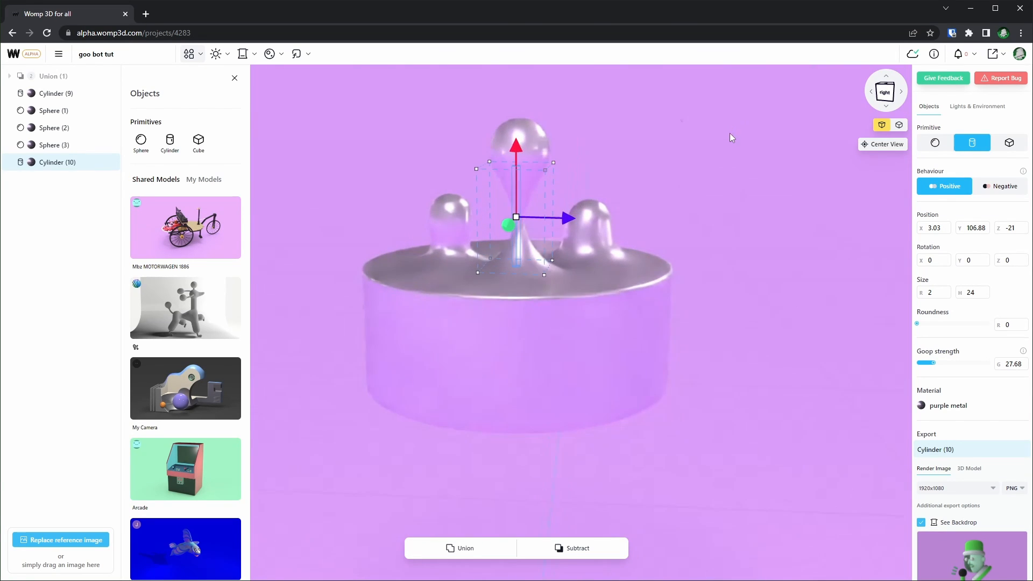
click(731, 137)
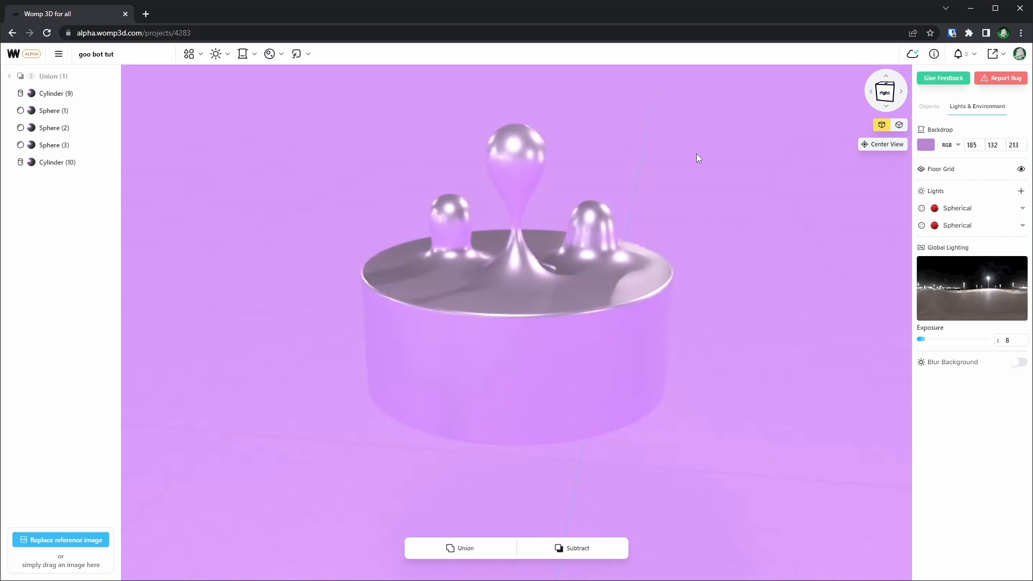
Add three size 5 spheres above the disc at X -32.98, Y 146.49, X 36.48, Y 142.91 and X 29.26, Y 158.81, adjusting the last one's goop strength.
key(ctrl+v)
key(ctrl+v)
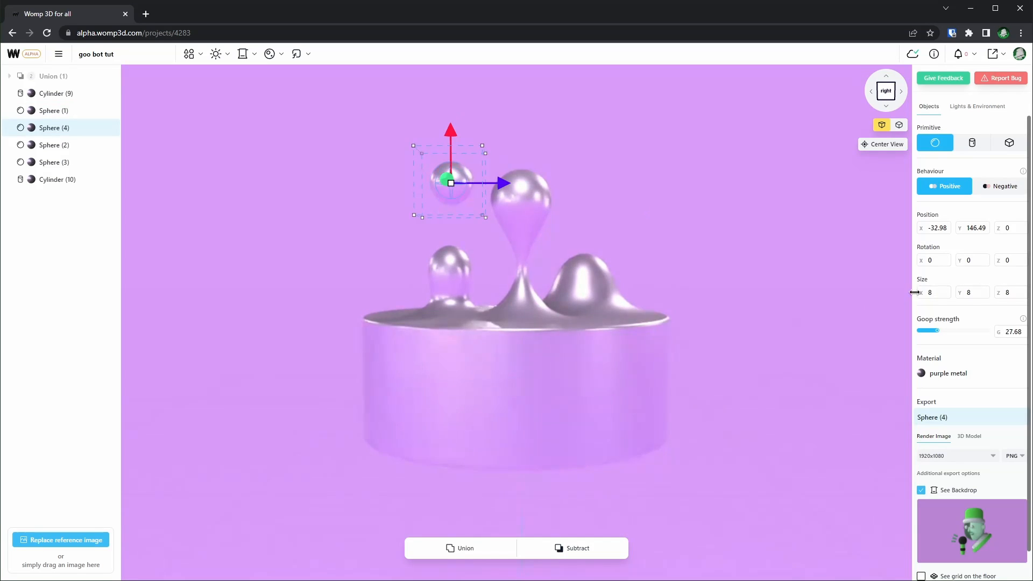
drag(470, 162, 596, 136)
key(ctrl+c)
key(ctrl+v)
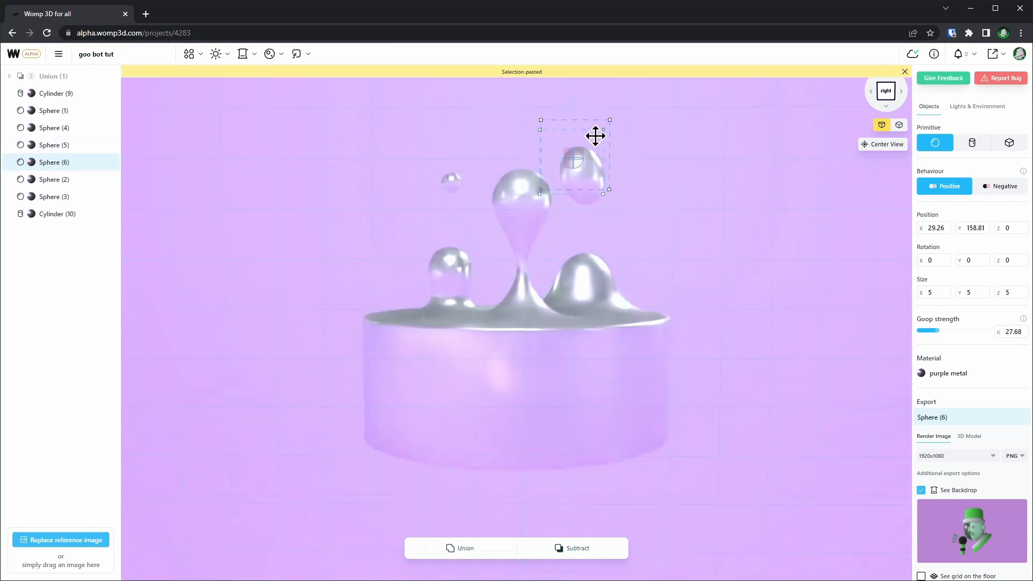
click(1019, 331)
text(10)
click(589, 183)
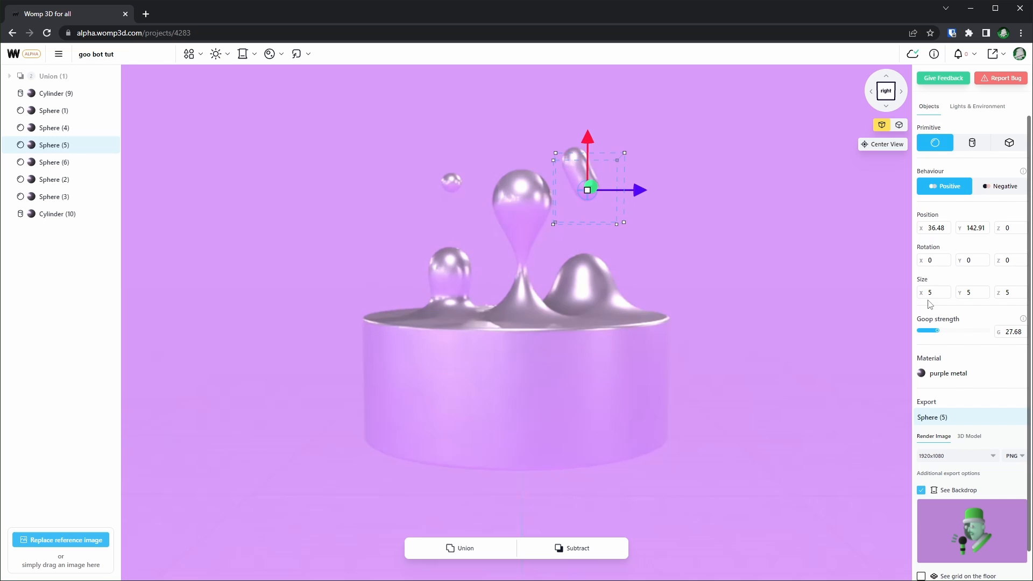
click(574, 156)
Duplicate the single small floating sphere, position the copy beside the central teardrop, and lower its goop strength.
click(451, 181)
key(ctrl+c)
key(ctrl+v)
drag(473, 159, 544, 94)
right_drag(543, 94, 498, 110)
drag(498, 98, 536, 218)
drag(938, 331, 918, 331)
right_drag(677, 227, 435, 328)
mouse_move(528, 255)
mouse_down()
mouse_move(576, 243)
mouse_move(541, 240)
mouse_up()
right_drag(431, 317, 468, 313)
Duplicate the teardrop's sphere and raise the copy above it to Y 185.69.
key(ctrl+c)
key(ctrl+v)
drag(484, 184, 473, 90)
click(768, 263)
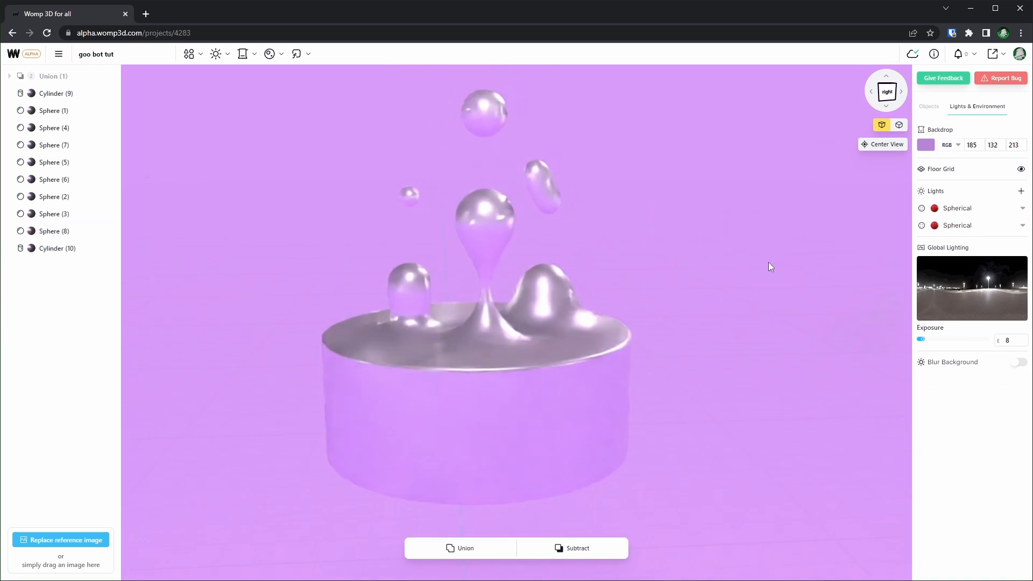
right_drag(768, 262, 708, 312)
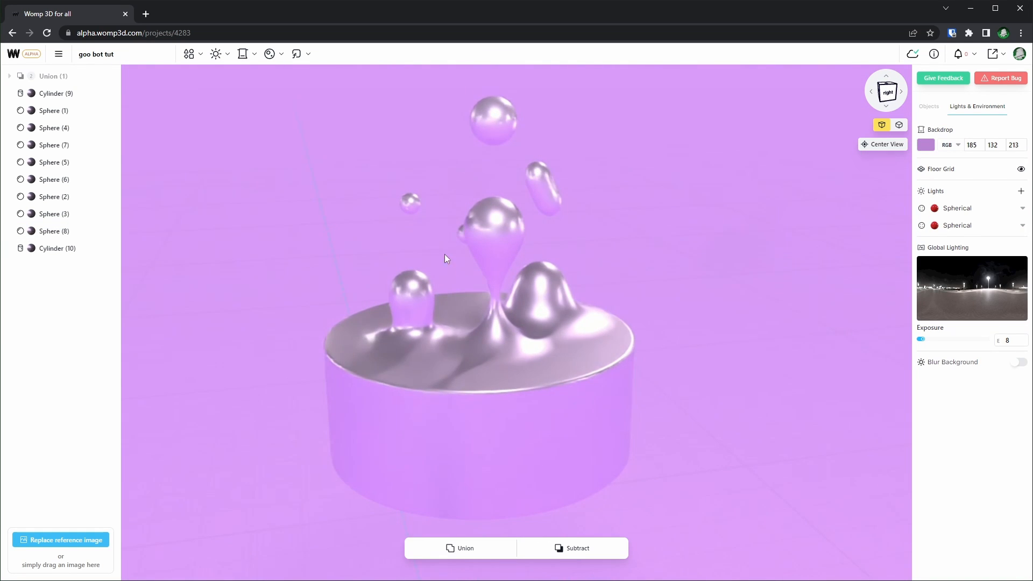
Duplicate and apply the purple metal material on the teardrop's sphere, and set the copy's colour to RGB 179, 1, 255.
click(478, 228)
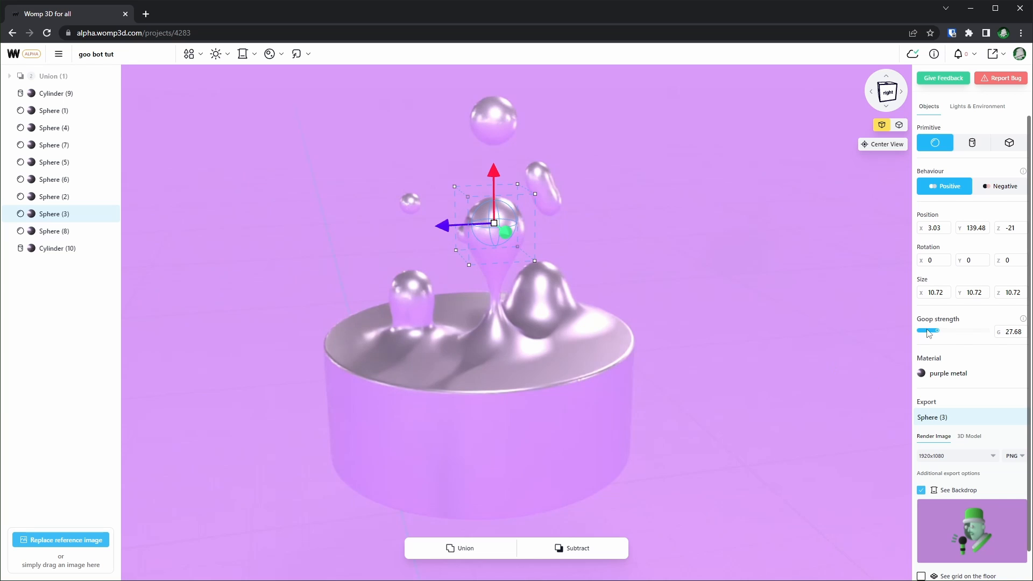
click(935, 373)
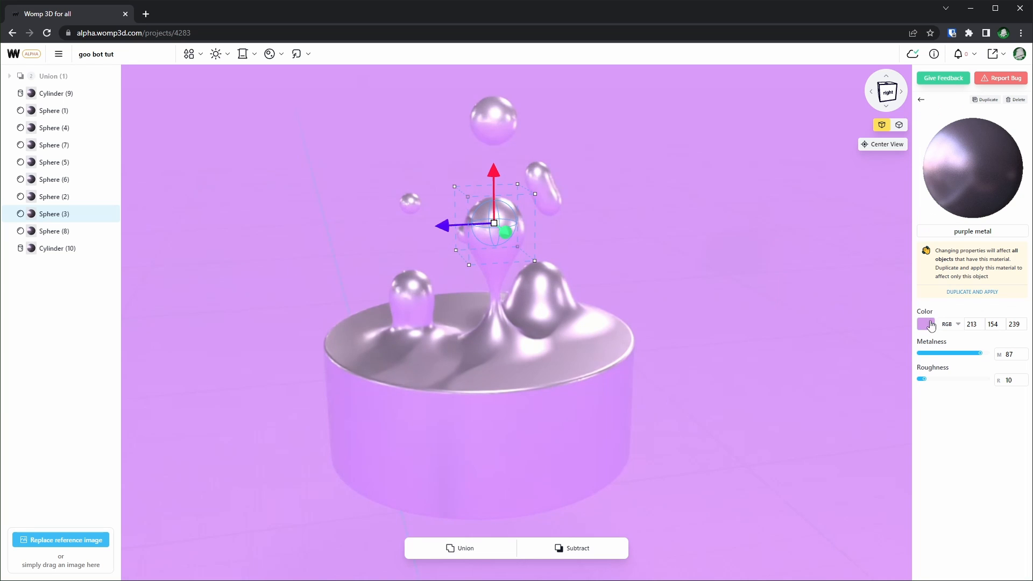
click(976, 297)
click(926, 263)
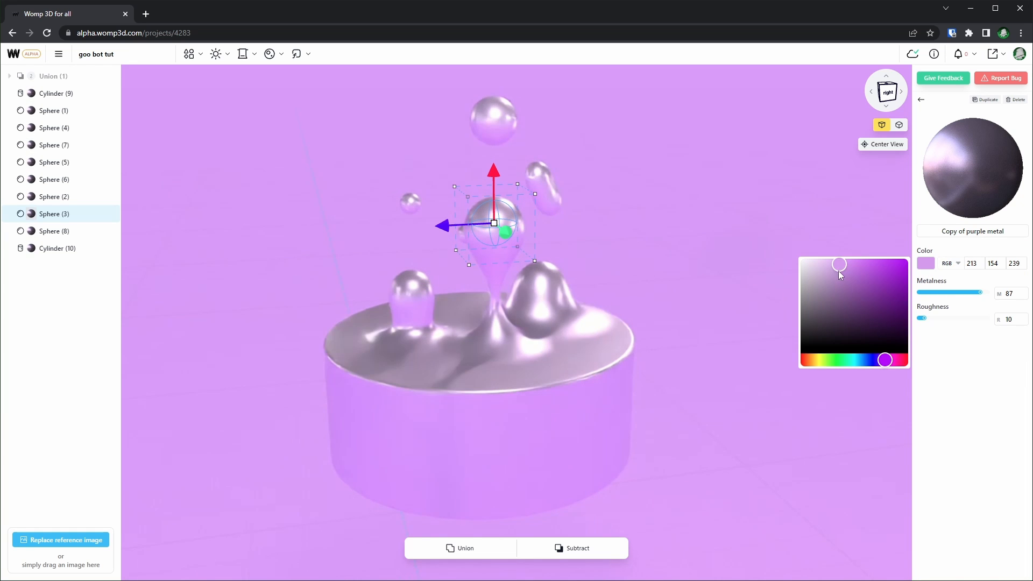
drag(882, 264, 900, 268)
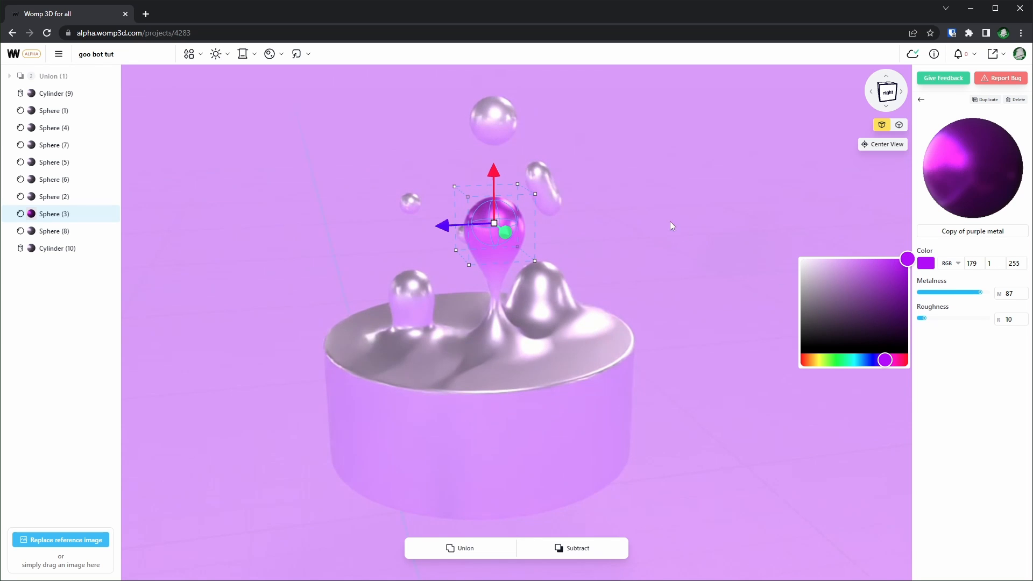
click(824, 245)
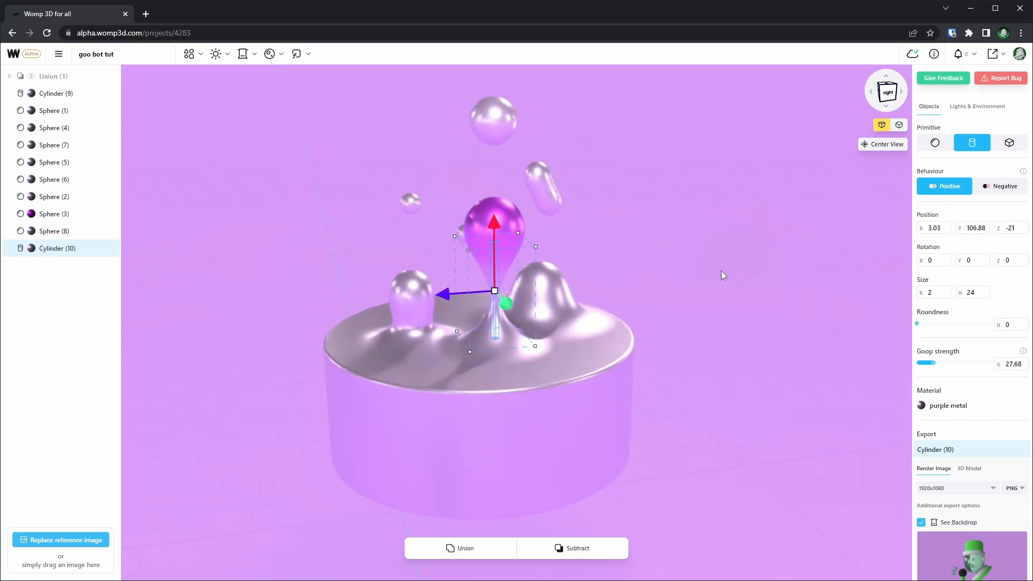
Duplicate and apply the material on the teardrop's thin cylinder, coloured RGB 255, 153, 0 and named orange metal.
click(931, 405)
click(974, 291)
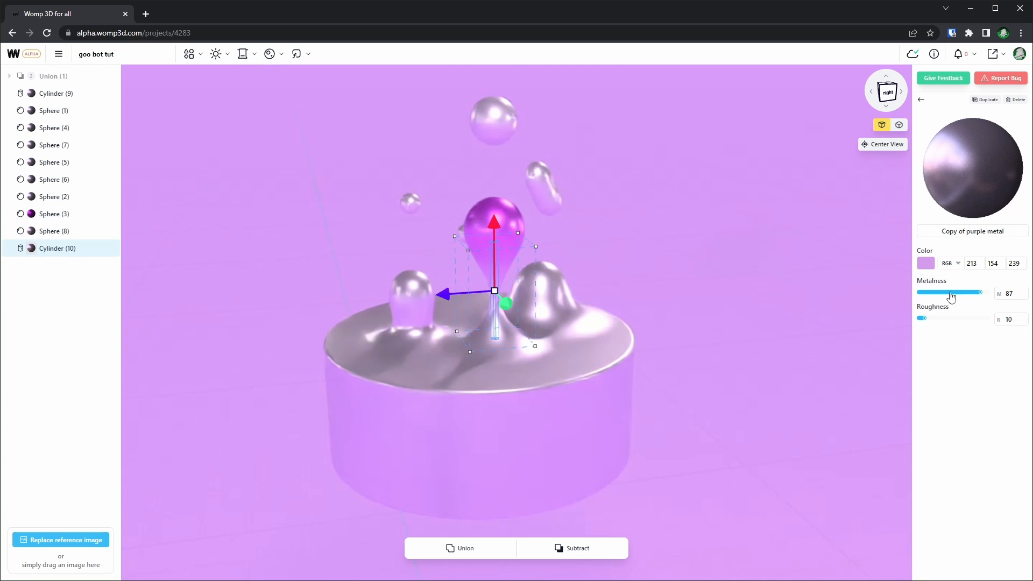
click(935, 267)
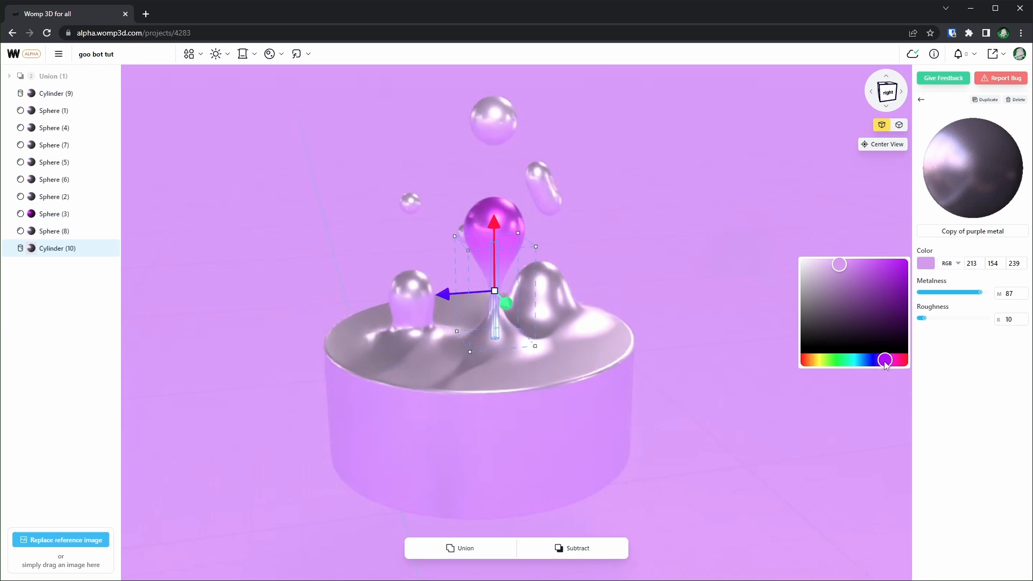
drag(886, 360, 811, 364)
drag(840, 264, 918, 257)
click(711, 266)
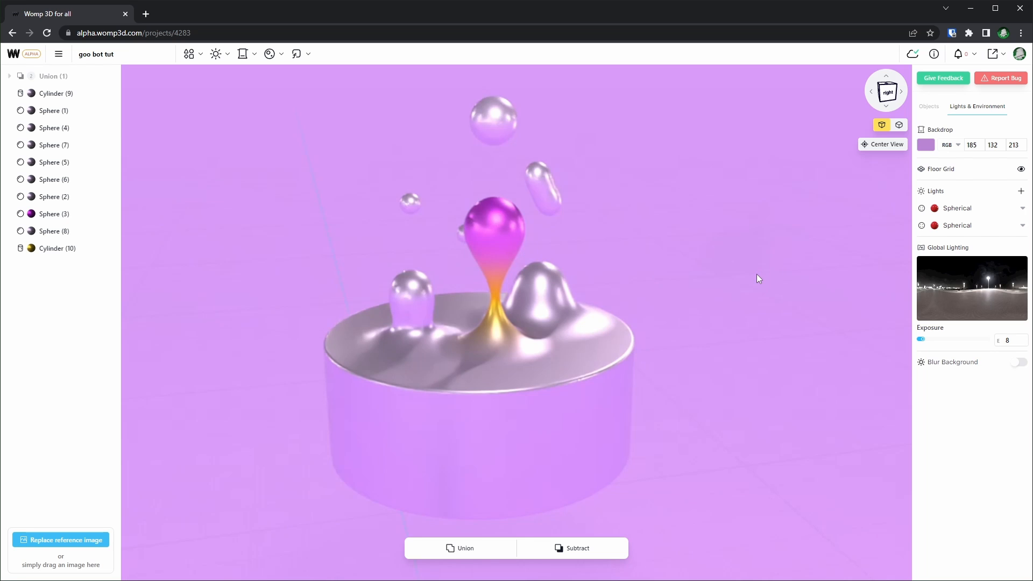
Apply Copy of purple metal to the topmost sphere and the narrow bump, and orange metal to the small floating sphere and the wide bump.
click(497, 123)
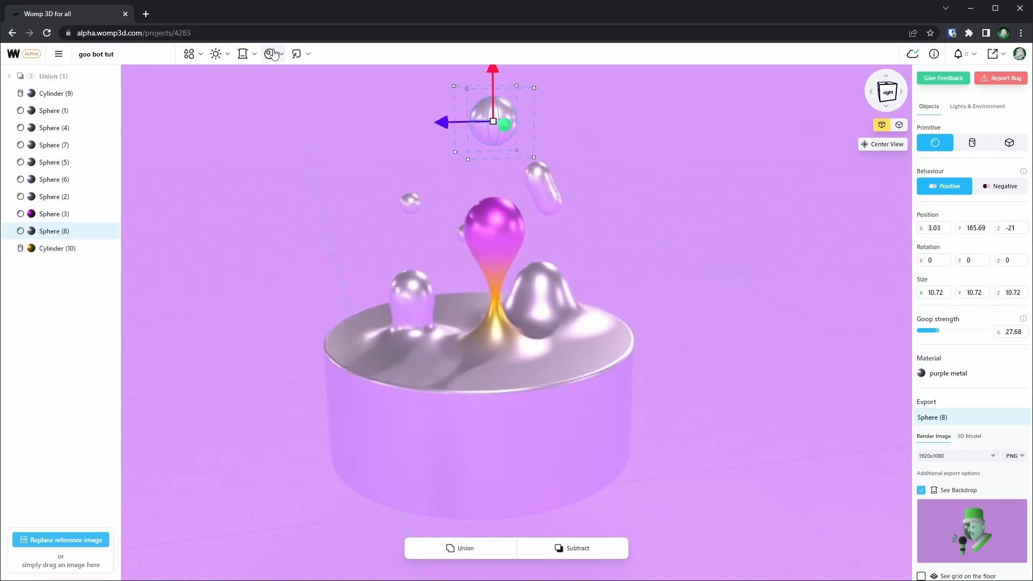
click(270, 54)
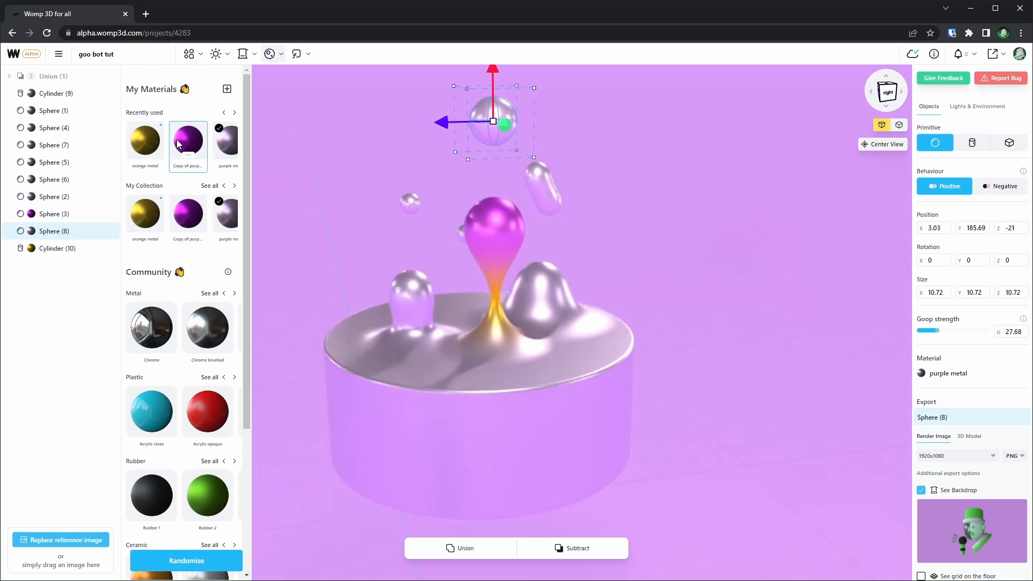
click(196, 143)
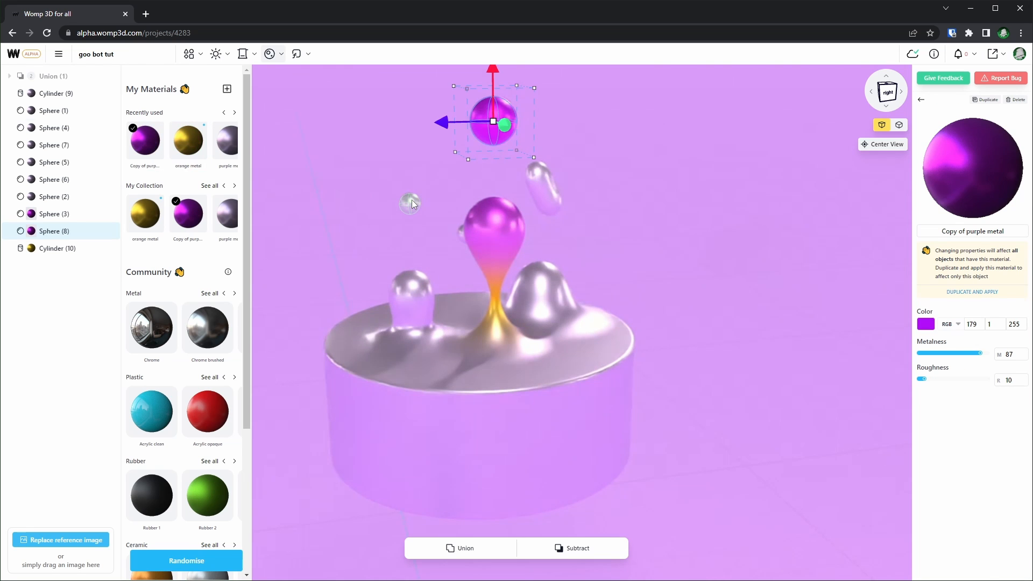
click(411, 200)
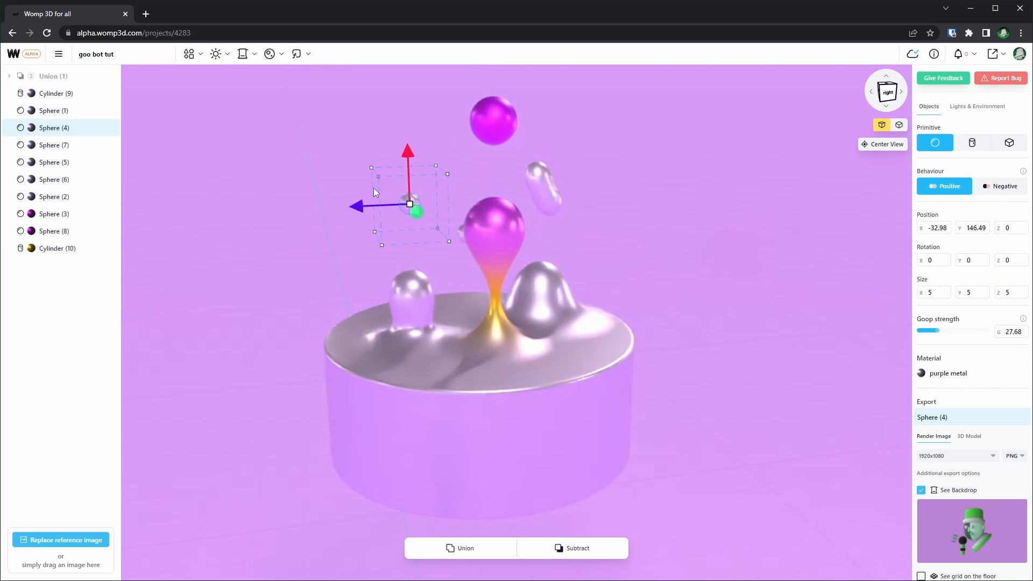
click(269, 55)
click(199, 140)
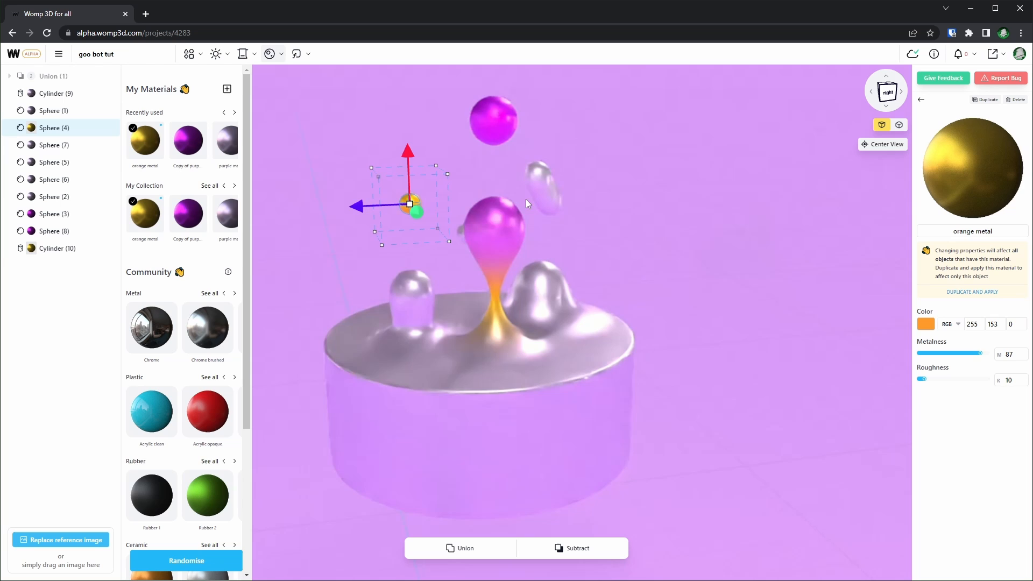
click(415, 288)
click(543, 285)
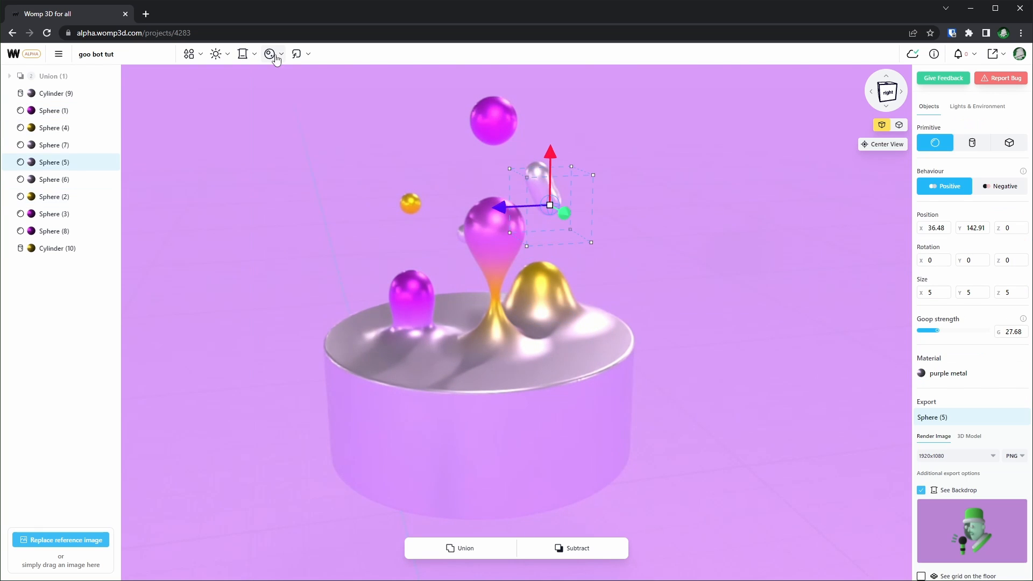
Apply Copy of purple metal to the lower sphere of the elongated floating droplet and orange metal to its upper sphere.
click(643, 175)
drag(642, 173, 528, 222)
click(528, 178)
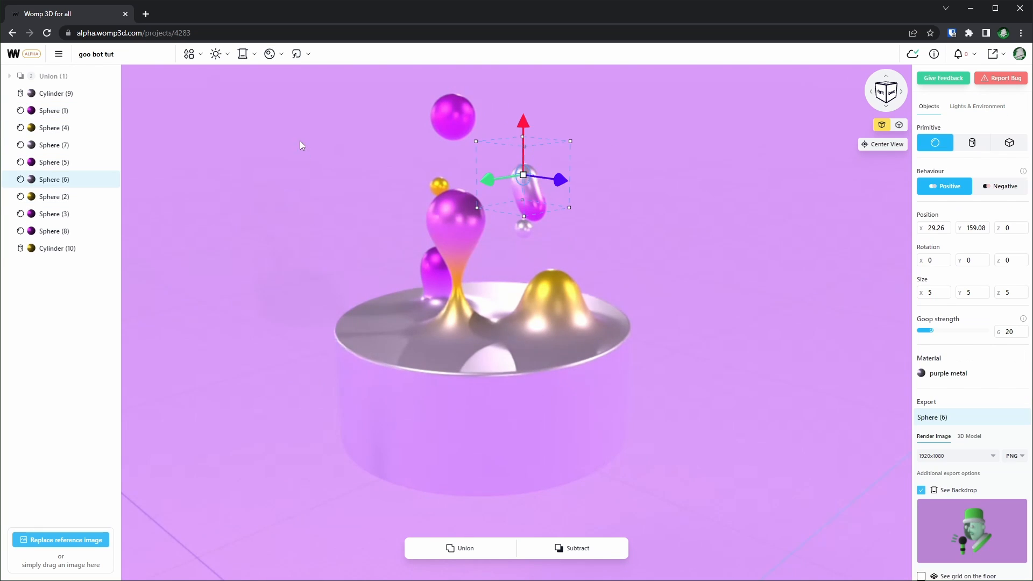
click(270, 54)
click(150, 141)
click(653, 164)
drag(653, 164, 705, 137)
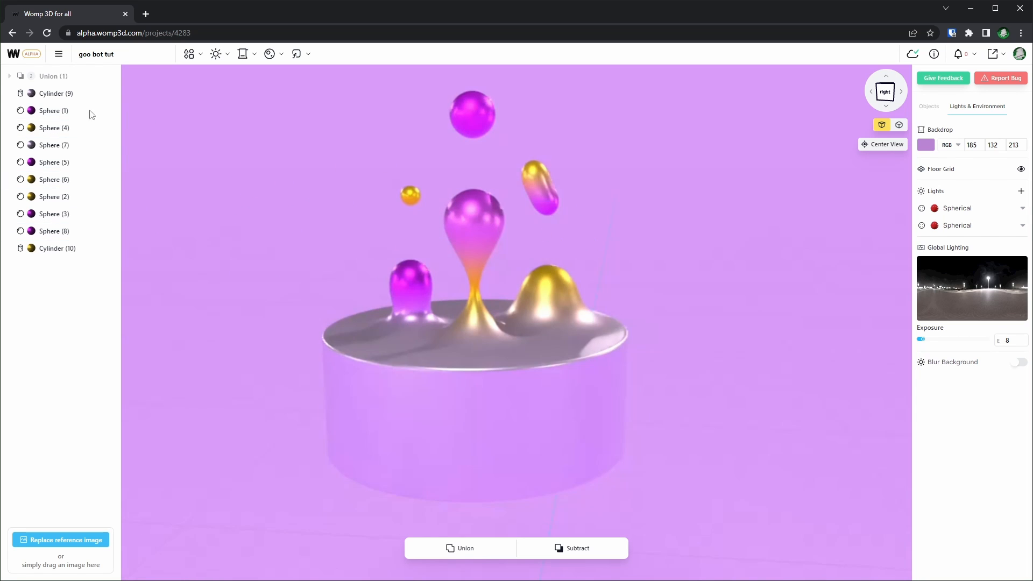
Combine Cylinder (9) through Cylinder (10) into a union, and show the hidden Union (1).
click(66, 95)
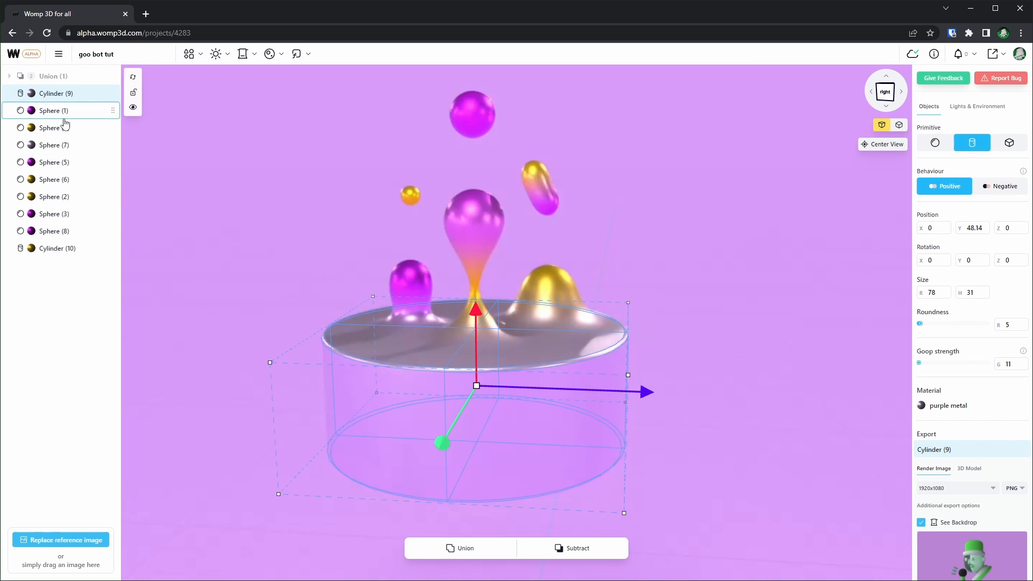
shift+click(79, 249)
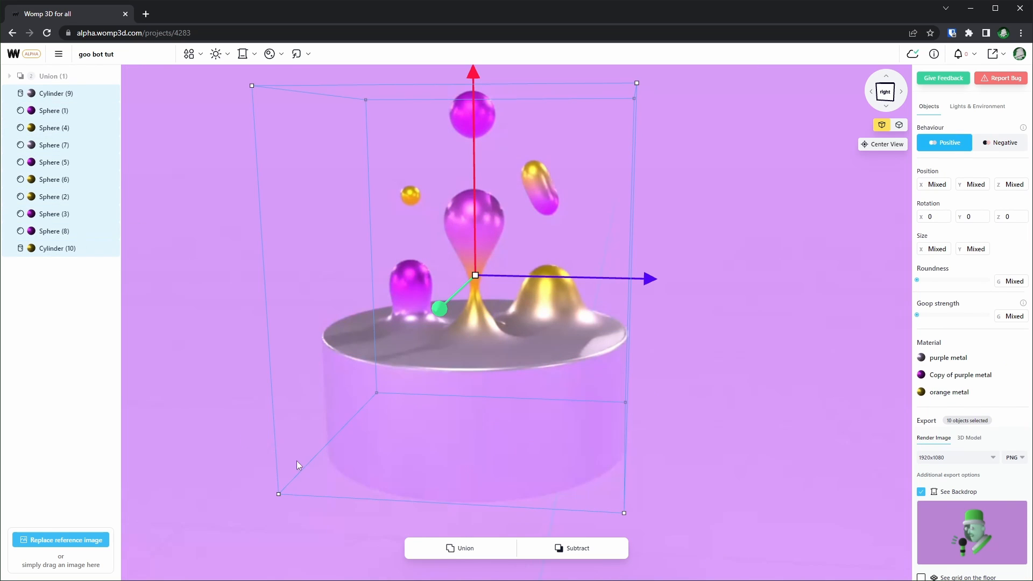
click(479, 549)
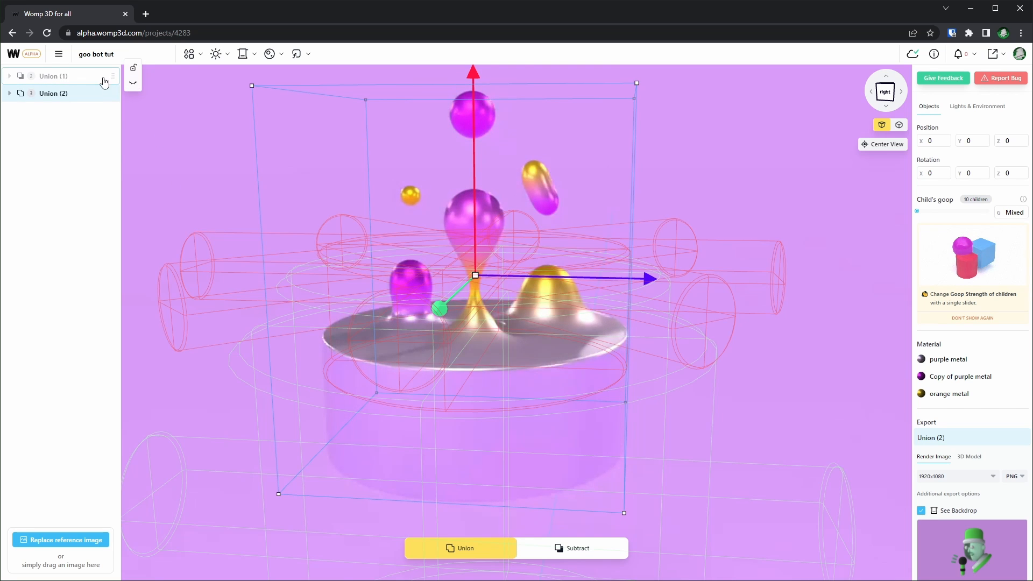
click(133, 83)
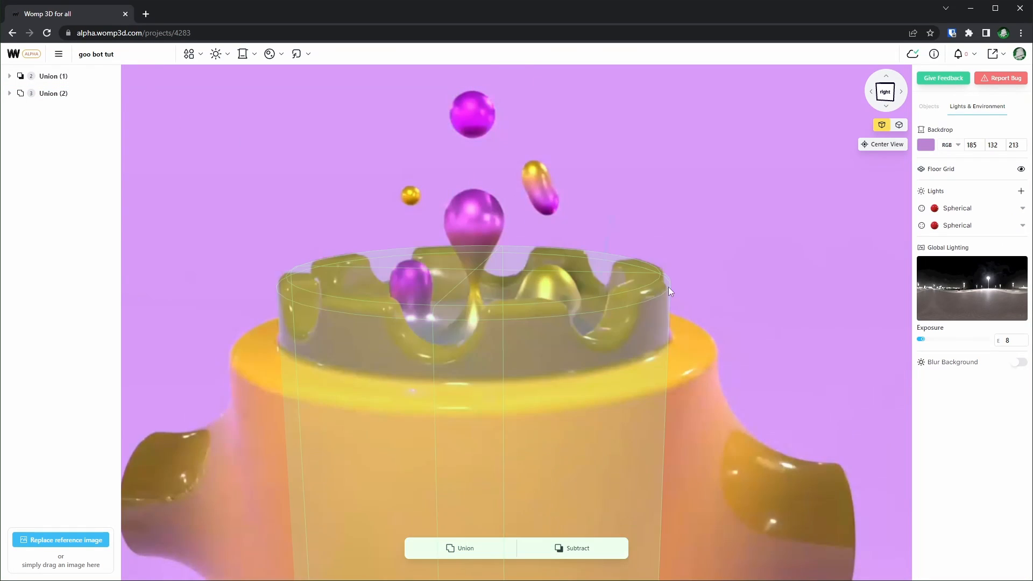
scroll(791, 210, down, 5)
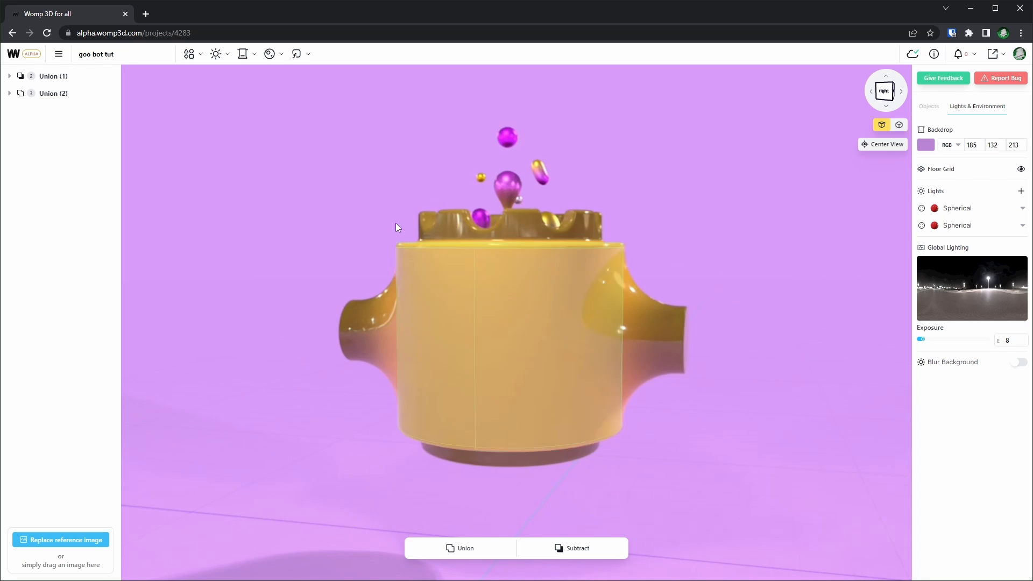
Add a sphere and move it in front of the orange body, at Y -29.24 and Z -162.54.
click(75, 93)
click(193, 68)
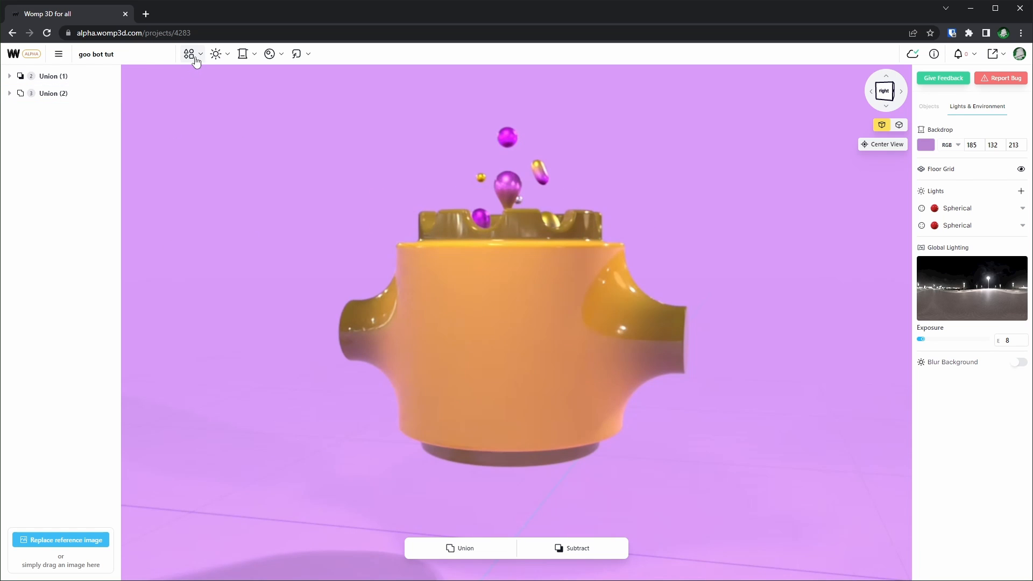
click(199, 58)
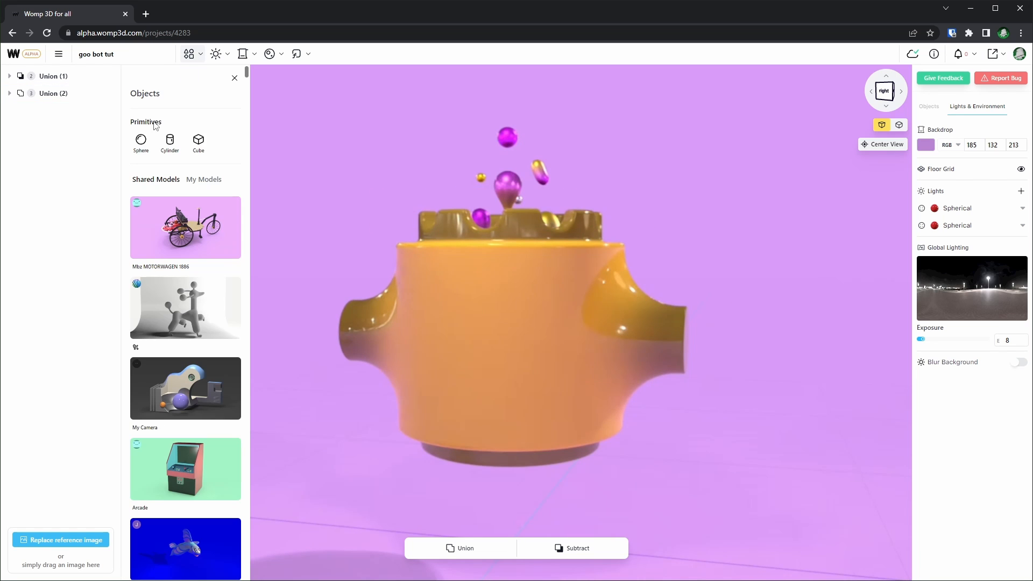
click(141, 141)
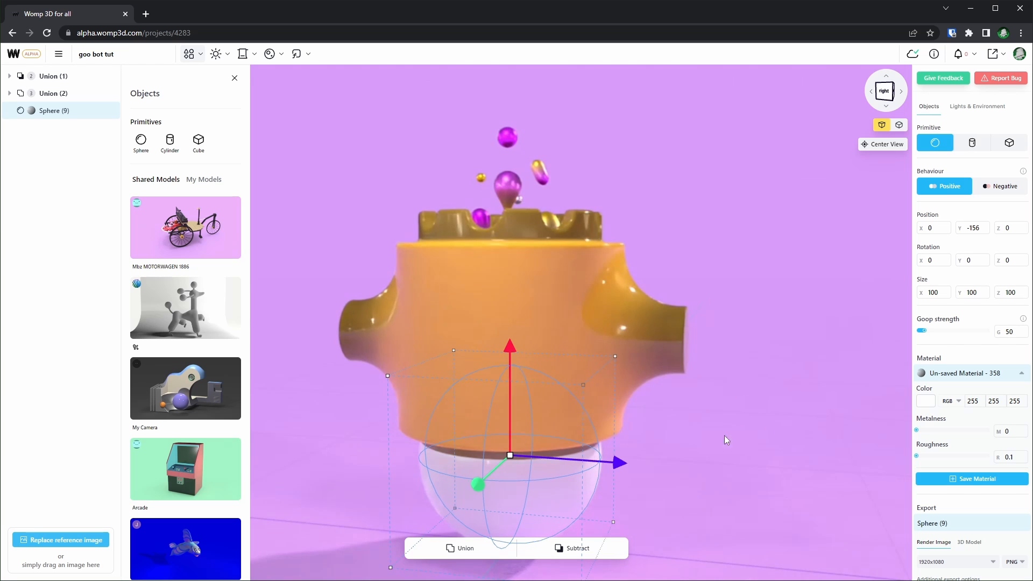
drag(727, 440, 301, 514)
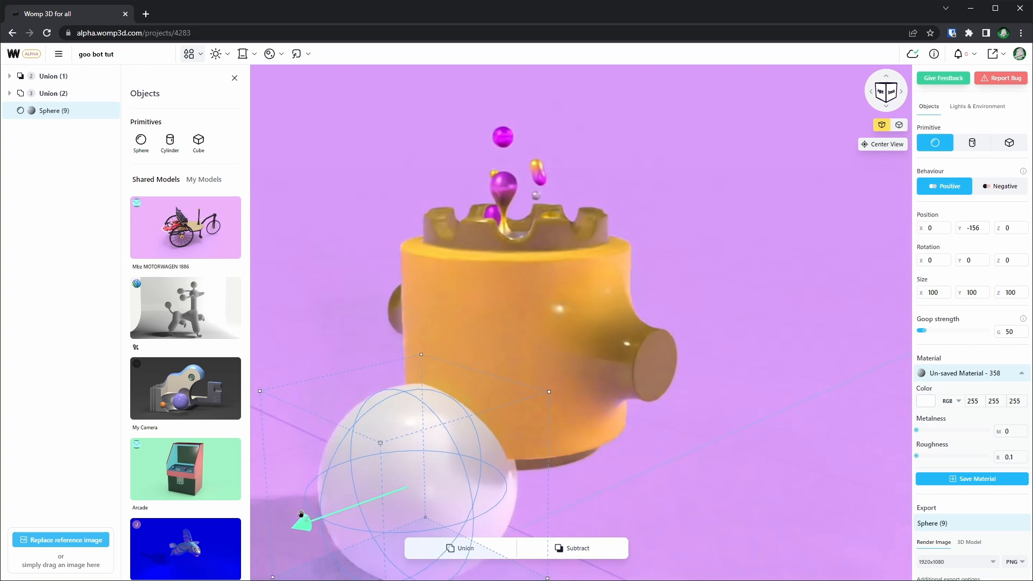
drag(392, 345, 376, 249)
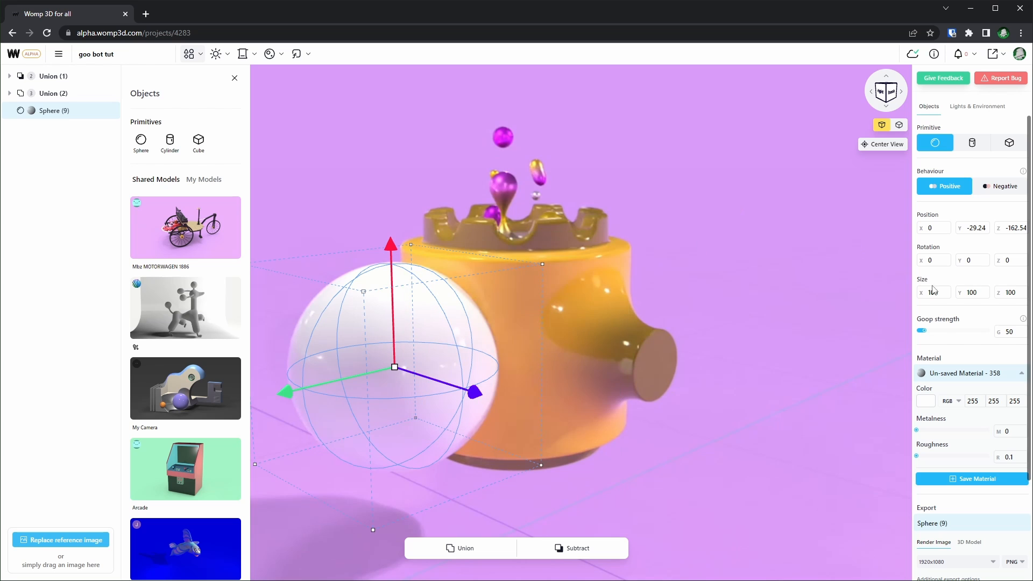
Apply the purple metal material to the new sphere and resize it to 59 on all axes, at Y -19.17.
click(216, 55)
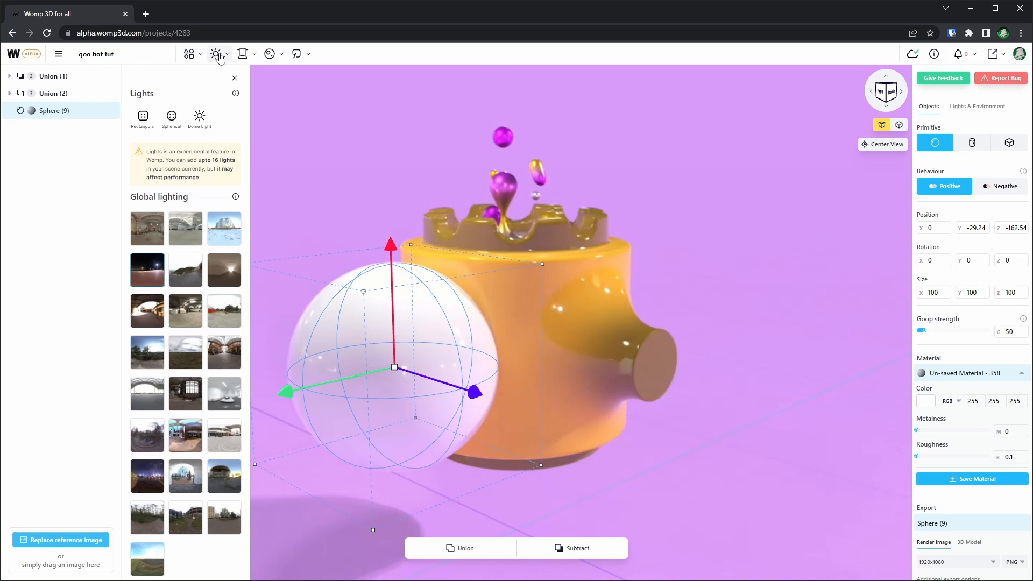
click(270, 54)
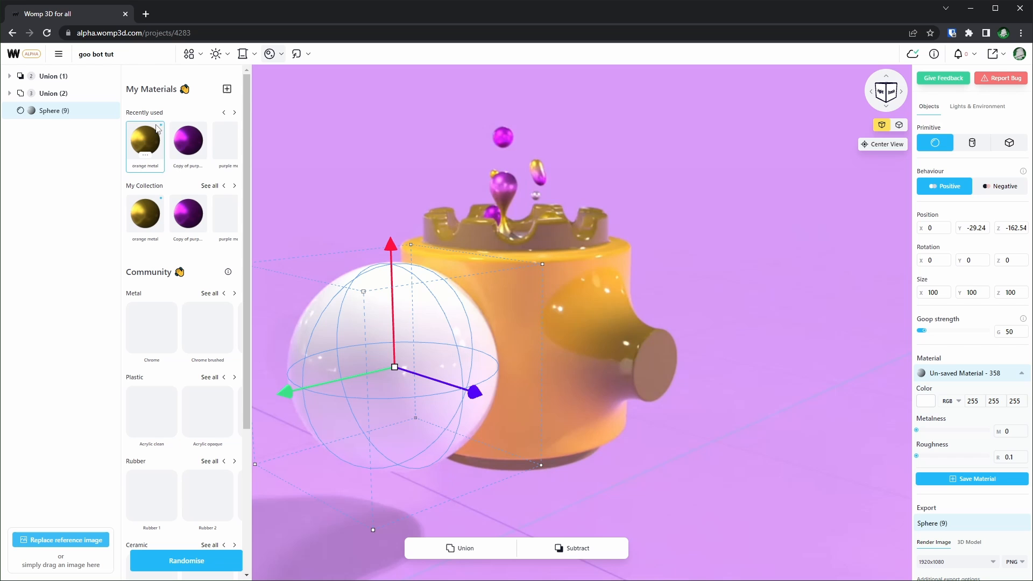
click(225, 138)
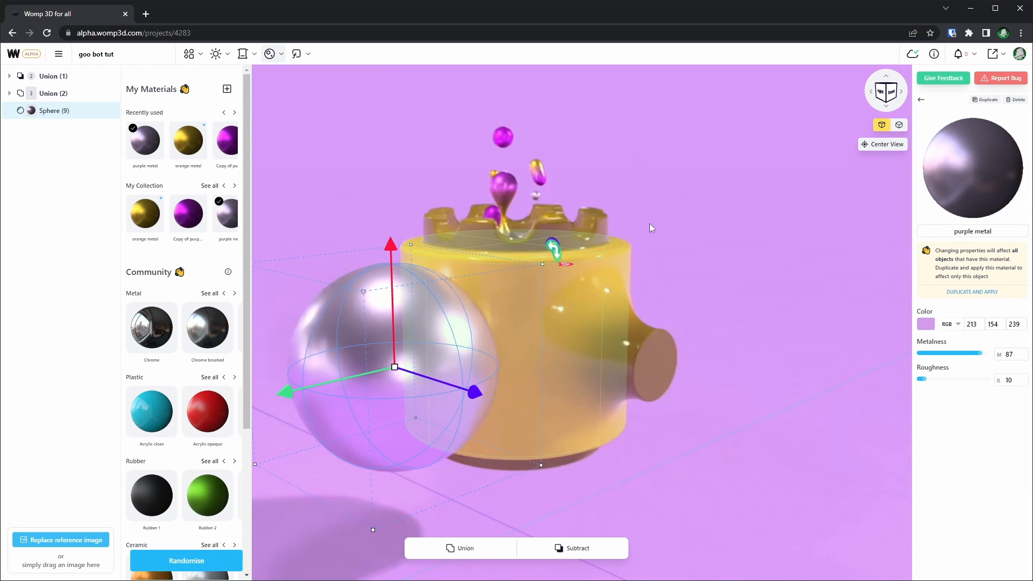
click(879, 96)
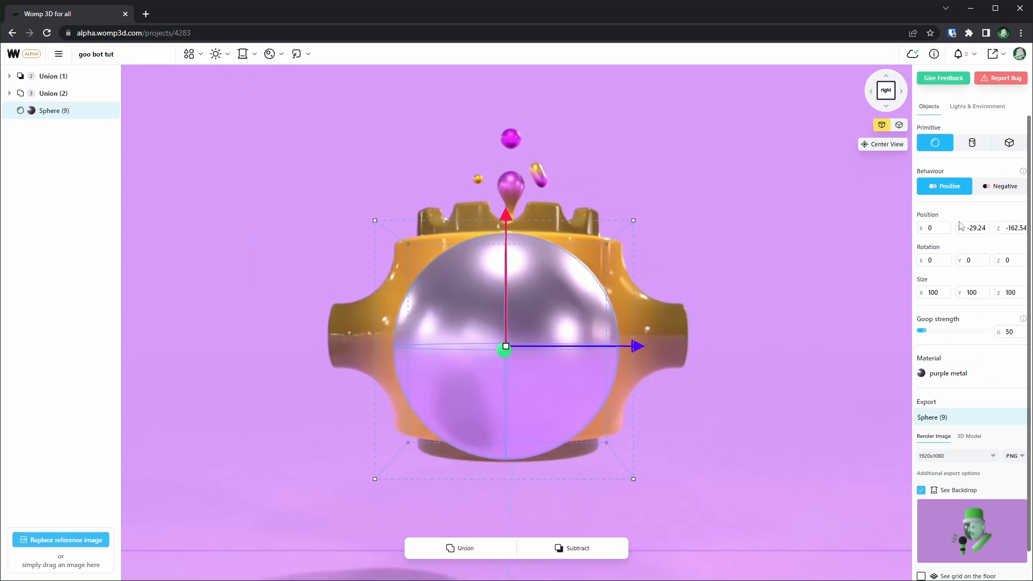
drag(940, 292, 825, 302)
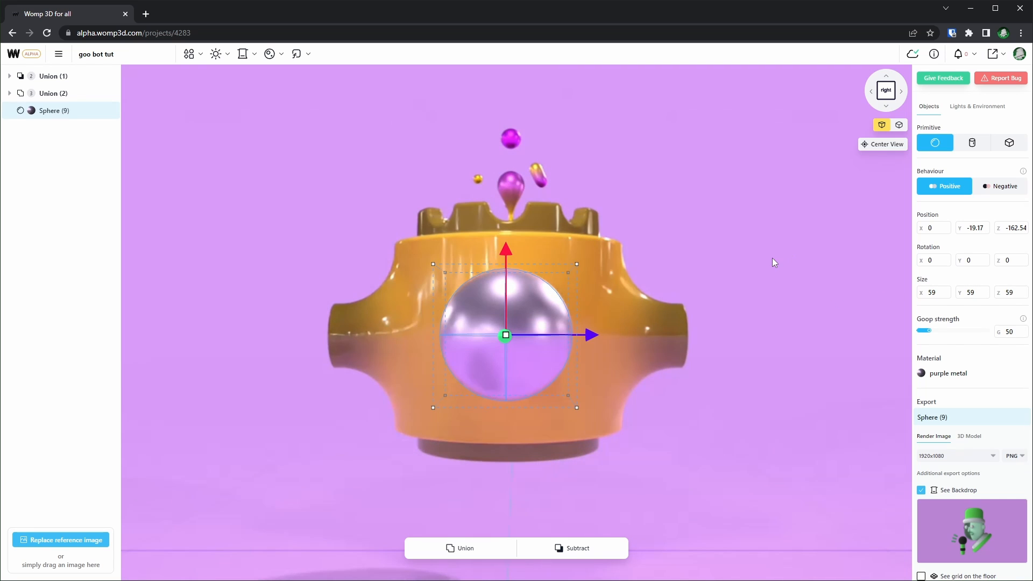
Duplicate the metal sphere to X 162.44 and give the copy its own duplicated material with RGB 23, 0, 33, metalness 0 and roughness 38.
key(ctrl+v)
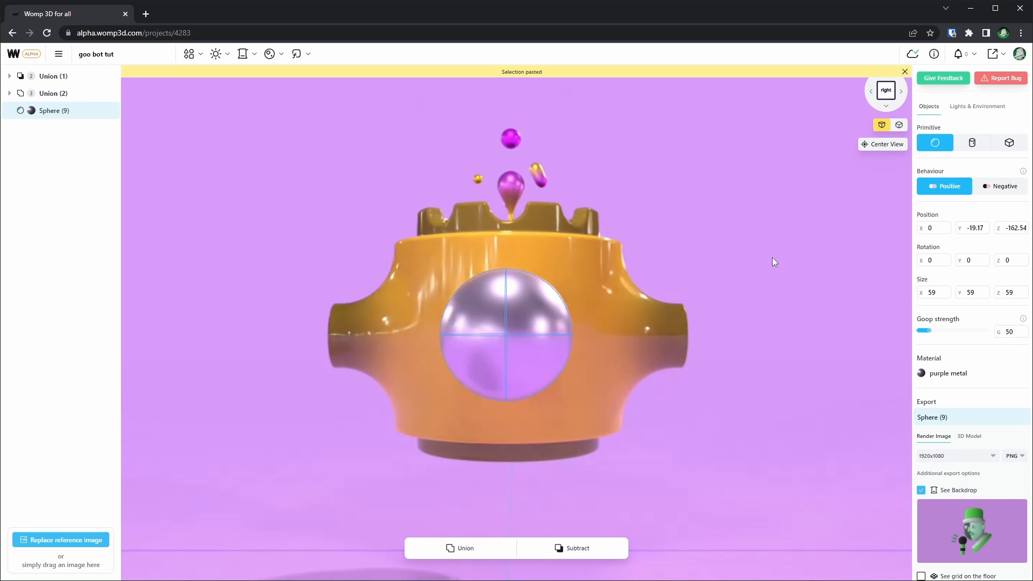
drag(592, 335, 771, 335)
click(965, 373)
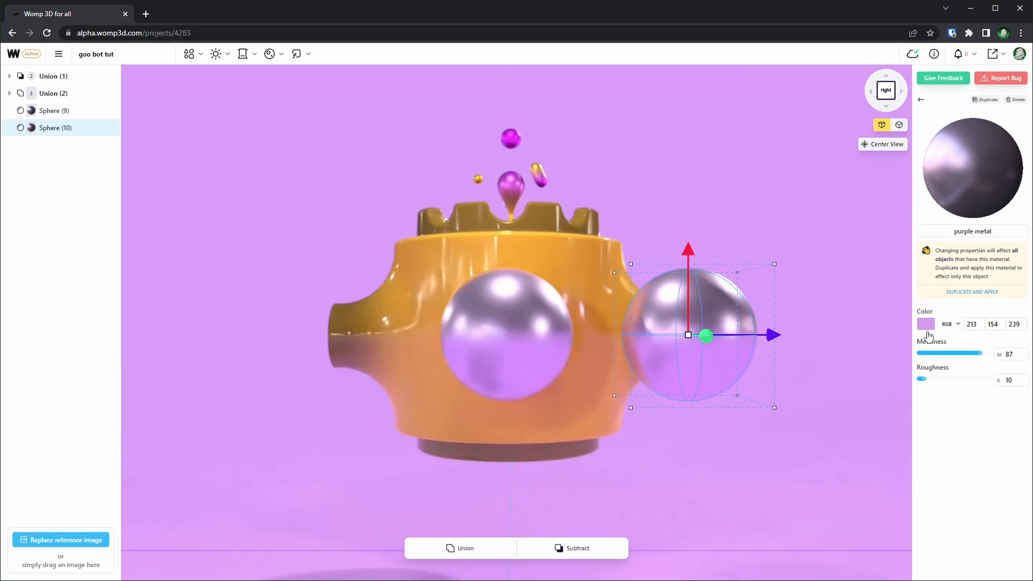
click(974, 293)
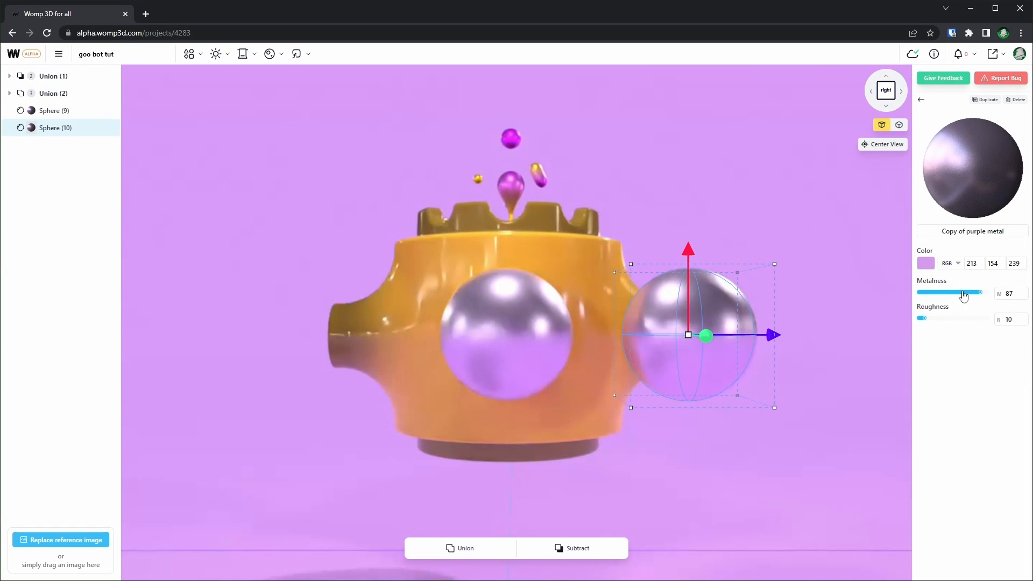
drag(922, 318, 958, 318)
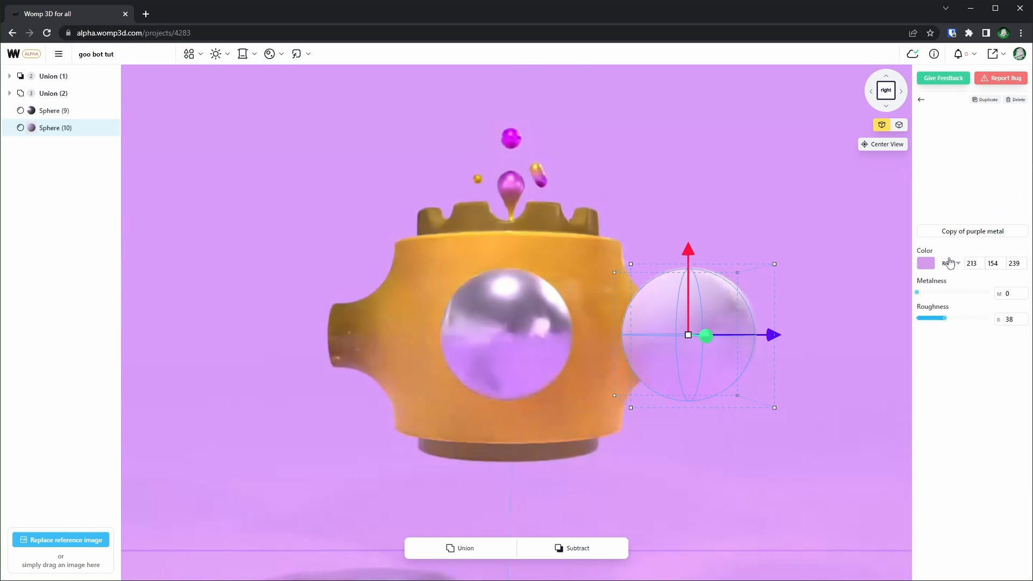
click(928, 265)
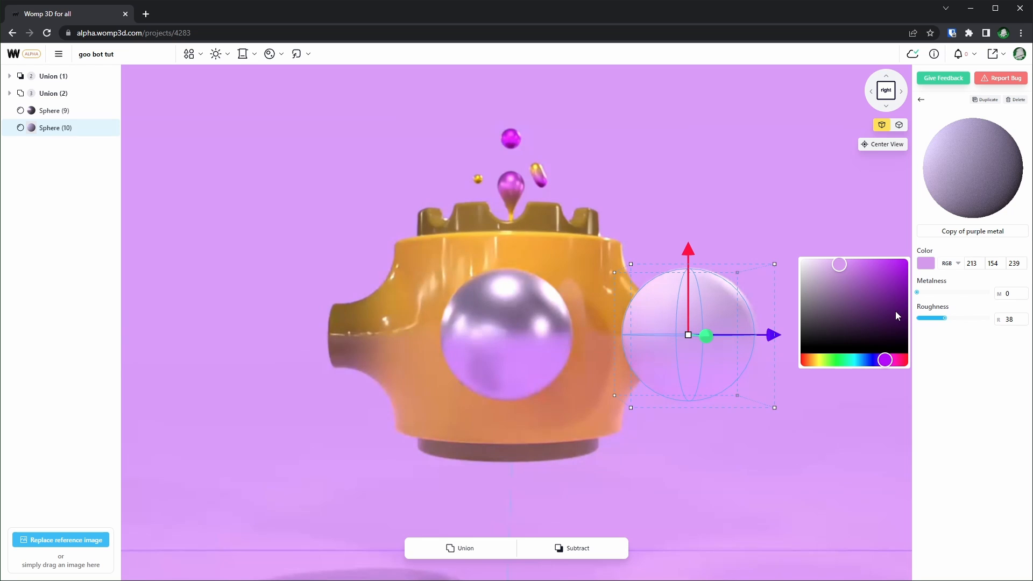
drag(898, 316, 909, 339)
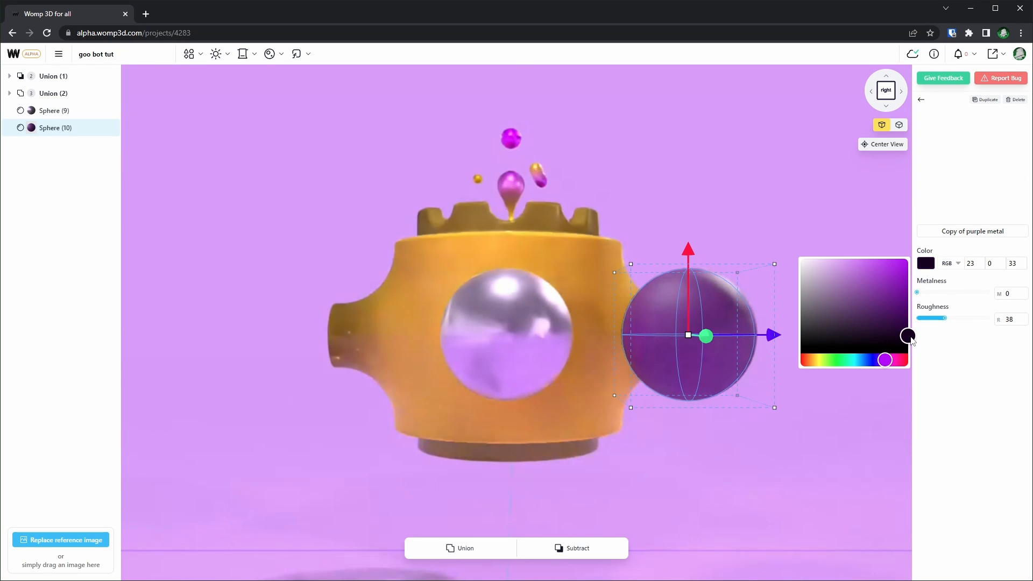
Set the goop strength to 0 on the main body cylinder and to 5 on the dark sphere, moved to X 75.7.
click(522, 328)
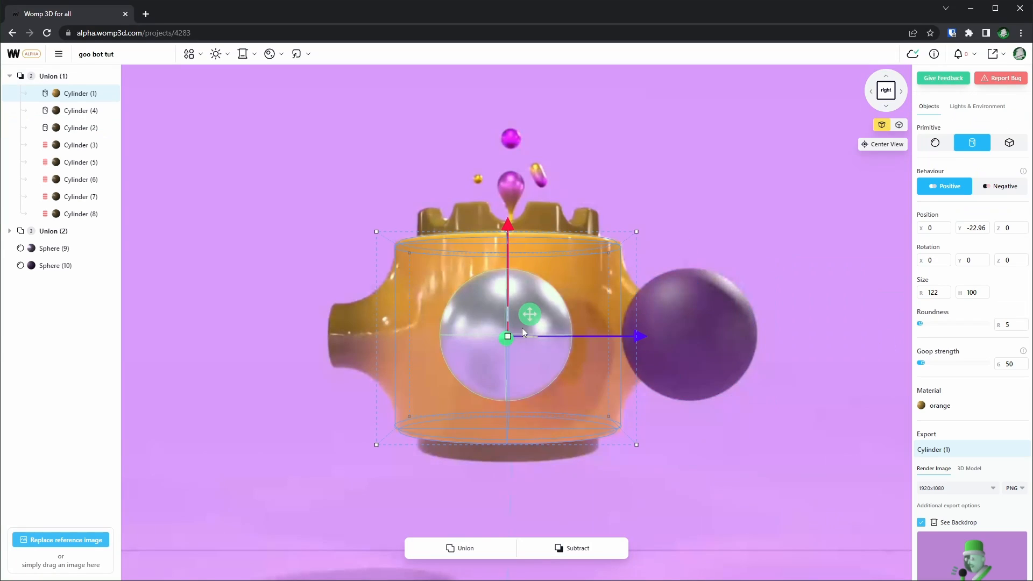
double_click(1016, 365)
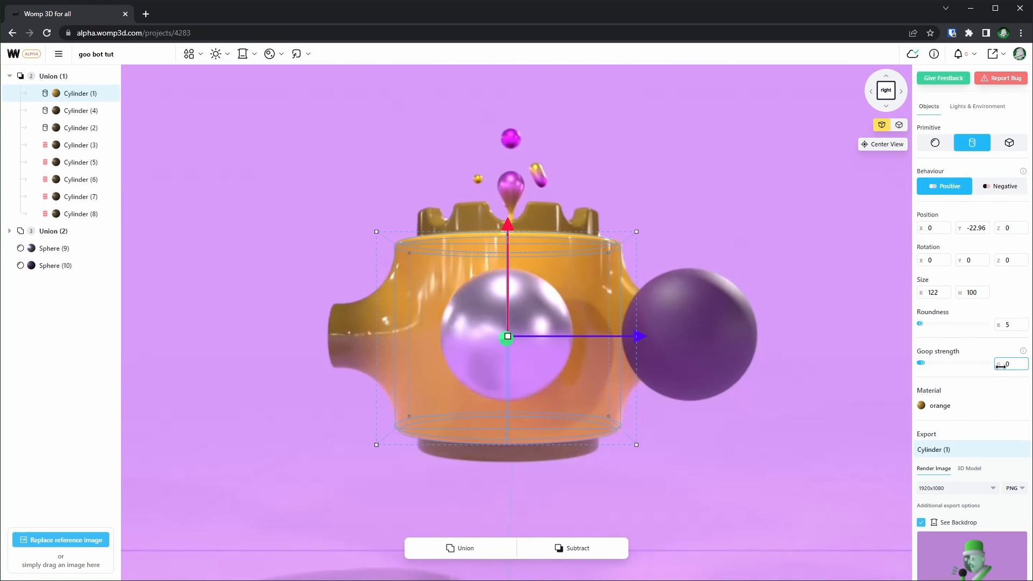
click(697, 335)
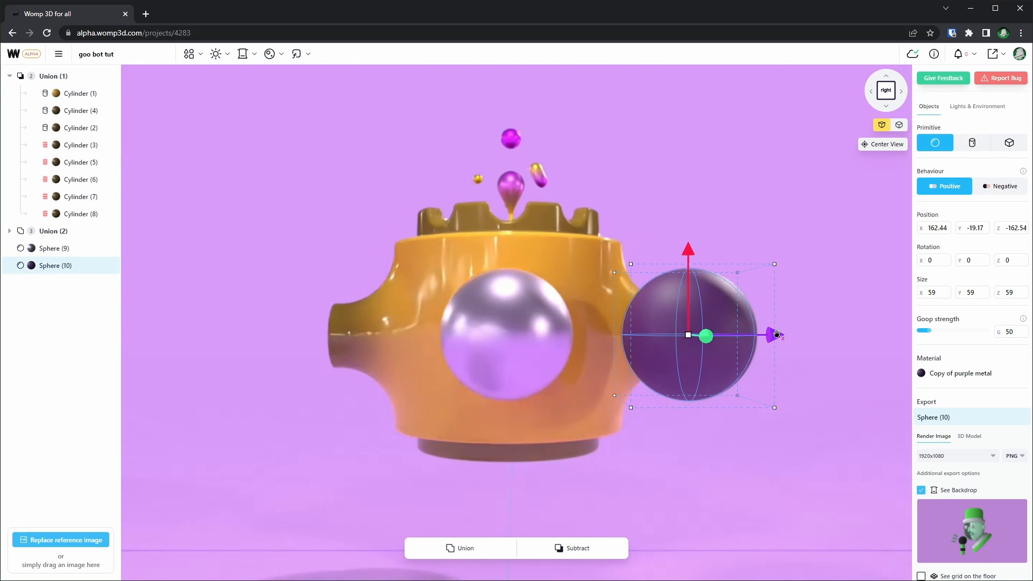
drag(781, 336, 676, 338)
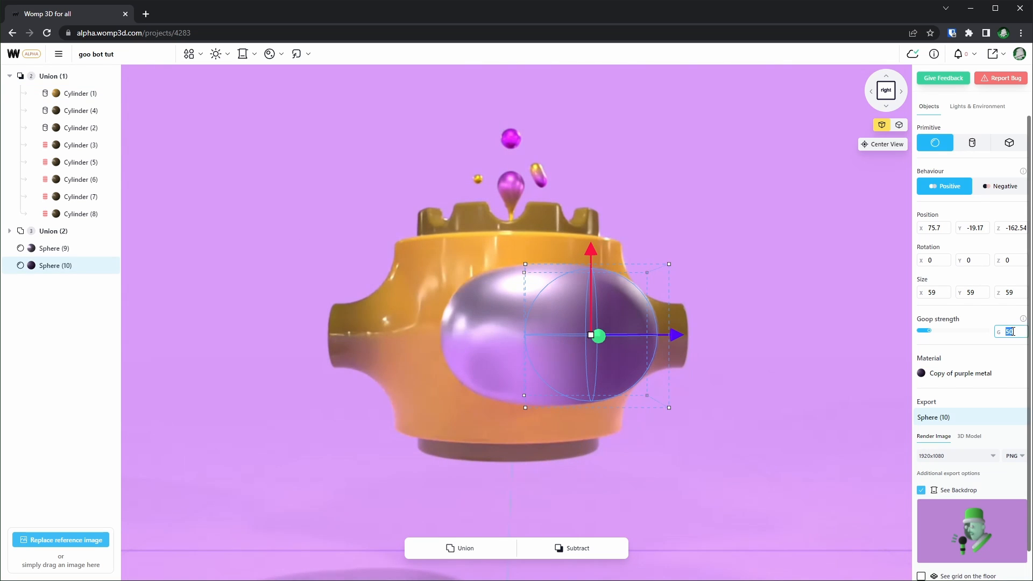
text(5)
Shrink the dark sphere to 14 on all axes and place it on the metal sphere's front, at X 16.73 and Z -218.12.
drag(683, 415, 721, 375)
click(883, 145)
drag(652, 333, 506, 324)
drag(278, 346, 268, 352)
drag(915, 292, 821, 307)
drag(343, 331, 290, 347)
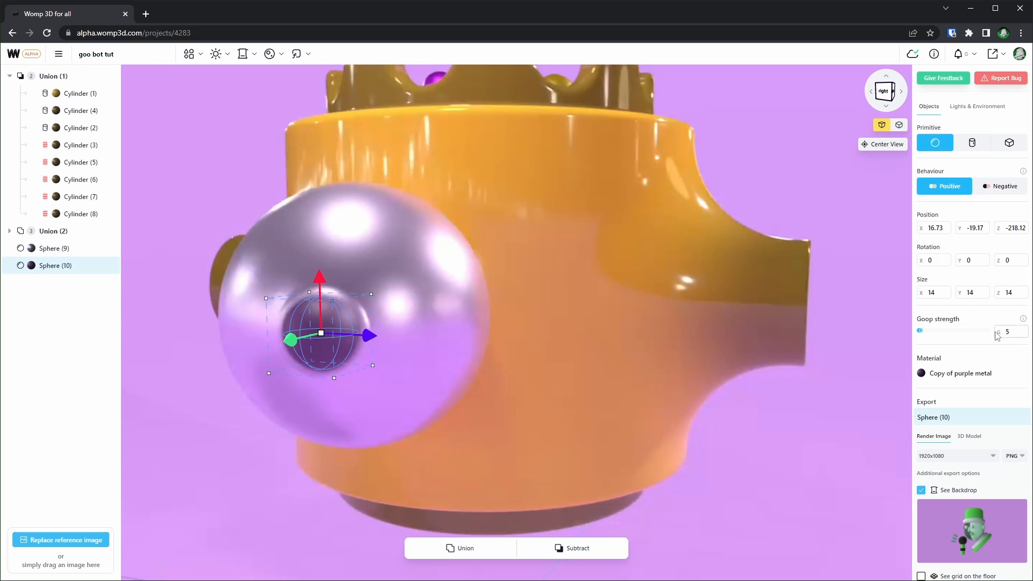
Set the dark sphere's goop strength to 3 and mirror it into a pair of eyes, size 12, at X 26.78 and Y -29.21.
drag(823, 314, 932, 340)
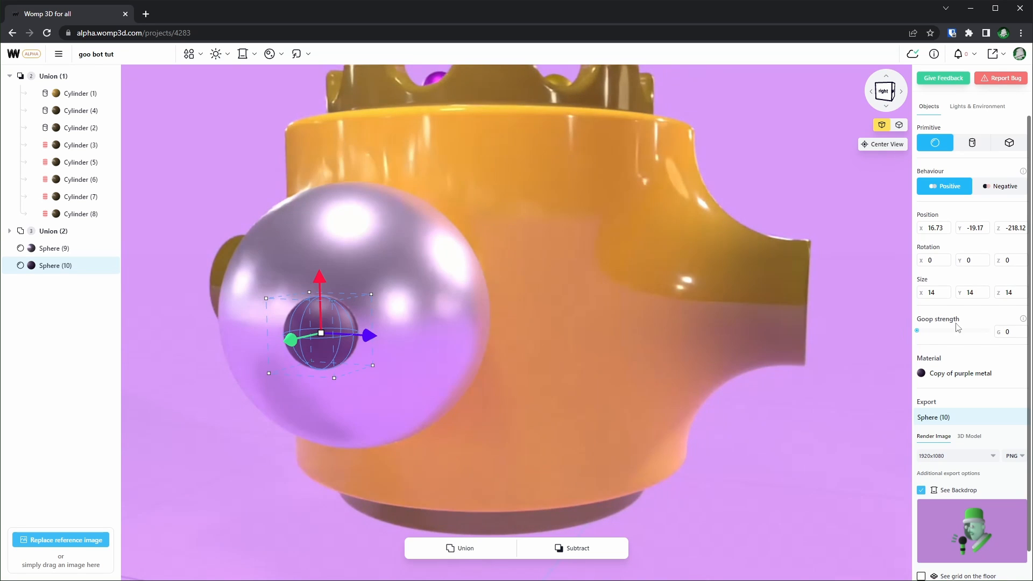
text(3)
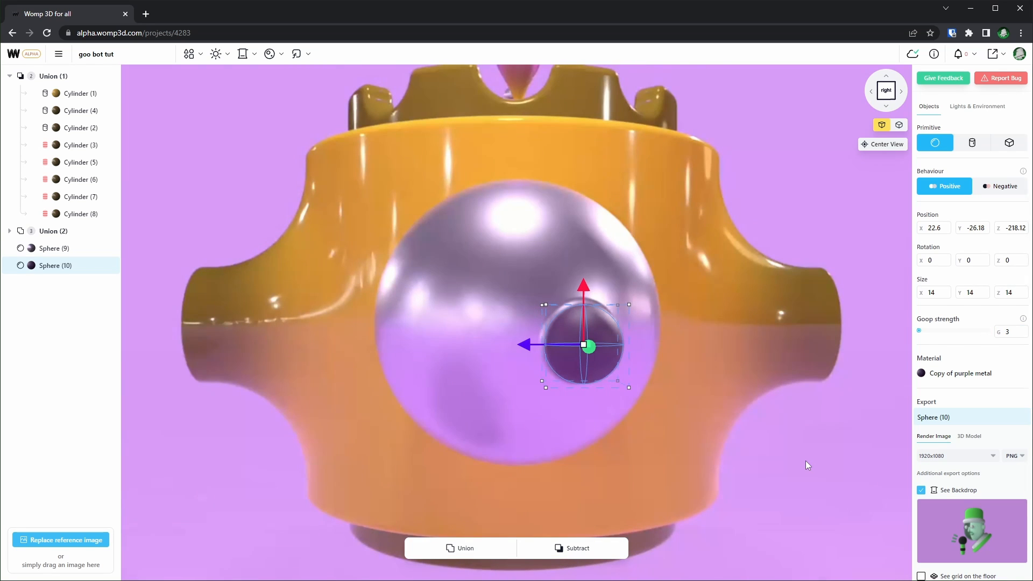
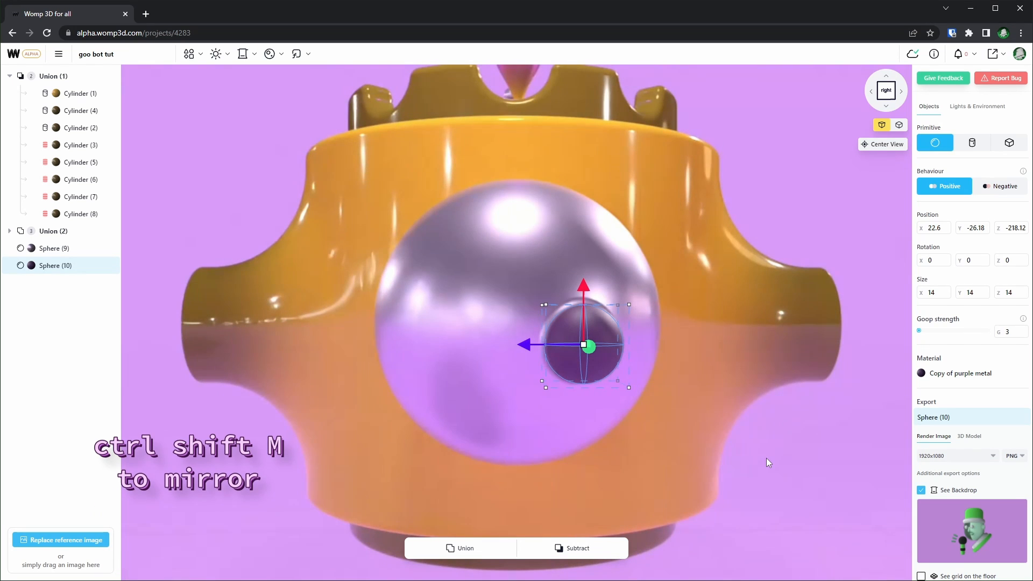
key(ctrl+shift+m)
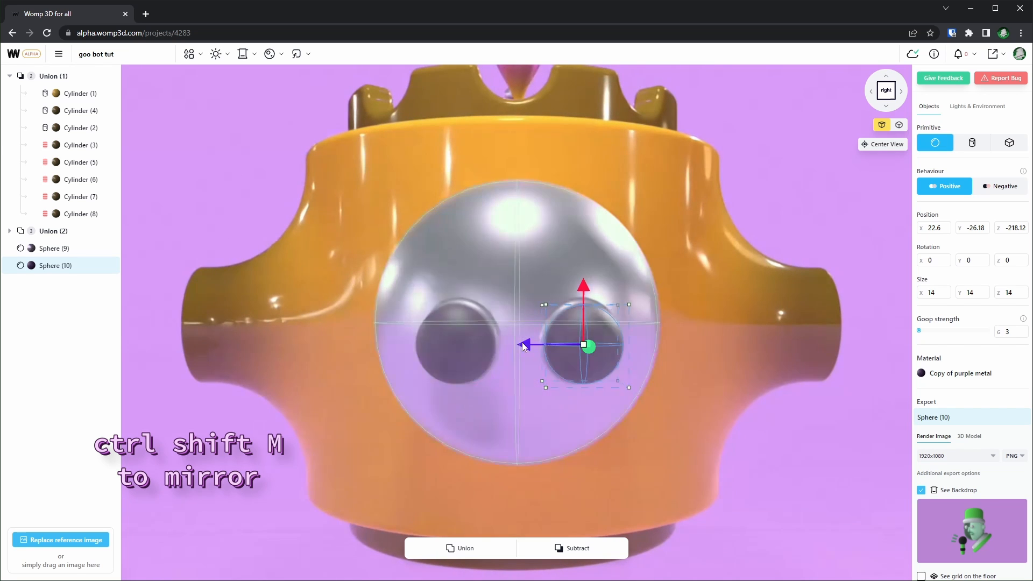
drag(531, 348, 539, 347)
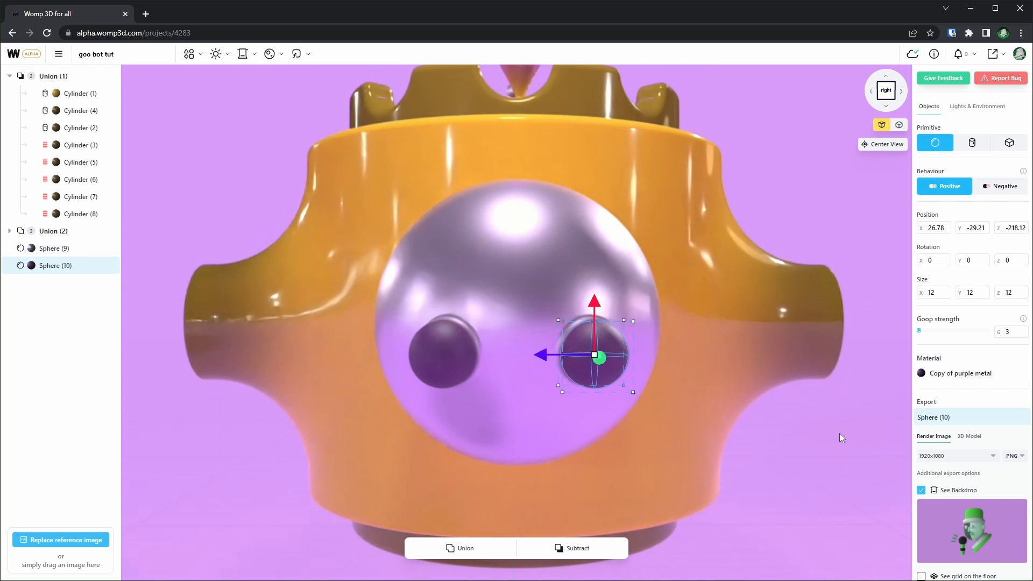
Duplicate the mirrored eye sphere upward to Y -10.1 and change the copy's primitive to a cube.
key(ctrl+v)
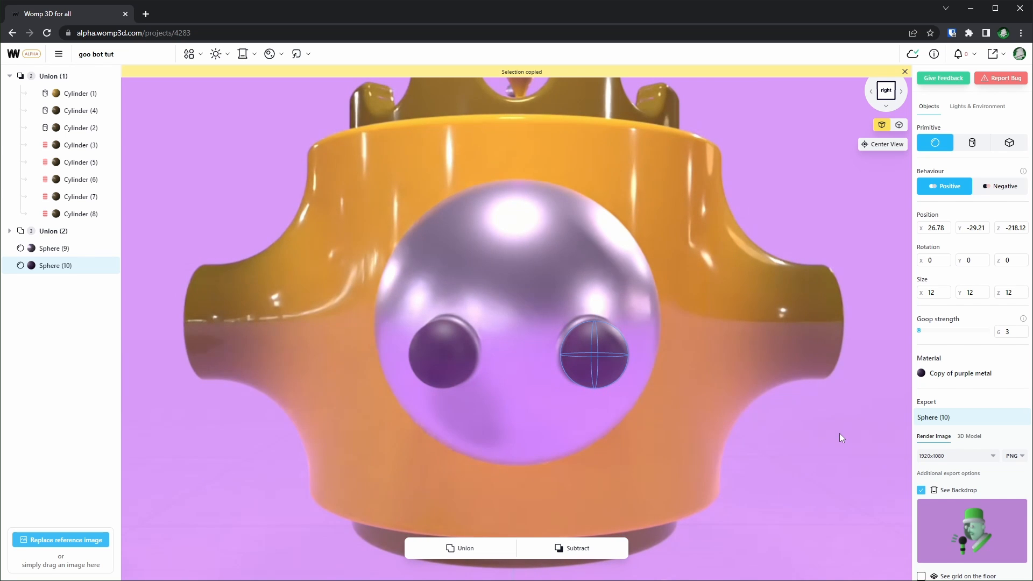
drag(596, 301, 588, 247)
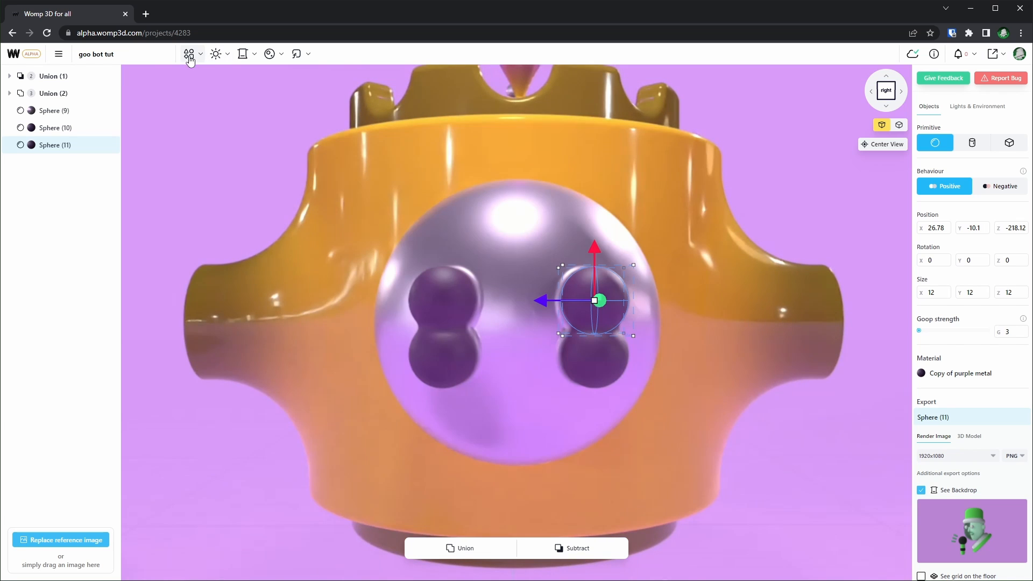
click(190, 54)
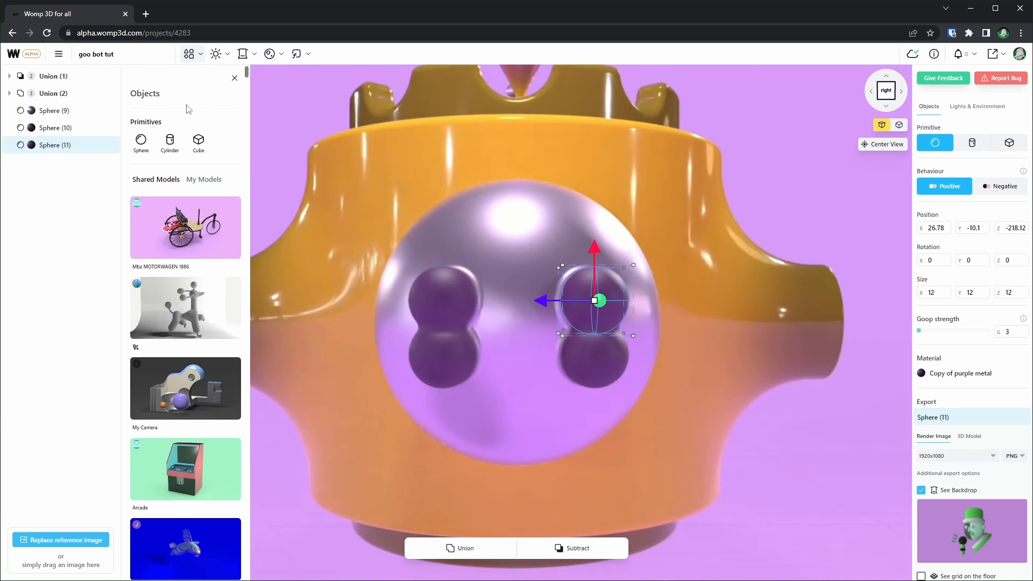
click(209, 137)
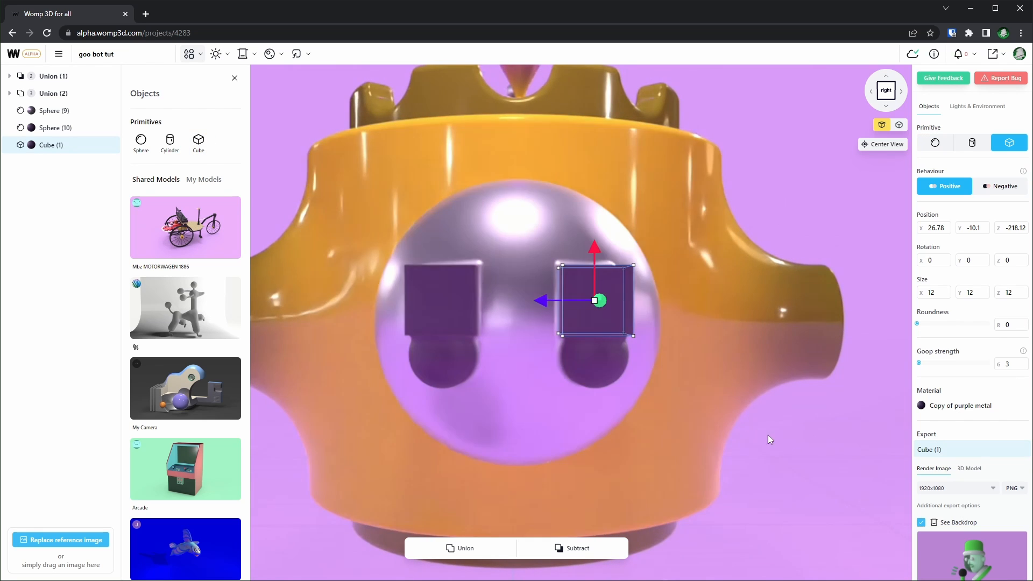
Resize the mirrored cube to 15.82 in X and 7.73 in Y, and place it over the eye at X 25.8, Y -14.37.
drag(550, 301, 539, 300)
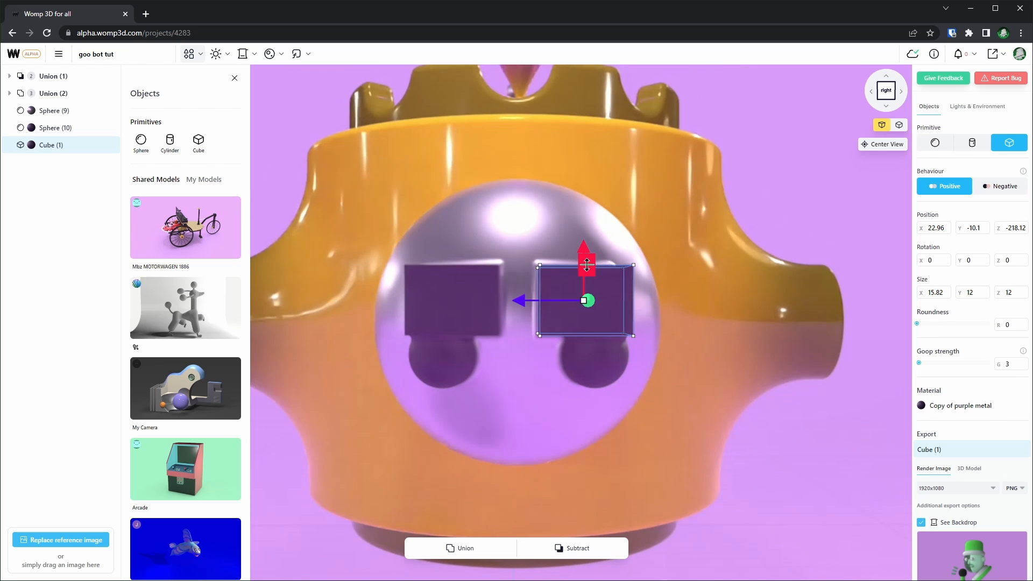
drag(587, 267, 587, 291)
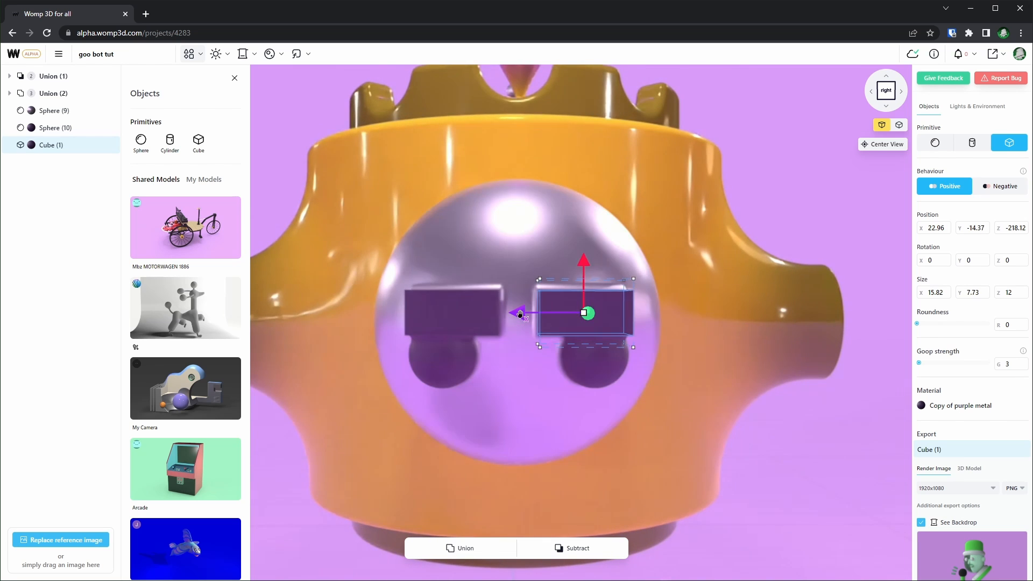
drag(542, 319, 551, 318)
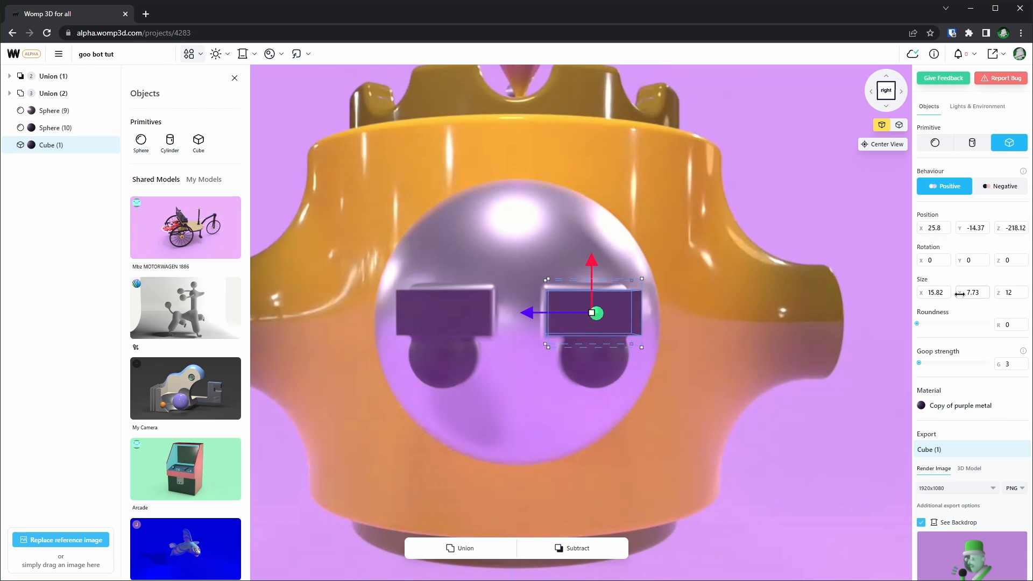
Set the cube's X size to 19 and tilt it into an angry eyebrow, with rotation about X 23.5, Y -13.5, Z 5.8.
drag(921, 292, 922, 292)
drag(798, 369, 688, 457)
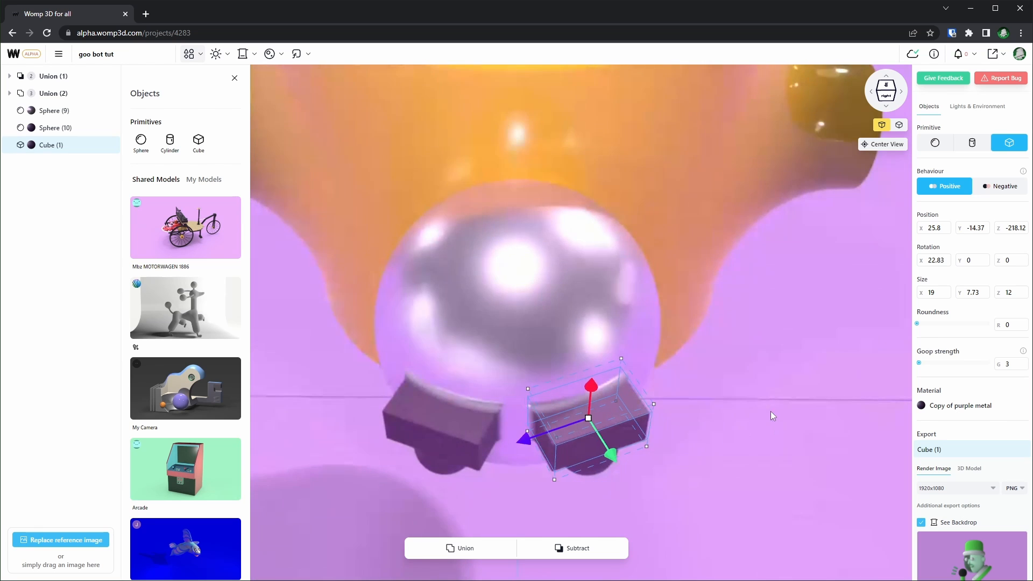
drag(768, 417, 508, 389)
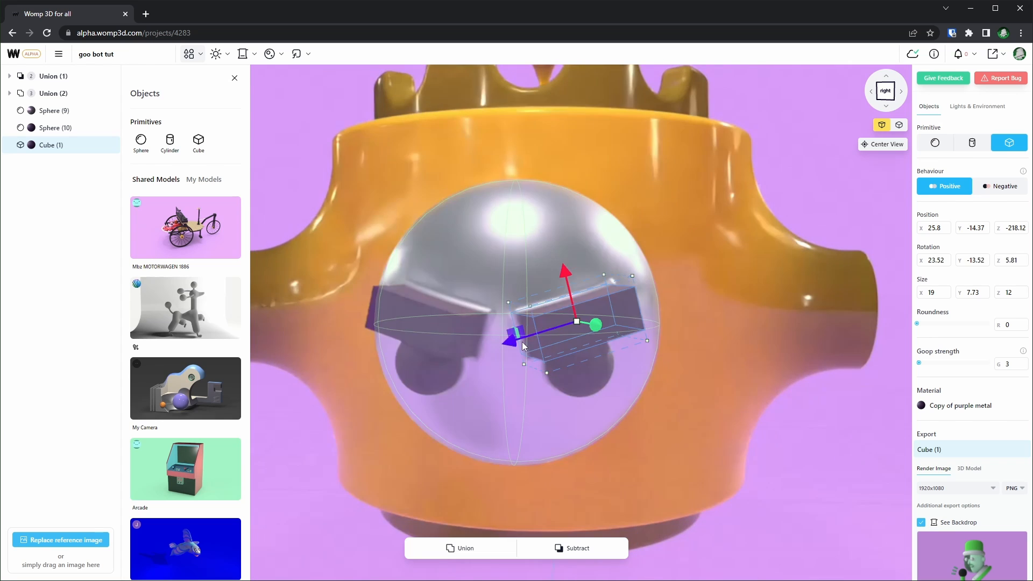
key(Escape)
Copy the large purple metal sphere that carries the eyes.
click(541, 224)
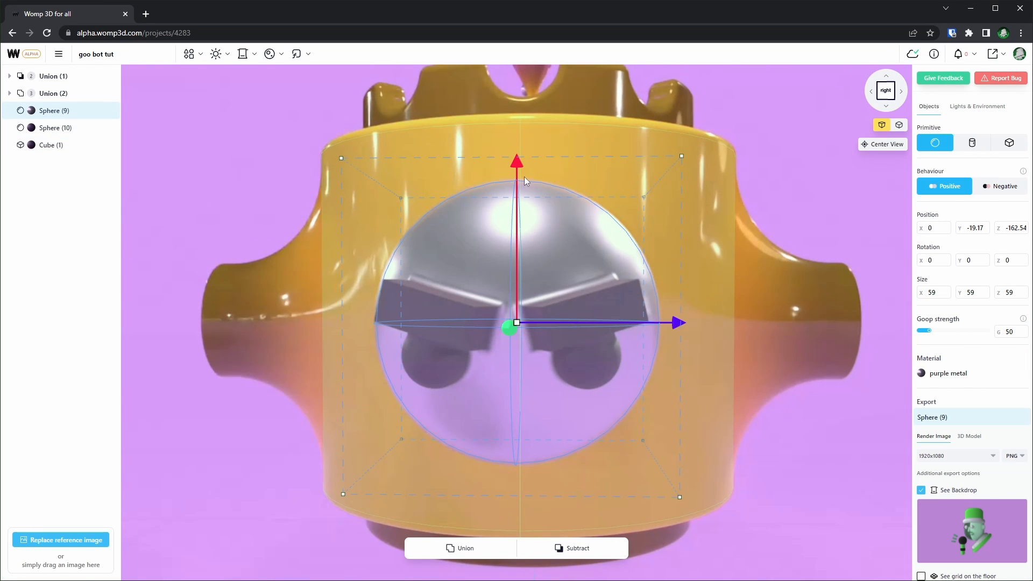
key(ctrl+v)
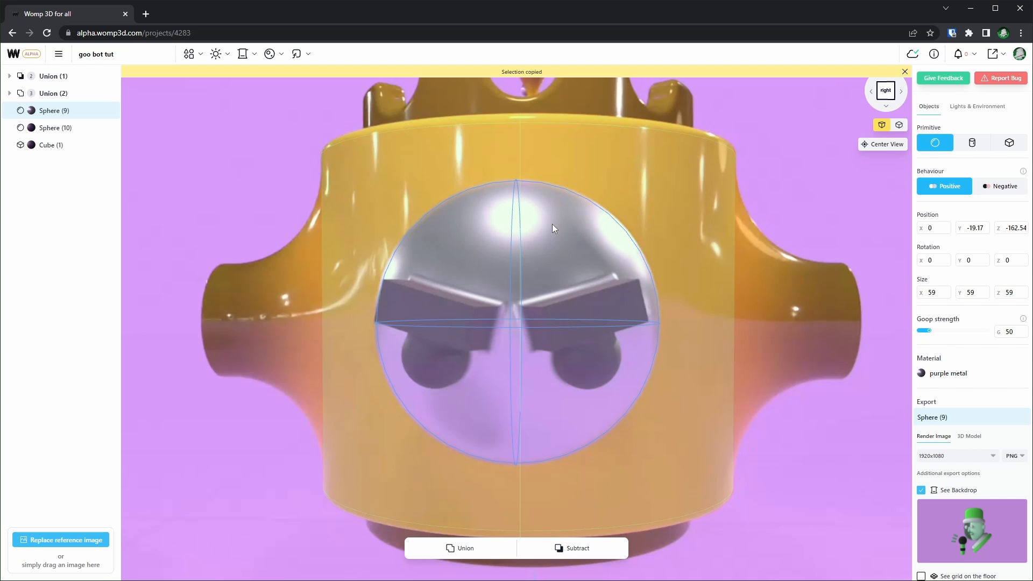
Convert the pasted copy of the head sphere into a cylinder and flatten it to a height of about 0.24 at the head's base.
click(203, 54)
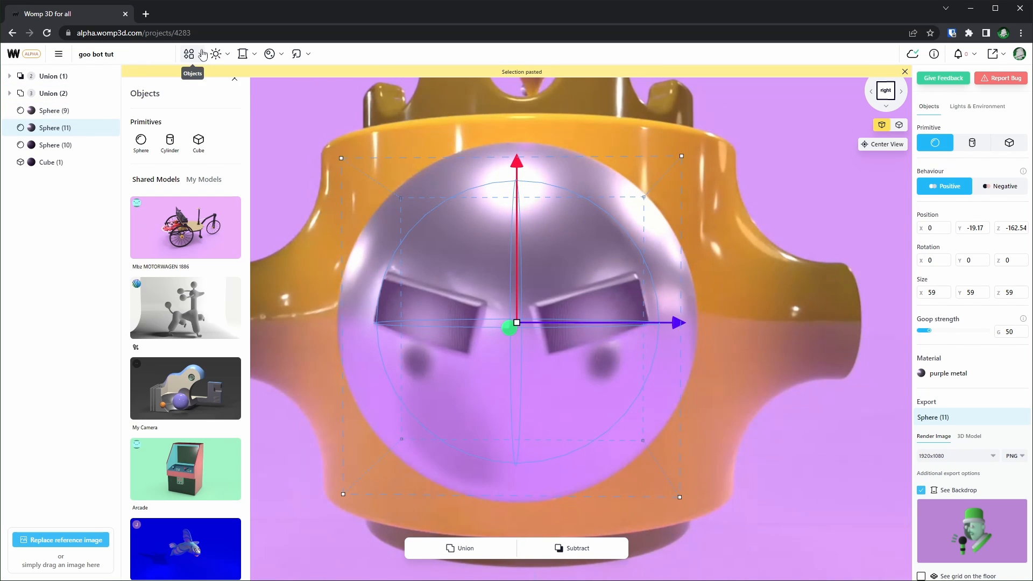
click(181, 136)
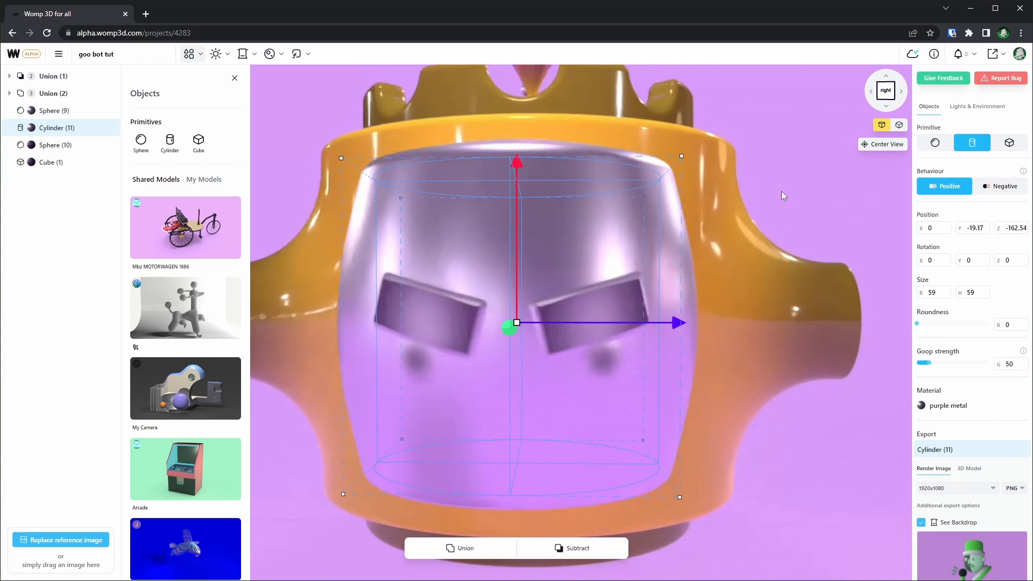
drag(511, 156, 509, 535)
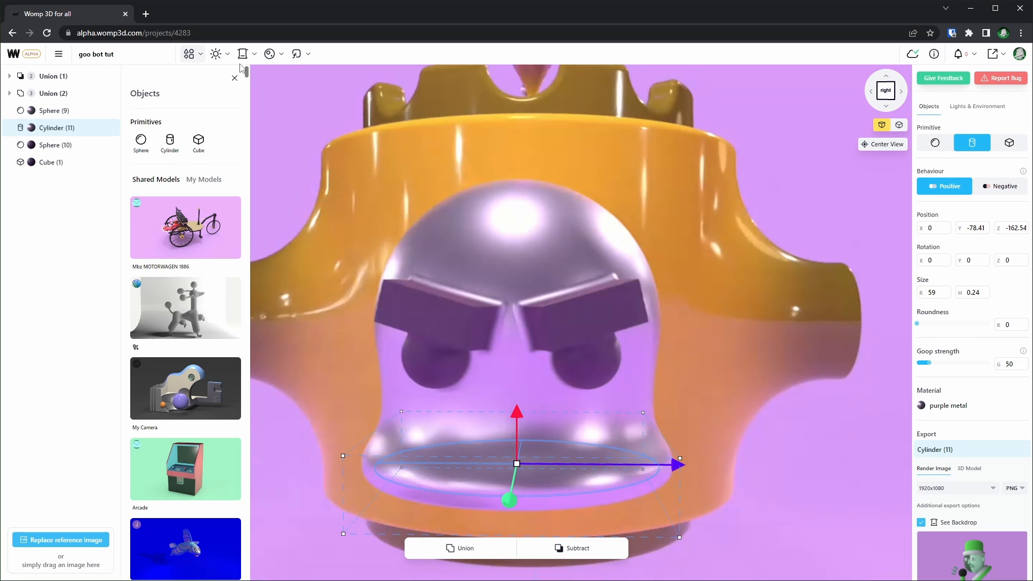
Apply the Copy of purple metal material to the flattened cylinder and set its goop strength to 3.
click(278, 56)
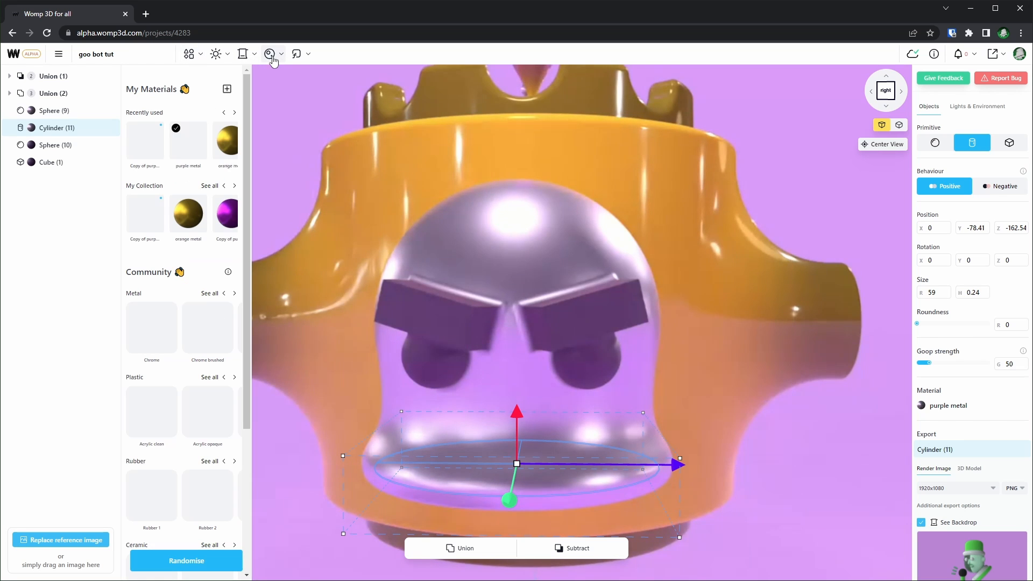
click(145, 141)
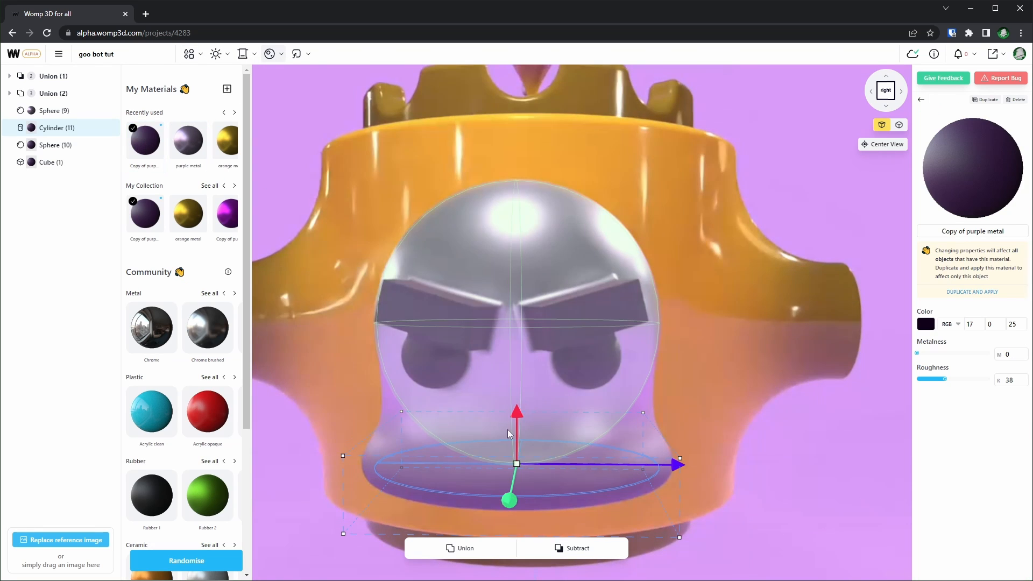
click(922, 100)
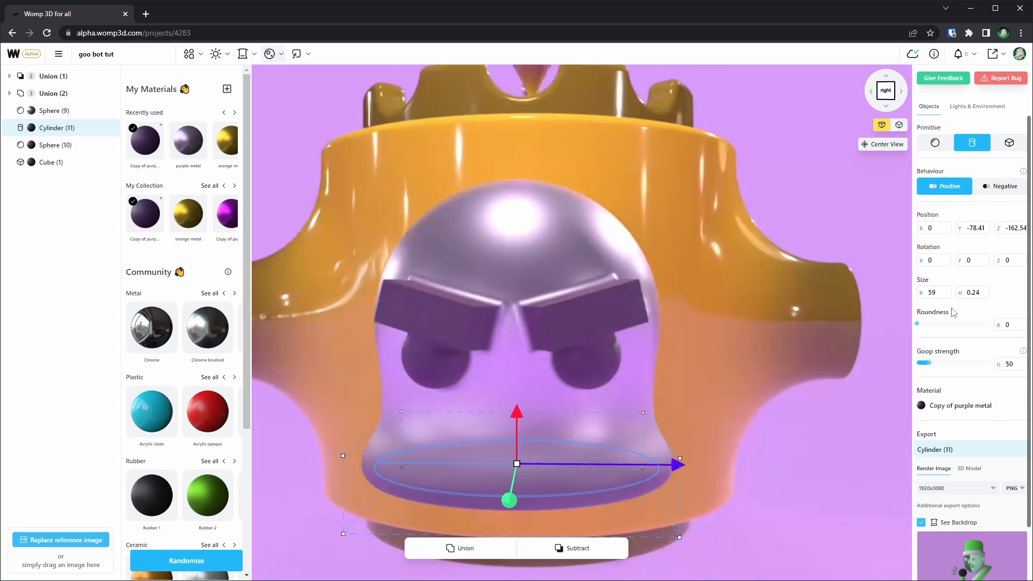
double_click(1022, 364)
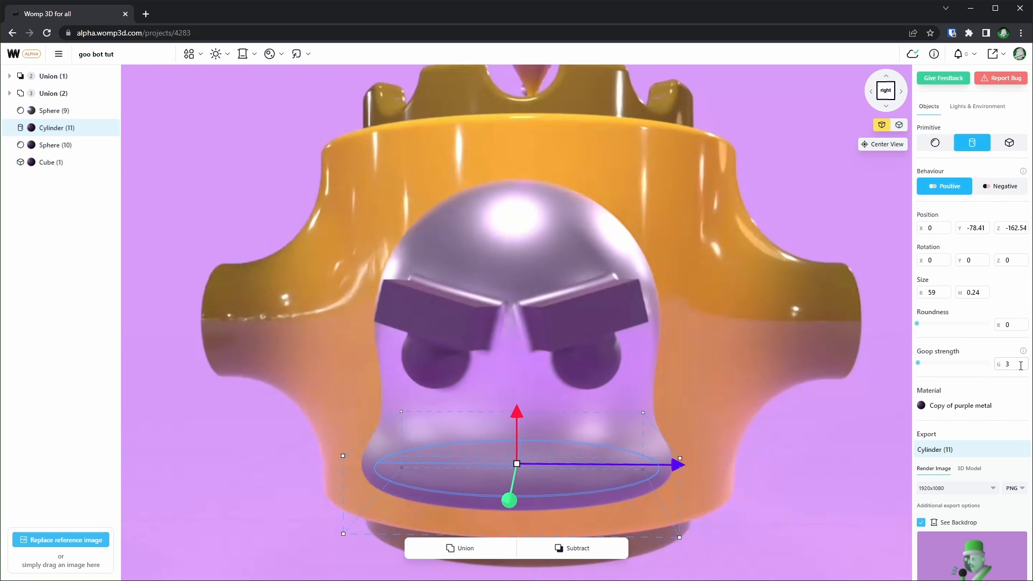
Raise the mouth disc to about Y -48.41 and give it a height of 2 and a roundness of 100.
drag(518, 411, 517, 340)
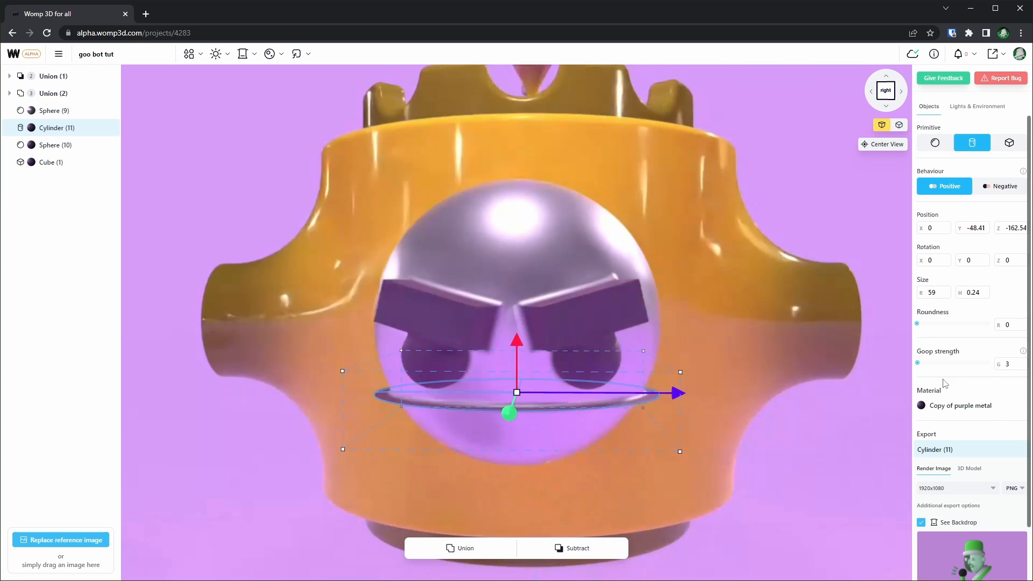
drag(959, 295, 966, 297)
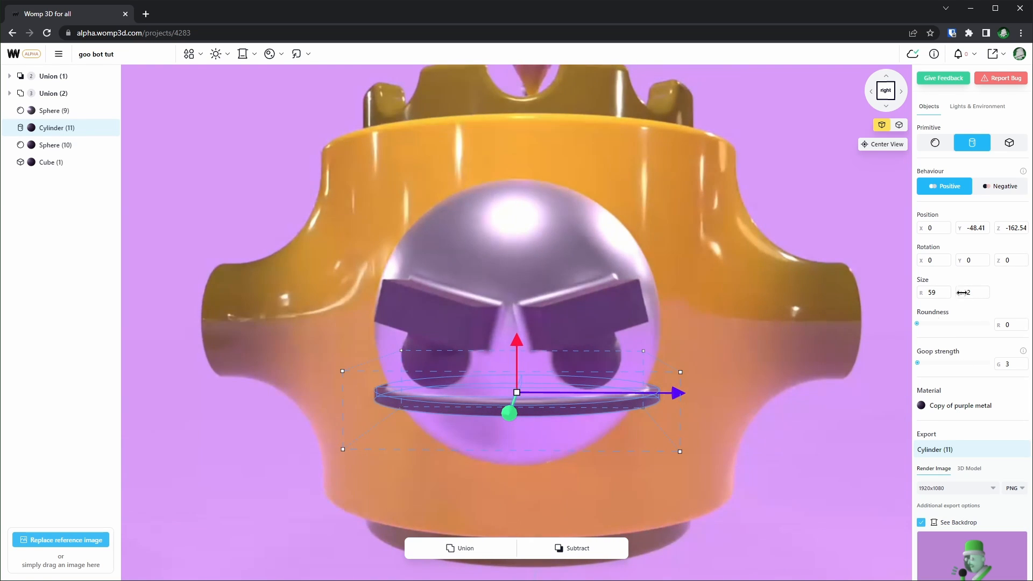
drag(917, 324, 1011, 326)
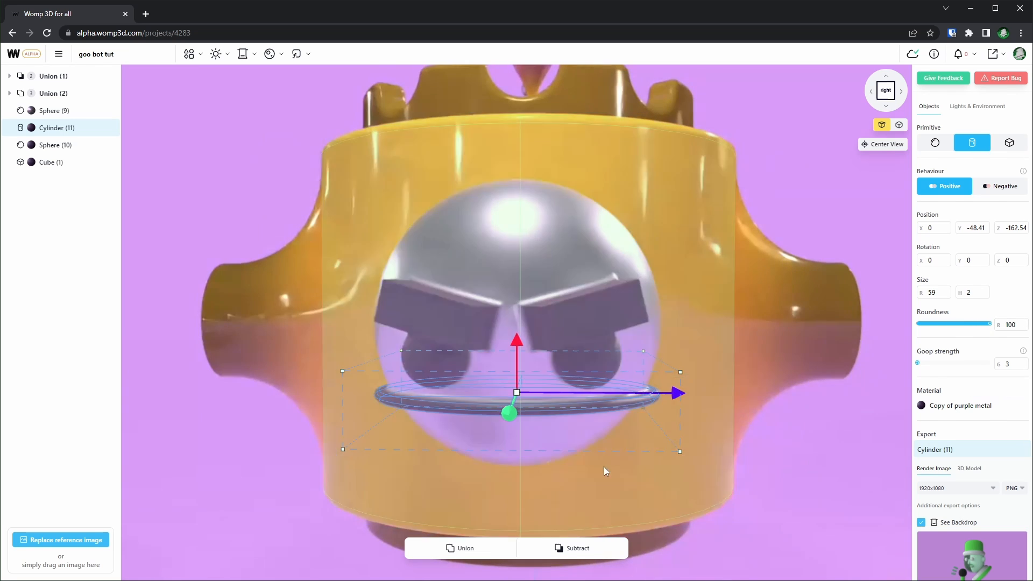
Tilt the mouth disc about 17.73° around Z, shift it to about Y -39.14, Z -165.5, and reduce its radius to 51.
drag(306, 433, 323, 471)
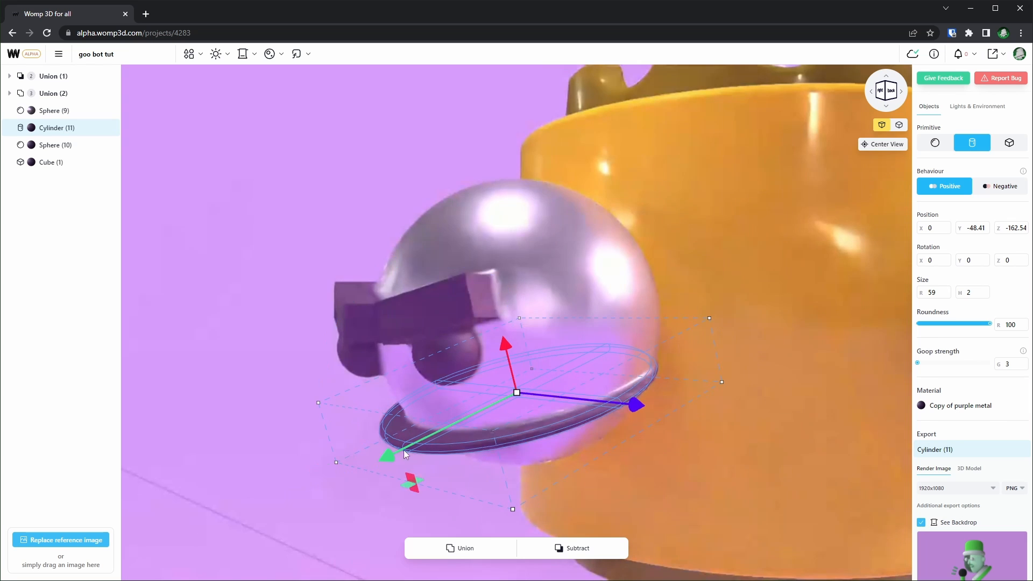
drag(500, 330, 500, 324)
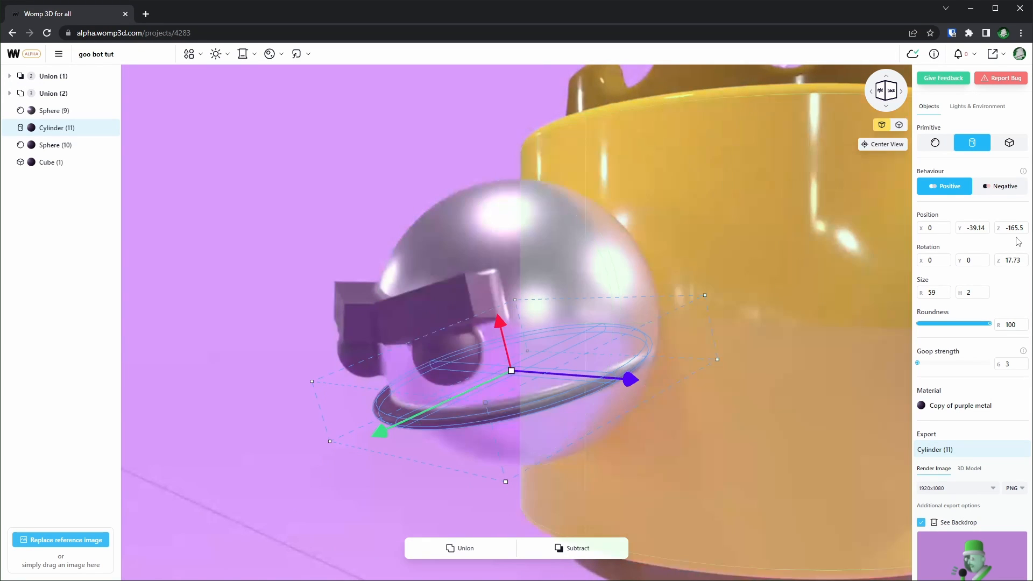
drag(922, 293, 905, 292)
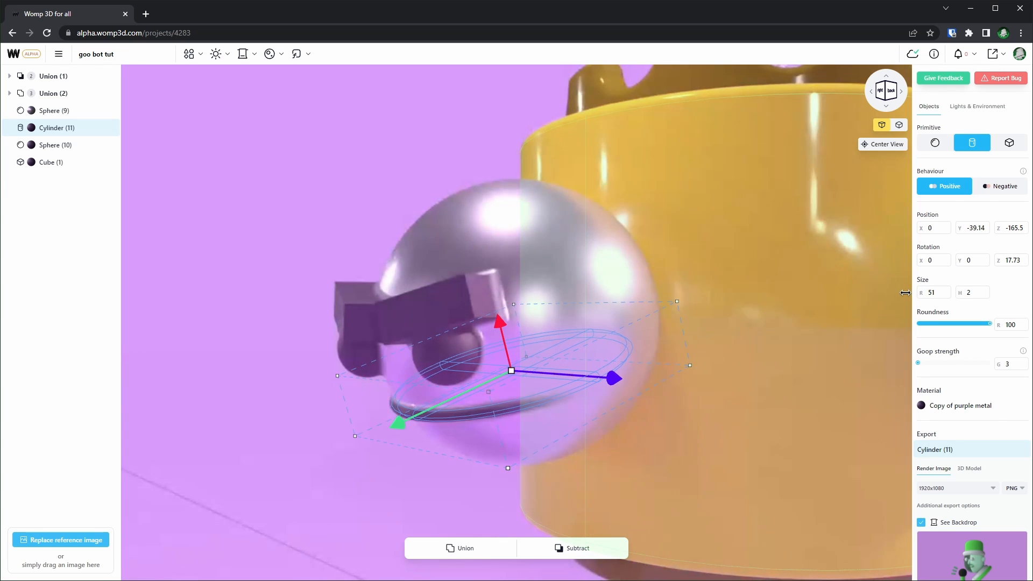
Tilt the mouth disc to about 31.86° around Z at about Y -29.44, Z -174.52, and increase its height slightly.
drag(395, 422, 390, 424)
drag(342, 454, 351, 476)
drag(481, 364, 470, 337)
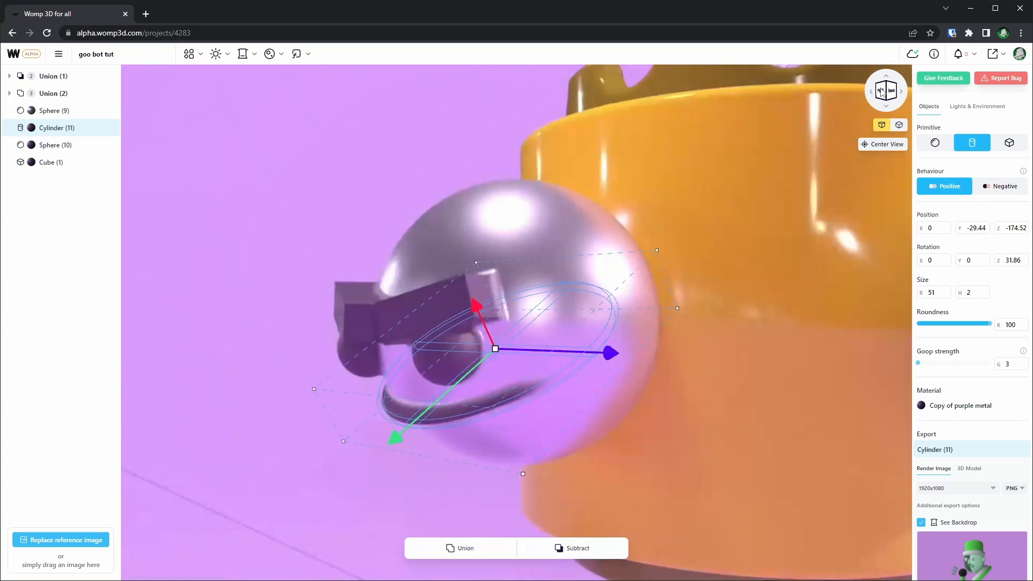
click(879, 90)
drag(960, 294, 967, 295)
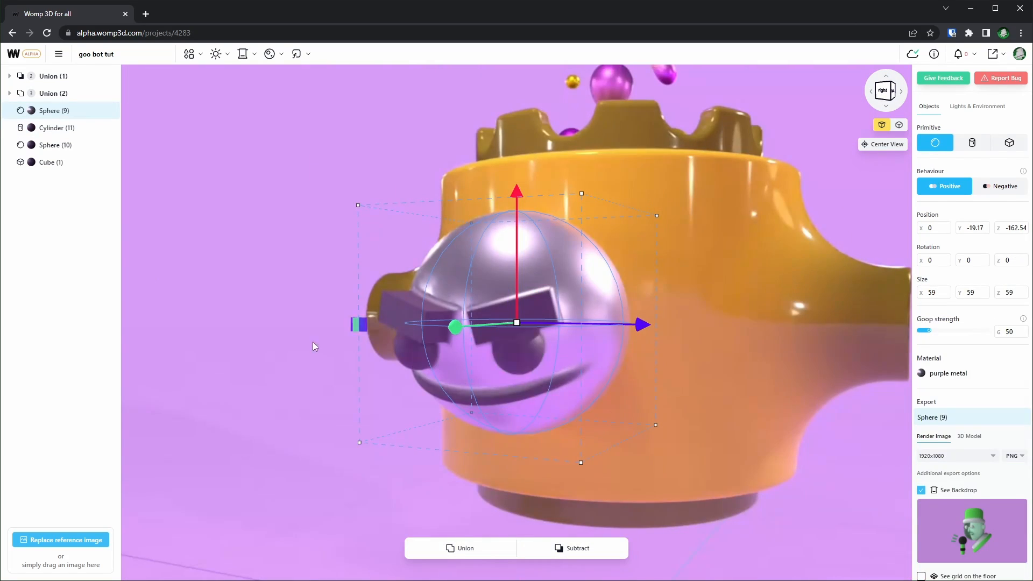
Union the head sphere, mouth, eyes and brows, and rename the three groups body, goop and head.
shift+click(57, 170)
click(473, 549)
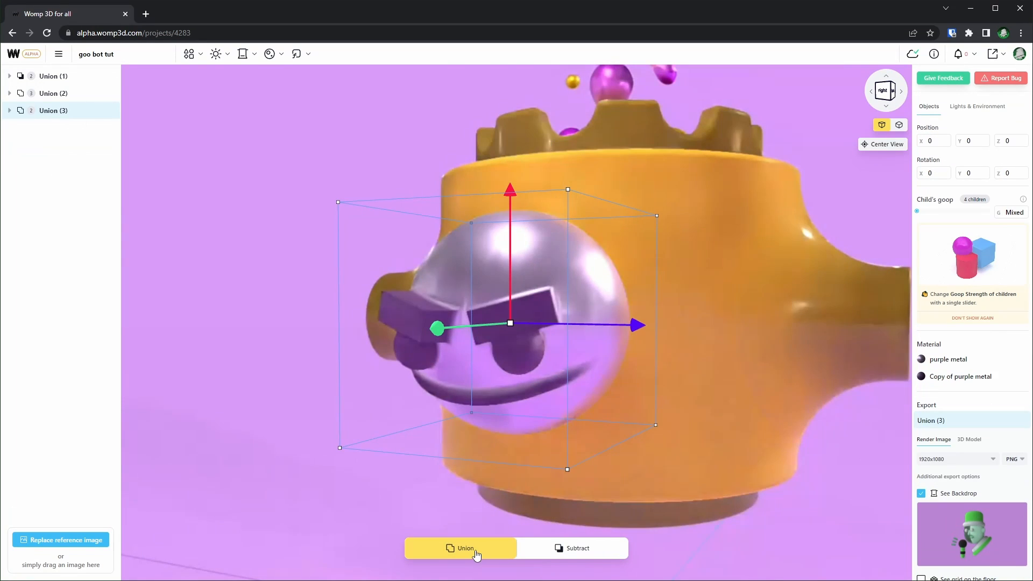
double_click(55, 79)
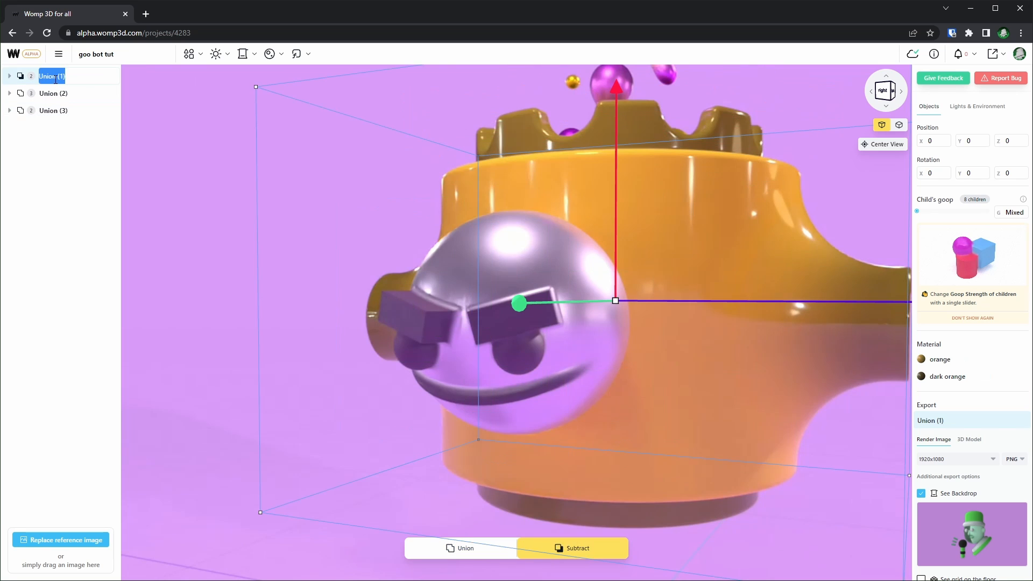
double_click(72, 86)
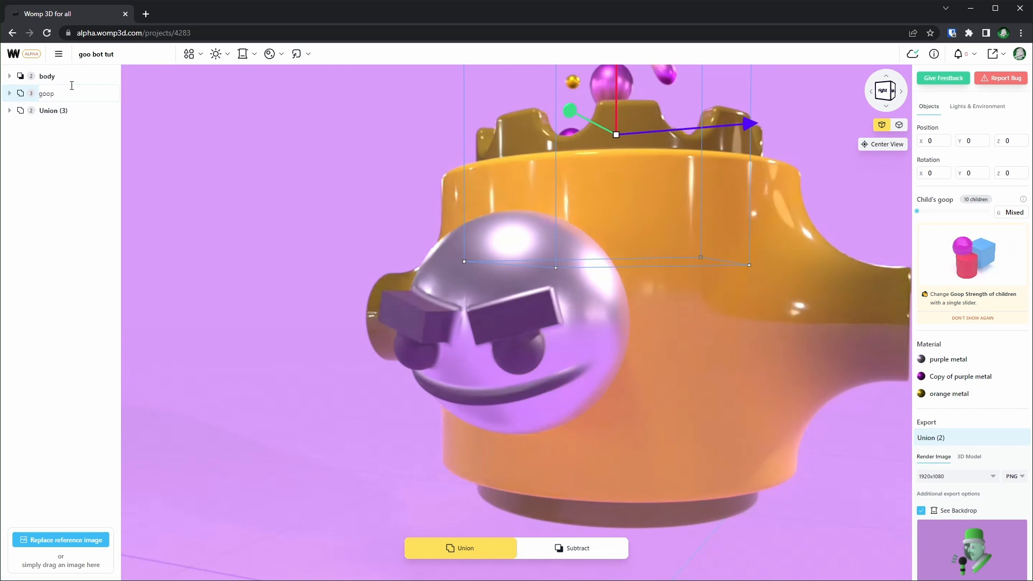
double_click(62, 111)
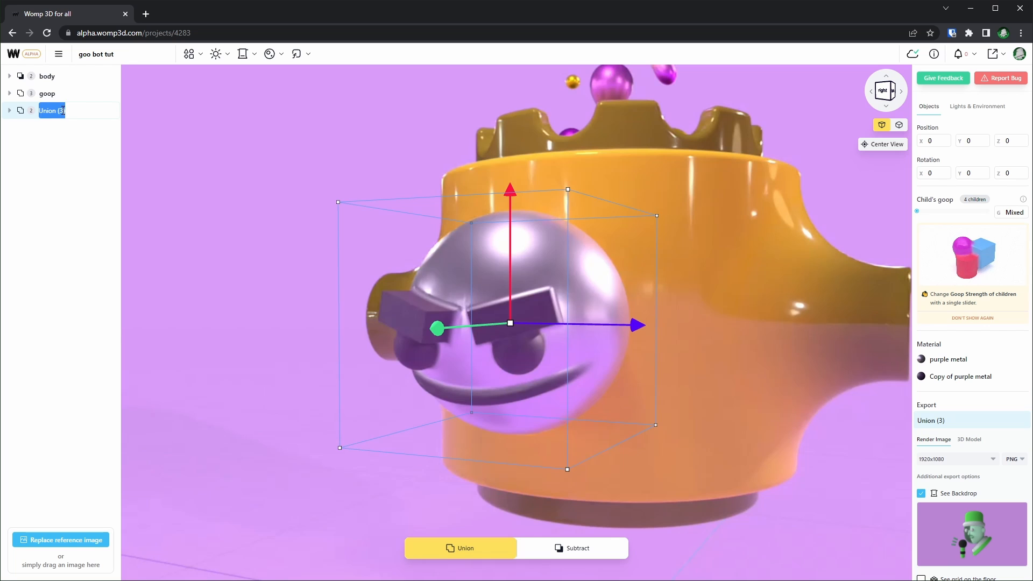
text(head)
key(Return)
click(840, 471)
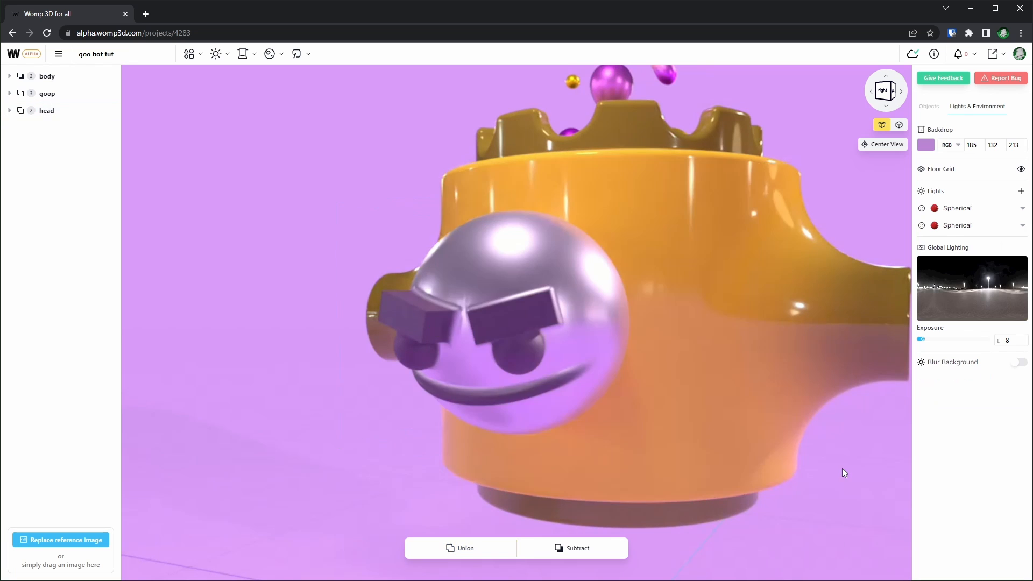
Duplicate the main orange body cylinder and rotate the copy 90° around Z so it faces the head.
drag(729, 379, 615, 398)
scroll(572, 383, down, 5)
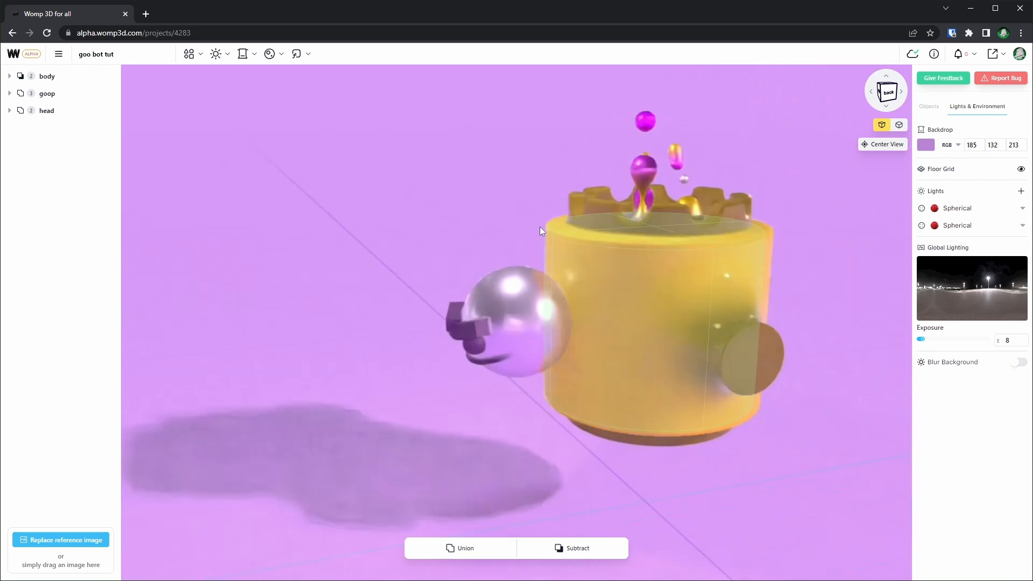
click(618, 283)
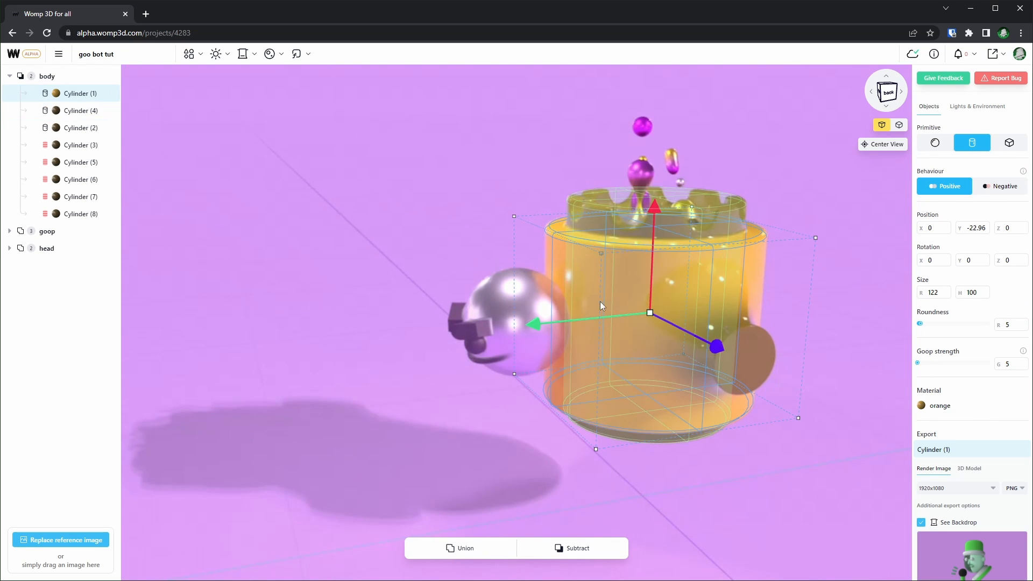
key(ctrl+v)
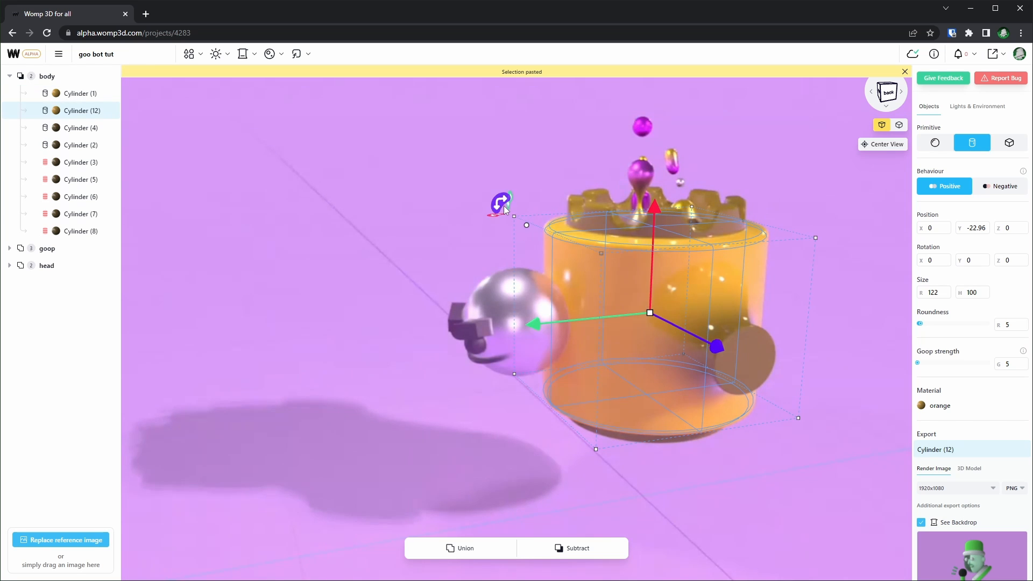
drag(500, 202, 519, 400)
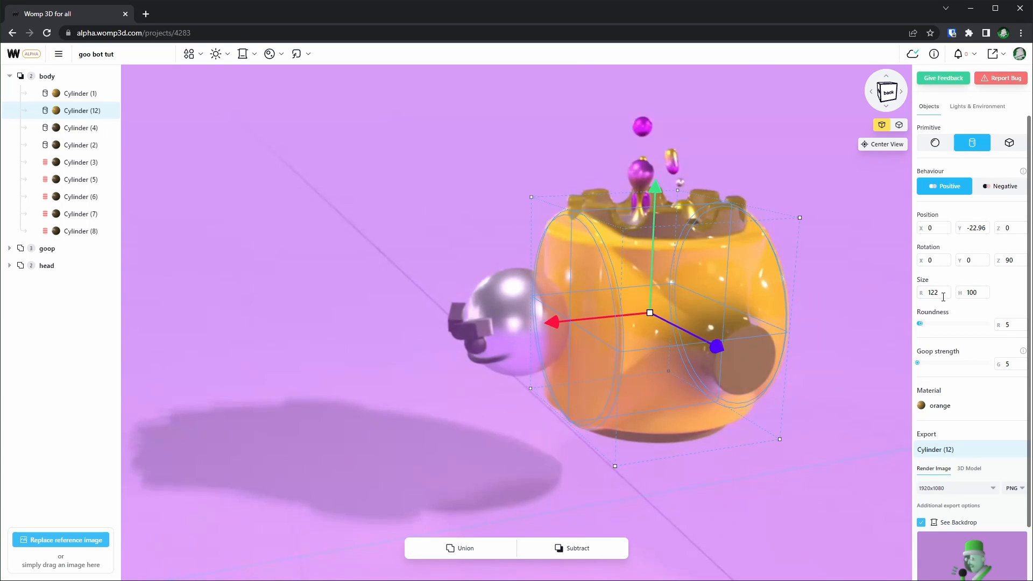
Reduce the rotated cylinder's radius to about 85.3 and slide it toward the head to about Z -48.76.
mouse_move(923, 294)
mouse_down()
mouse_move(295, 326)
mouse_move(388, 300)
mouse_move(932, 291)
mouse_up()
drag(552, 323, 504, 327)
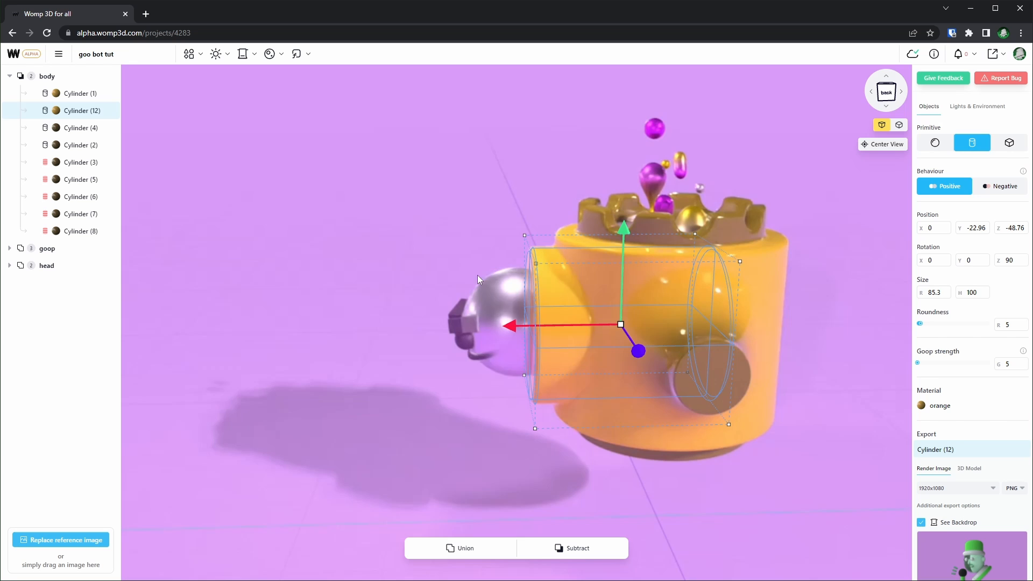
Move the whole head group inward toward the body so it sits partly inside the front cylinder.
click(506, 290)
click(47, 265)
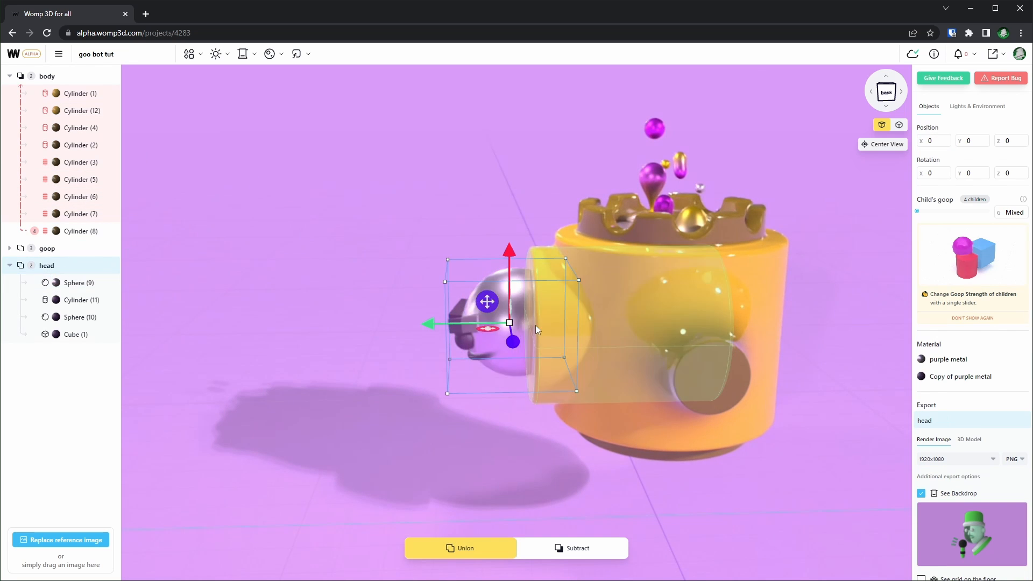
drag(428, 326, 471, 329)
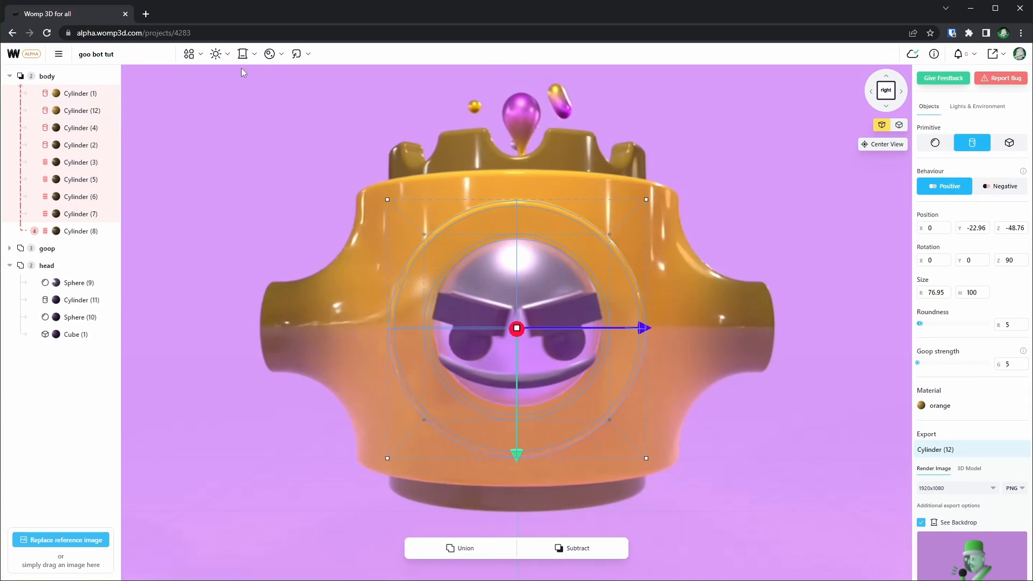
Apply the dark orange material from the personal collection to the front cylinder around the head.
click(269, 54)
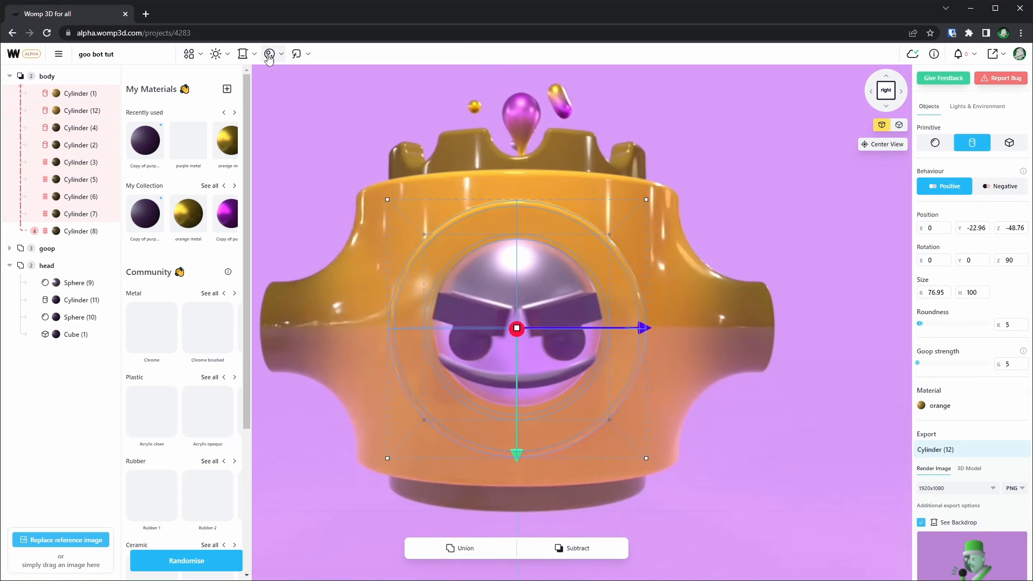
click(234, 186)
click(234, 186)
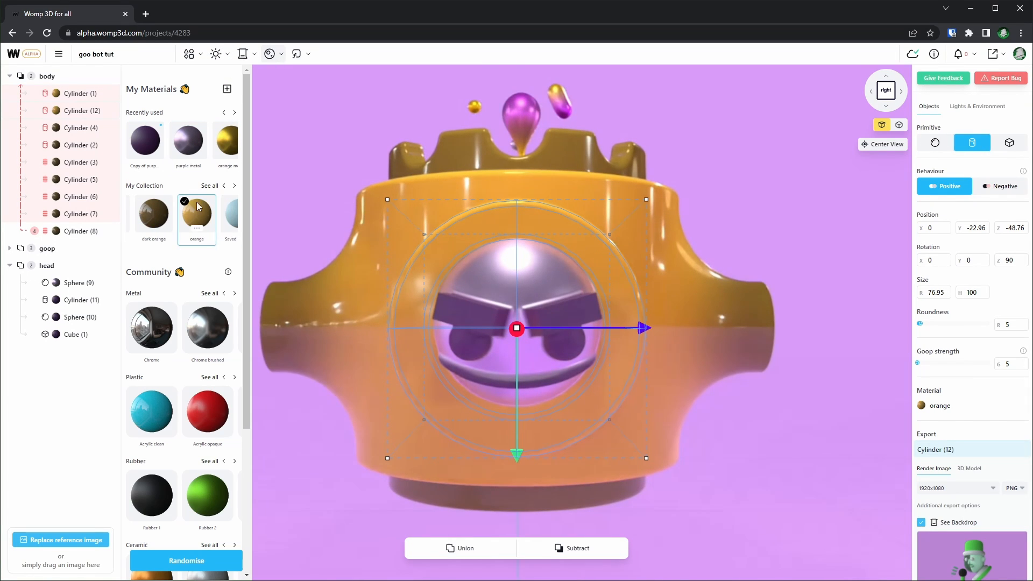
click(153, 218)
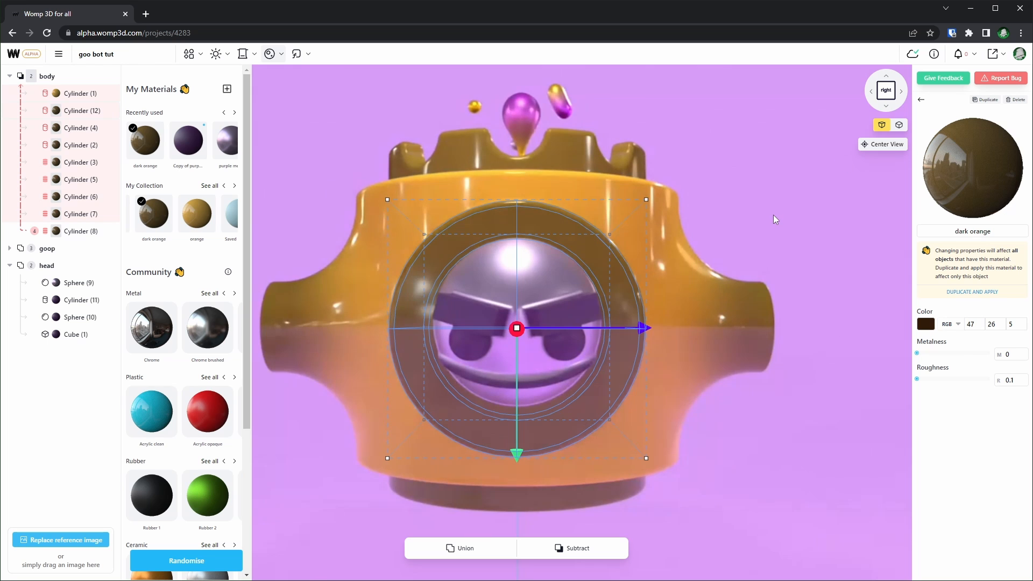
Duplicate the dark orange front cylinder, make the copy negative and reduce its radius to about 69.78 to hollow out the opening.
key(ctrl+v)
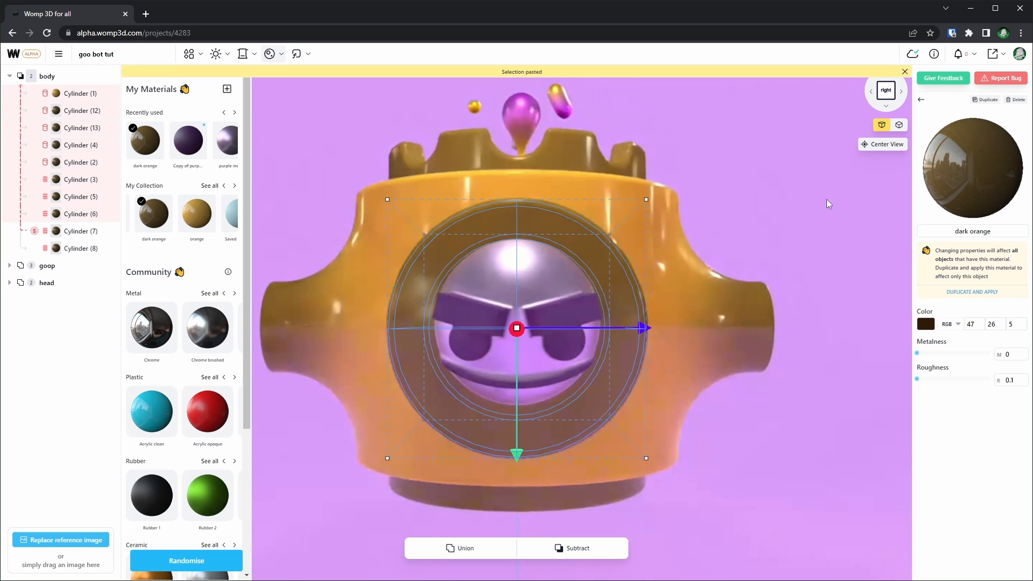
click(922, 99)
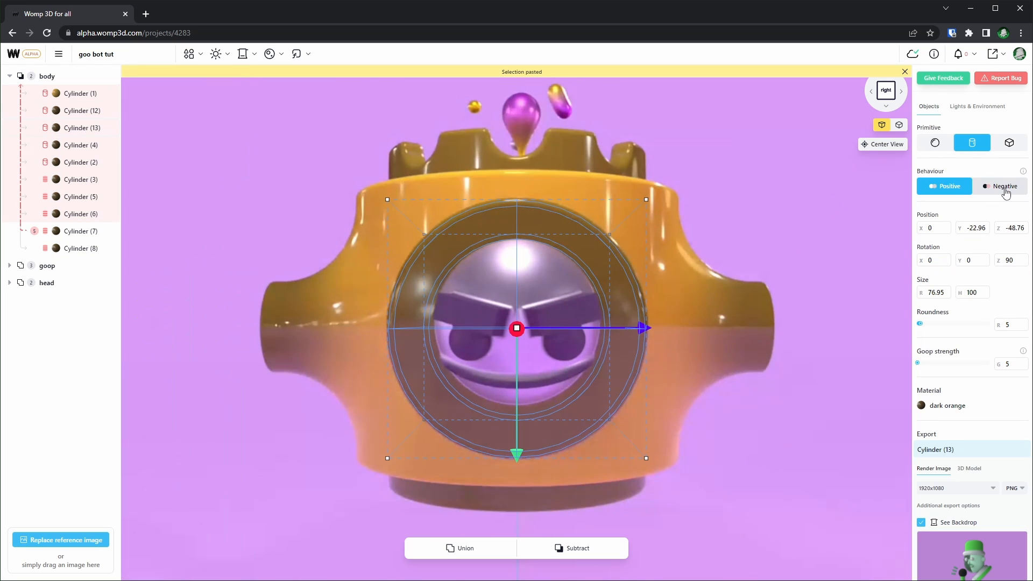
click(1004, 187)
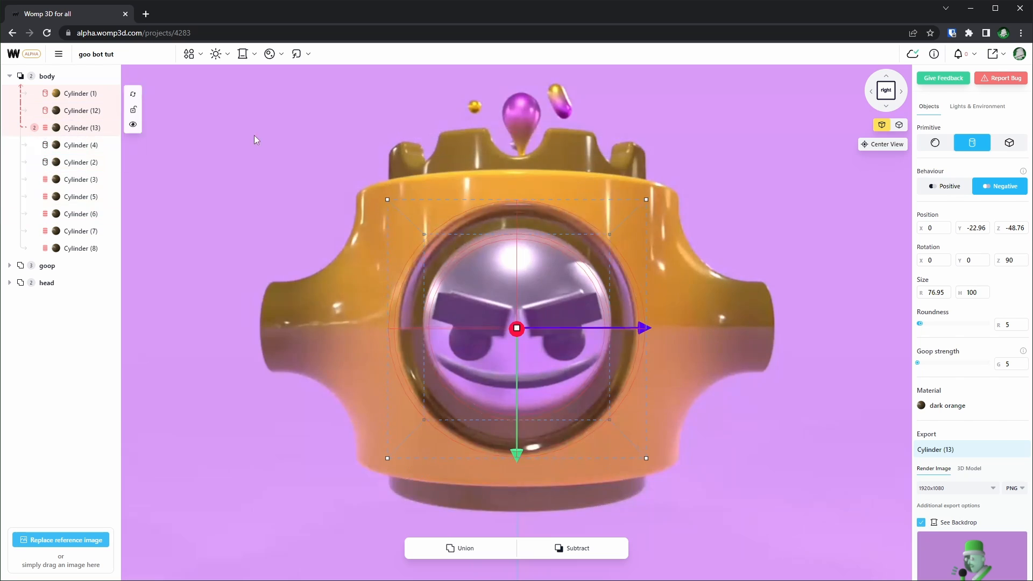
drag(919, 293, 302, 343)
right_drag(808, 322, 684, 323)
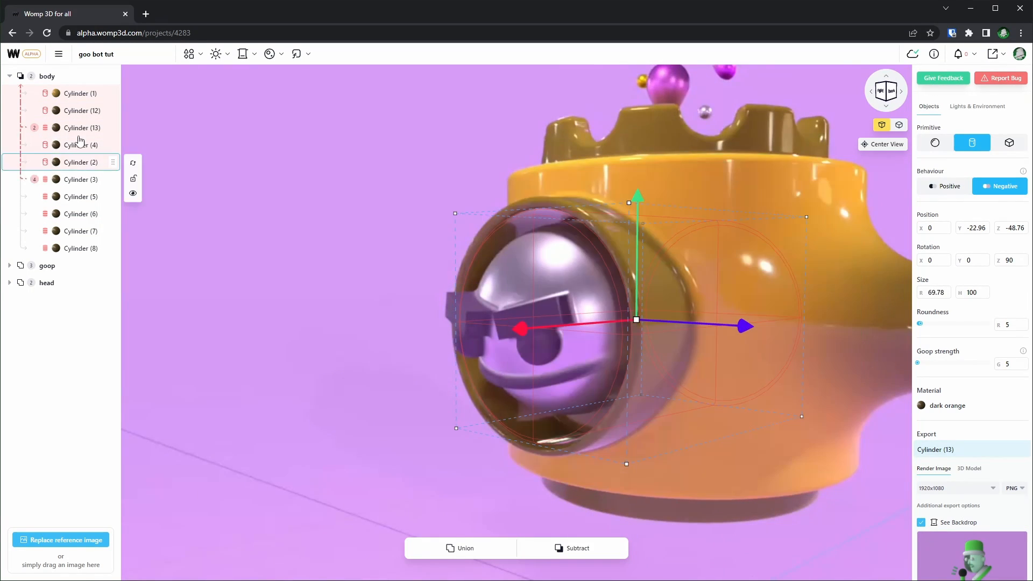
Enlarge the outer dark orange front cylinder to a radius of about 81.36.
click(81, 110)
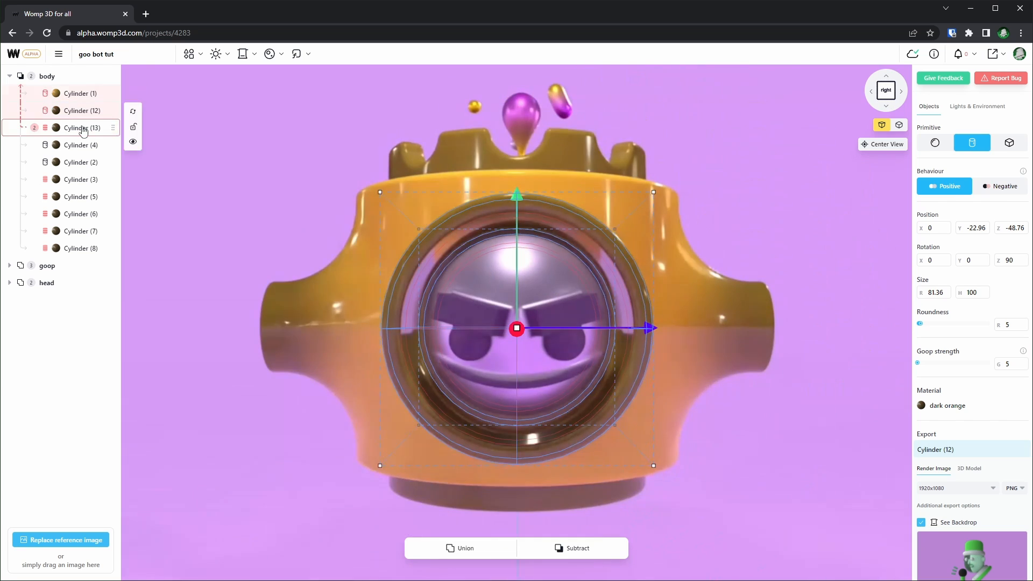
Reduce the radius of the negative cylinder in the front opening and scale the head group down slightly to fit inside it.
drag(920, 292, 807, 296)
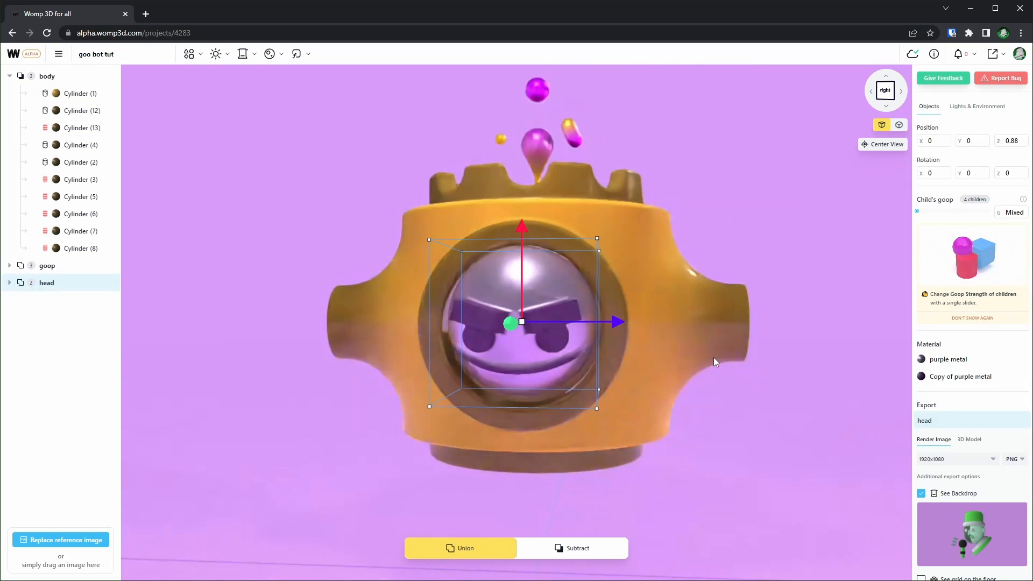
right_drag(701, 357, 614, 311)
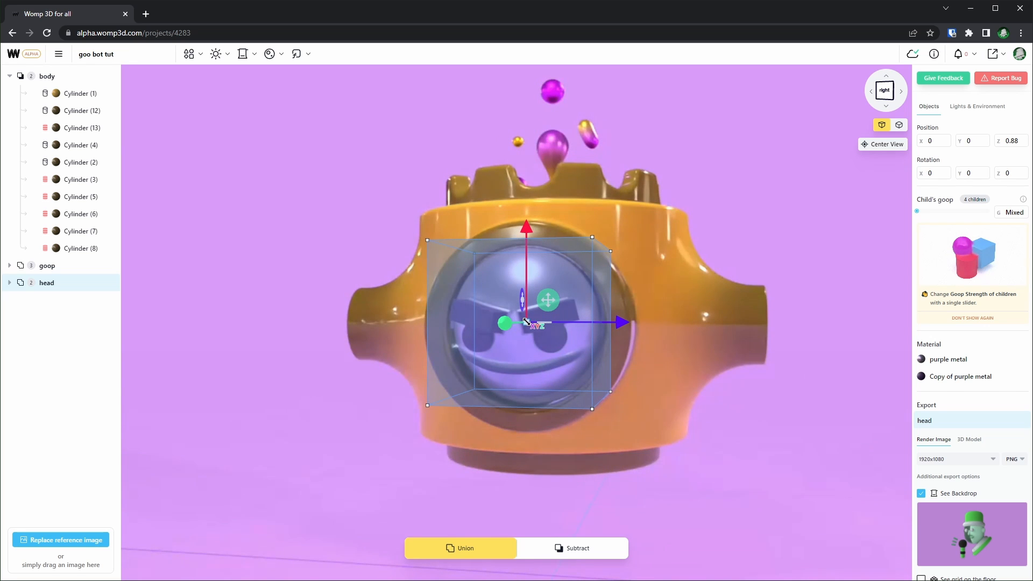
drag(525, 321, 523, 315)
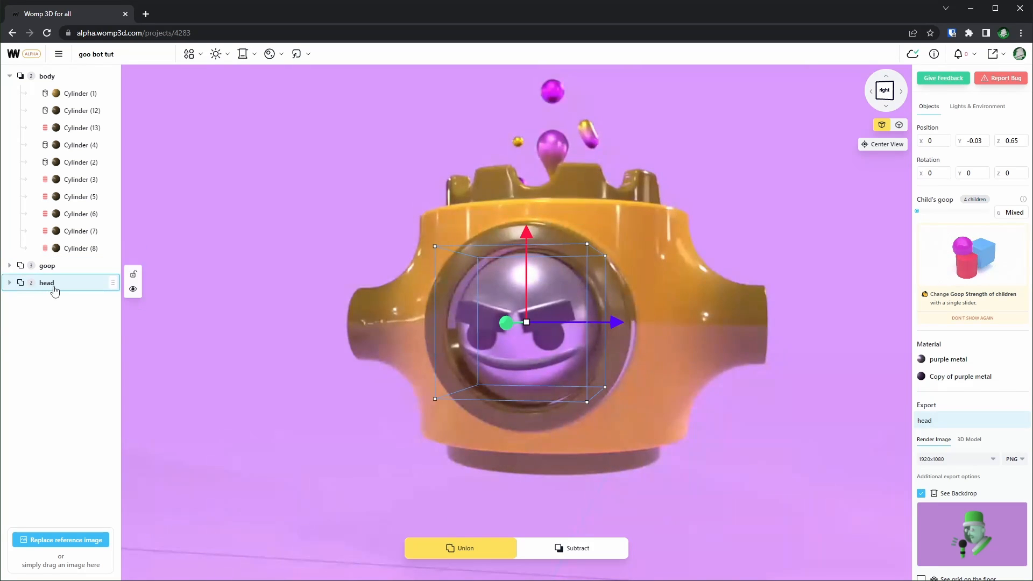
click(814, 370)
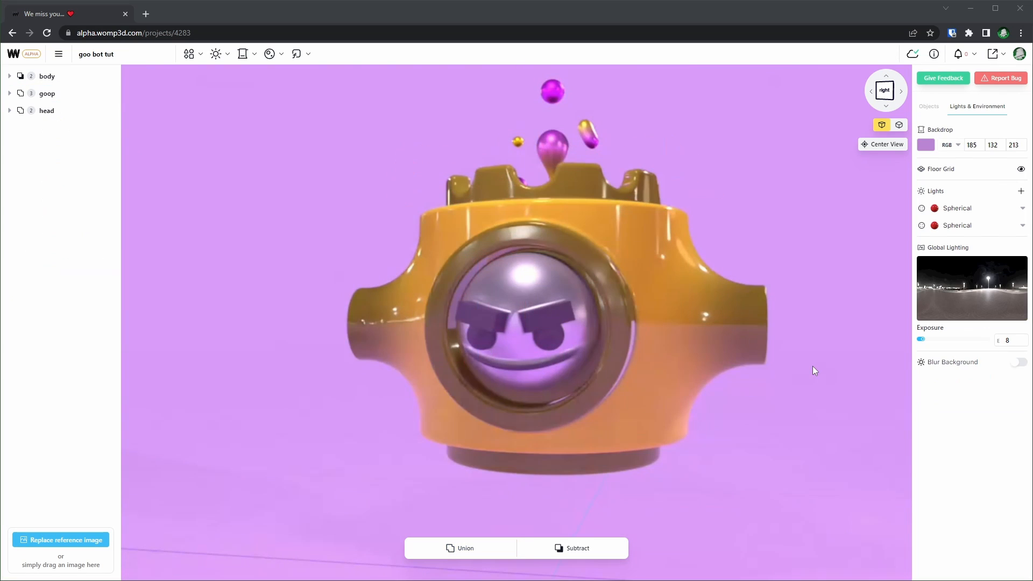
Duplicate the main orange body cylinder and convert the copy to a sphere.
scroll(815, 442, down, 2)
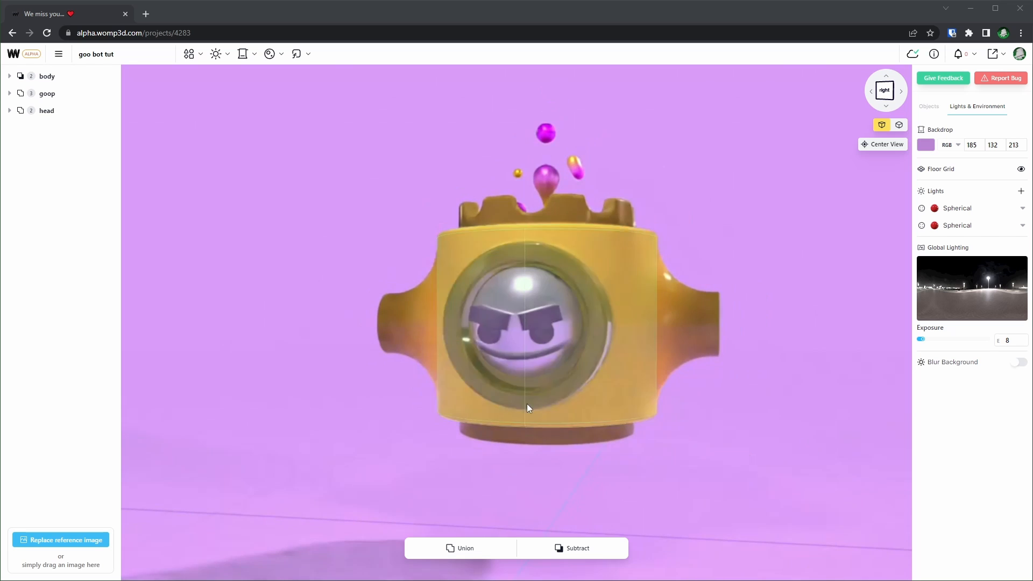
click(628, 407)
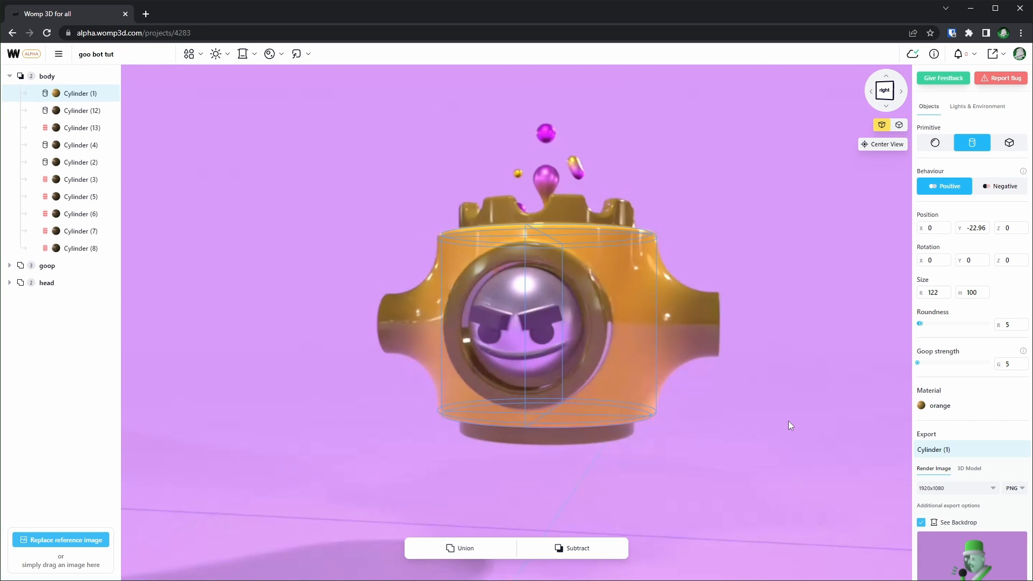
key(ctrl+c)
key(ctrl+v)
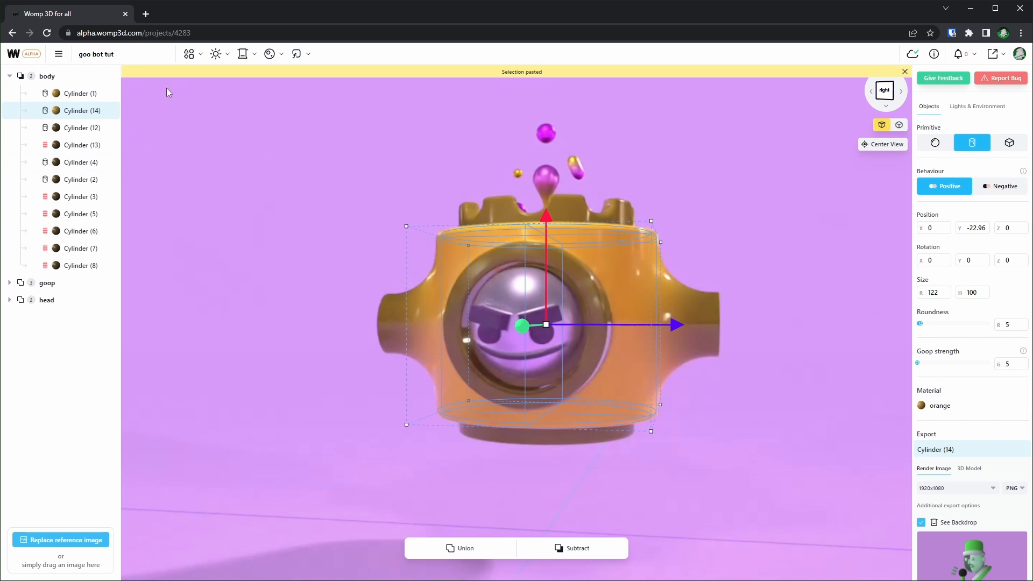
click(189, 54)
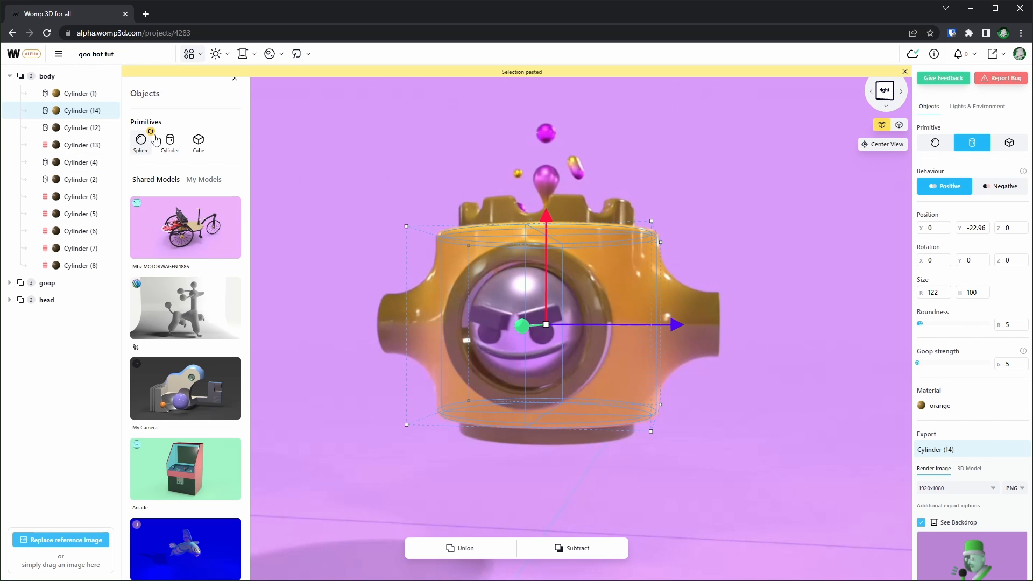
click(152, 134)
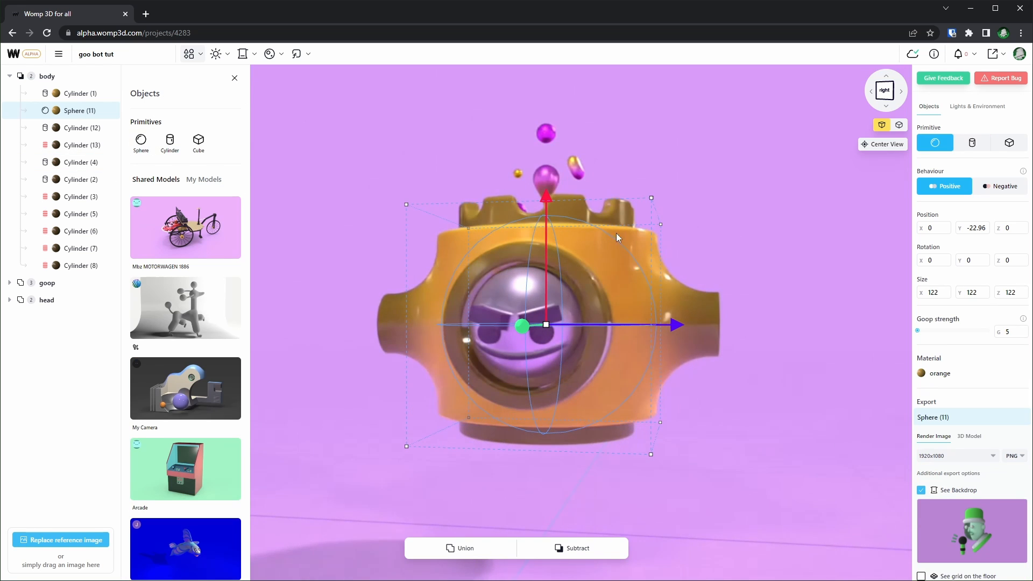
Lower the orange sphere to about Y -123.02 beneath the body and reduce its size to about 72.03.
drag(548, 205, 538, 294)
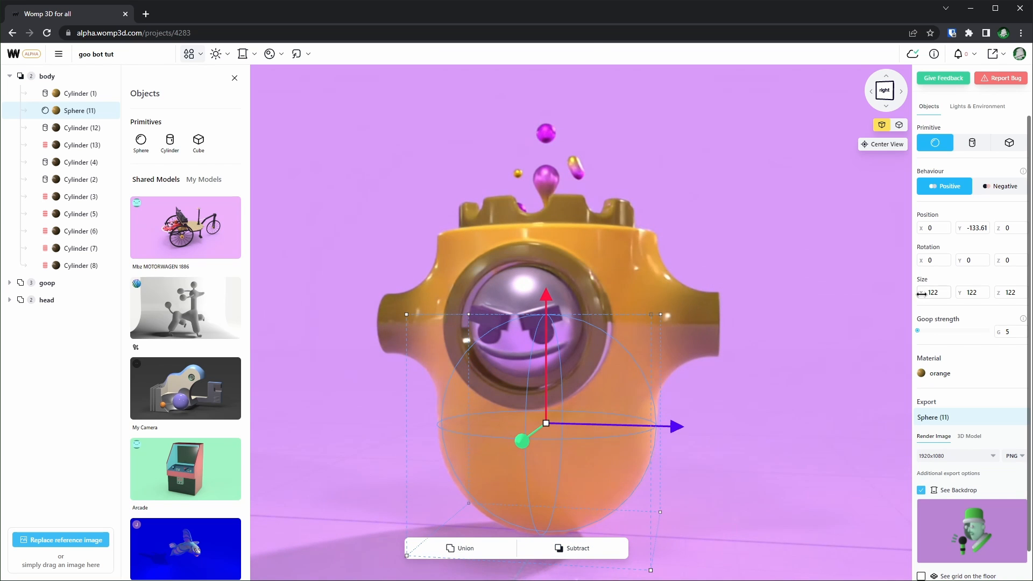
drag(922, 293, 125, 368)
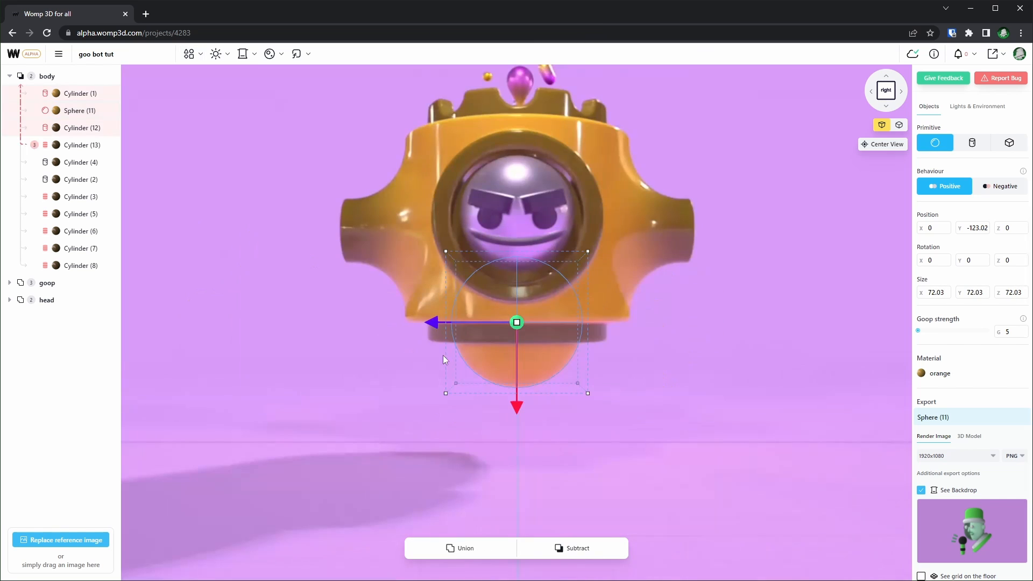
Move the orange sphere out of the body group to the top level and collapse the group.
click(73, 114)
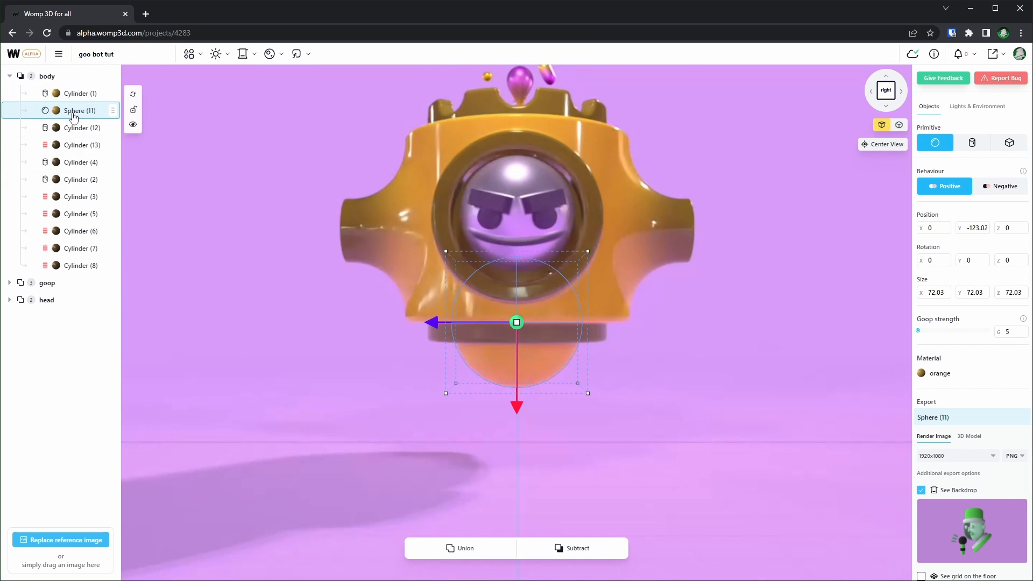
drag(74, 116, 58, 314)
click(9, 76)
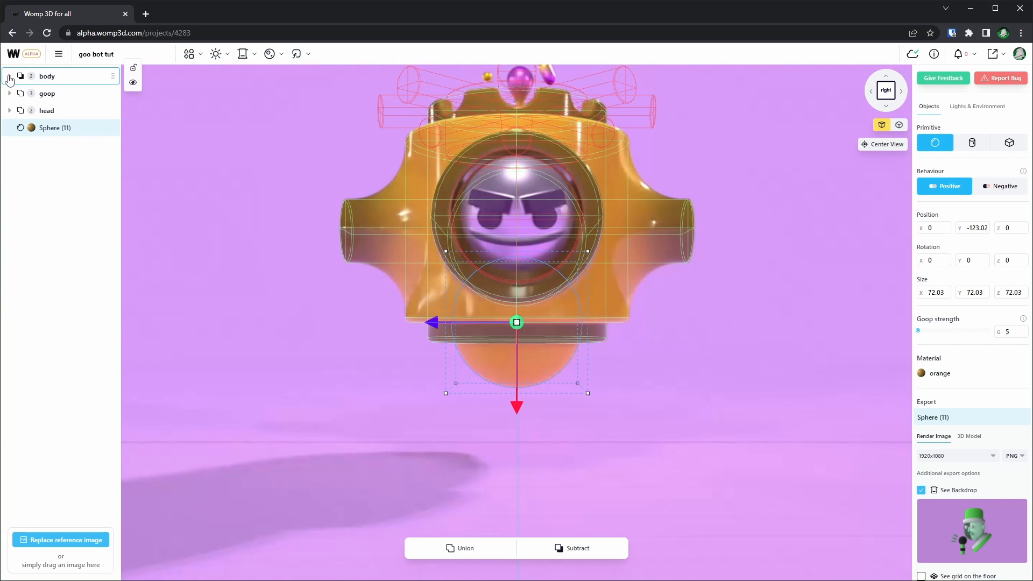
Select the body, goop and head groups together with the sphere and raise them about 80 units above the floor.
click(693, 357)
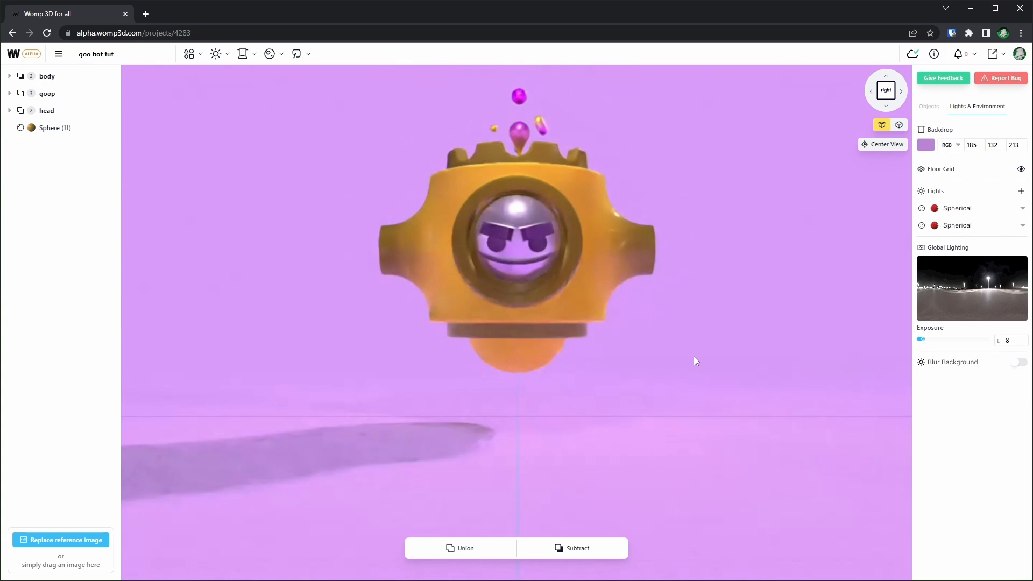
click(61, 77)
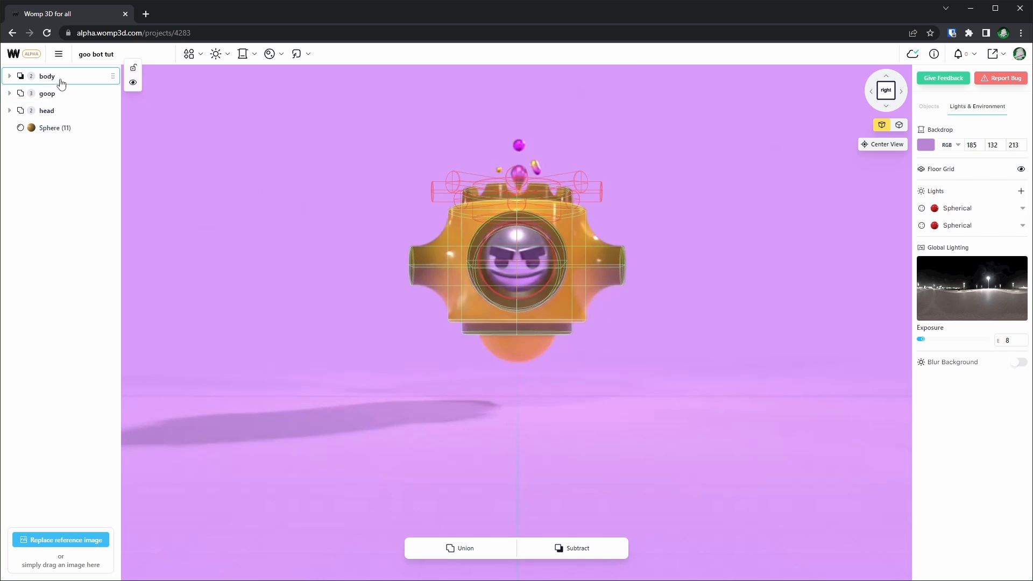
click(60, 128)
shift+click(57, 77)
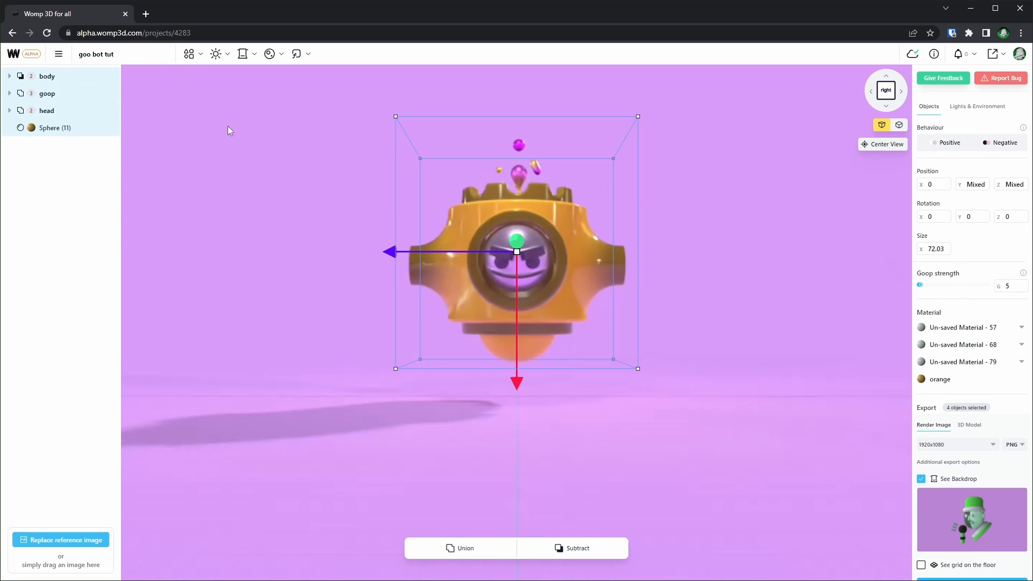
drag(520, 384, 518, 338)
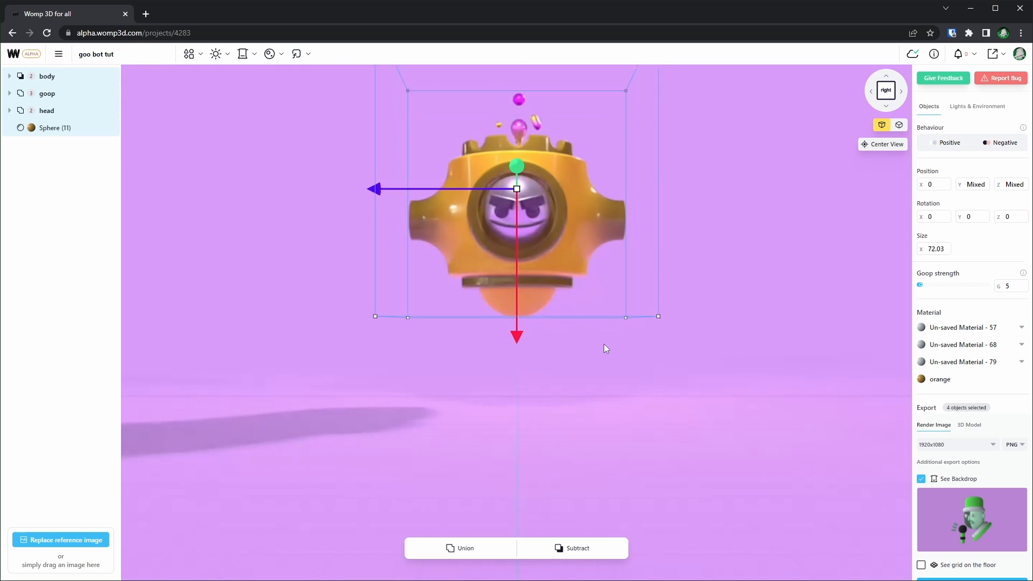
Duplicate the orange sphere out to the side at about X 186.99 and convert the copy to a cylinder.
scroll(604, 344, up, 5)
click(496, 344)
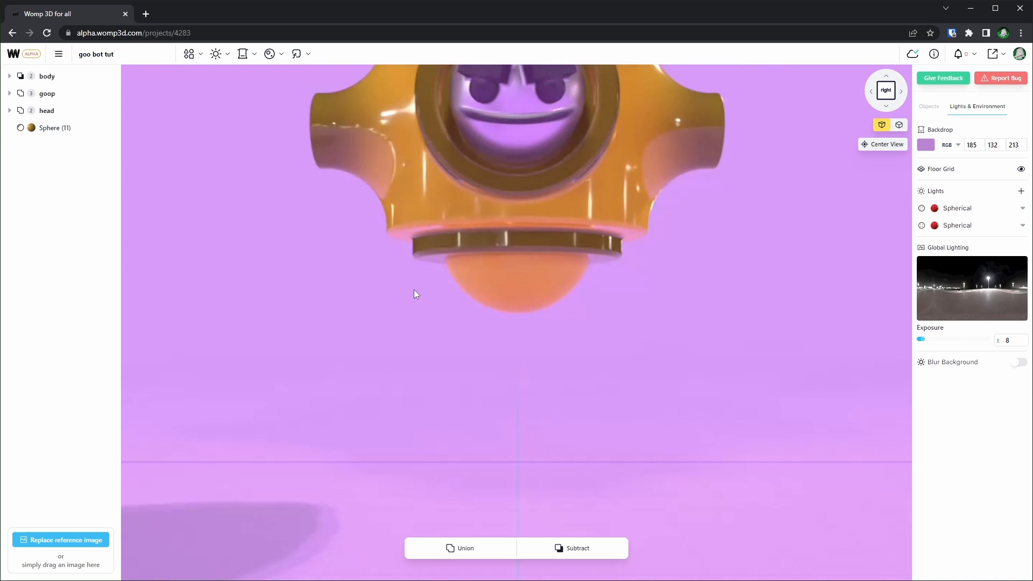
click(493, 286)
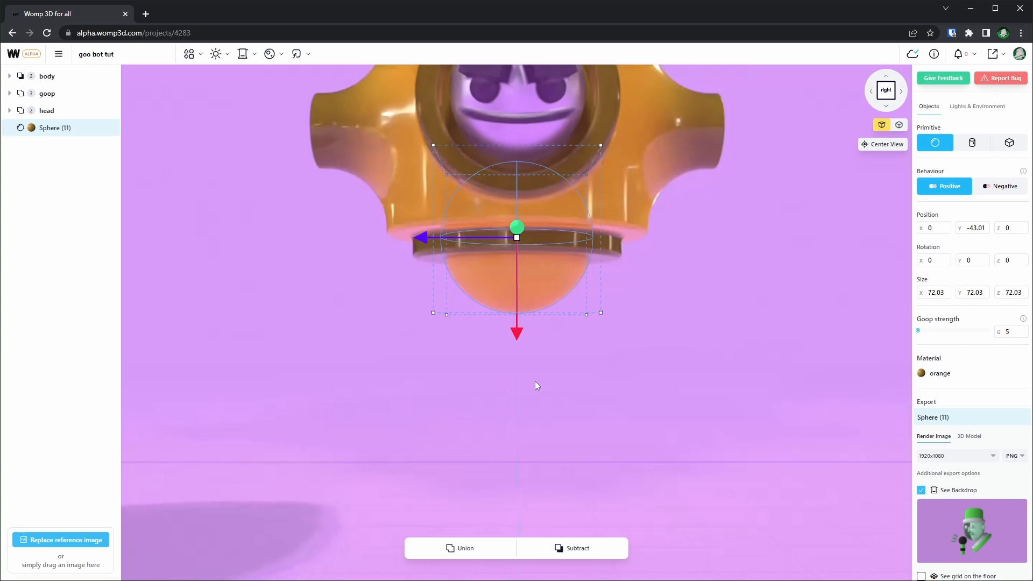
key(ctrl+c)
key(ctrl+v)
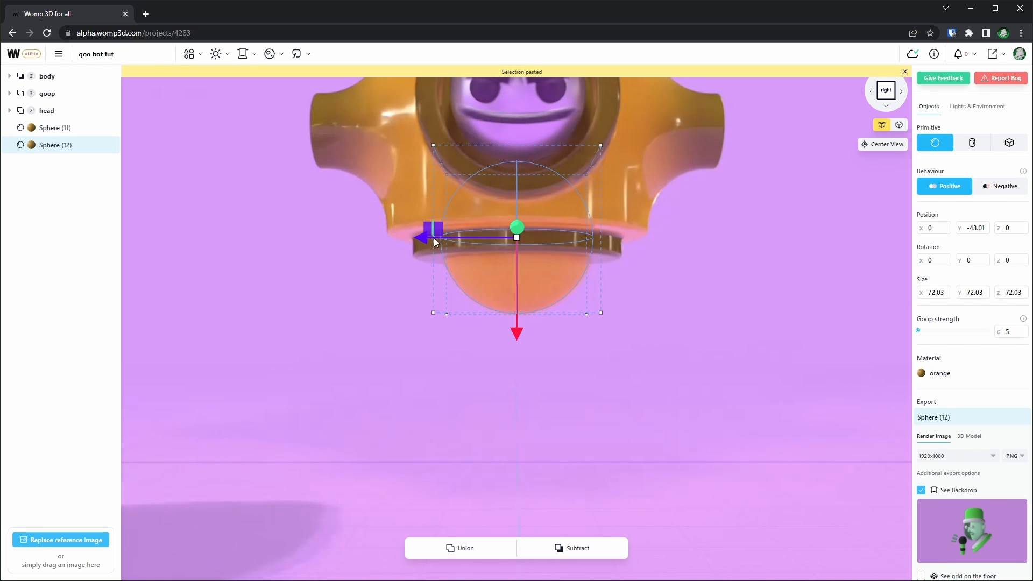
drag(436, 242, 627, 241)
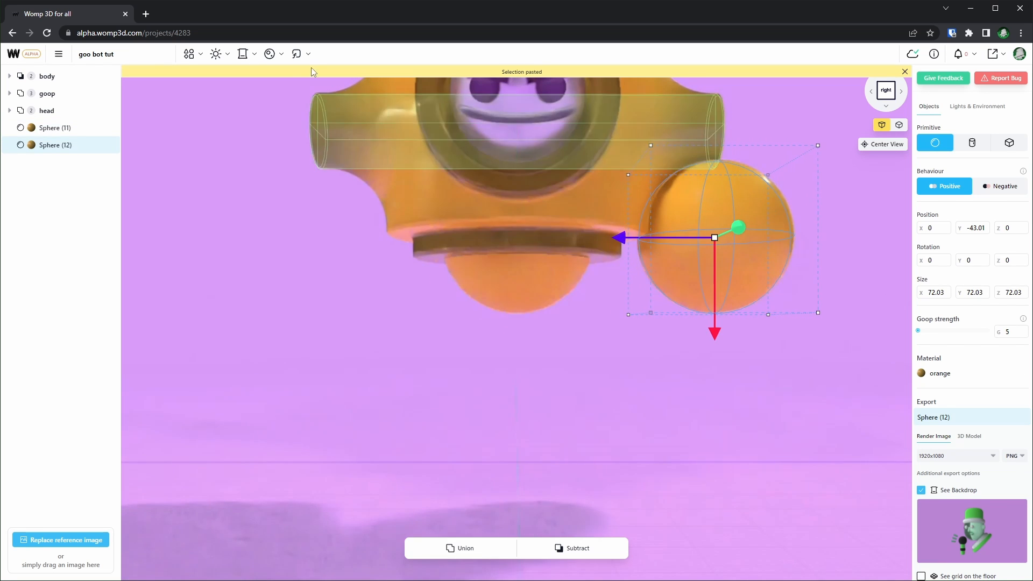
click(200, 56)
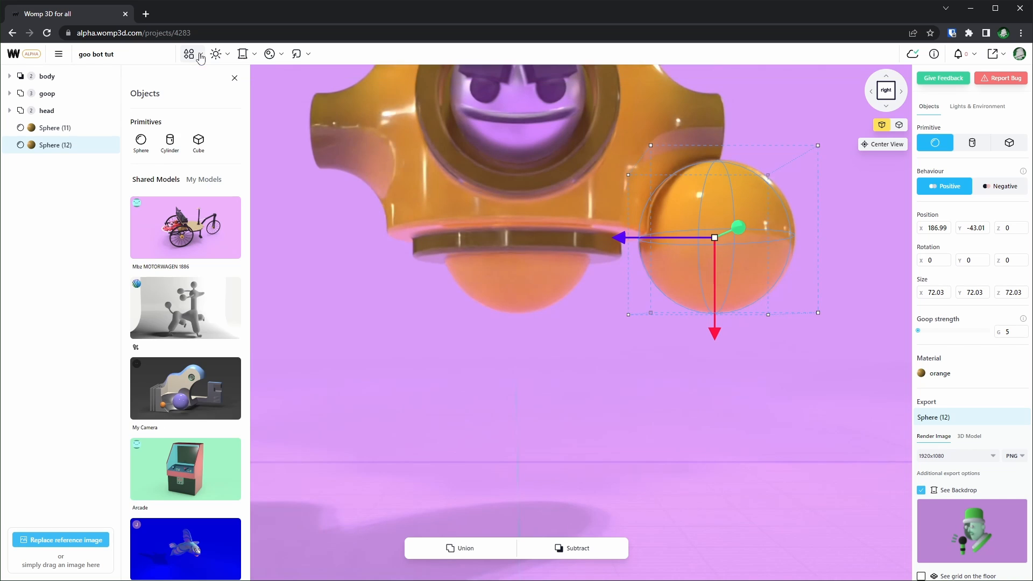
click(171, 140)
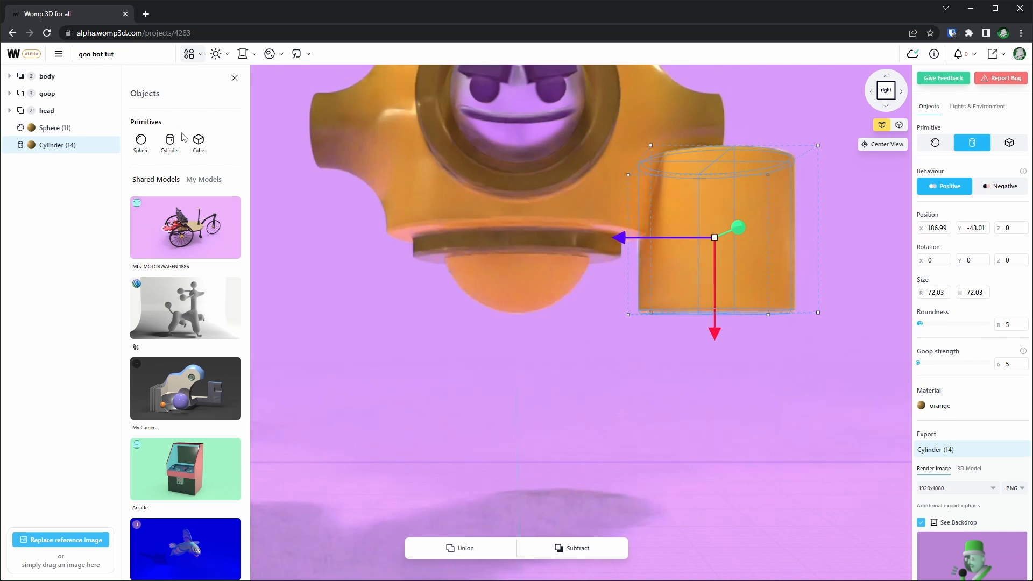
Resize the new cylinder to radius 7 and height 34, and place it below the sphere at about X 33.01, Y -160.89.
drag(921, 293, 780, 301)
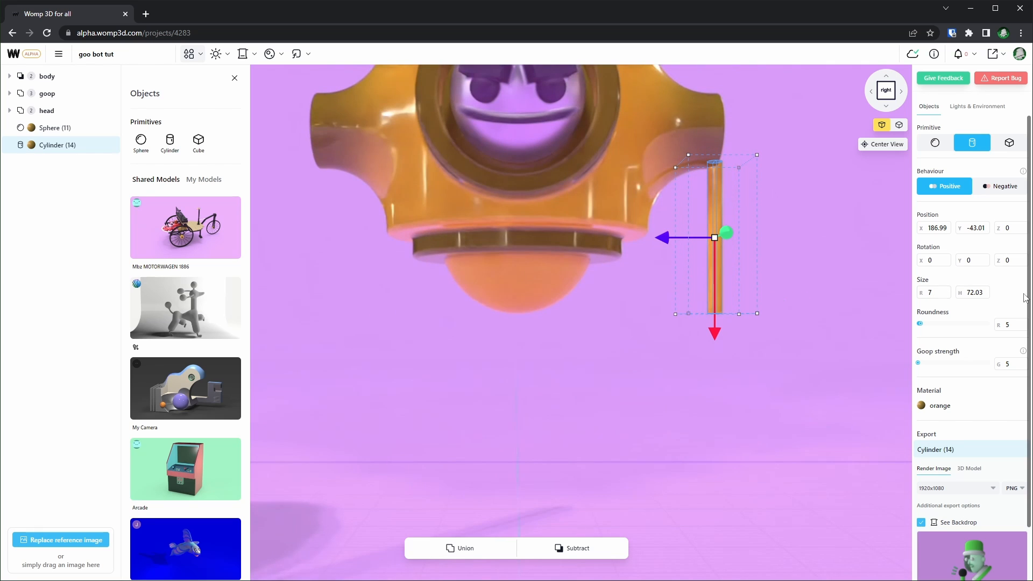
drag(964, 298, 864, 302)
drag(715, 237, 552, 357)
drag(551, 405, 551, 416)
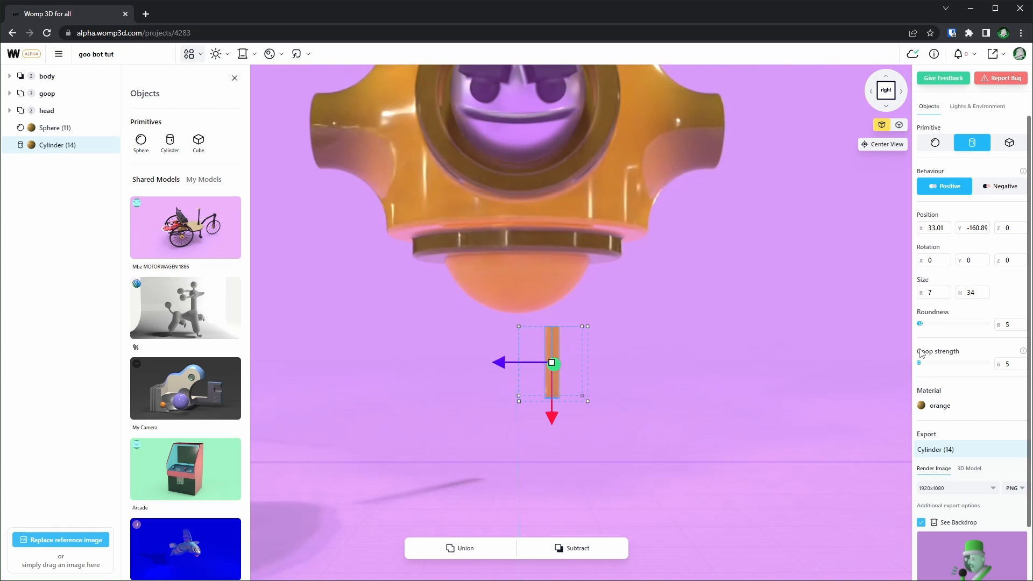
Give the thin cylinder its own copy of the orange material and recolour it light peach, RGB 255, 203, 150.
click(950, 405)
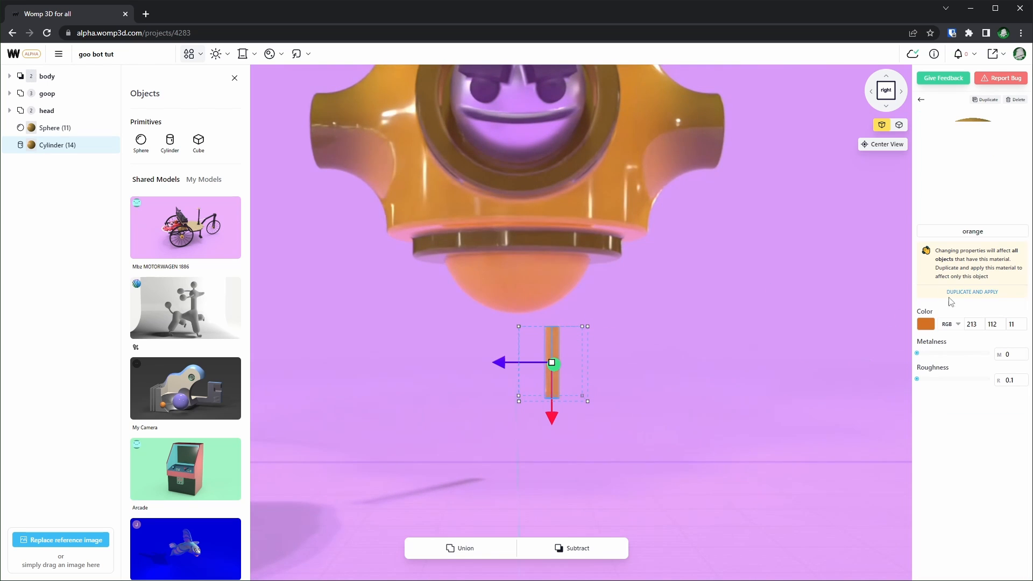
click(969, 292)
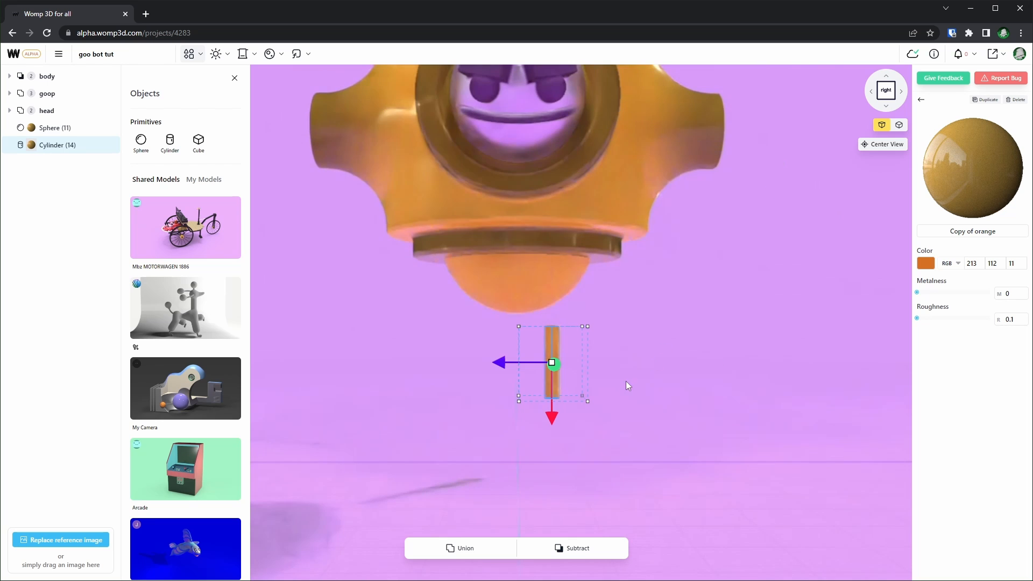
click(933, 268)
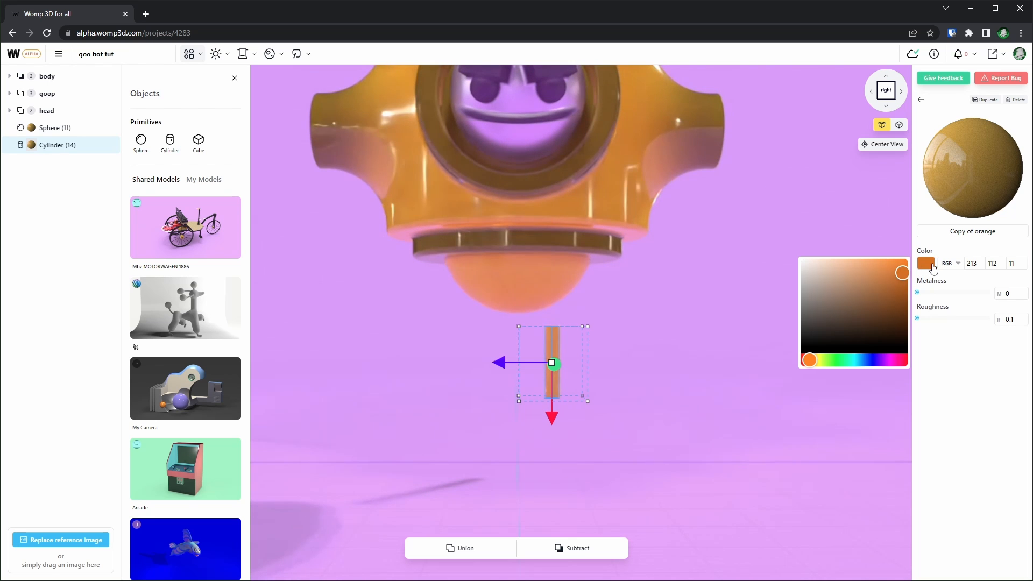
click(856, 259)
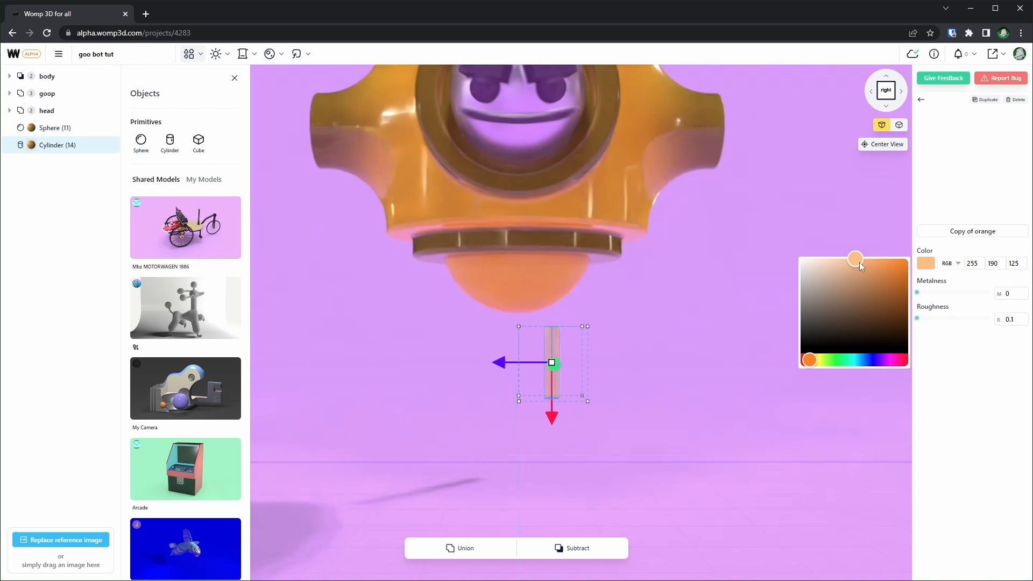
click(848, 259)
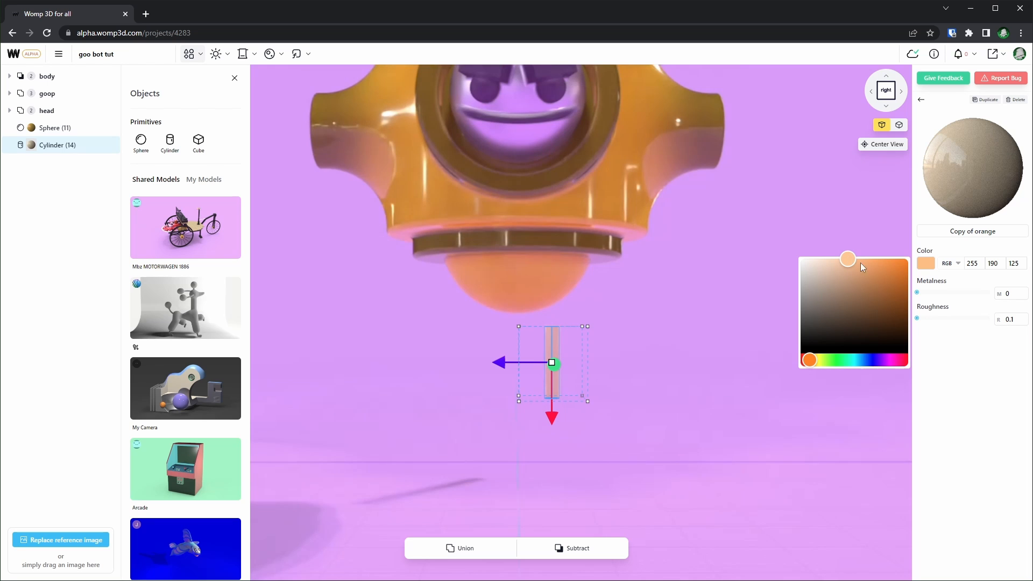
click(845, 259)
Tilt the thin peach cylinder in the back view so its upper end leans away from the face side.
right_drag(872, 243, 800, 232)
click(895, 98)
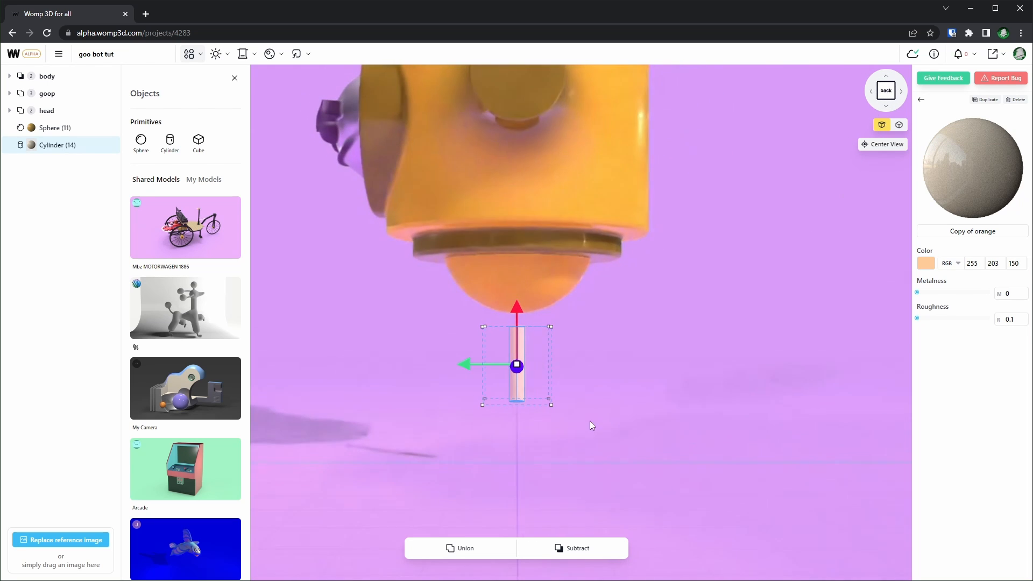
drag(466, 422, 431, 393)
Duplicate the tilted peach cylinder, tilt the copy the opposite way and join it to the first one's lower end as a bent leg.
key(ctrl+c)
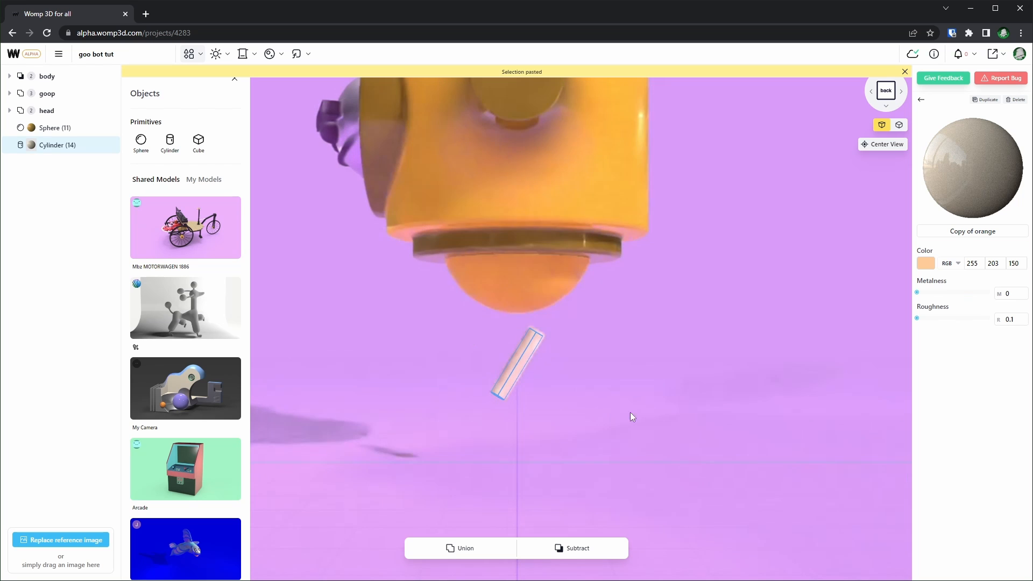
key(ctrl+v)
drag(528, 440, 586, 387)
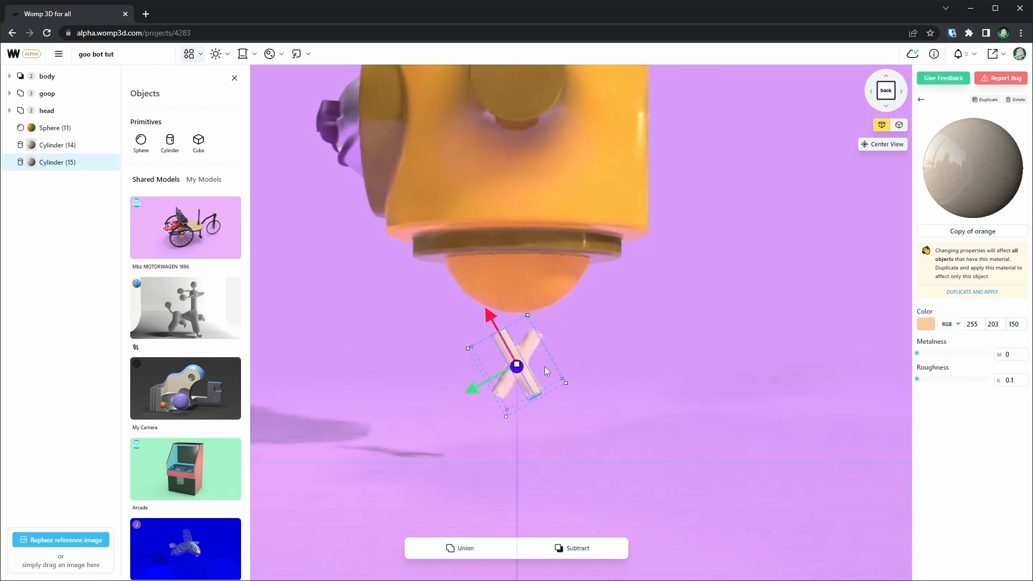
drag(486, 356, 488, 414)
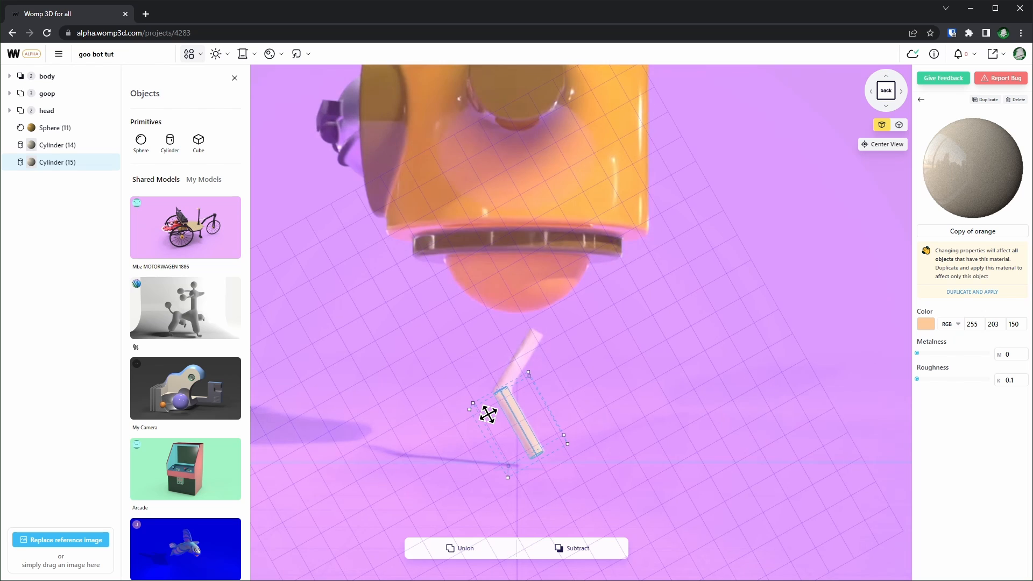
key(ctrl+v)
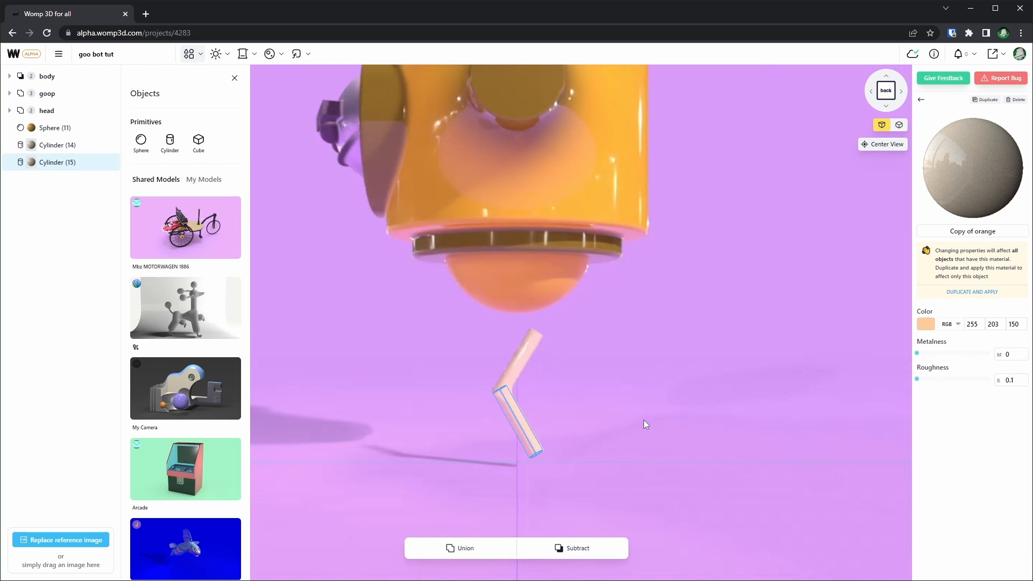
Duplicate the lower leg cylinder as a sphere, apply the orange material to it and set its size to 14 on all axes.
click(152, 134)
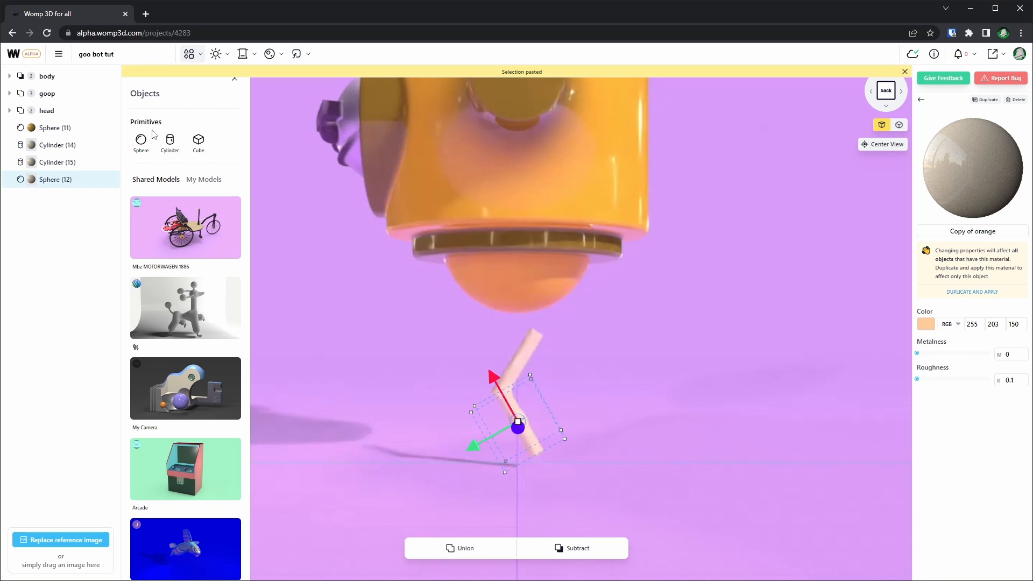
click(269, 55)
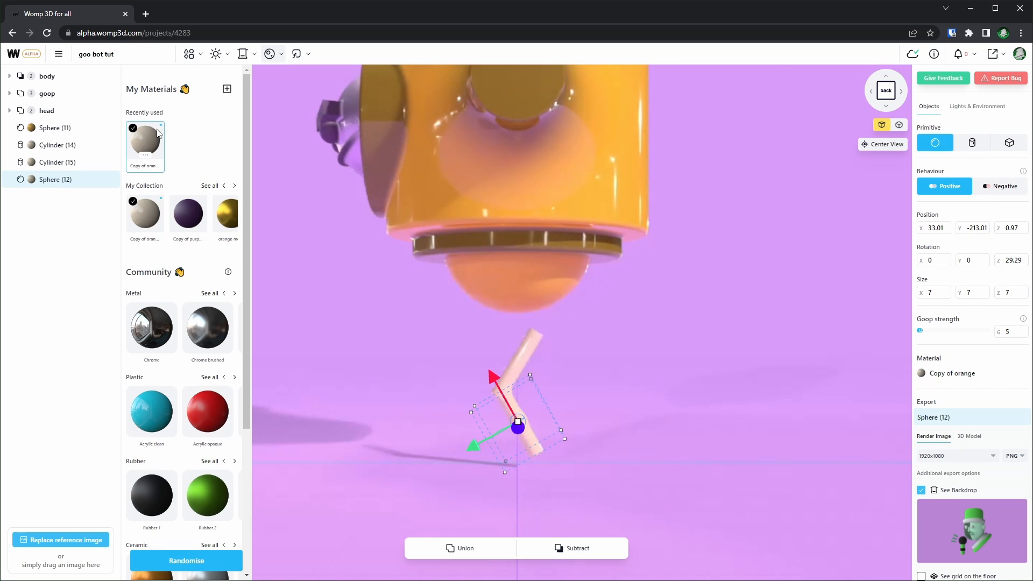
click(235, 186)
click(203, 214)
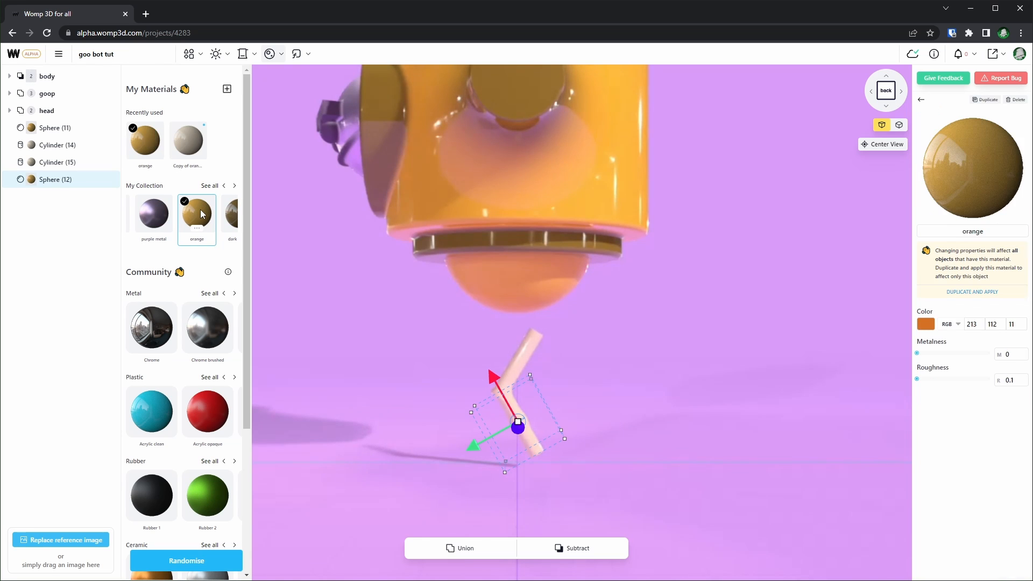
click(922, 100)
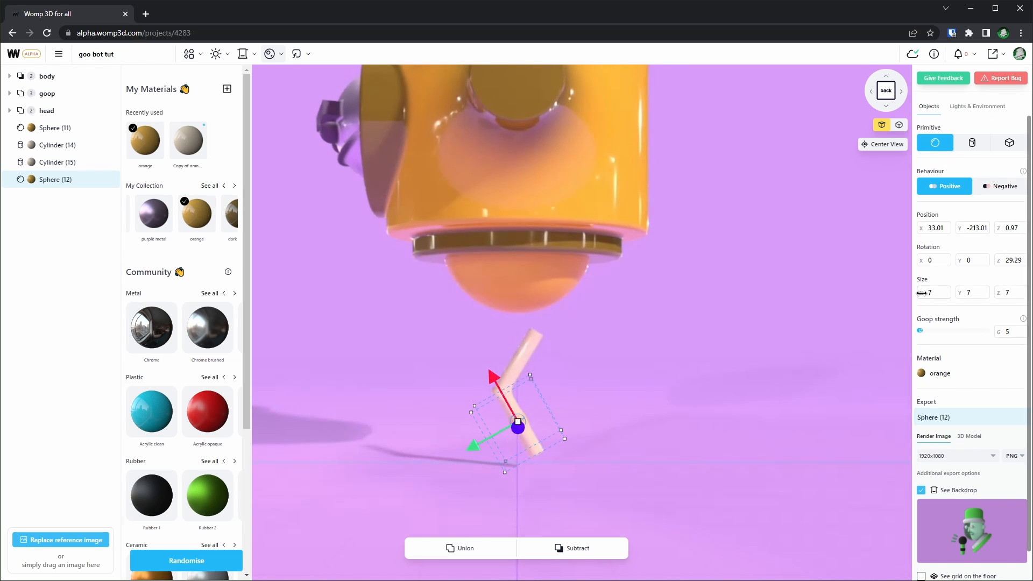
drag(923, 293, 935, 293)
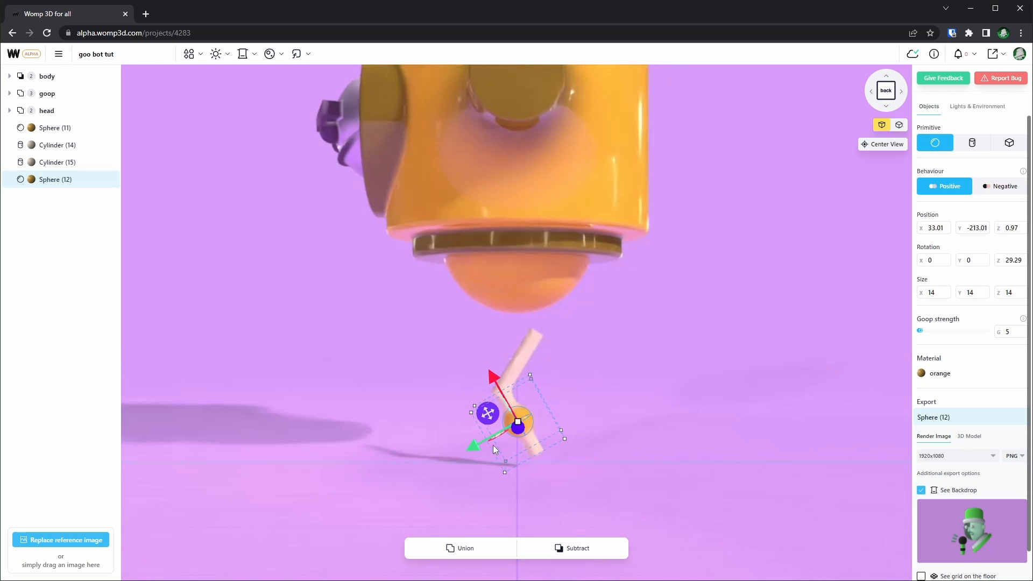
Place the orange sphere over the leg's knee joint at about Y -183.95, Z -11.23 and set its goop strength to 0.
drag(487, 413, 468, 380)
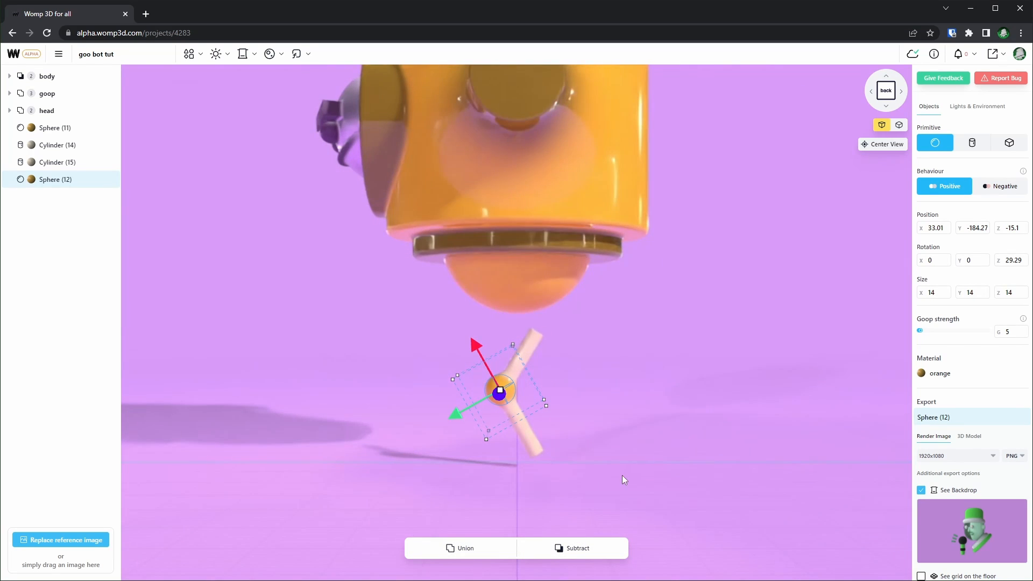
scroll(601, 482, up, 5)
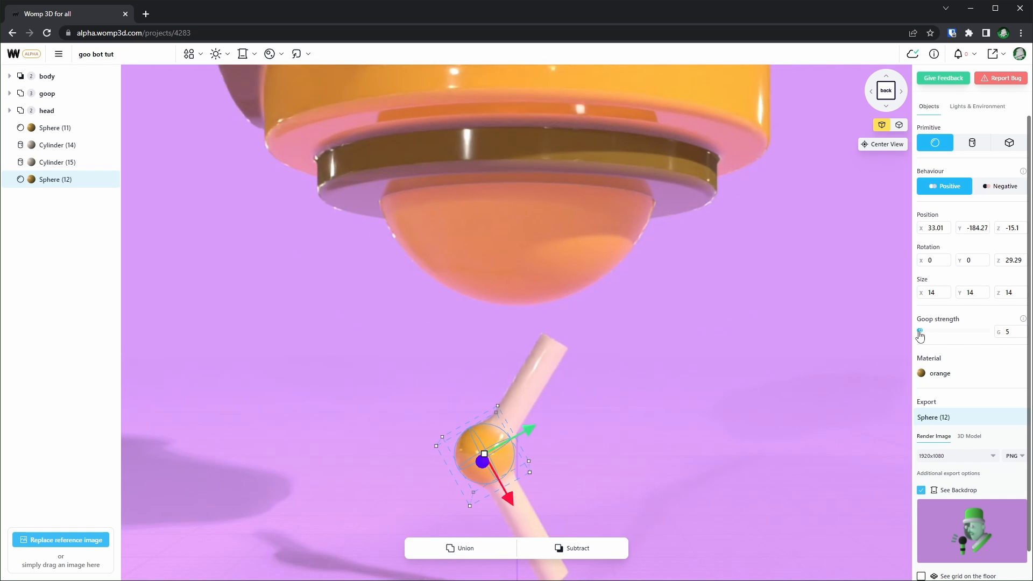
drag(922, 331, 873, 334)
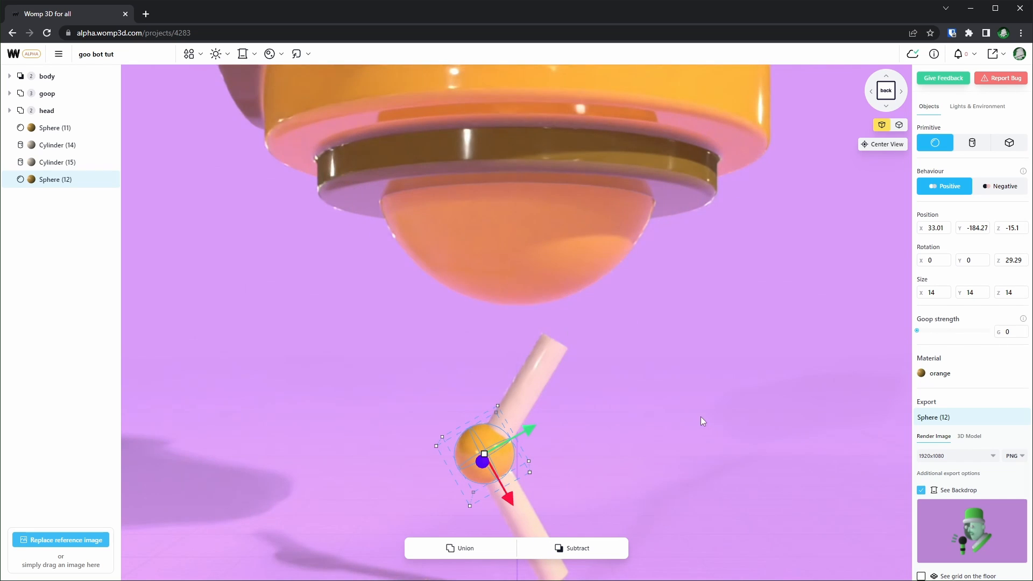
right_drag(687, 442, 527, 433)
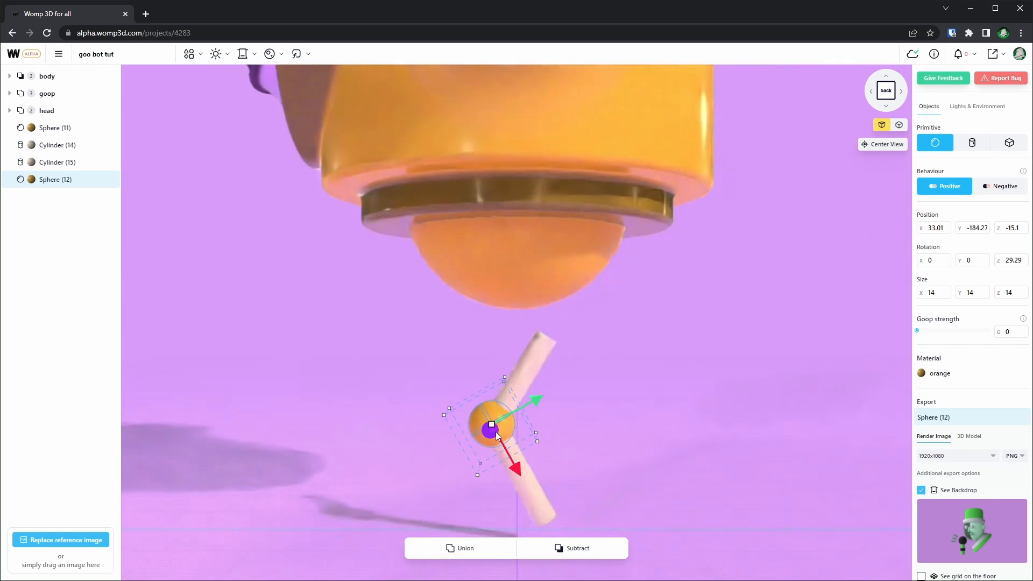
drag(528, 434, 528, 431)
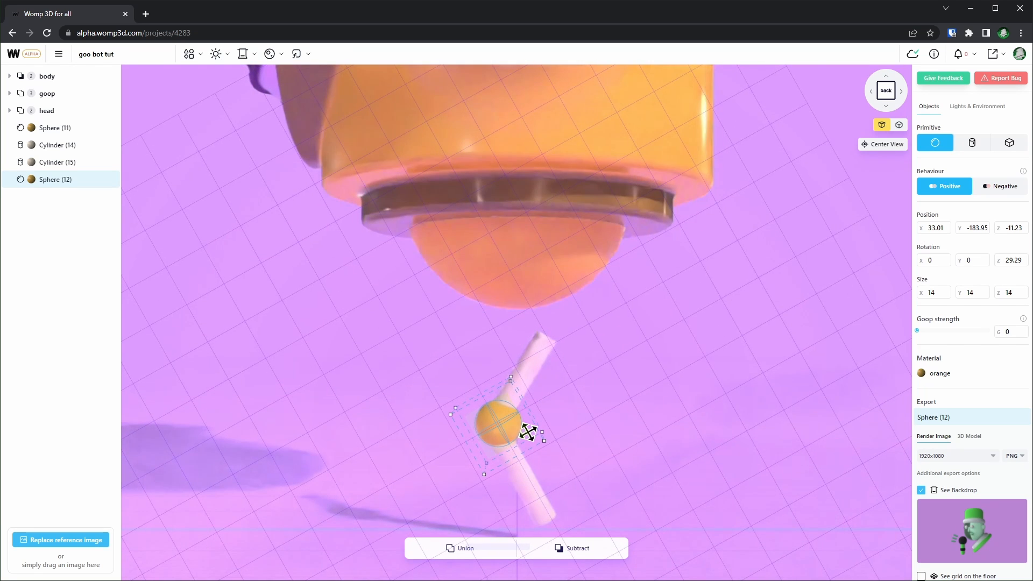
right_drag(711, 460, 534, 479)
Shorten the lower leg cylinder from its bottom end to a height of about 31.53.
click(533, 479)
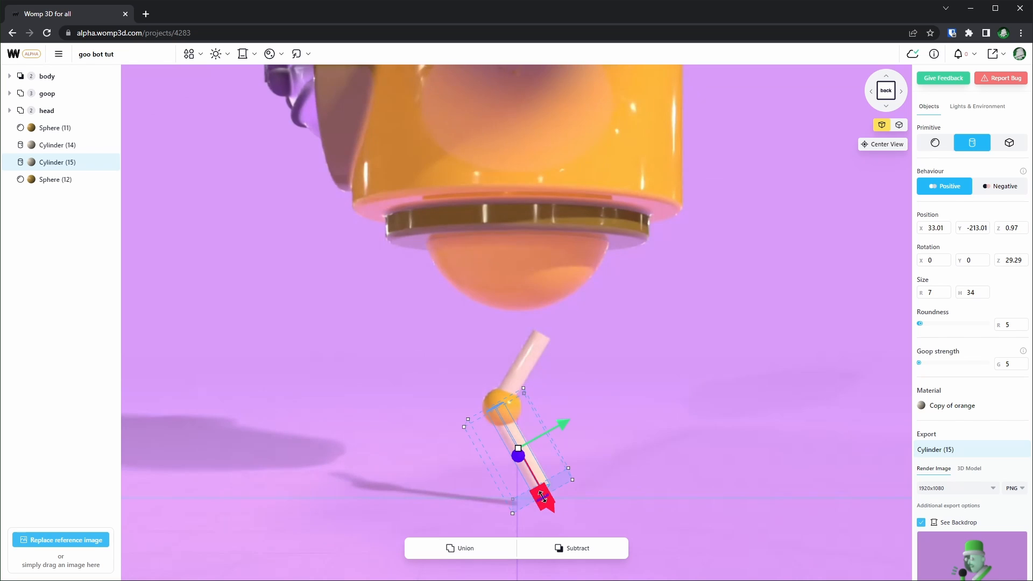
drag(542, 498, 541, 494)
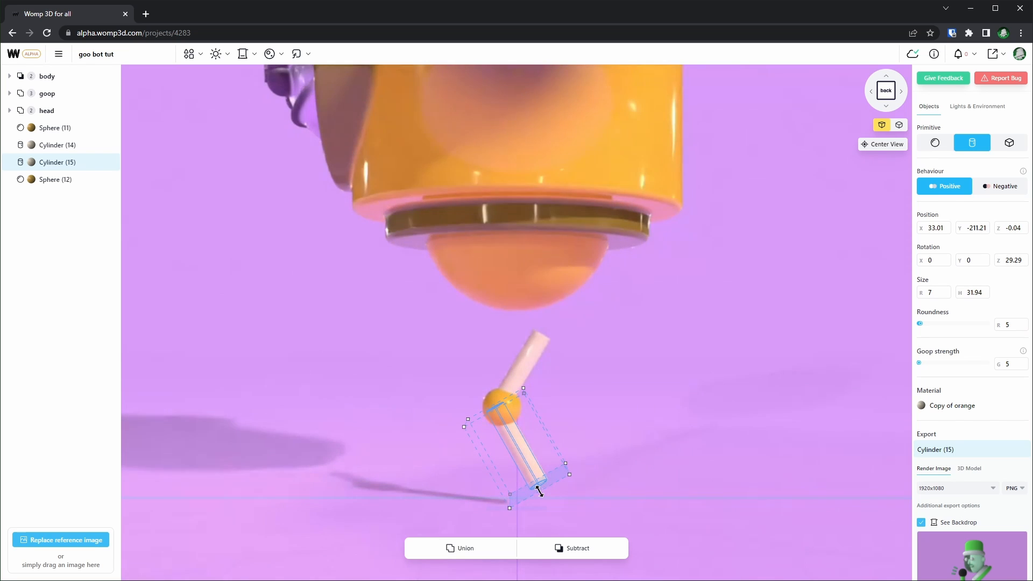
click(690, 430)
middle_drag(681, 452, 709, 395)
scroll(709, 395, up, 2)
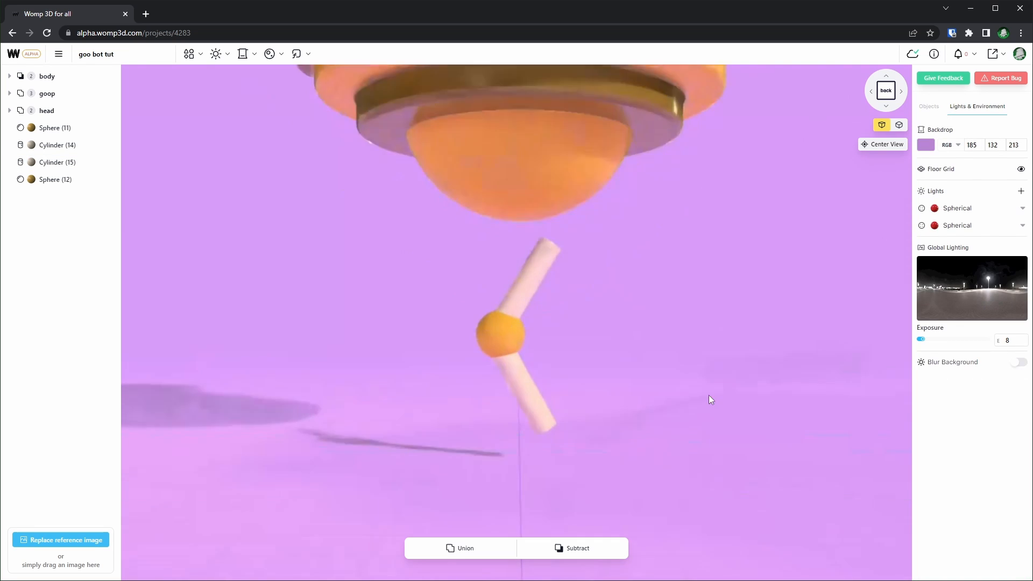
Duplicate the lower leg cylinder, set the copy's Z rotation to 90 and its goop strength to 0.
click(548, 412)
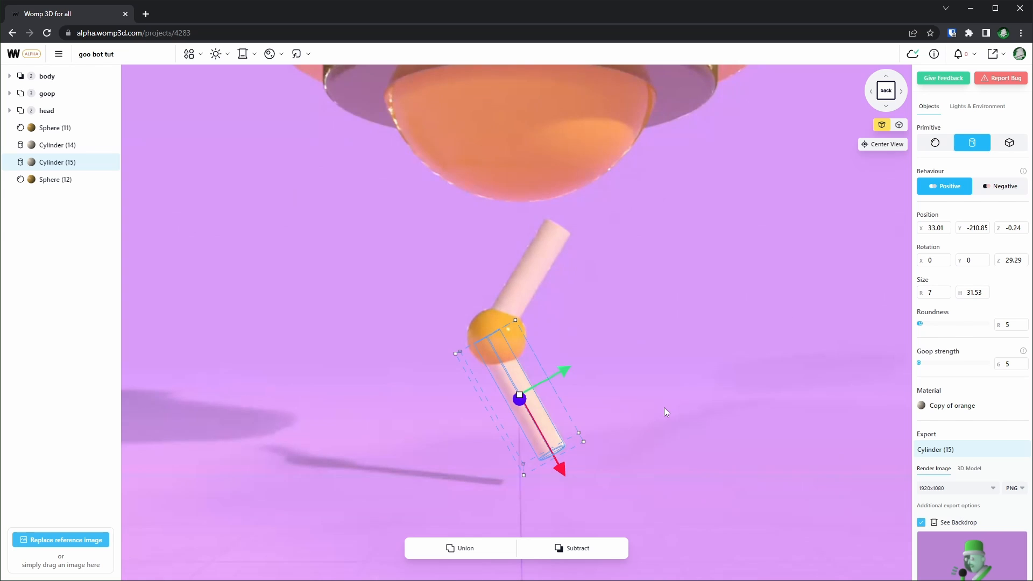
key(ctrl+v)
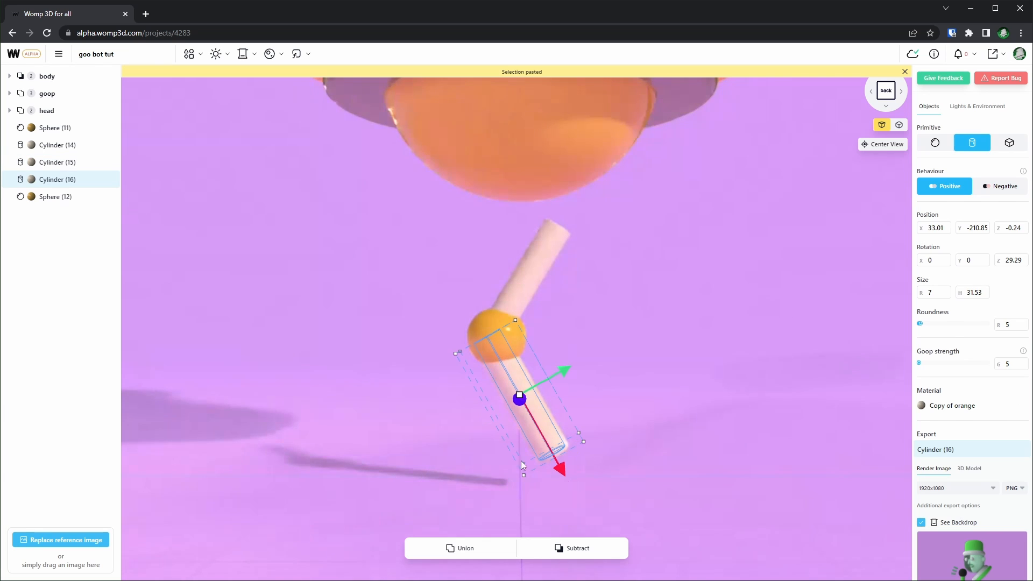
click(1024, 260)
text(90)
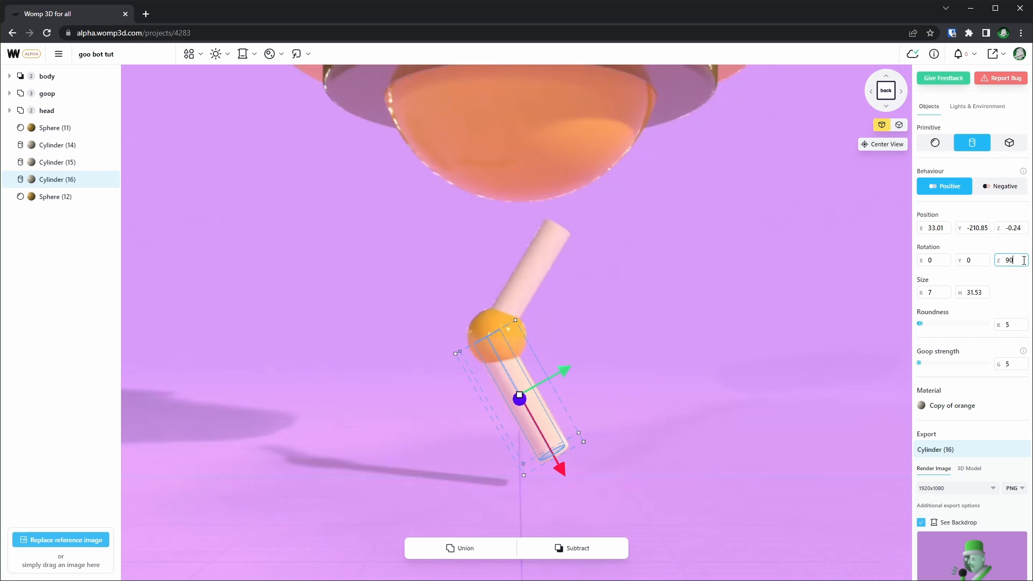
key(Return)
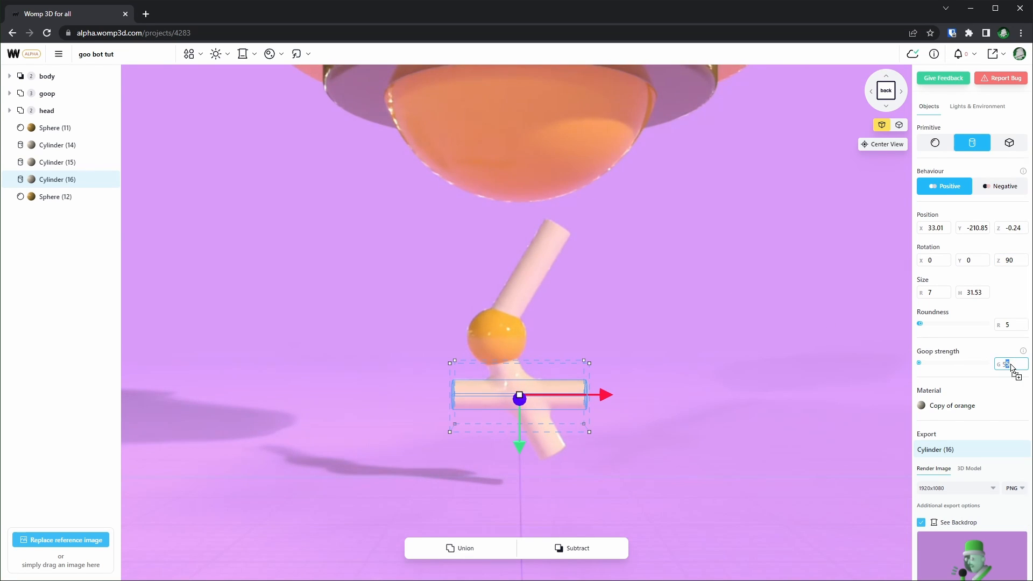
drag(1001, 366, 997, 364)
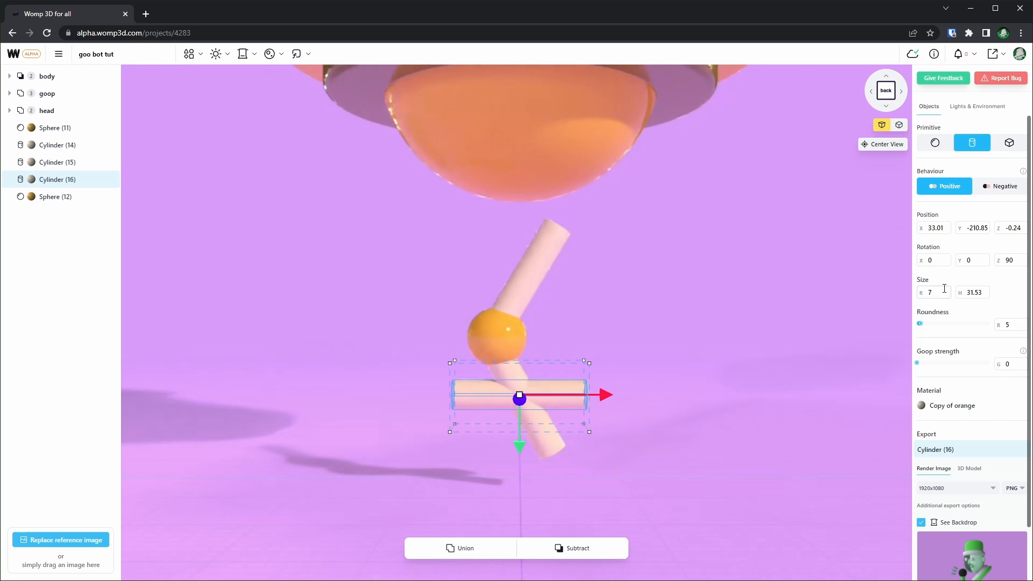
Shape the horizontal cylinder into an orange foot under the leg, with roundness 100, radius 12 and height about 35.06.
drag(921, 323, 1022, 326)
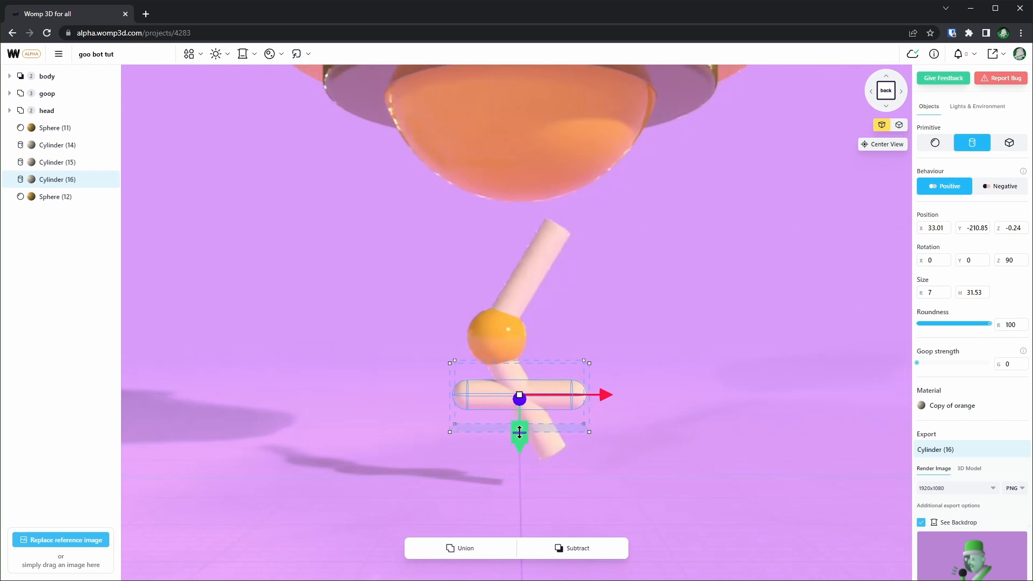
drag(517, 449, 508, 486)
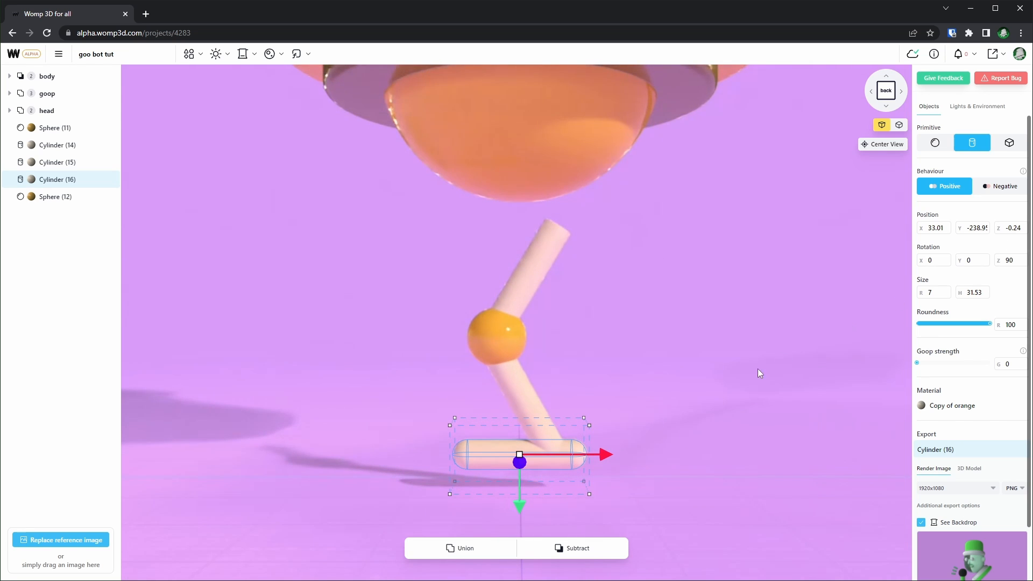
drag(924, 294, 929, 294)
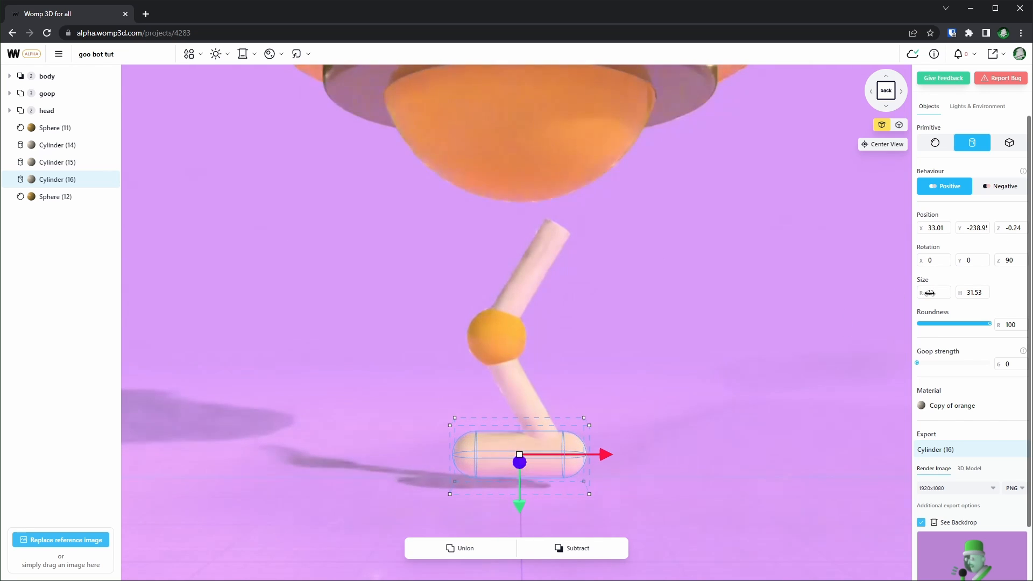
drag(450, 459, 436, 460)
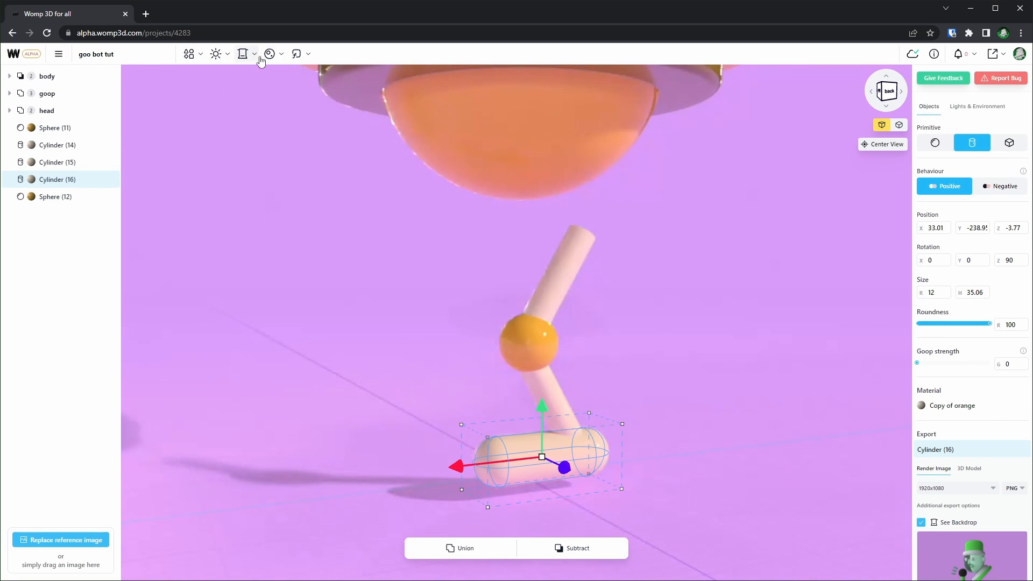
click(269, 54)
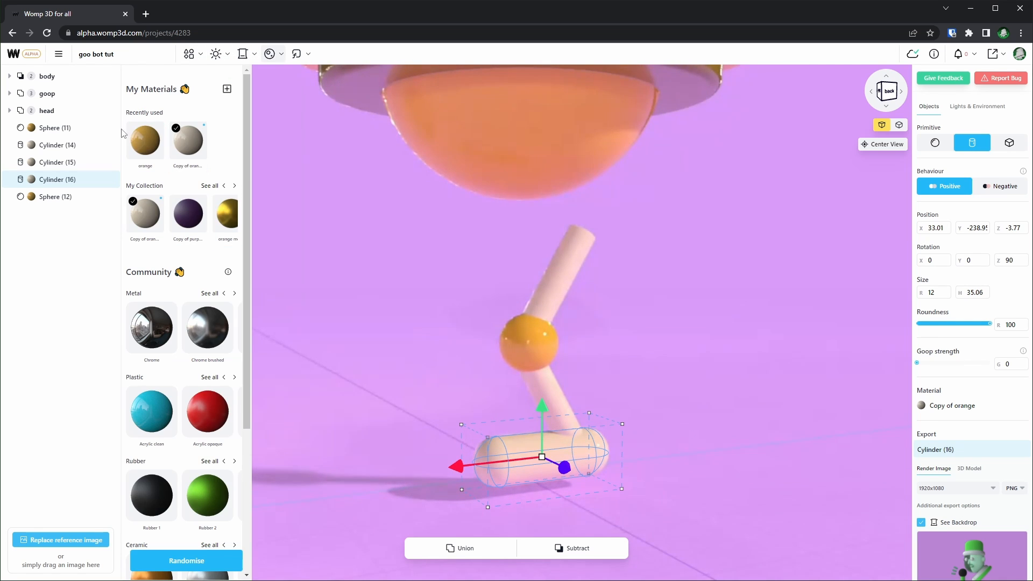
click(149, 141)
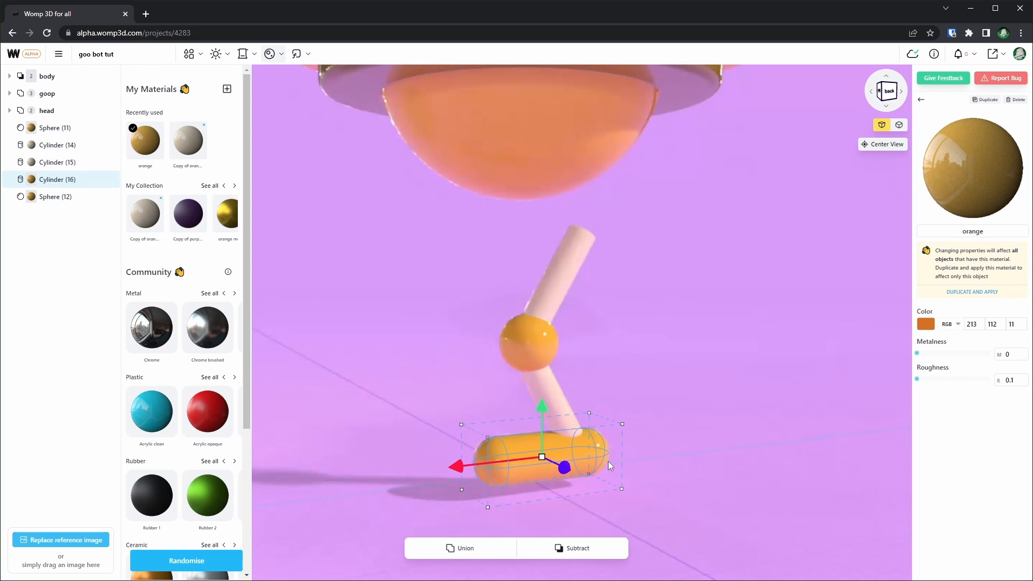
Duplicate the foot in place, turn the copy into a cube with roundness 0 and set its behaviour to negative.
key(ctrl+v)
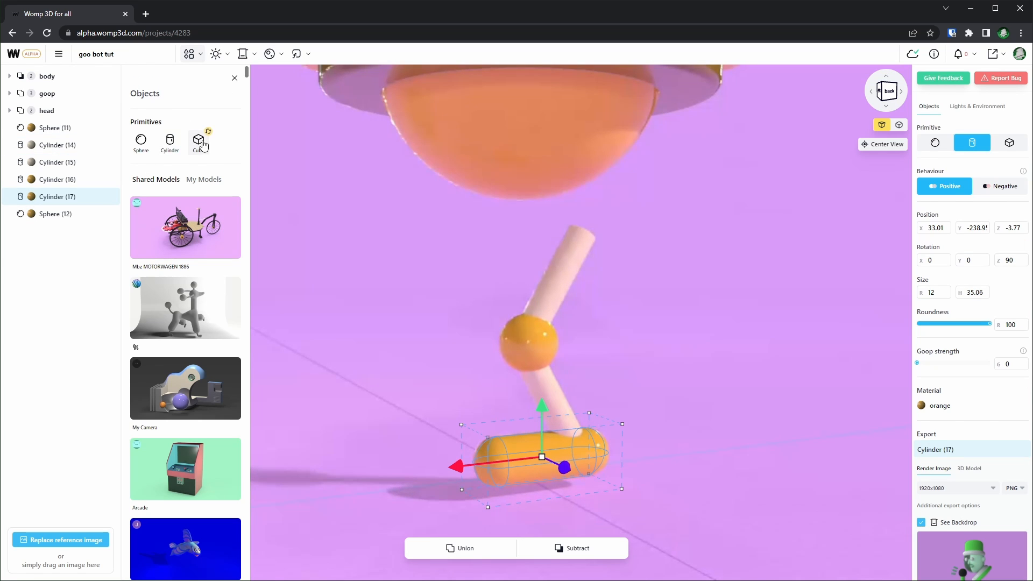
click(207, 134)
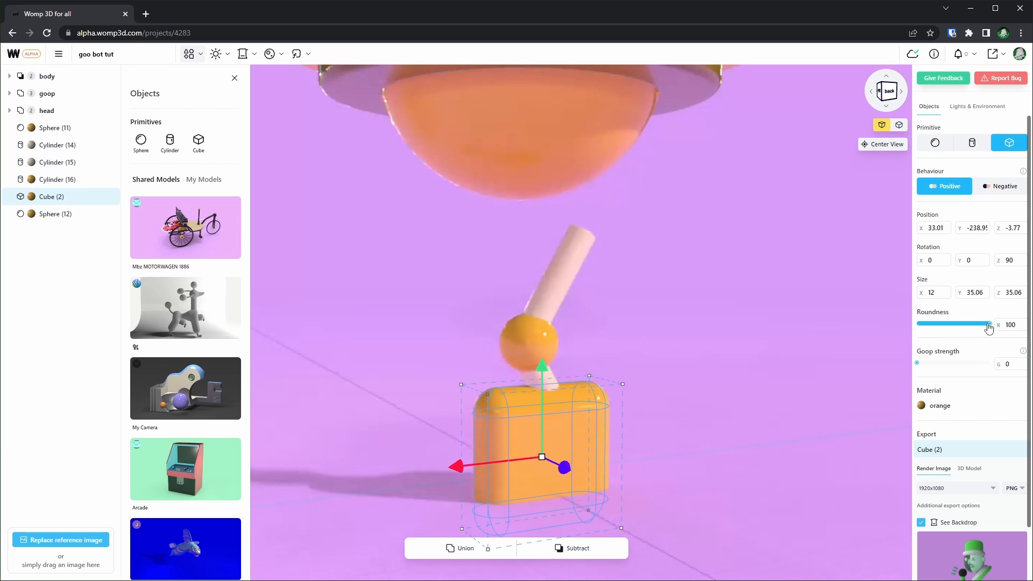
drag(989, 326, 887, 322)
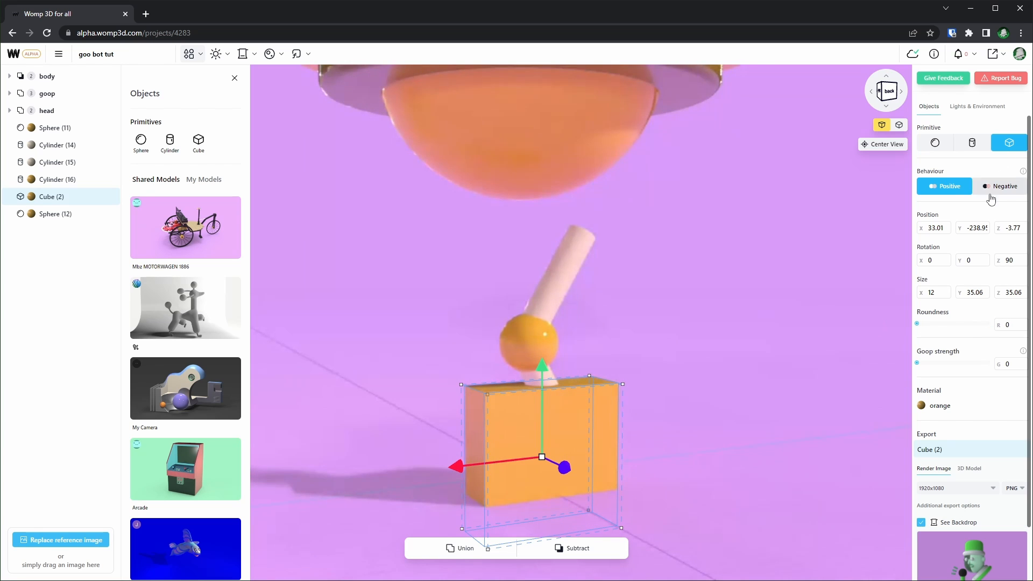
click(1005, 187)
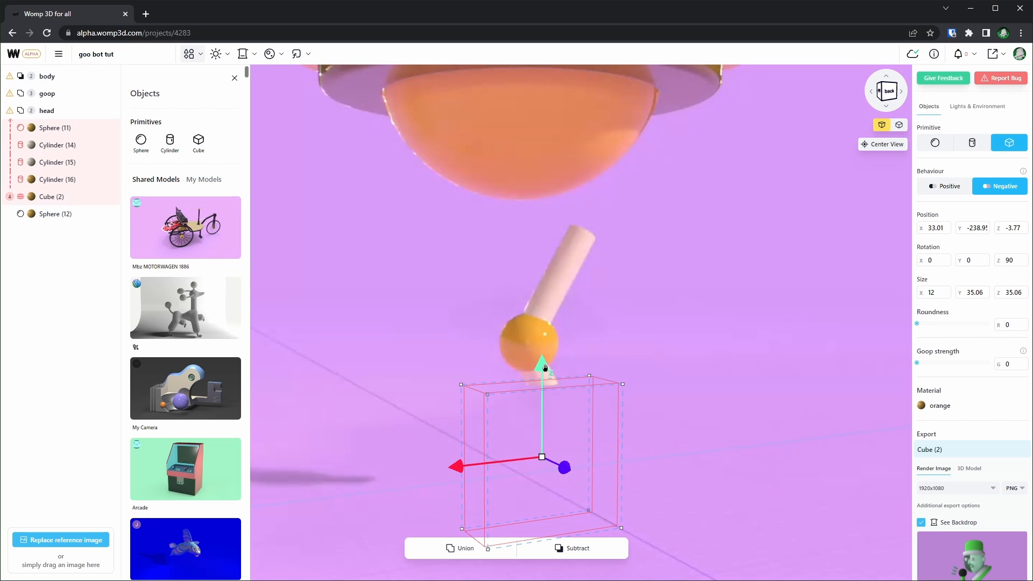
Lower the negative cube's upper face to a Z size of about 16.86 so it cuts only the foot's underside flat.
drag(553, 388, 557, 470)
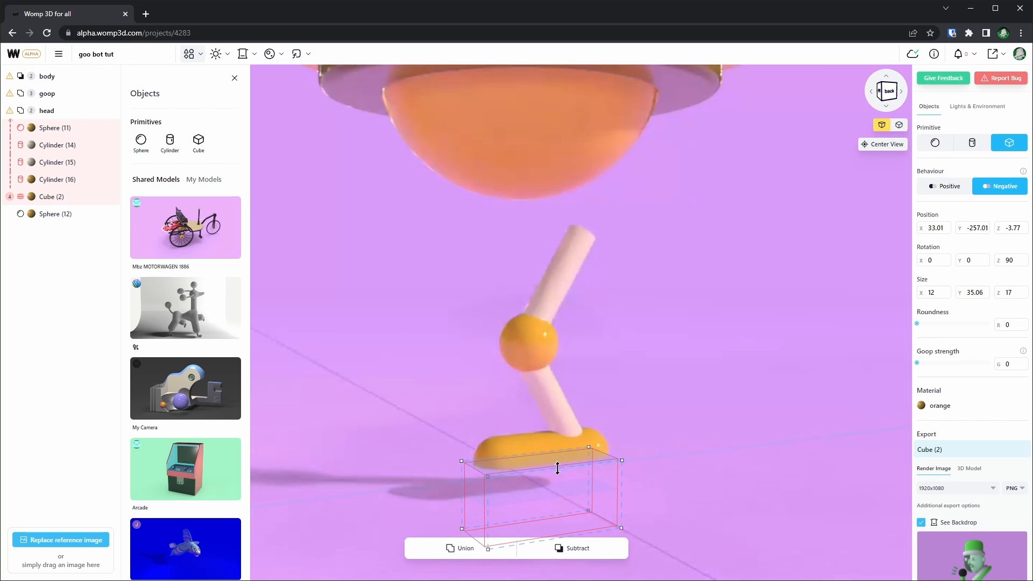
scroll(603, 326, down, 5)
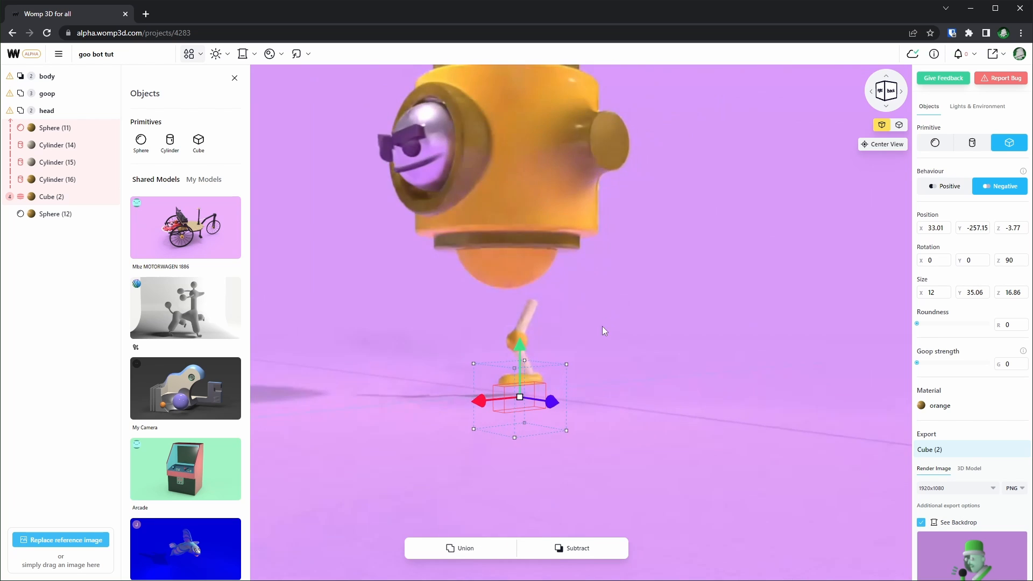
scroll(603, 331, up, 5)
drag(602, 336, 672, 321)
click(673, 322)
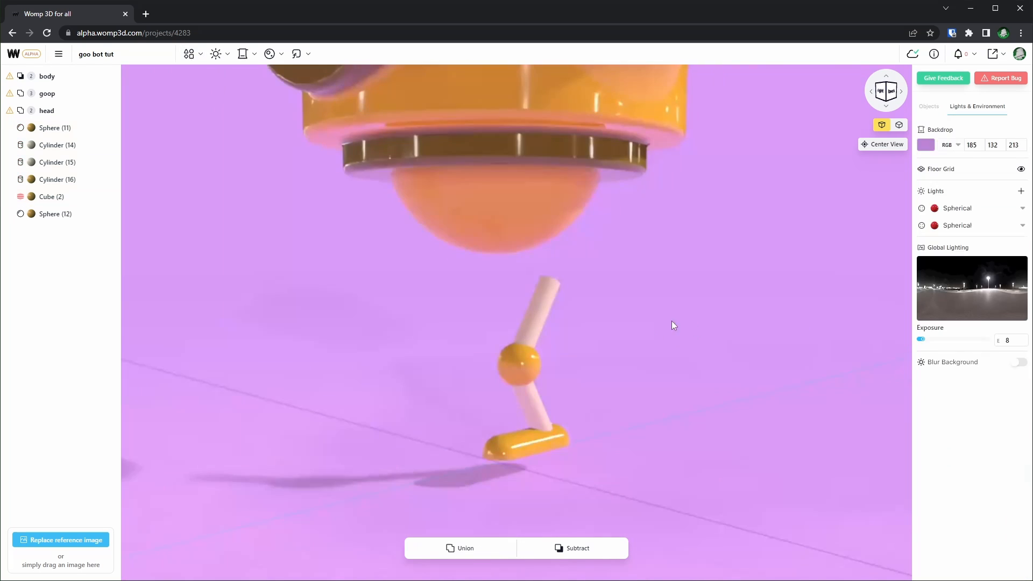
Mirror the upper leg cylinder and the orange knee sphere to the opposite side of the body.
click(548, 295)
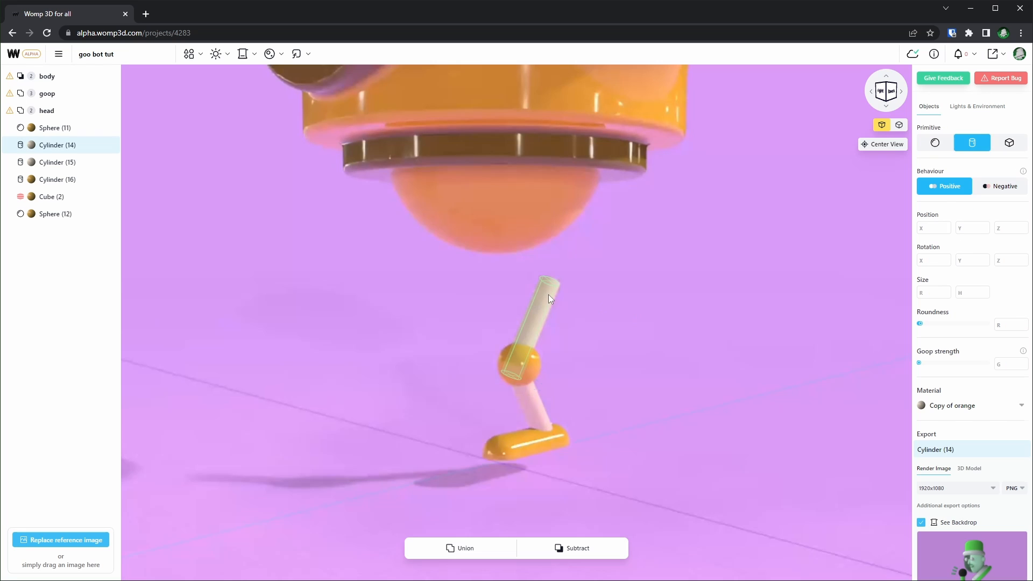
click(701, 296)
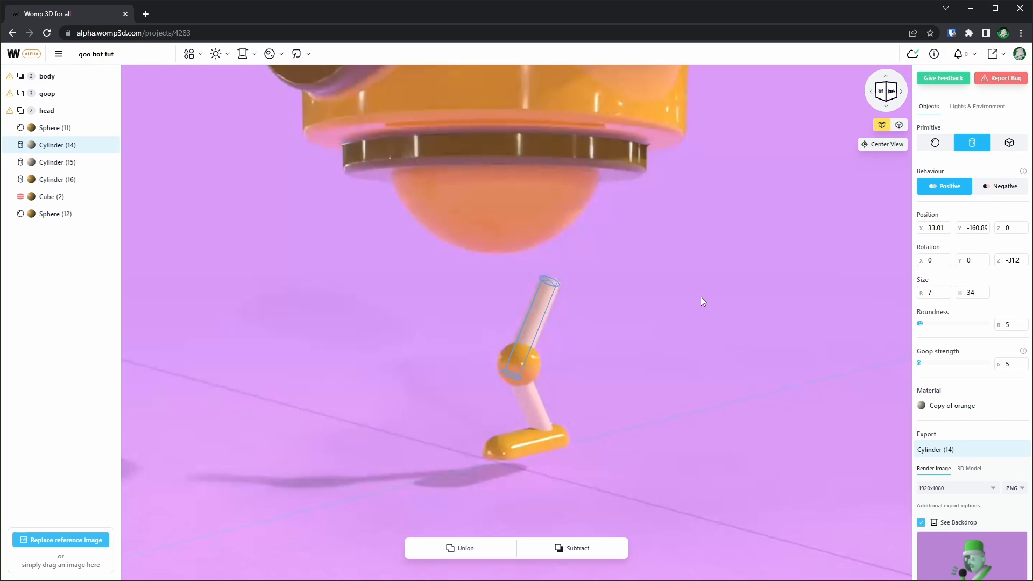
key(ctrl+d)
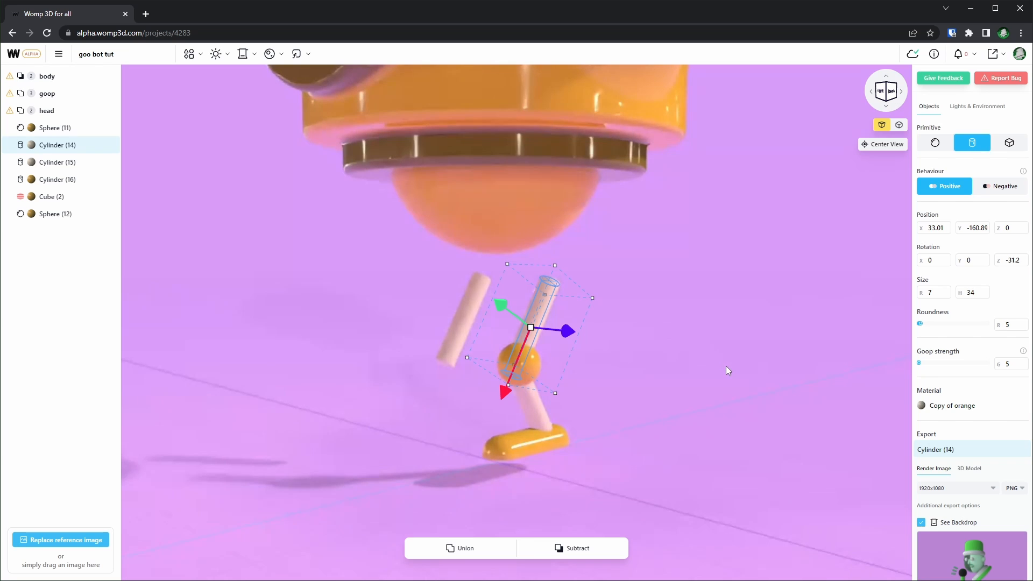
click(728, 370)
click(519, 369)
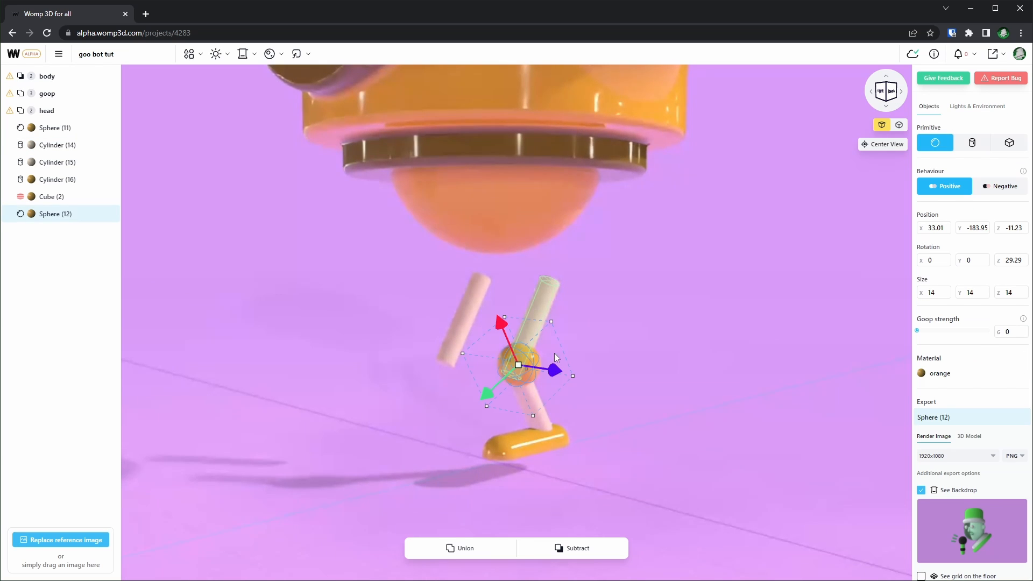
click(702, 363)
key(ctrl+d)
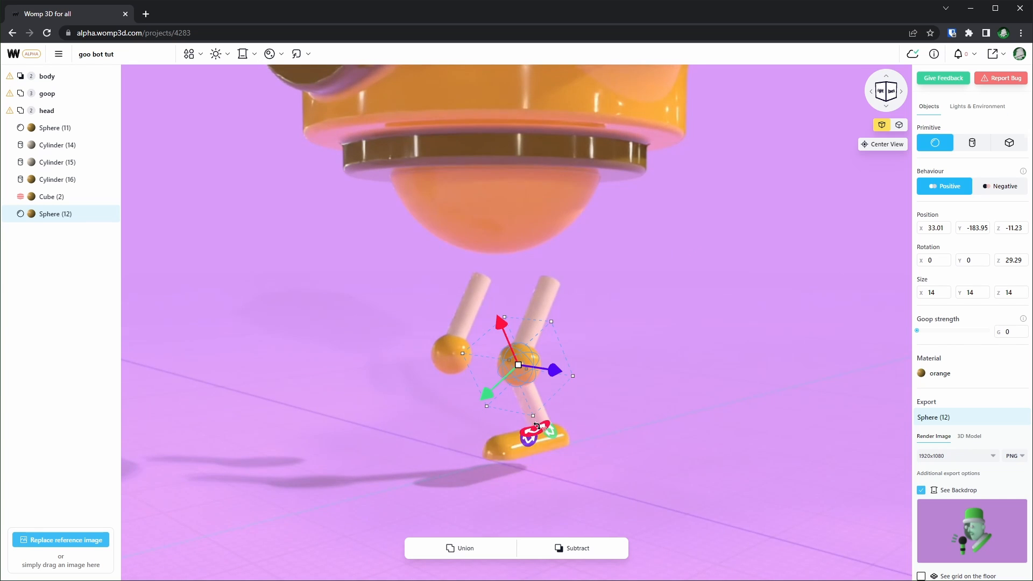
Mirror the lower leg cylinder and the orange foot to complete the opposite leg.
scroll(541, 403, up, 3)
click(542, 404)
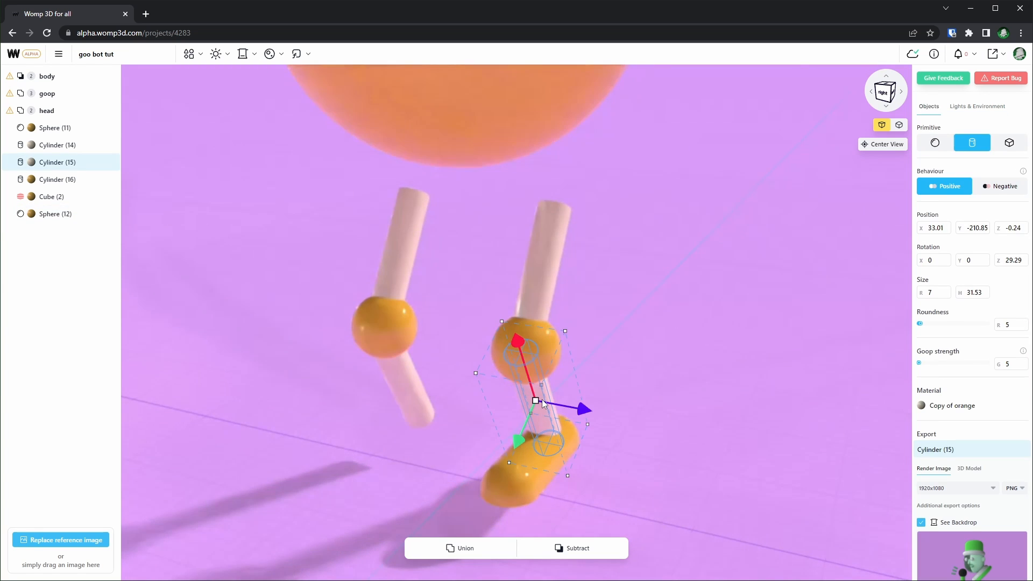
click(526, 483)
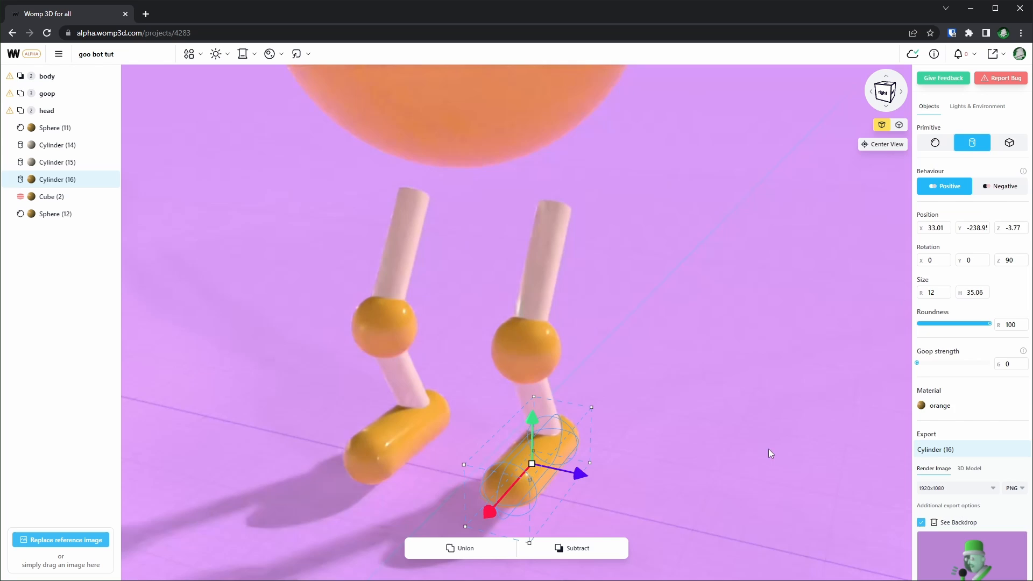
click(769, 448)
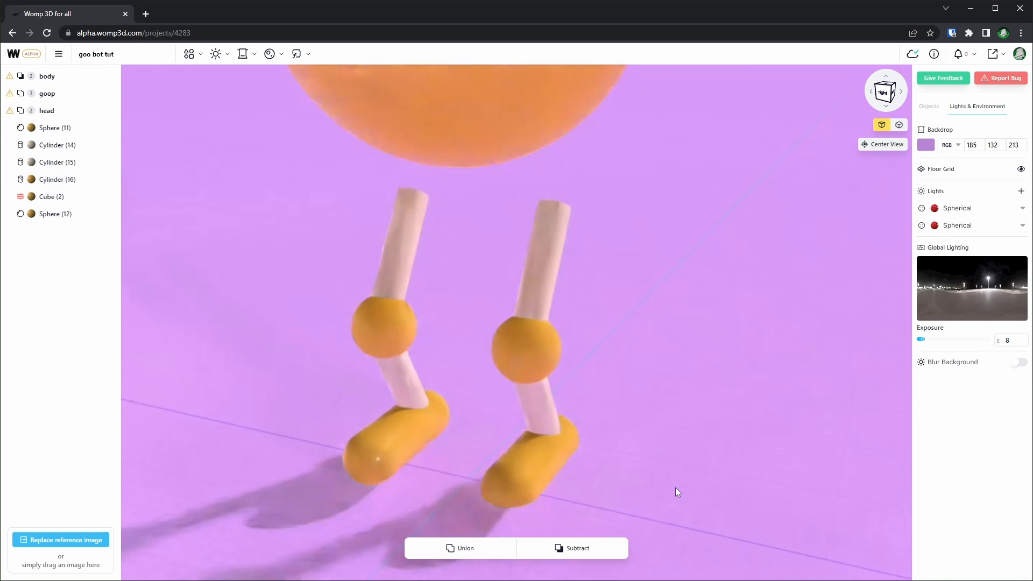
Select the original leg's cylinders, knee sphere and negative cube and rotate them together 40 degrees about the vertical axis, turning the feet outward.
scroll(727, 312, down, 5)
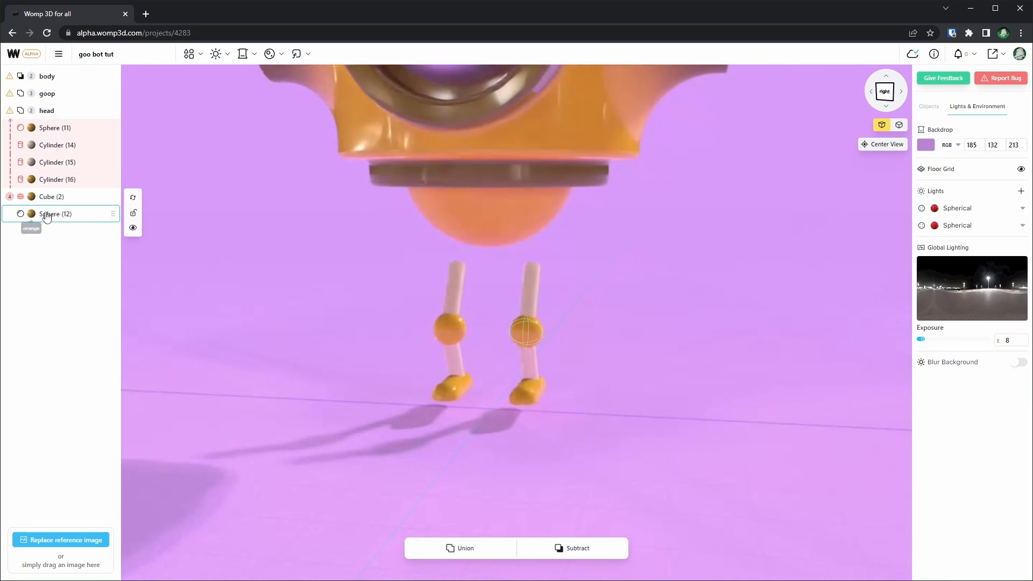
click(60, 129)
shift+click(64, 214)
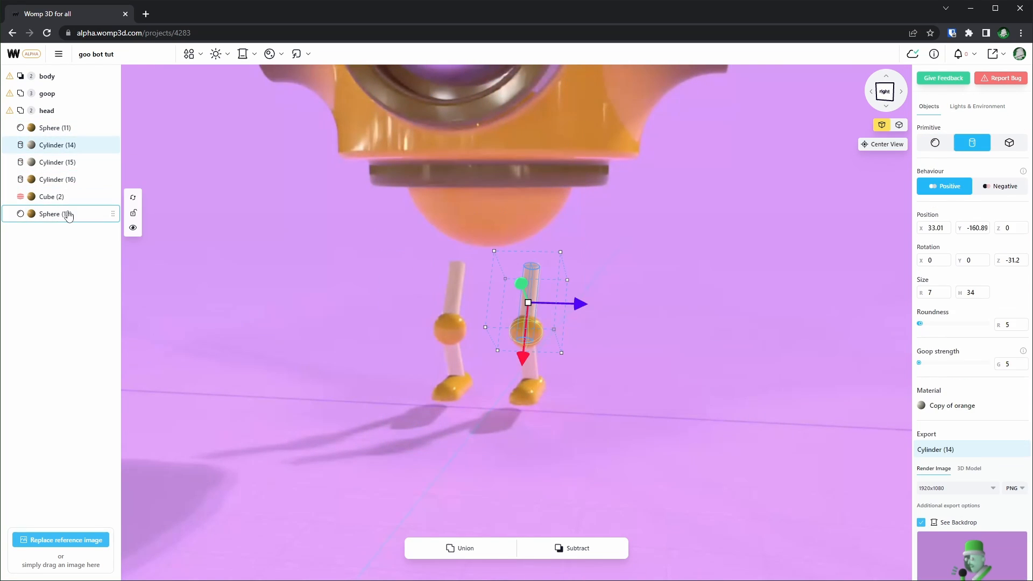
shift+click(66, 214)
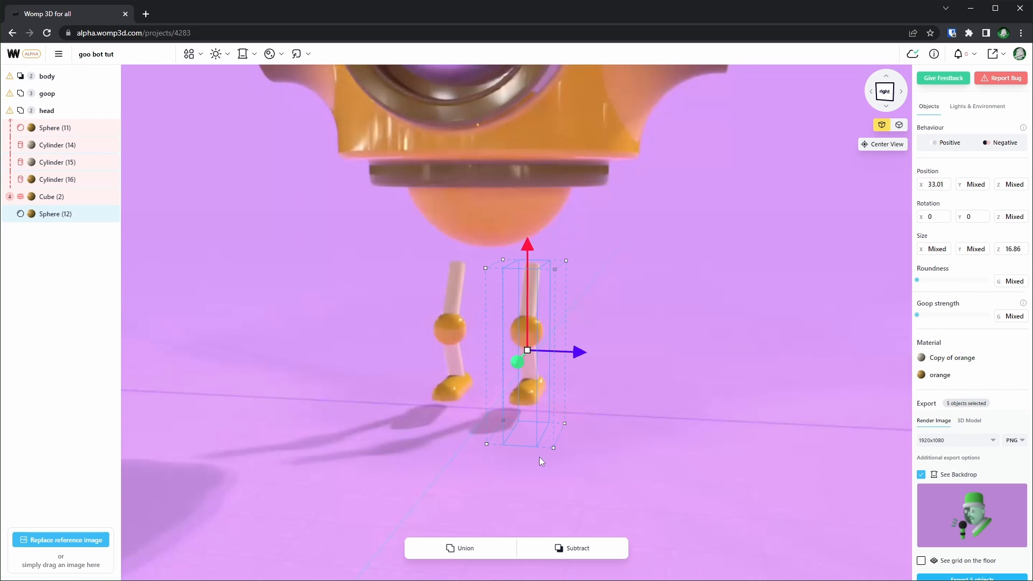
right_drag(687, 423, 684, 450)
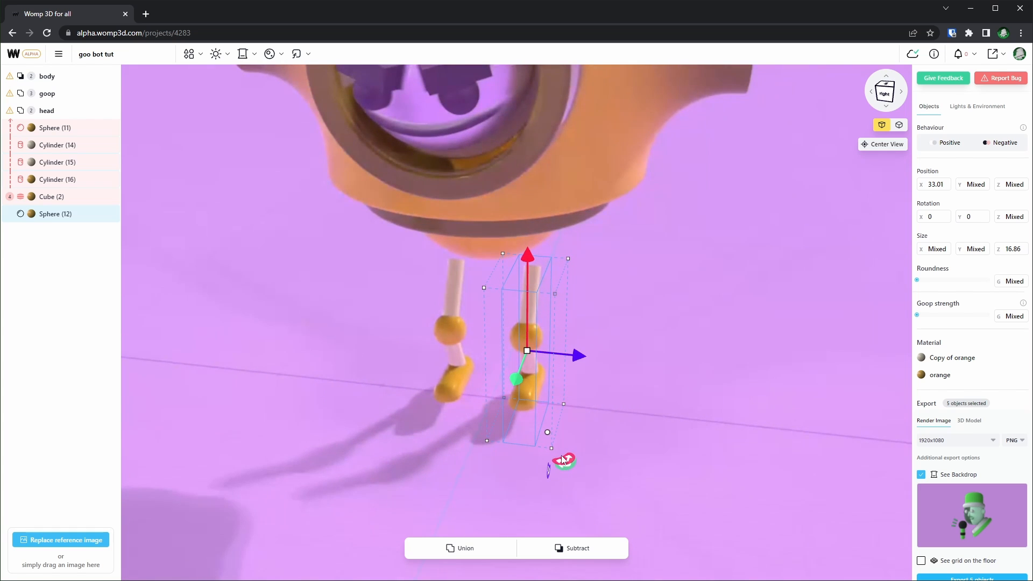
drag(560, 460, 615, 443)
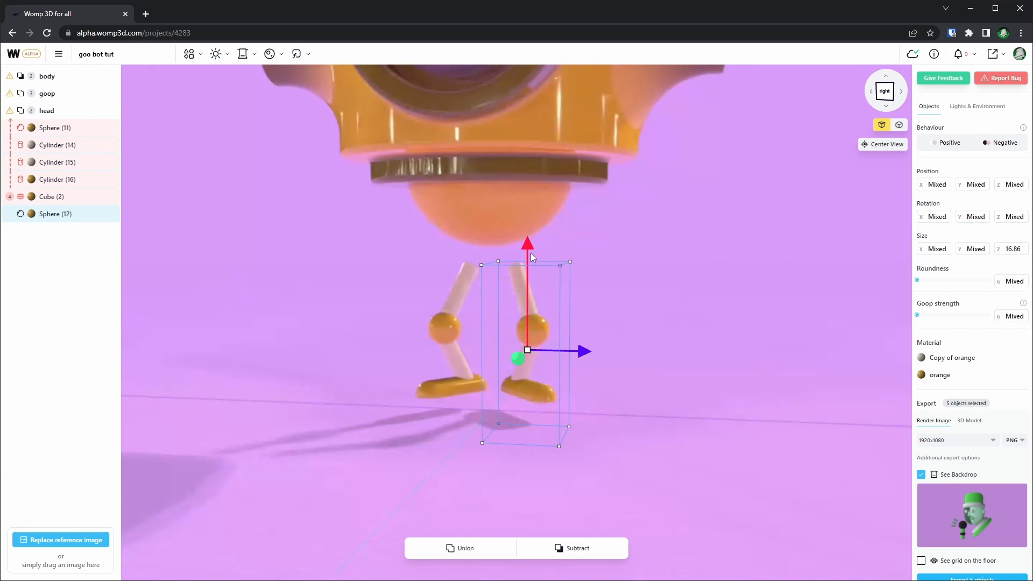
Raise the selected leg parts until they meet the robot's lower sphere and adjust their front-to-back position beneath it.
drag(531, 254, 555, 220)
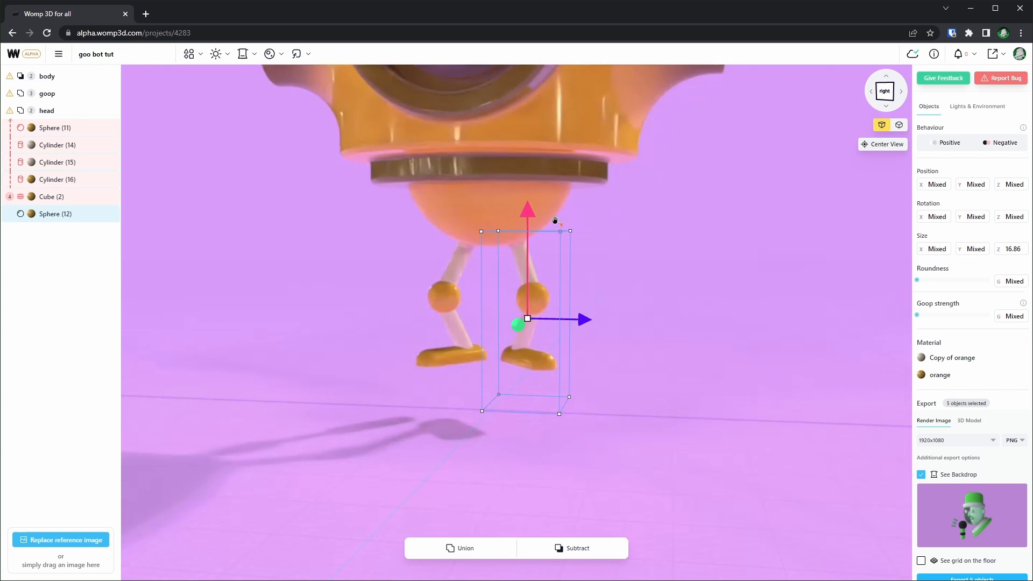
right_drag(660, 312, 503, 305)
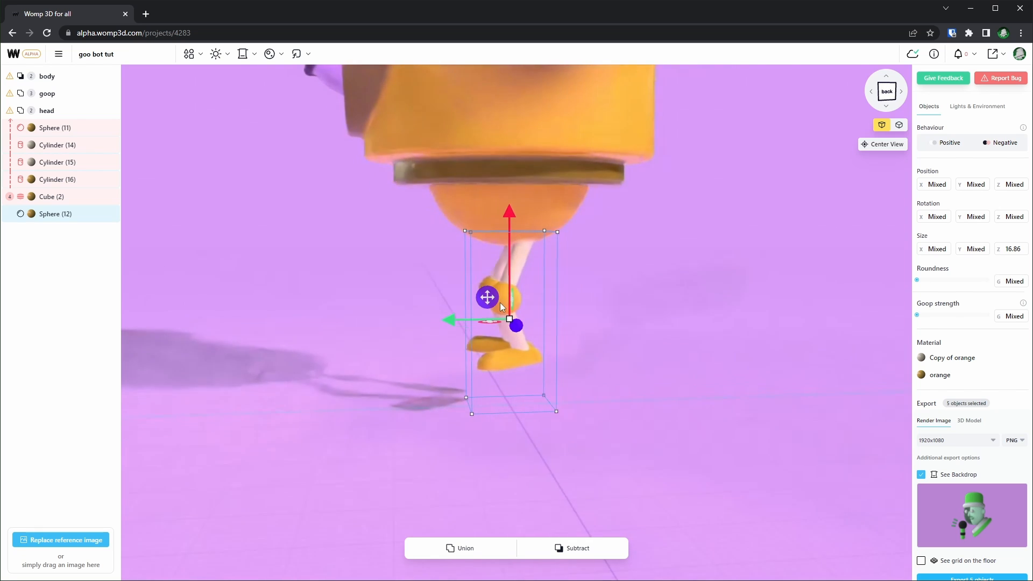
scroll(502, 304, down, 3)
right_drag(621, 334, 615, 321)
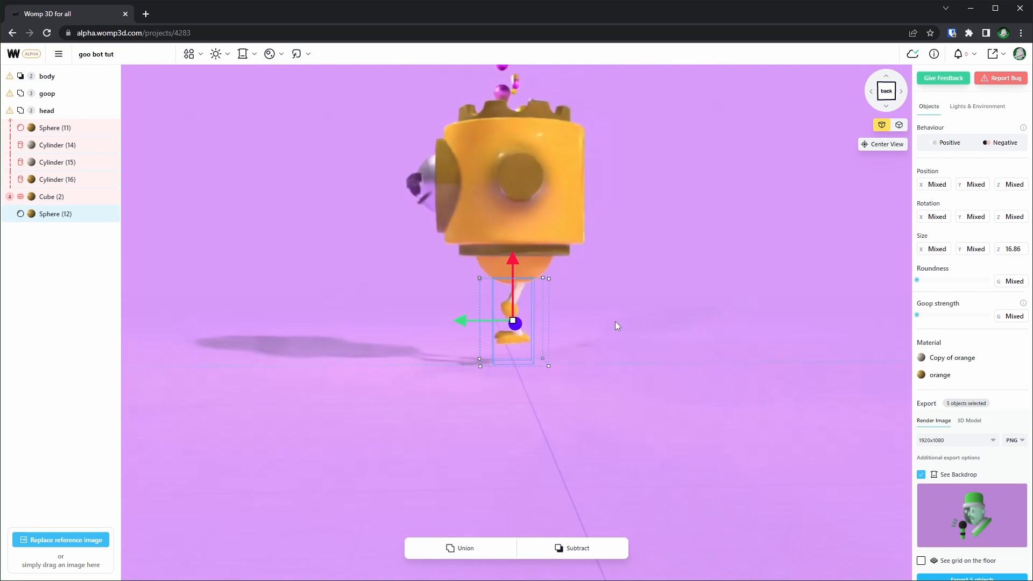
drag(473, 329, 457, 320)
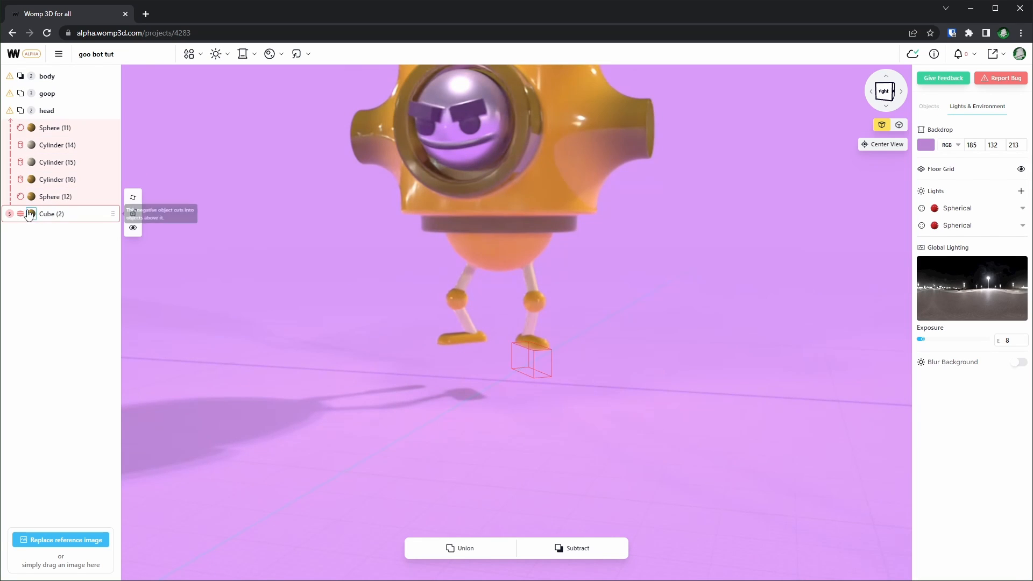
Group the hip sphere, leg cylinders, knee sphere and negative cube into a union named "legs".
click(74, 215)
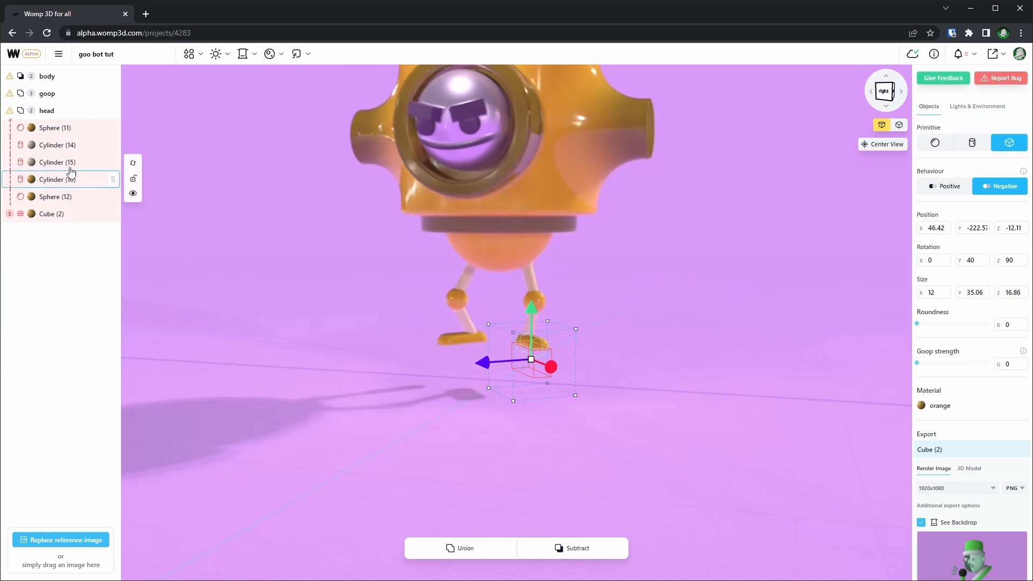
shift+click(60, 128)
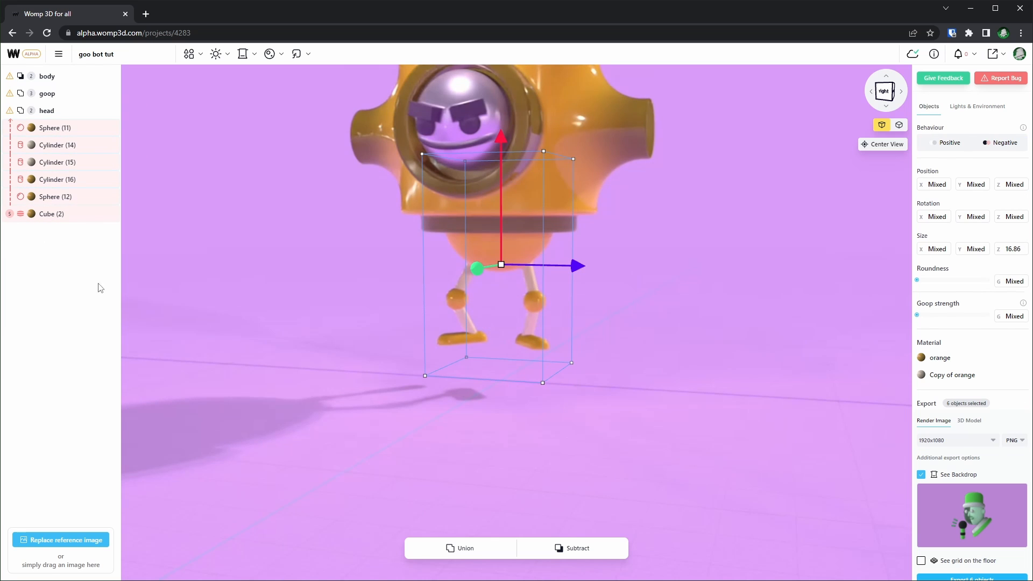
click(489, 554)
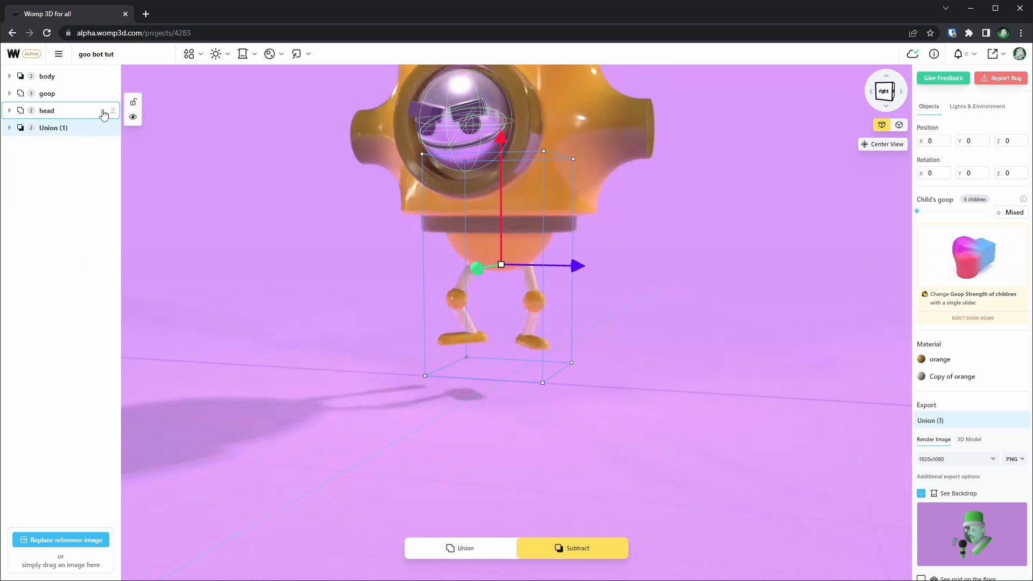
double_click(57, 130)
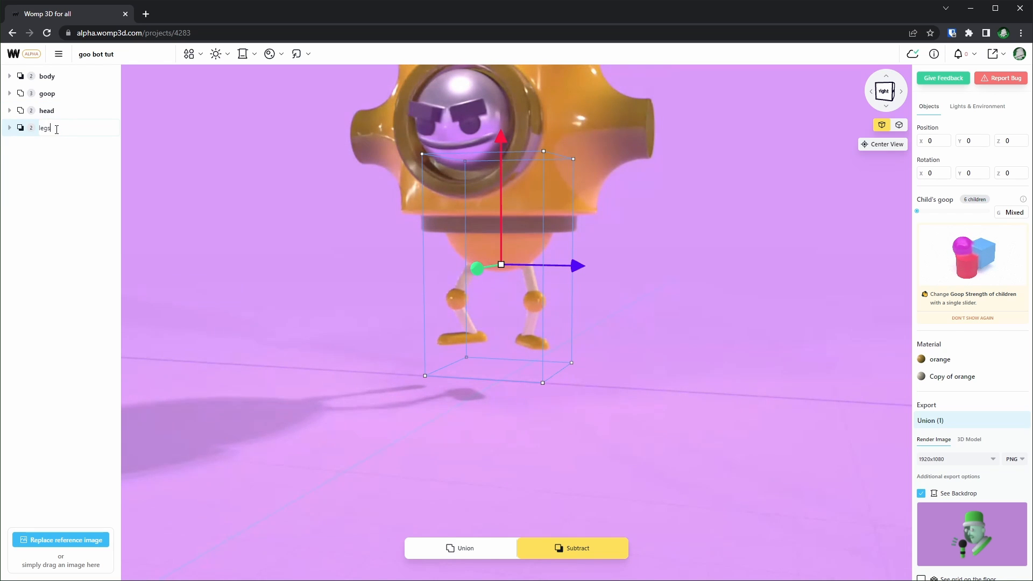
key(Return)
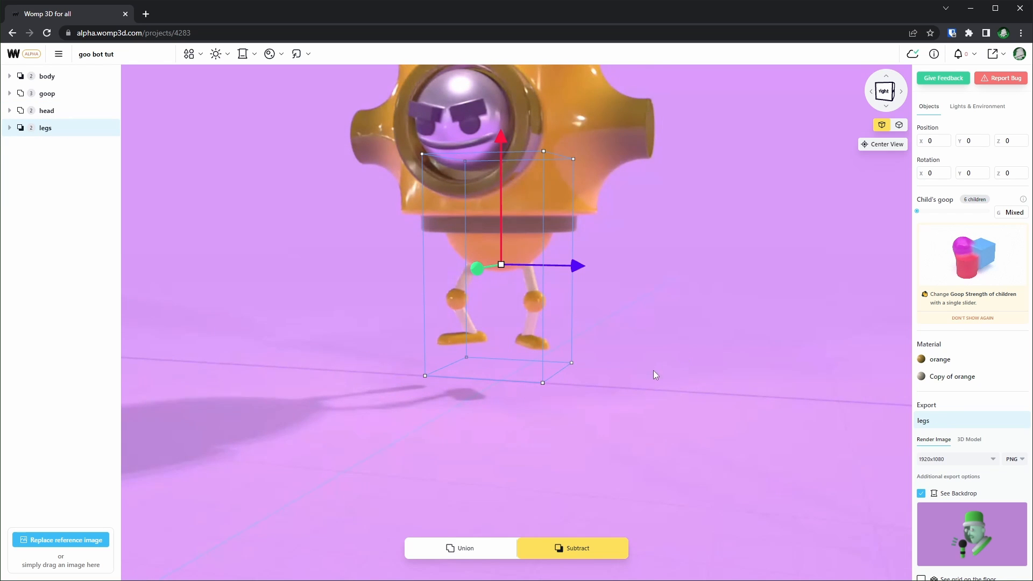
Add a cube and lower its upper face to a Y size of about 24.9, forming a platform beneath the feet.
scroll(670, 371, down, 2)
click(198, 264)
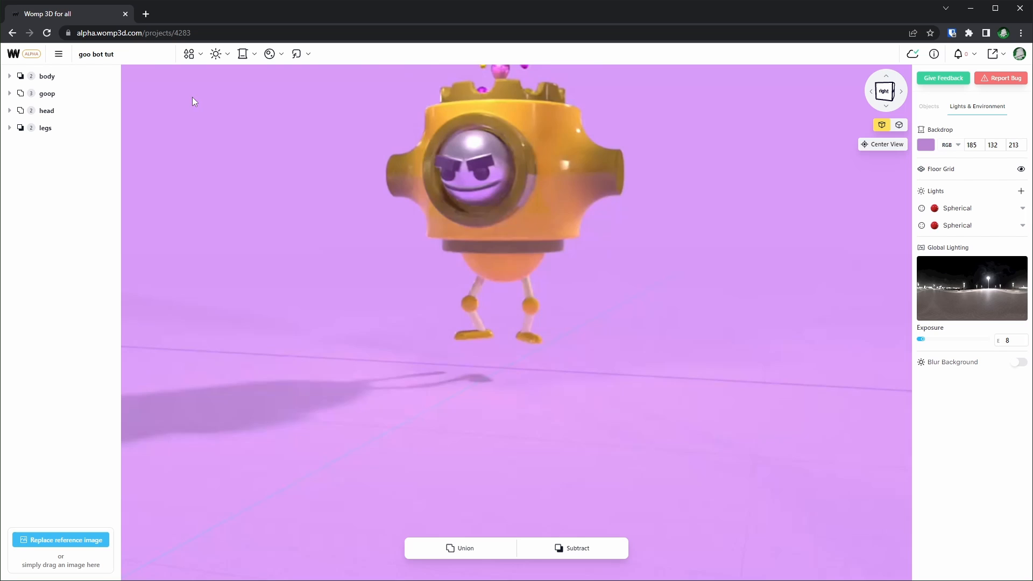
click(191, 60)
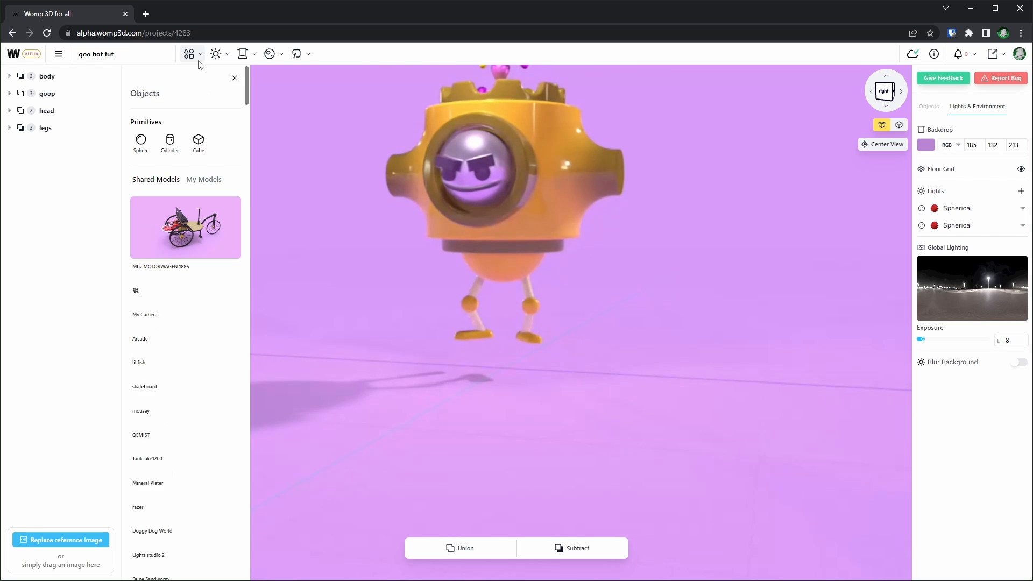
click(198, 141)
scroll(592, 286, up, 3)
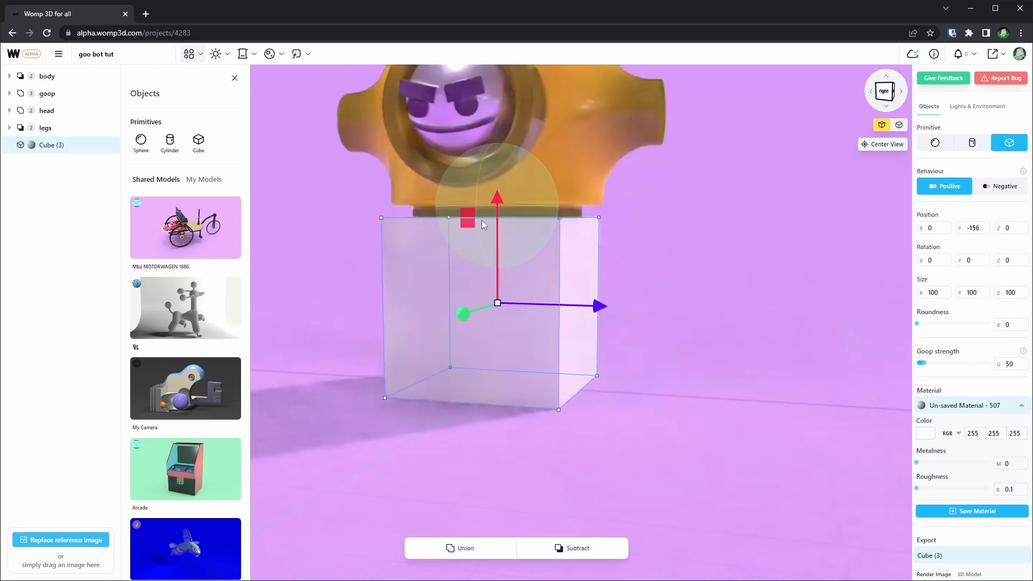
drag(467, 218, 469, 347)
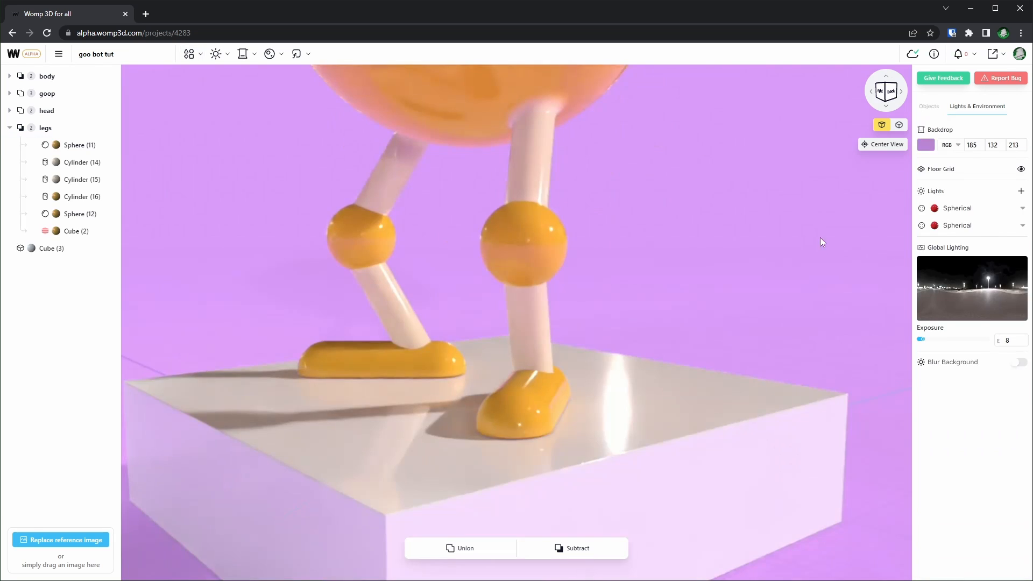
Adjust the goop strength of the negative cube that flattens the foot's sole in the legs group.
click(527, 397)
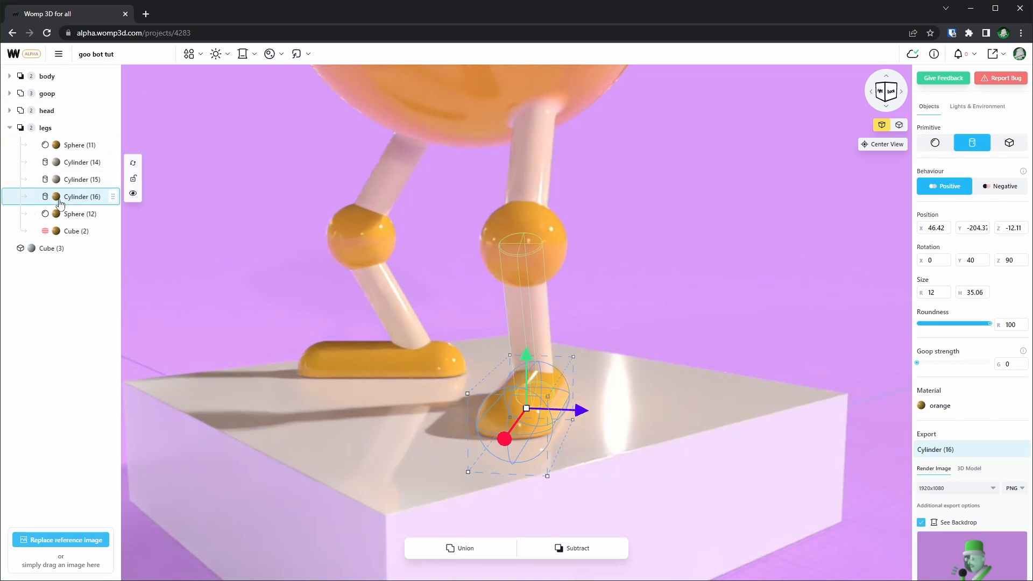
click(73, 233)
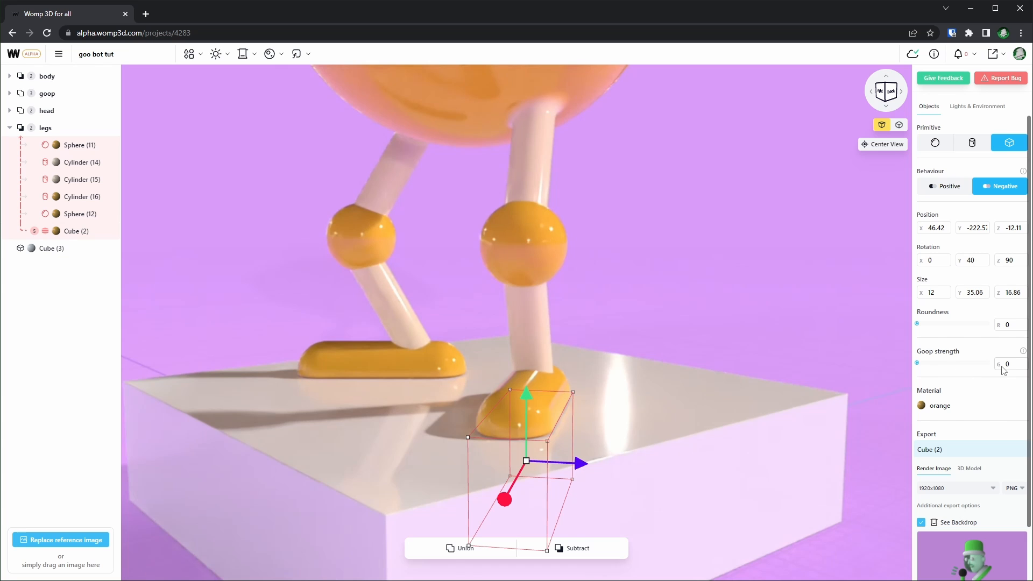
drag(1002, 365, 1004, 365)
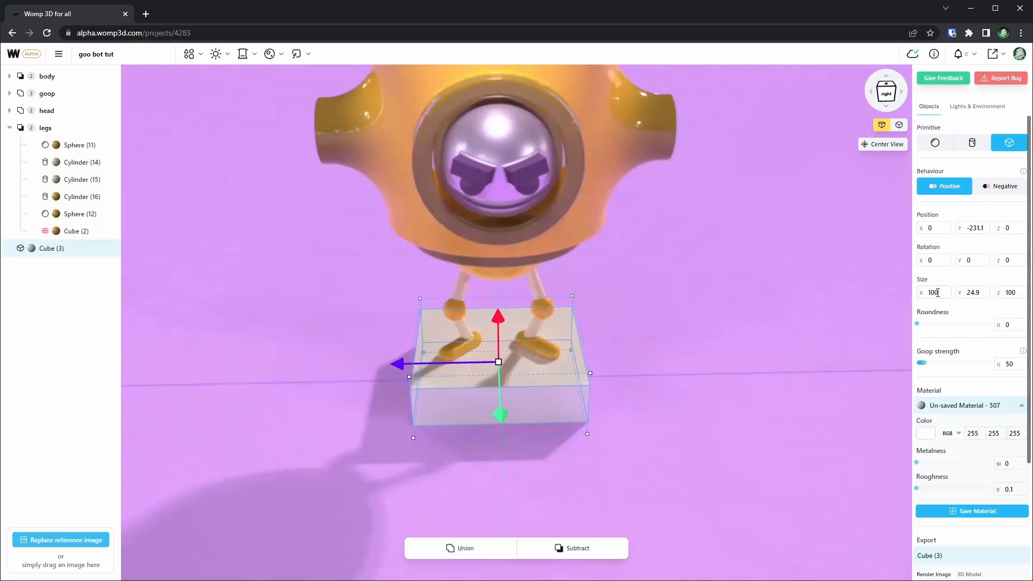
Set the platform cube's X and Z sizes to 150 and its roundness to 49.
click(944, 293)
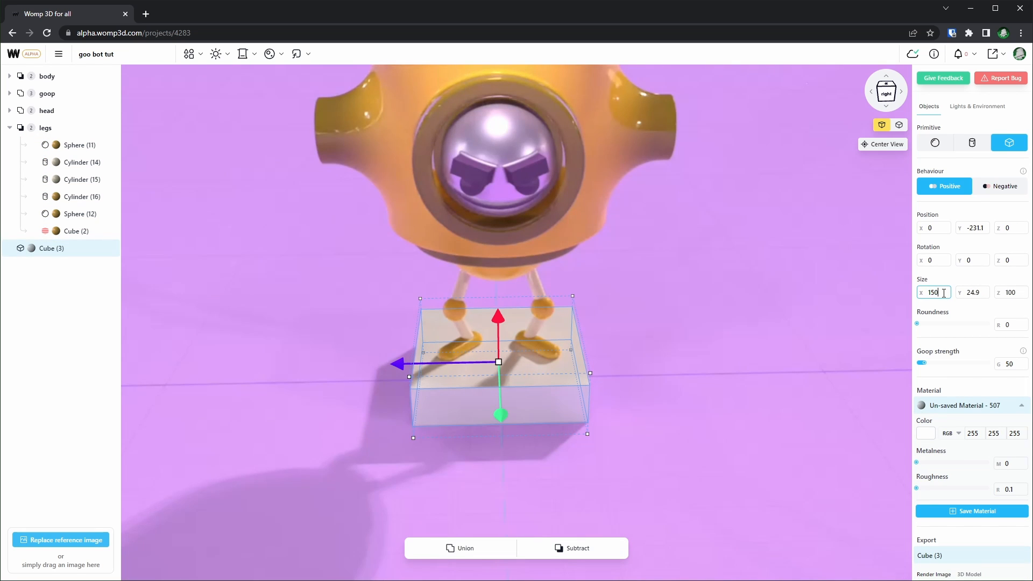
text(150)
click(1014, 292)
text(150)
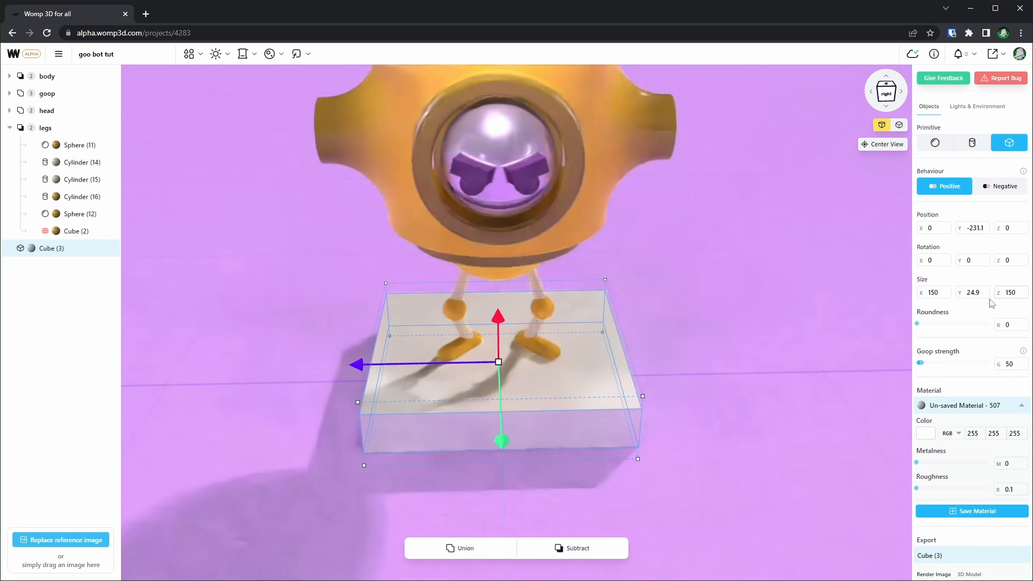
drag(749, 377, 730, 367)
drag(917, 324, 936, 327)
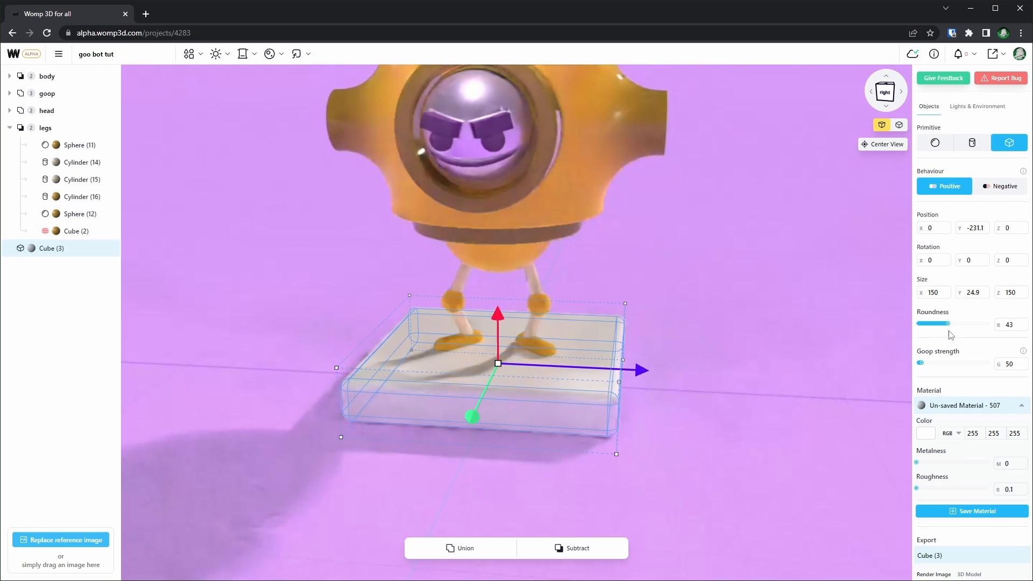
click(732, 310)
Apply the "Copy of purple metal" material from the personal collection to the platform cube.
click(579, 401)
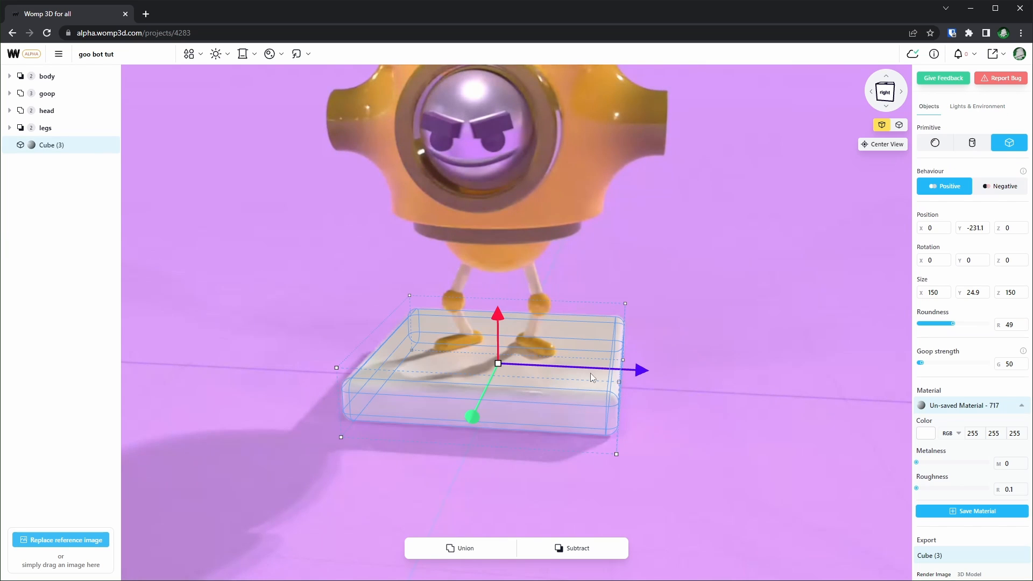
click(272, 58)
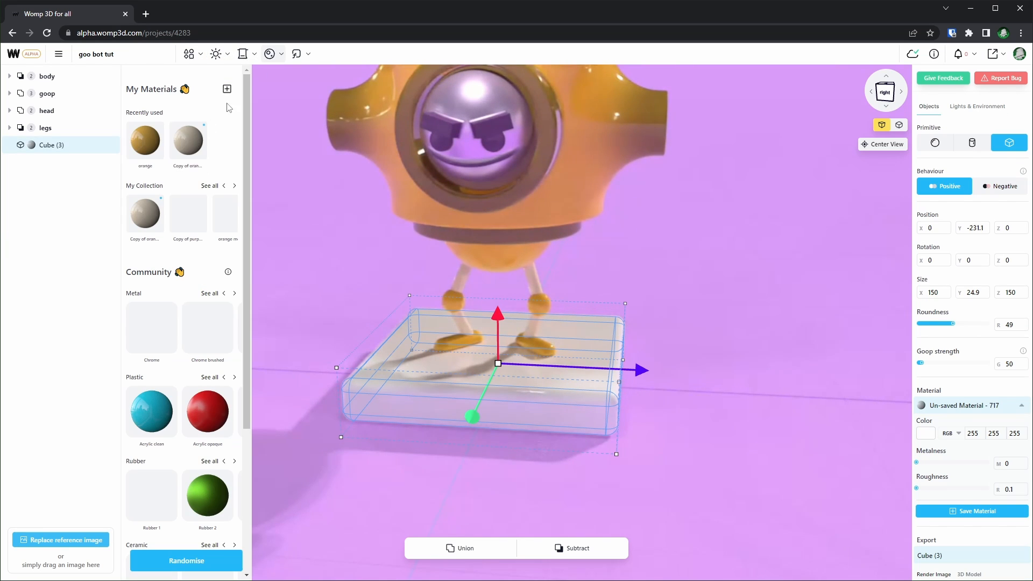
click(235, 187)
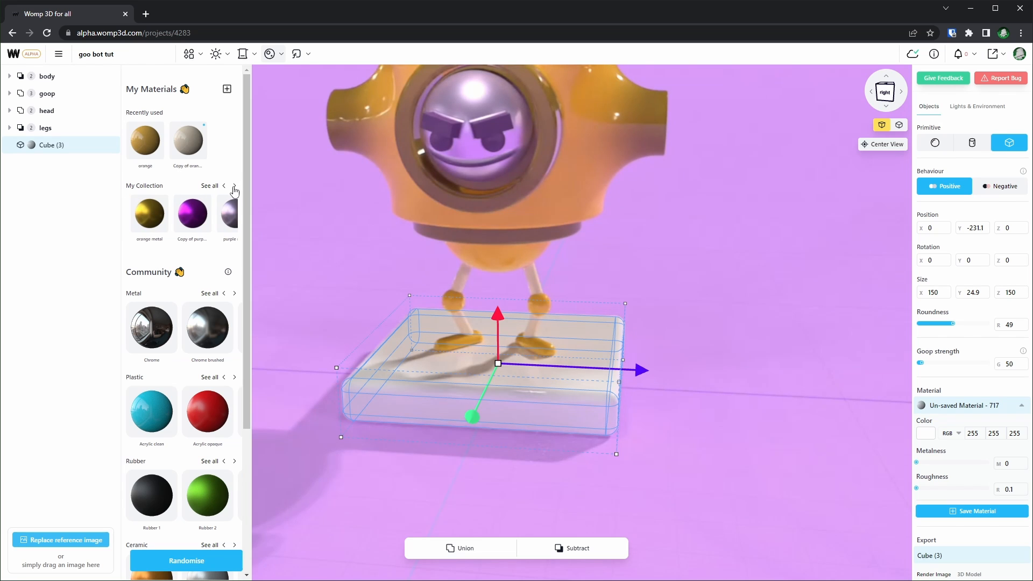
click(195, 216)
drag(721, 420, 731, 383)
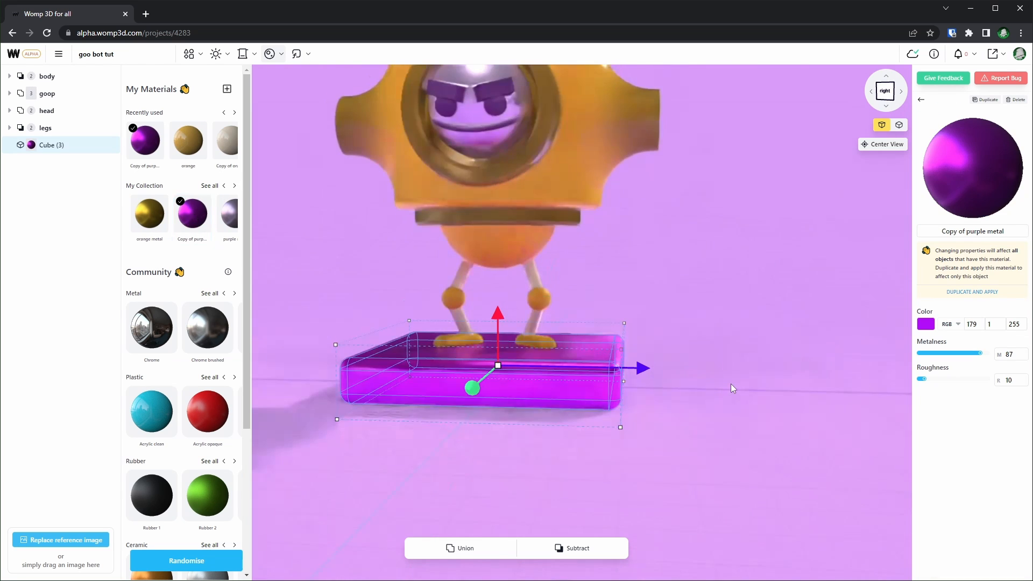
Duplicate the purple platform as a wider lower tier with X and Z sizes of 250, lowered beneath the original.
key(ctrl+c)
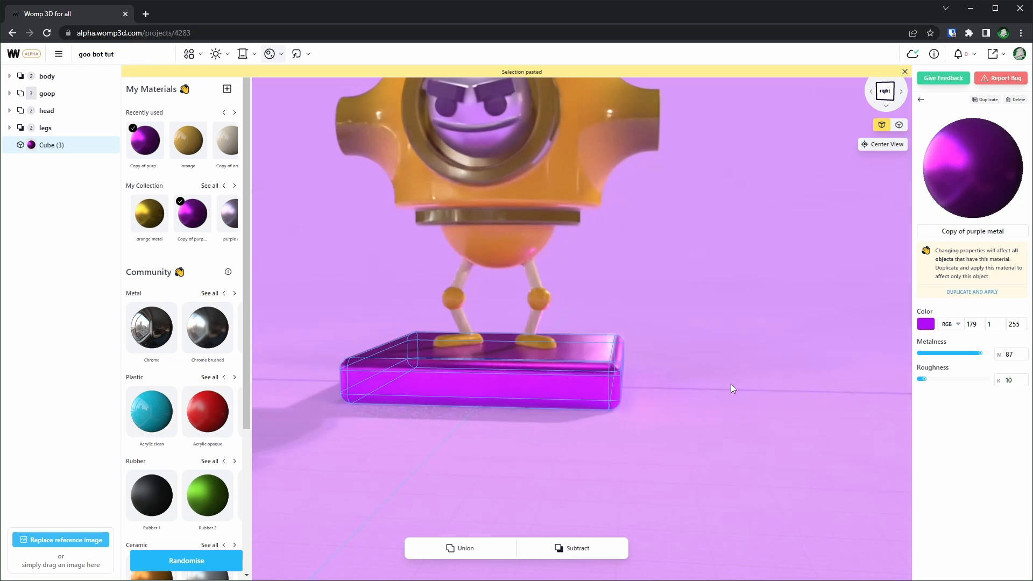
key(ctrl+v)
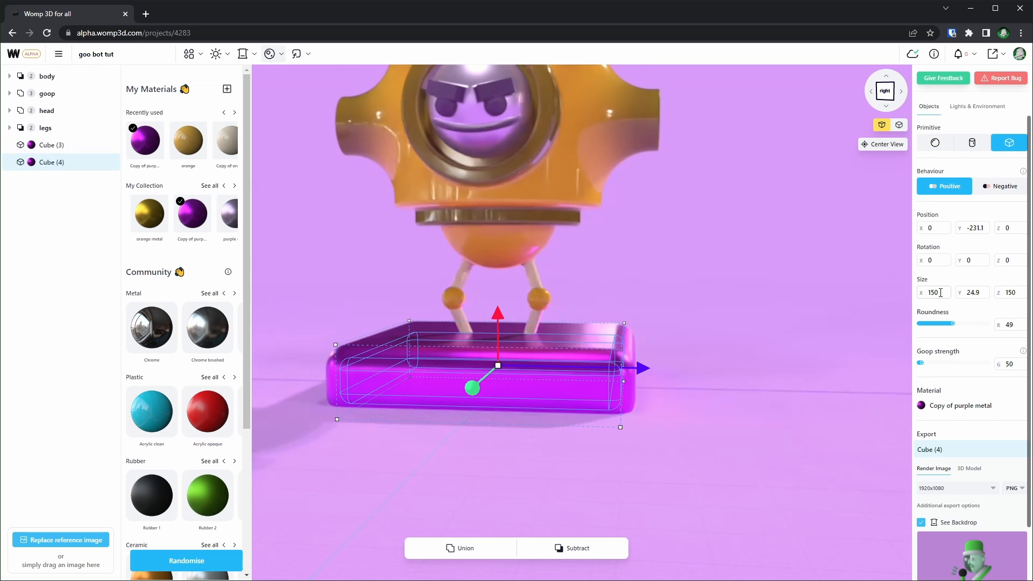
click(943, 292)
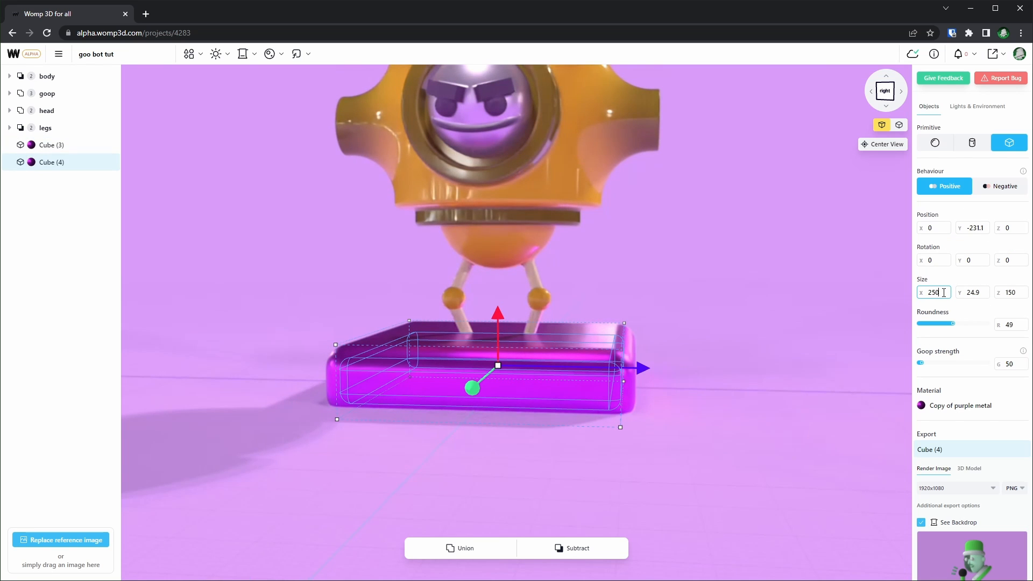
text(250)
key(Return)
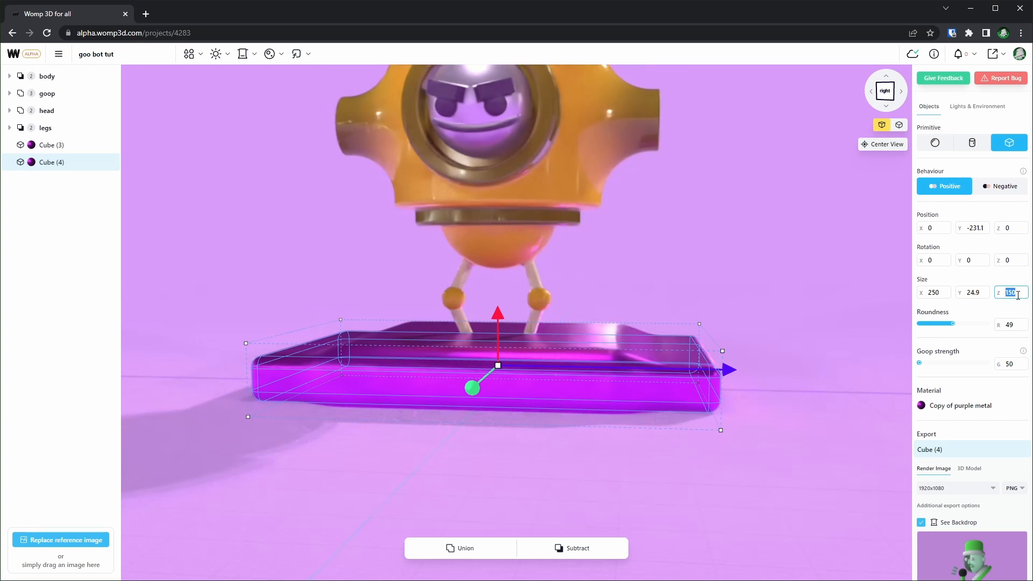
key(Return)
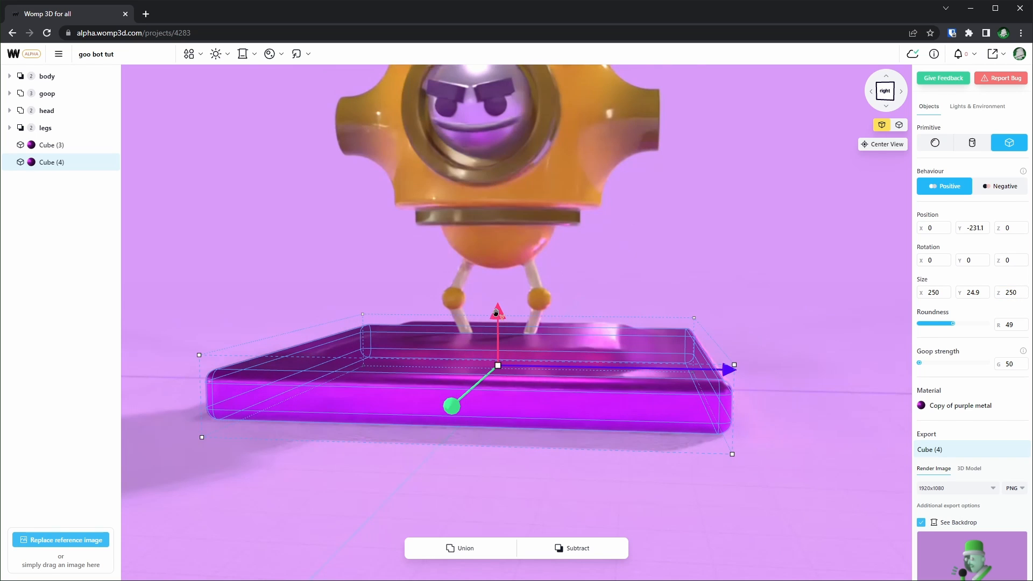
click(198, 452)
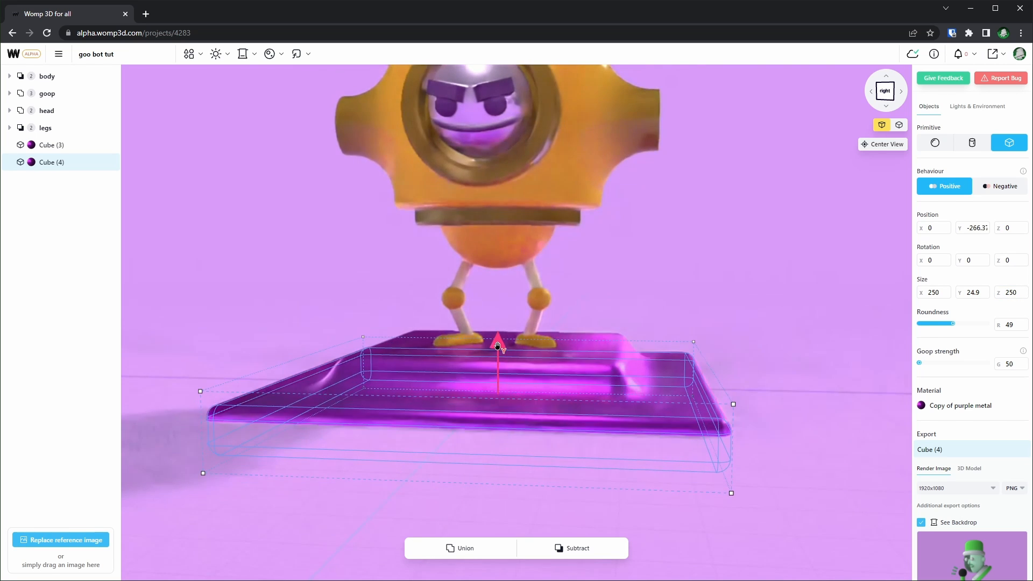
Select every group and both platform cubes, and raise the whole model slightly.
click(49, 167)
shift+click(62, 81)
scroll(506, 231, down, 2)
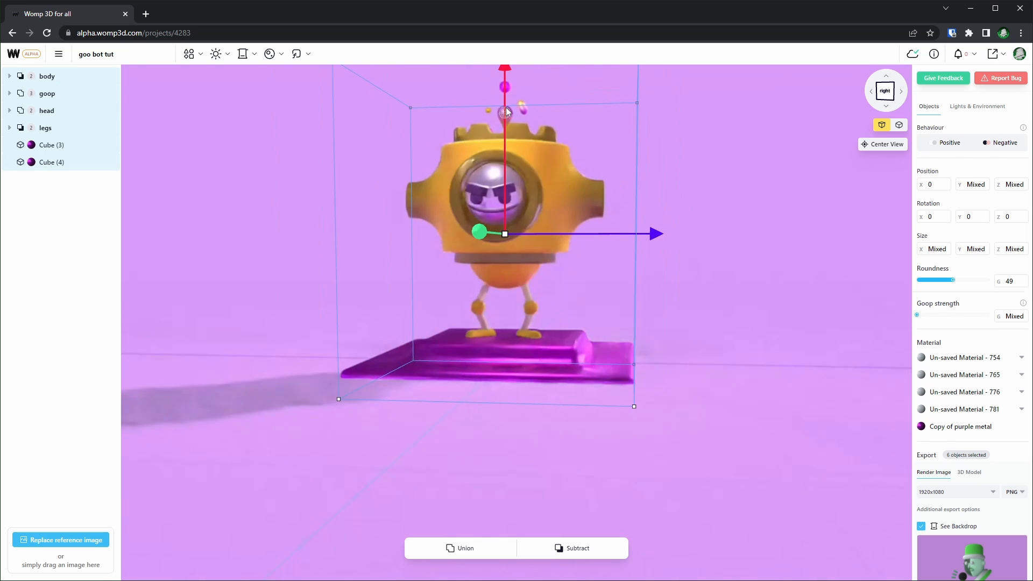
drag(505, 70, 506, 59)
click(531, 181)
scroll(531, 181, up, 3)
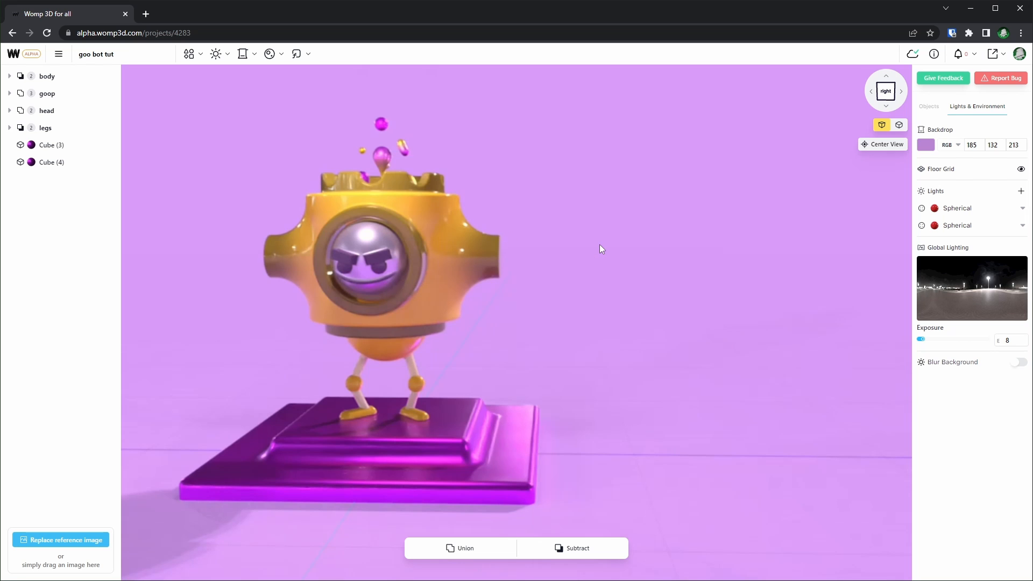
Add a cylinder beside the robot at X about 474 and set its Z rotation to 90.
click(194, 59)
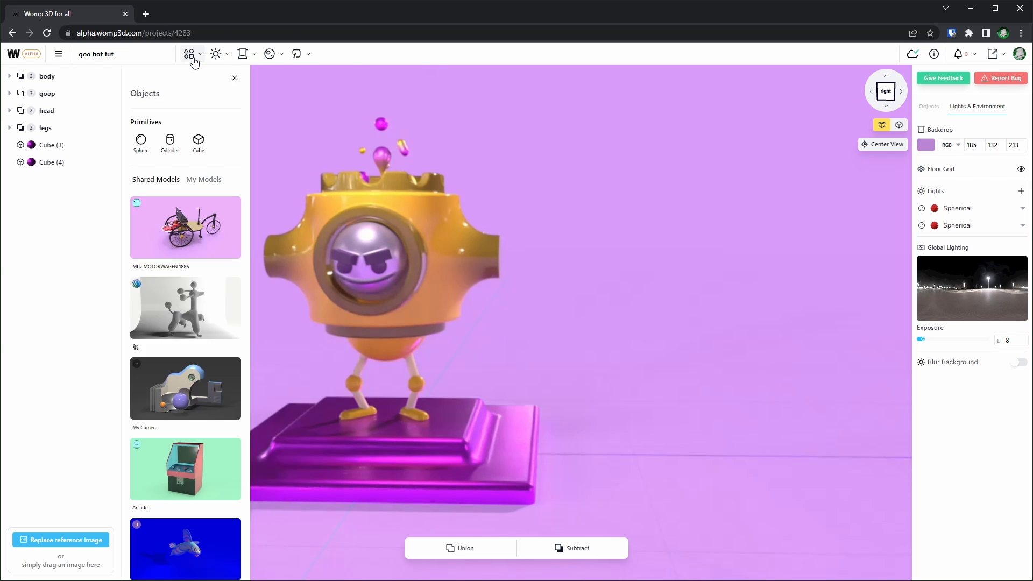
click(178, 147)
drag(473, 394, 752, 398)
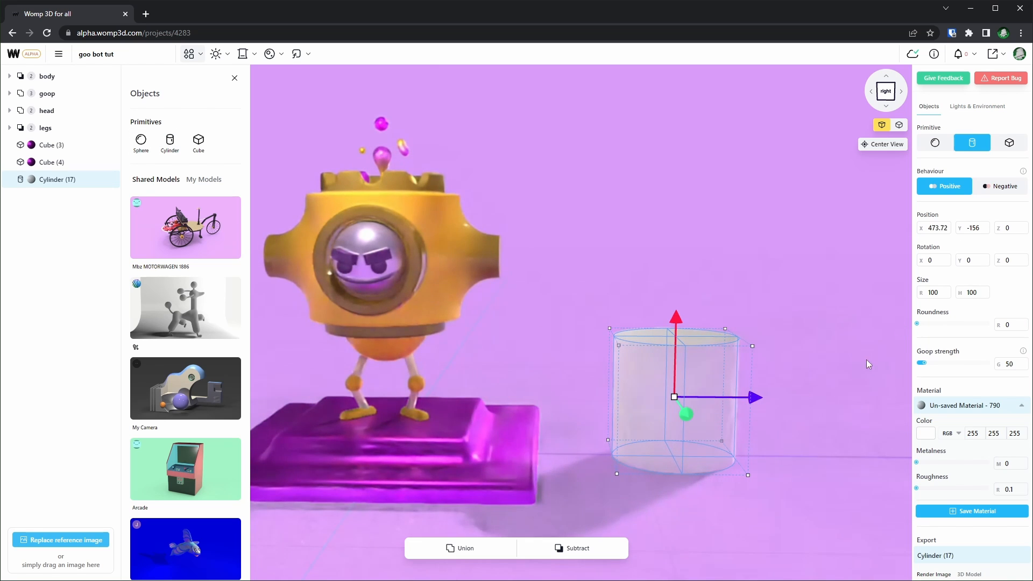
click(1018, 258)
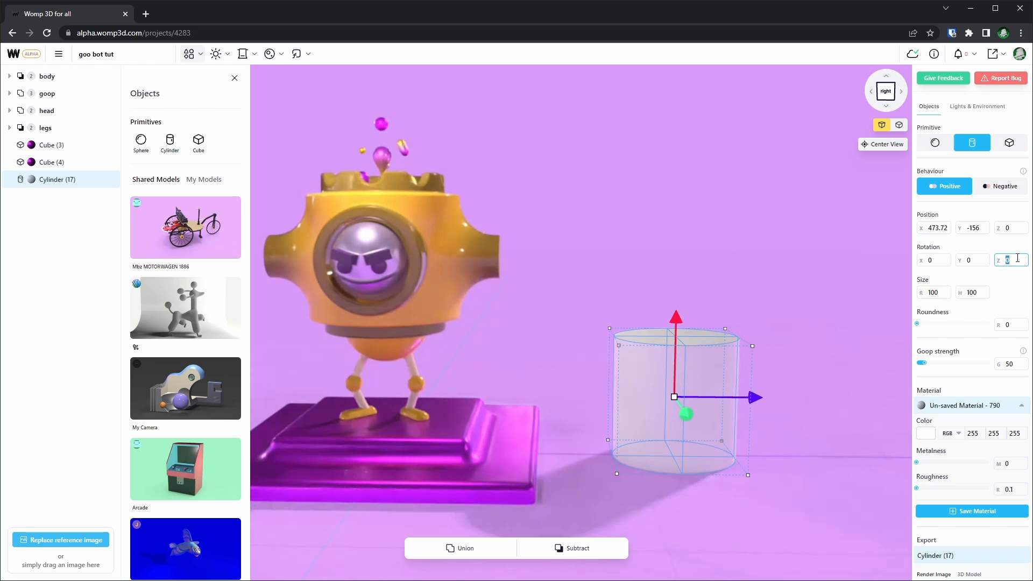
key(Return)
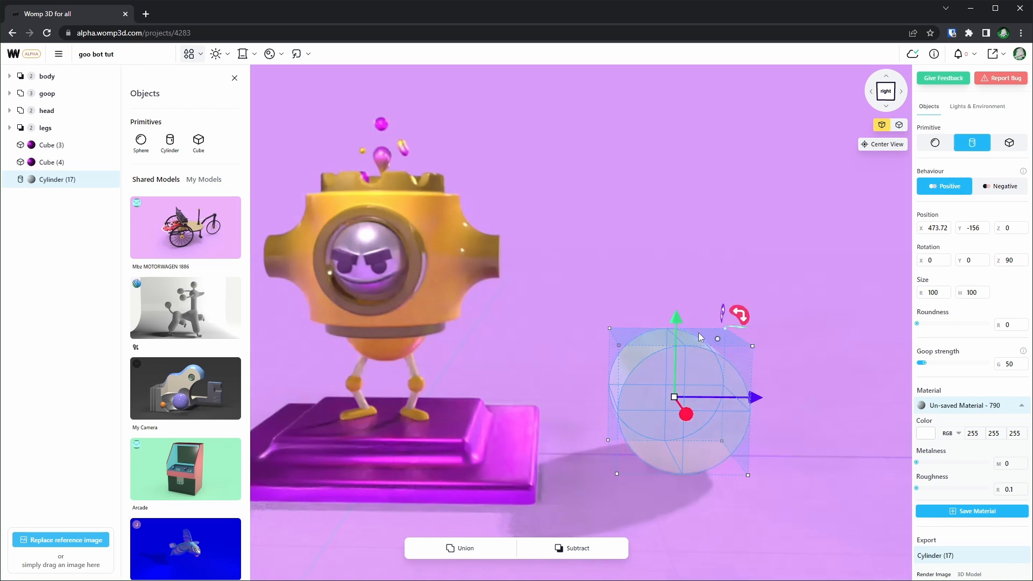
Raise the rotated cylinder to Y about 4 and resize it into a disc with radius 132 and height 33.
drag(678, 320, 679, 223)
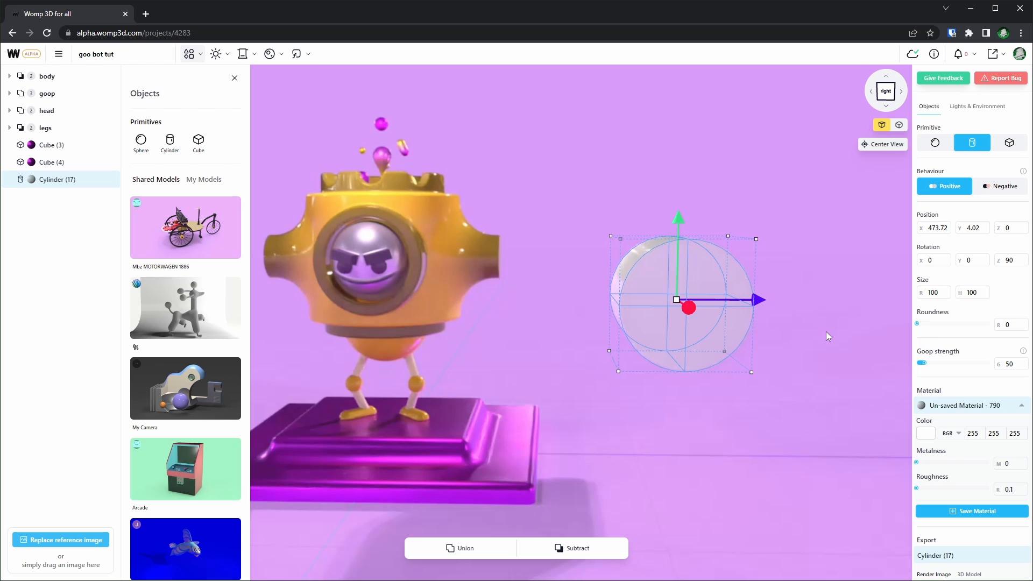
drag(826, 331, 718, 381)
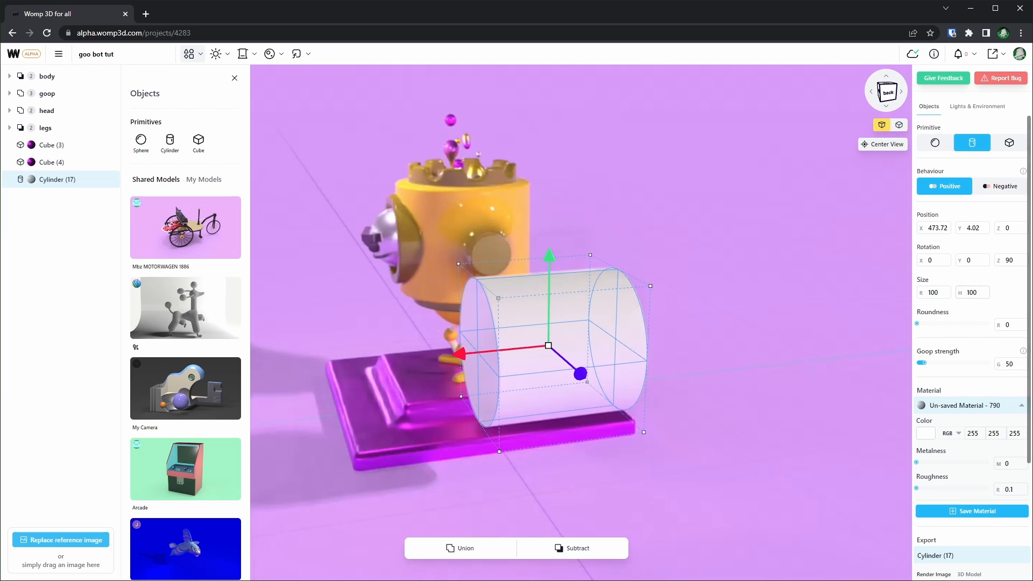
drag(963, 296, 822, 323)
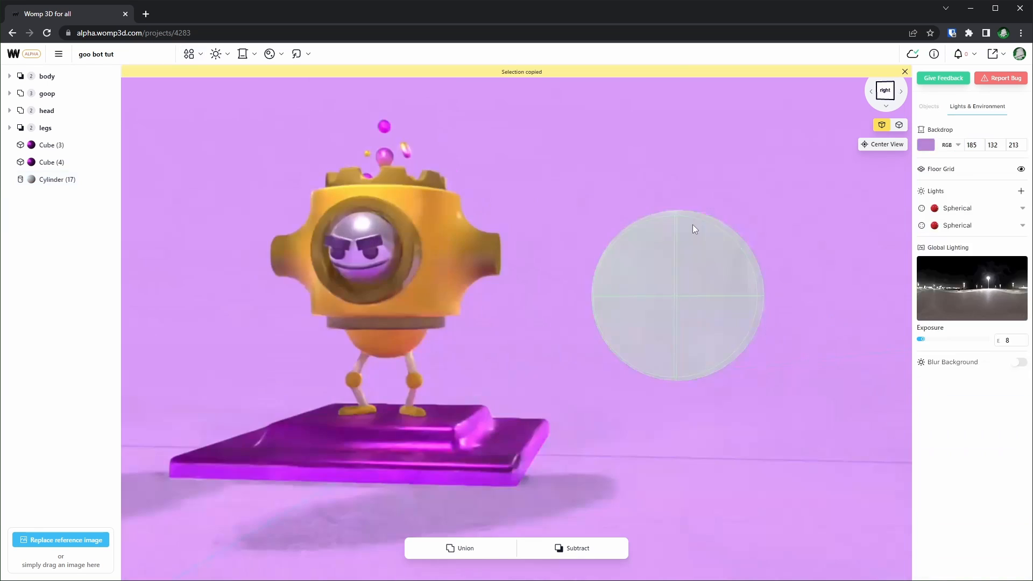
Duplicate the disc and make the copy a negative cylinder with radius 87, cutting a ring.
click(693, 224)
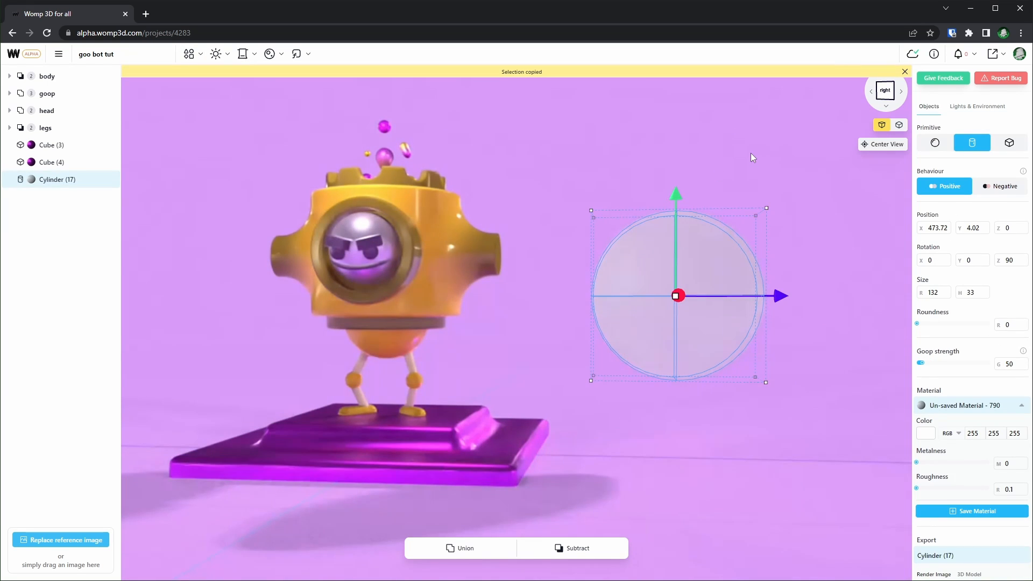
key(ctrl+v)
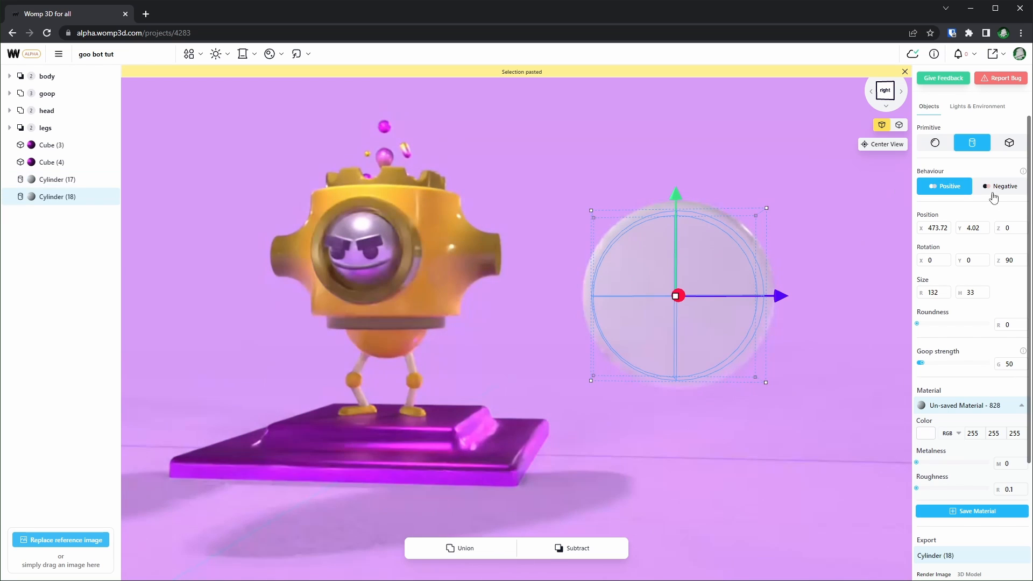
click(994, 187)
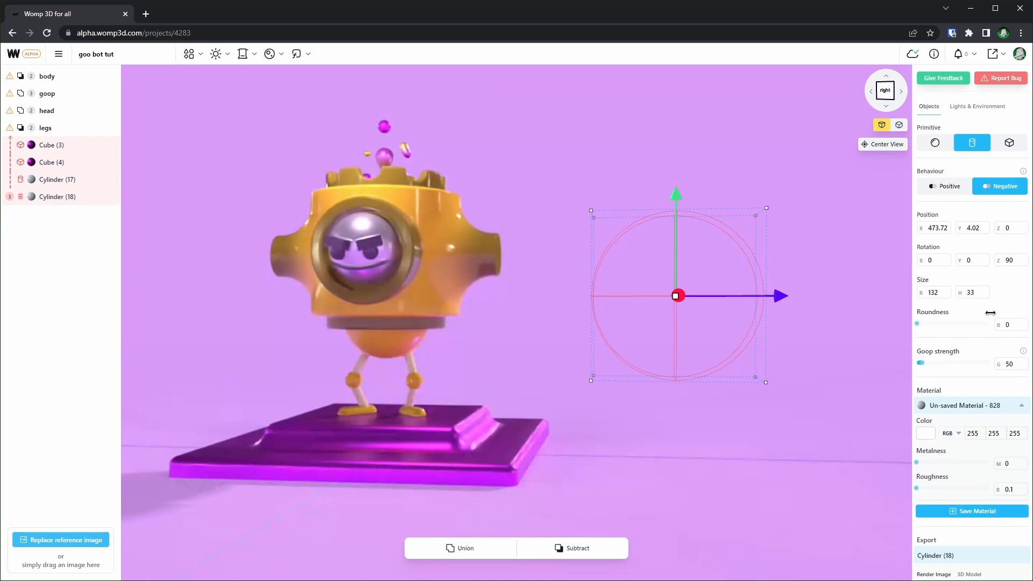
drag(922, 294, 824, 318)
Round off the ring's positive outer cylinder by raising its roundness to about 80.
right_drag(799, 264, 777, 277)
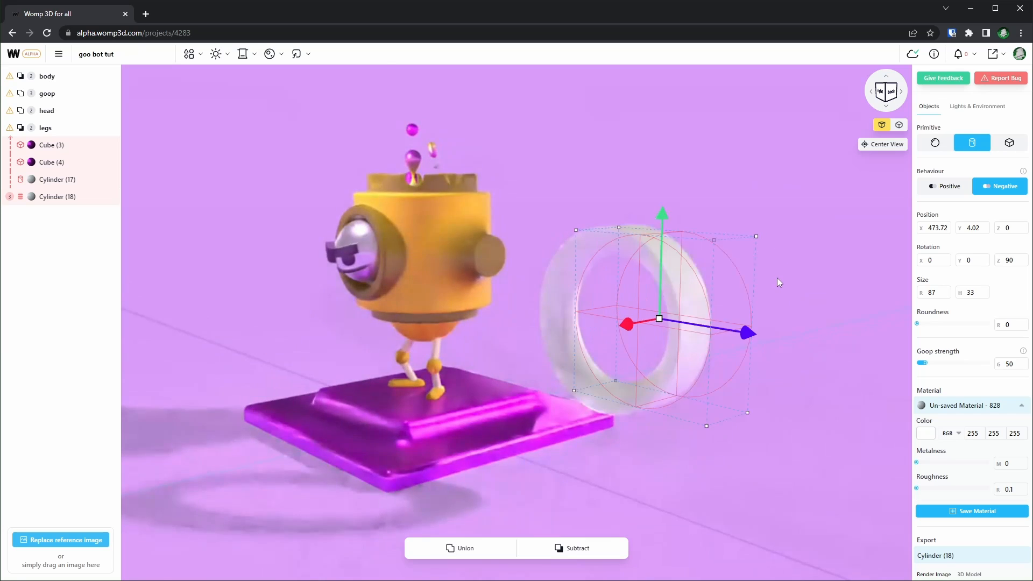
scroll(778, 278, up, 3)
right_drag(848, 246, 728, 189)
click(728, 190)
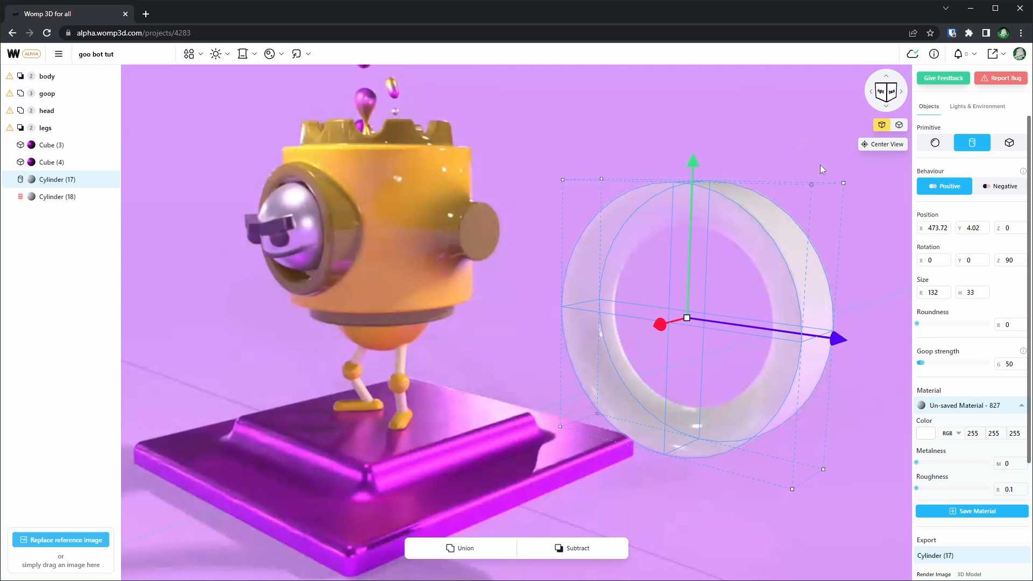
drag(918, 323, 989, 323)
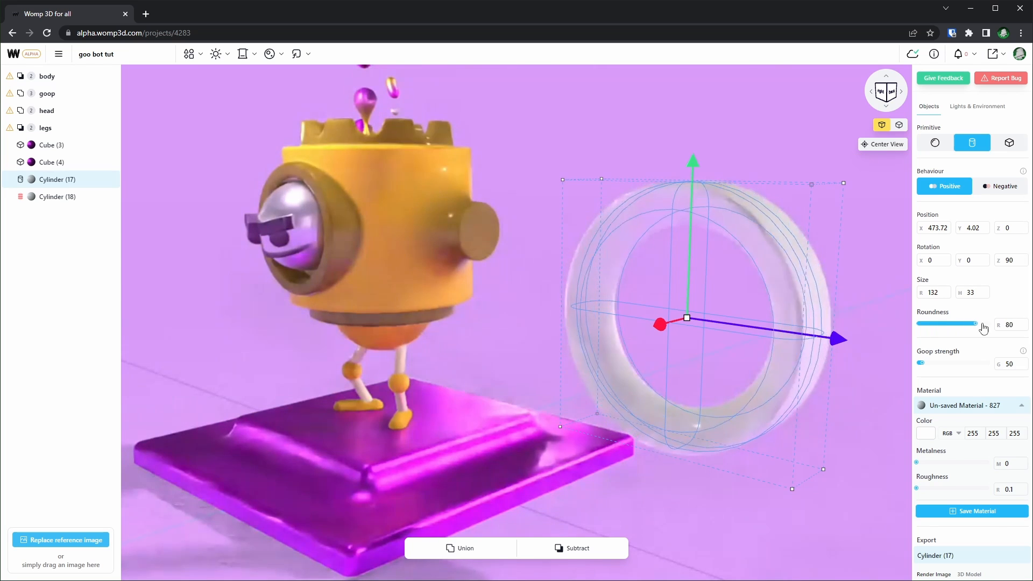
click(780, 135)
Try goop strengths of 0 and 51 on the ring's negative cylinder.
click(775, 236)
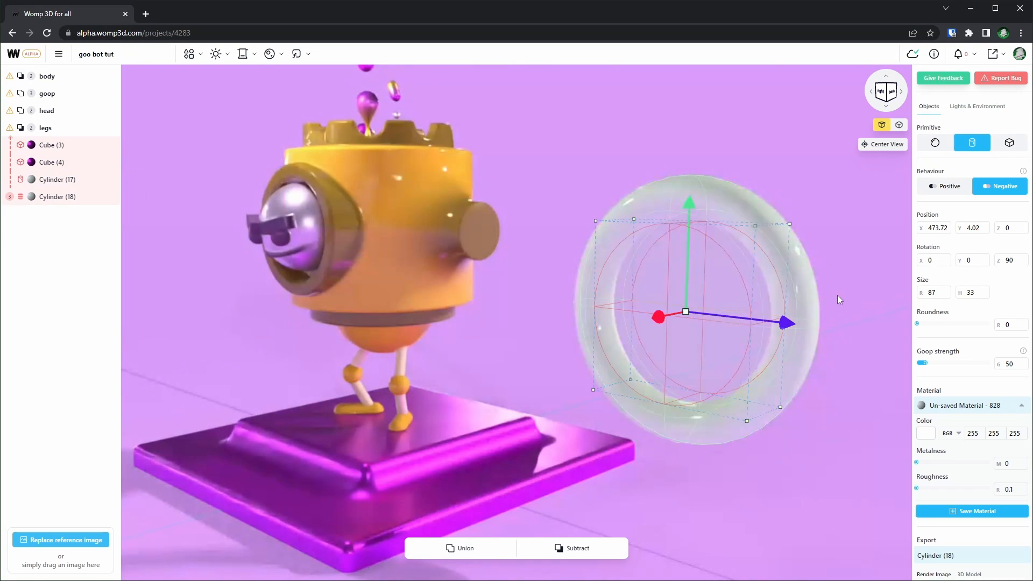
drag(927, 364, 905, 366)
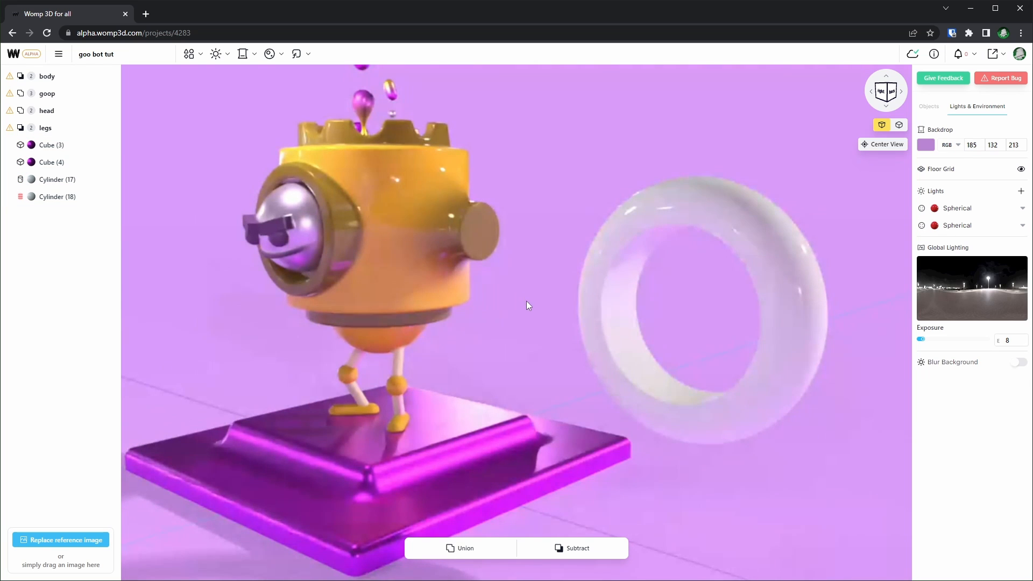
click(717, 200)
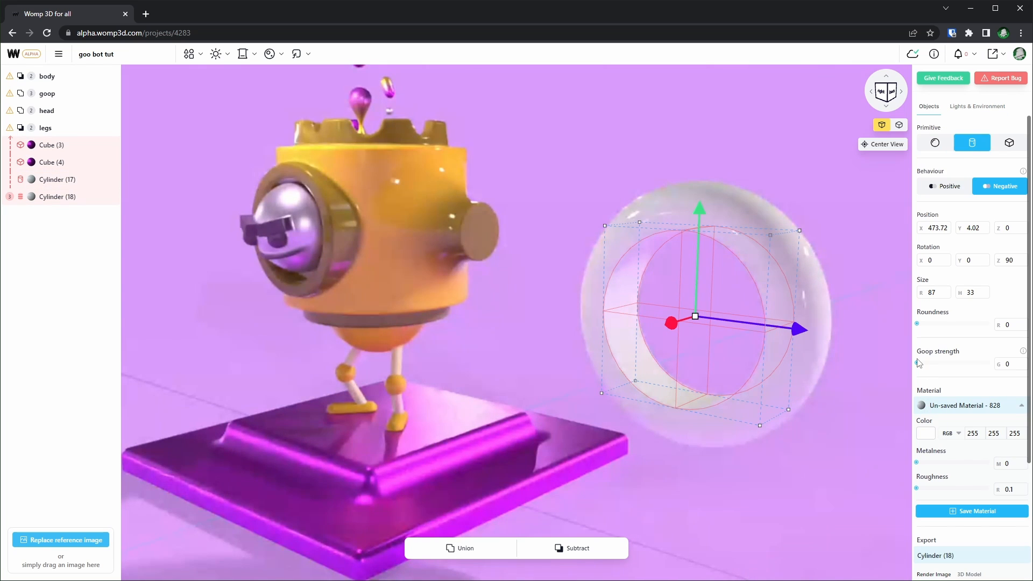
drag(919, 366, 927, 369)
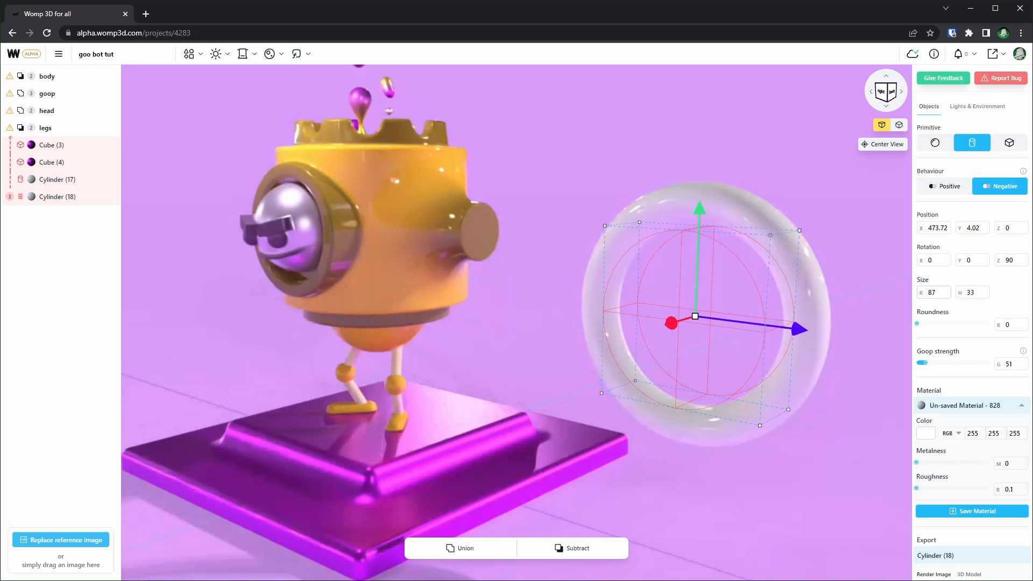
Set the negative cylinder's radius to 58 and its goop strength to 104.
drag(922, 294, 854, 296)
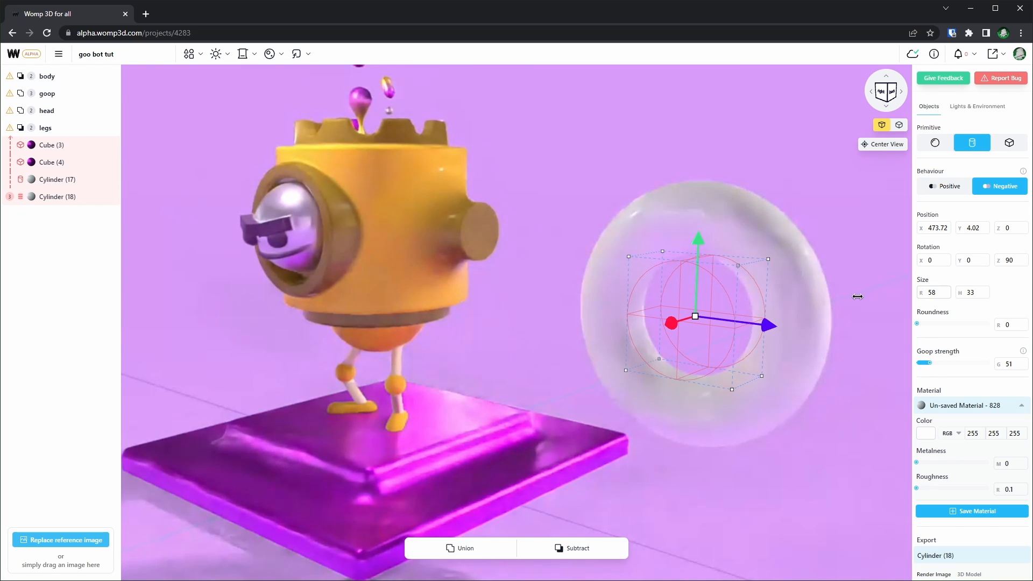
drag(933, 368, 942, 368)
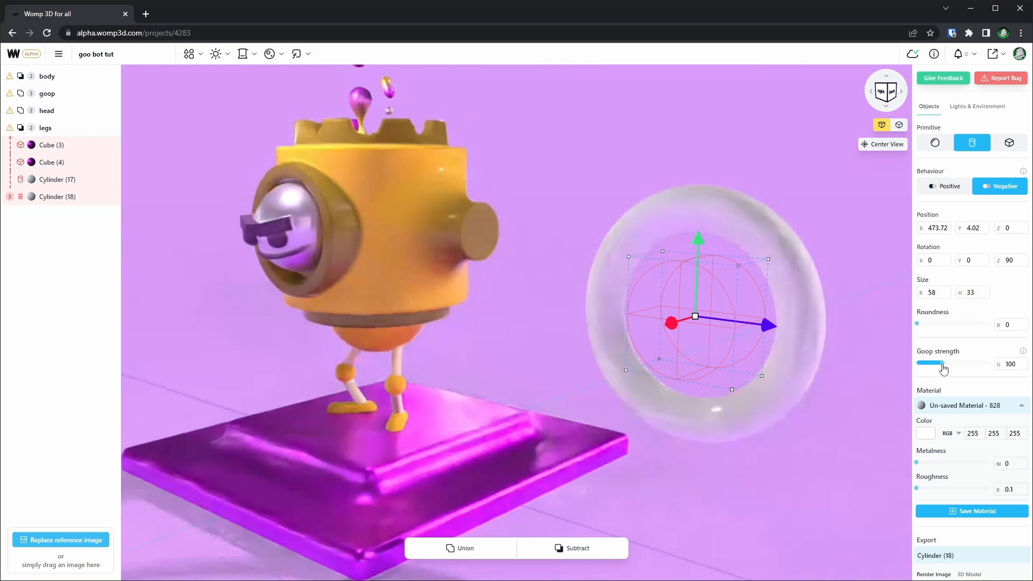
click(827, 222)
Apply the Copy of orange material to both the negative and the positive cylinder of the ring.
scroll(811, 249, down, 4)
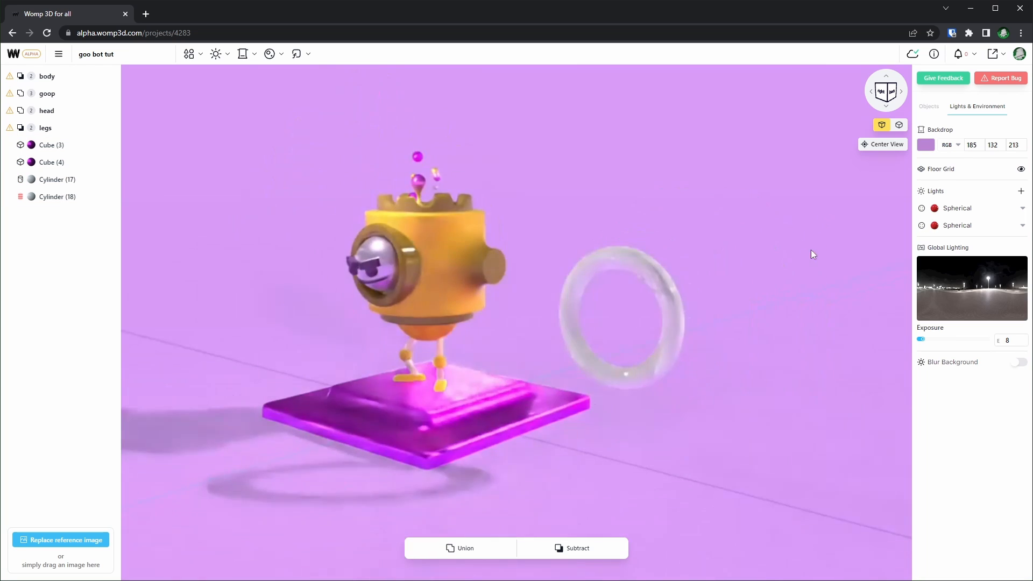
drag(811, 249, 870, 235)
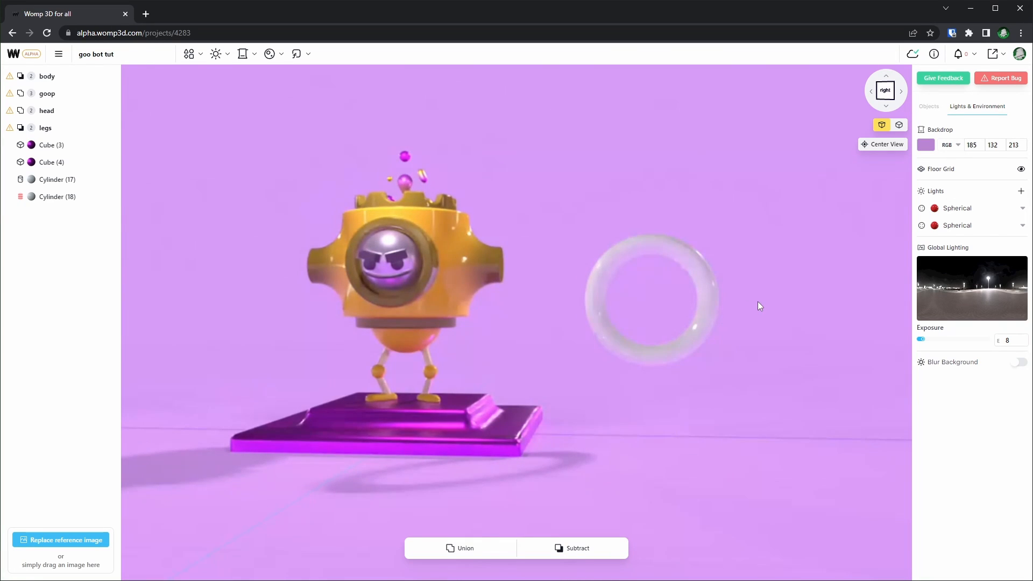
scroll(758, 301, up, 2)
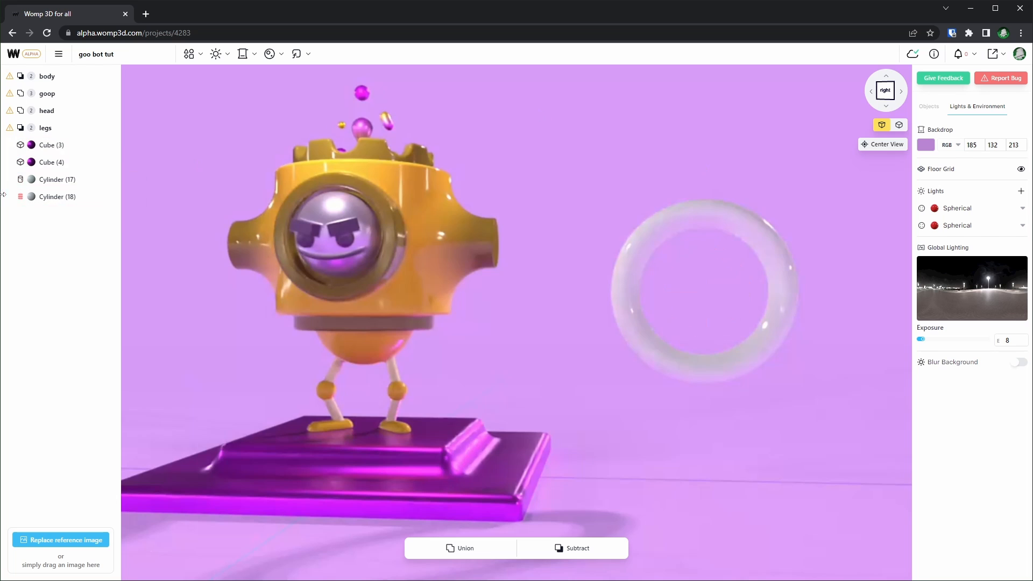
click(32, 197)
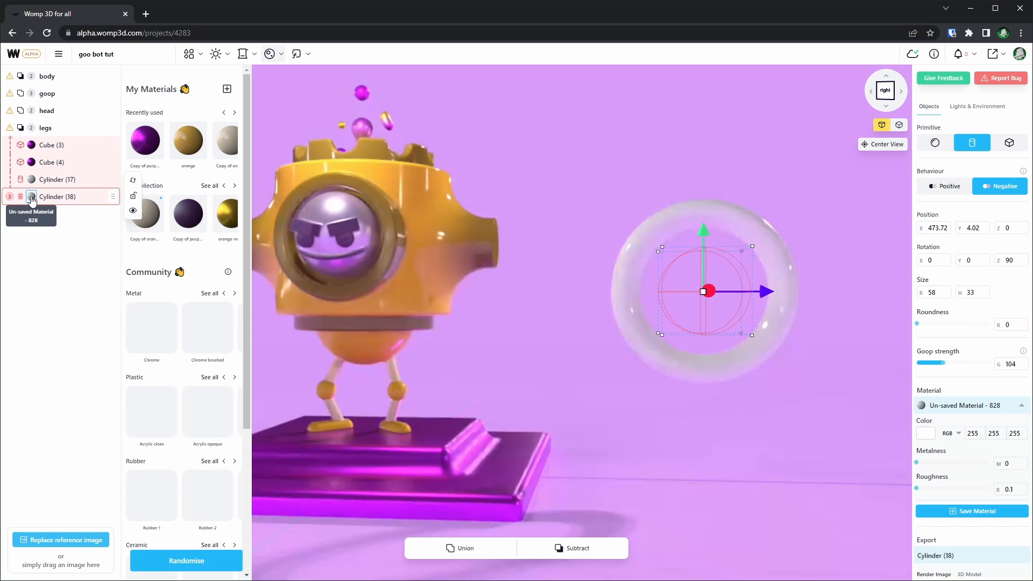
click(226, 138)
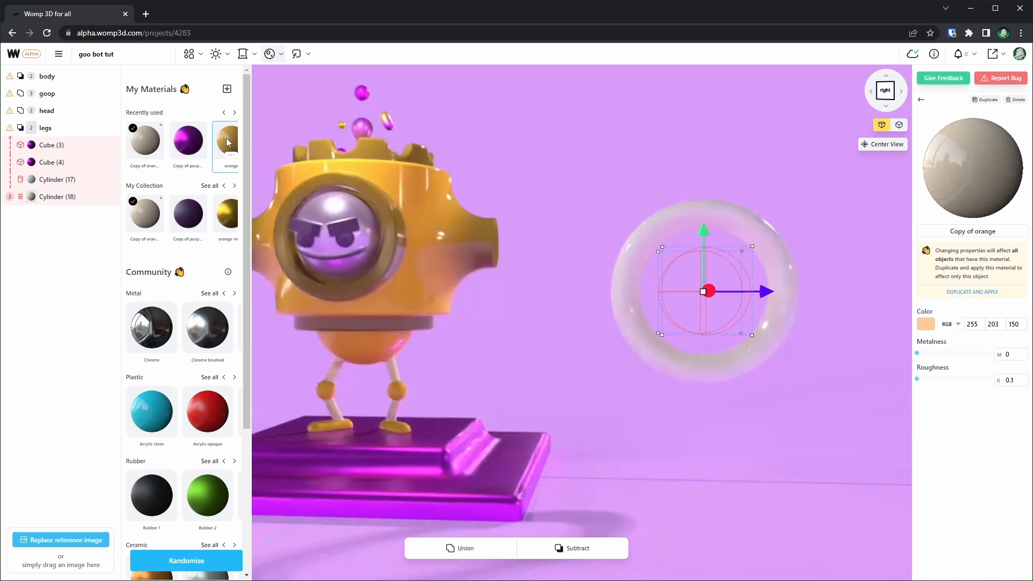
click(57, 179)
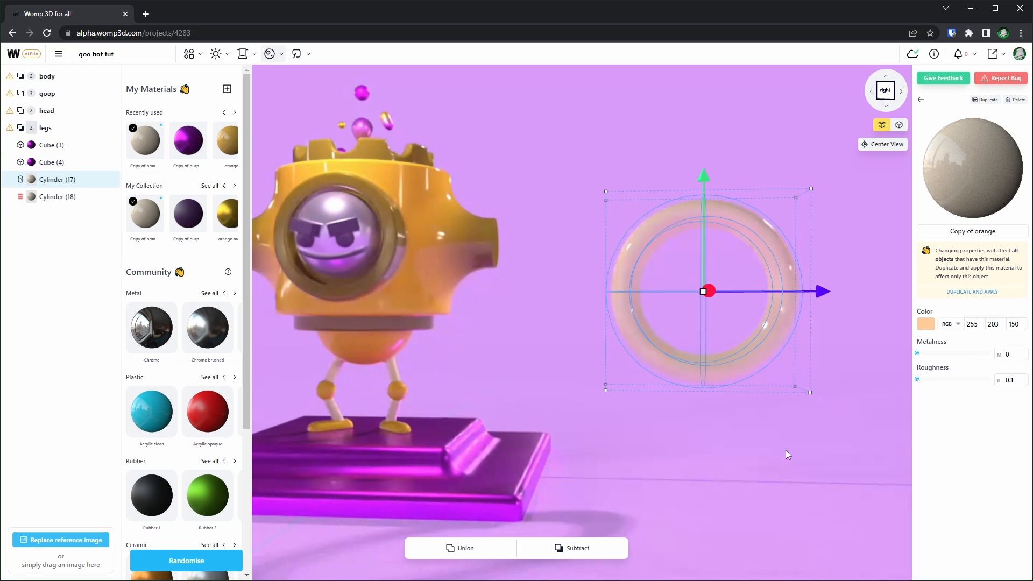
click(728, 457)
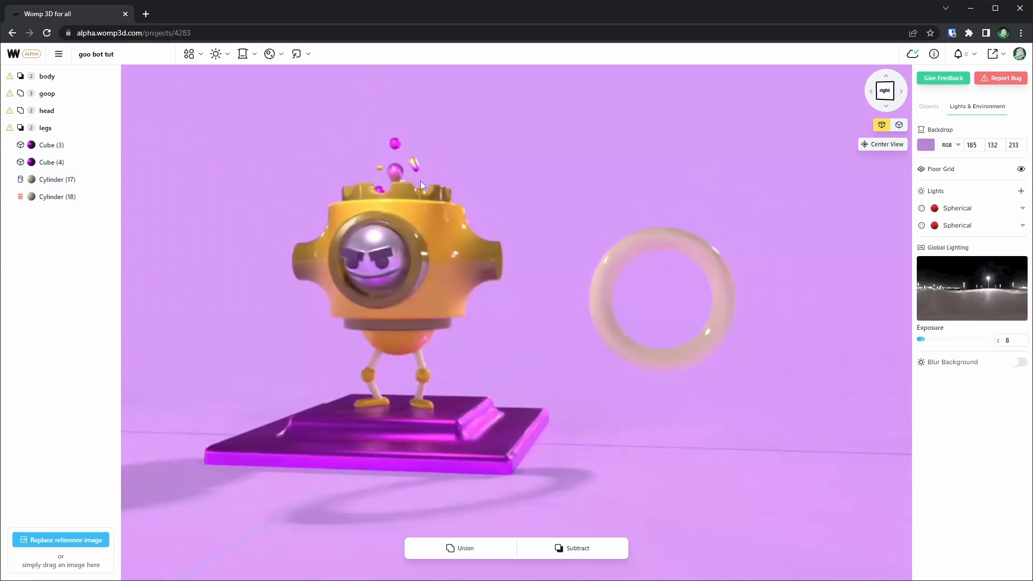
Duplicate the ring's positive cylinder and turn the copy into a cube with roundness 0.
click(70, 182)
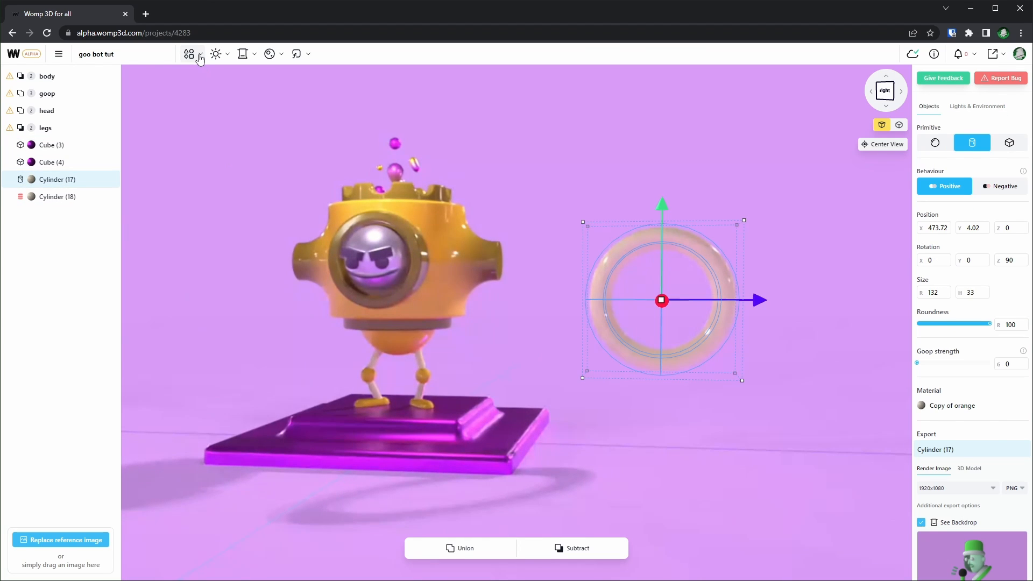
key(ctrl+v)
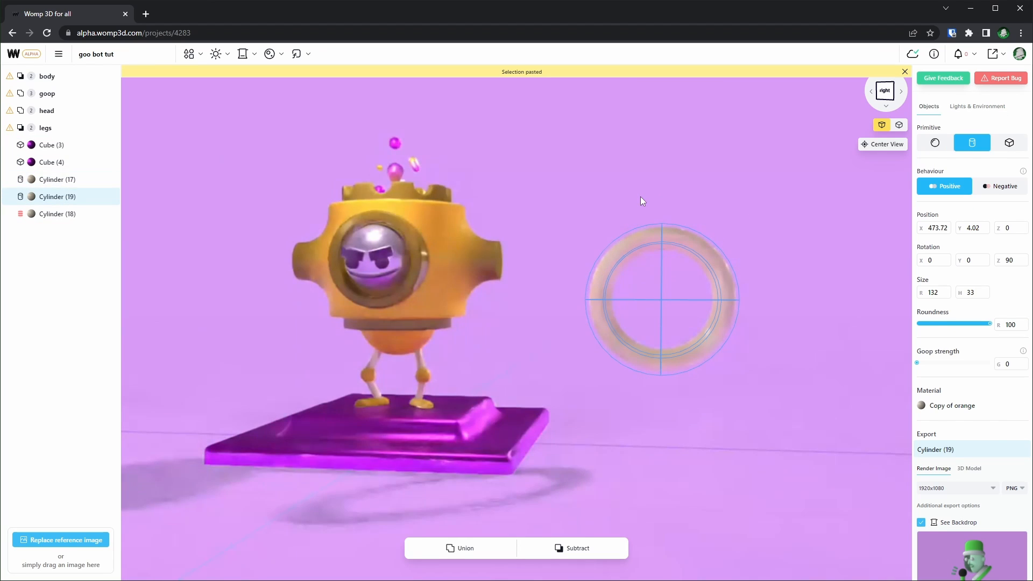
click(198, 59)
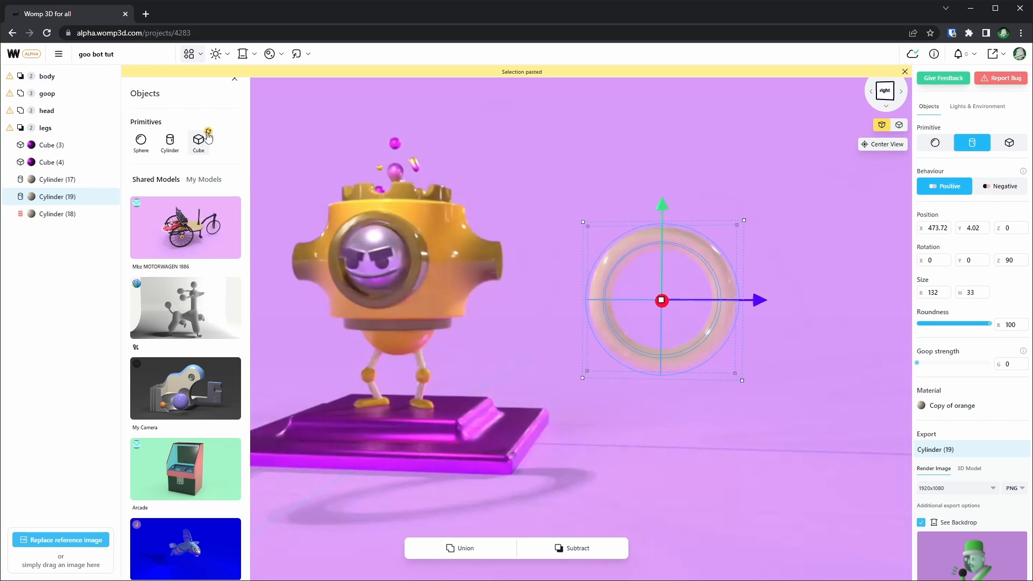
click(1010, 142)
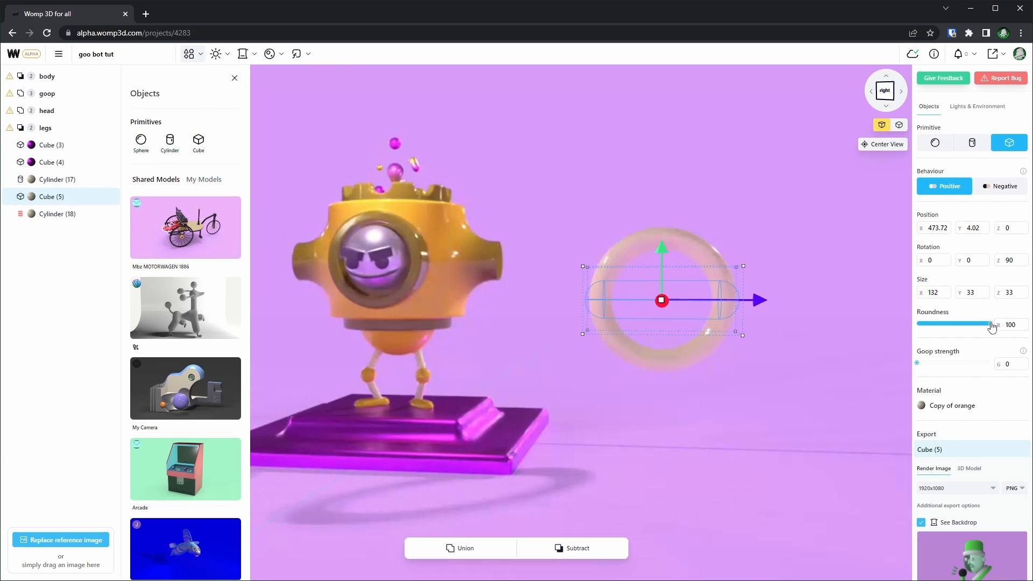
drag(990, 323, 908, 327)
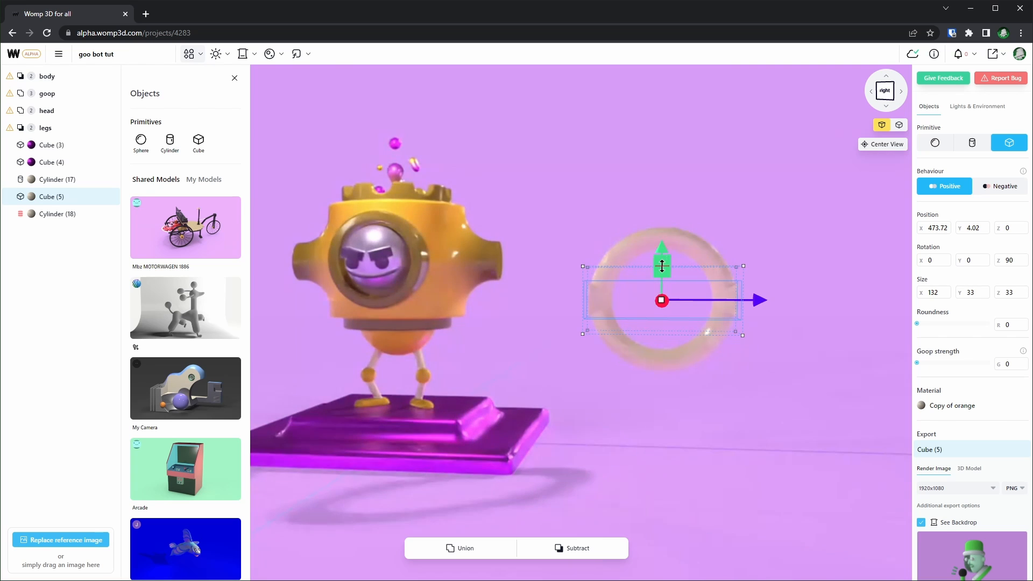
Stretch the cube over the whole ring to about 146.67 in Z, make it negative and narrow it to about 58 in X.
drag(662, 256, 662, 215)
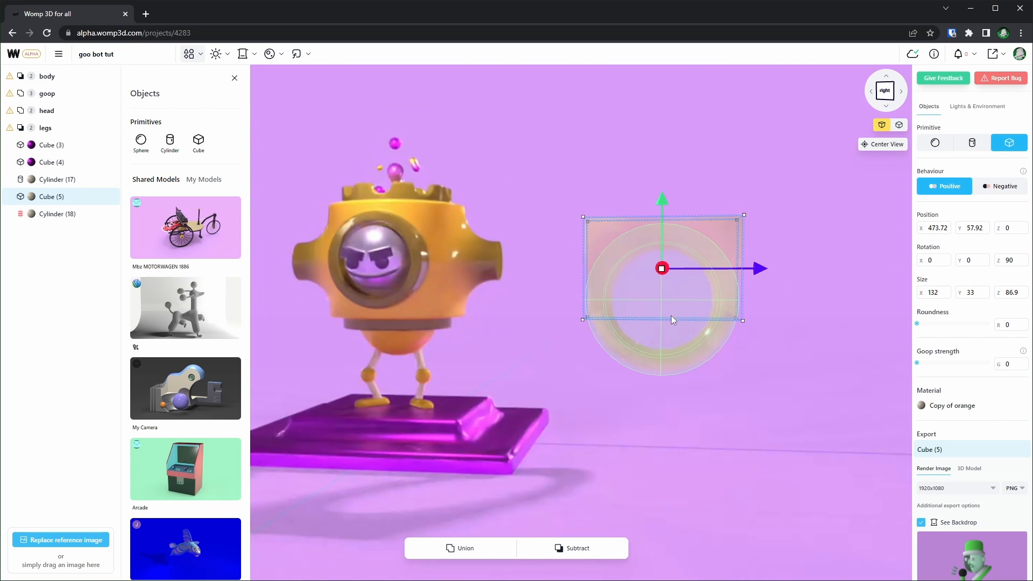
drag(662, 320, 662, 388)
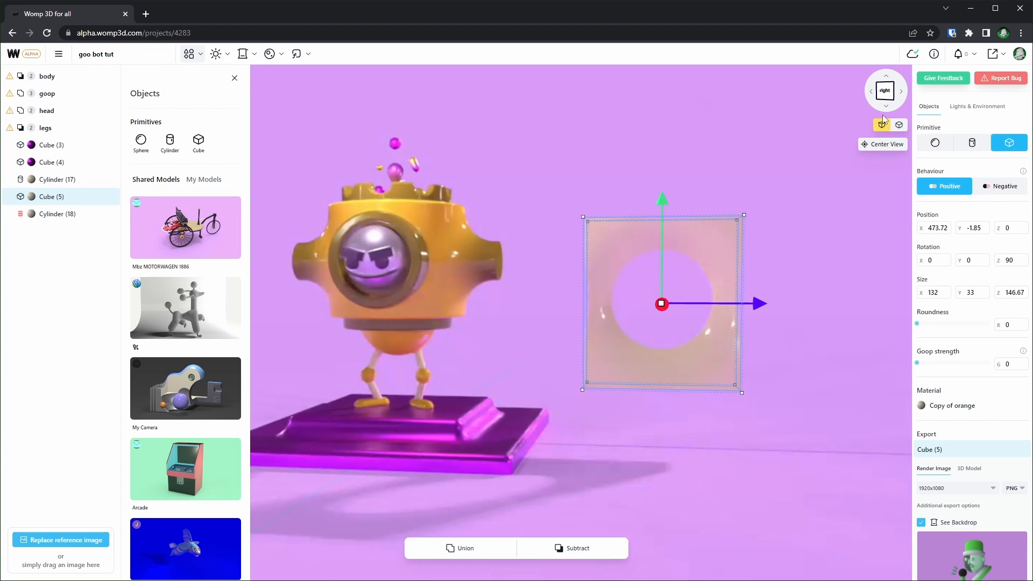
click(1004, 187)
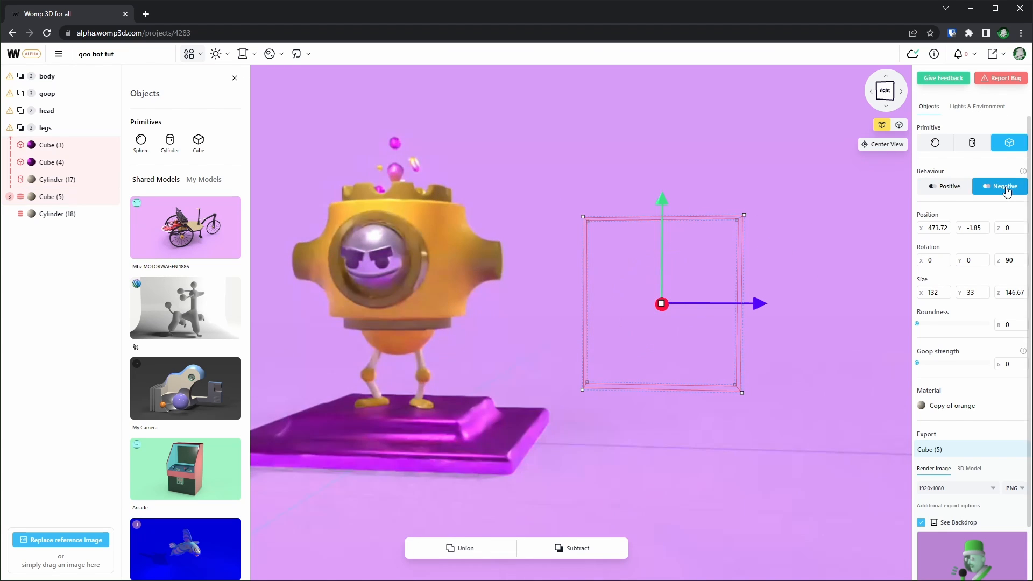
drag(706, 304, 642, 304)
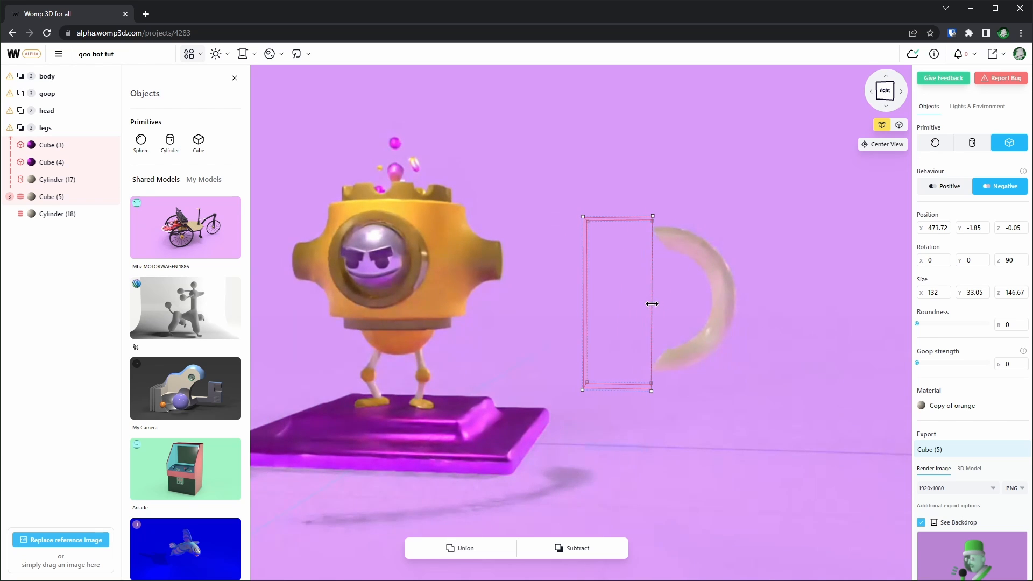
Reorder the negative cube below the ring's negative cylinder and widen it to about 61.23 in X.
scroll(768, 308, up, 3)
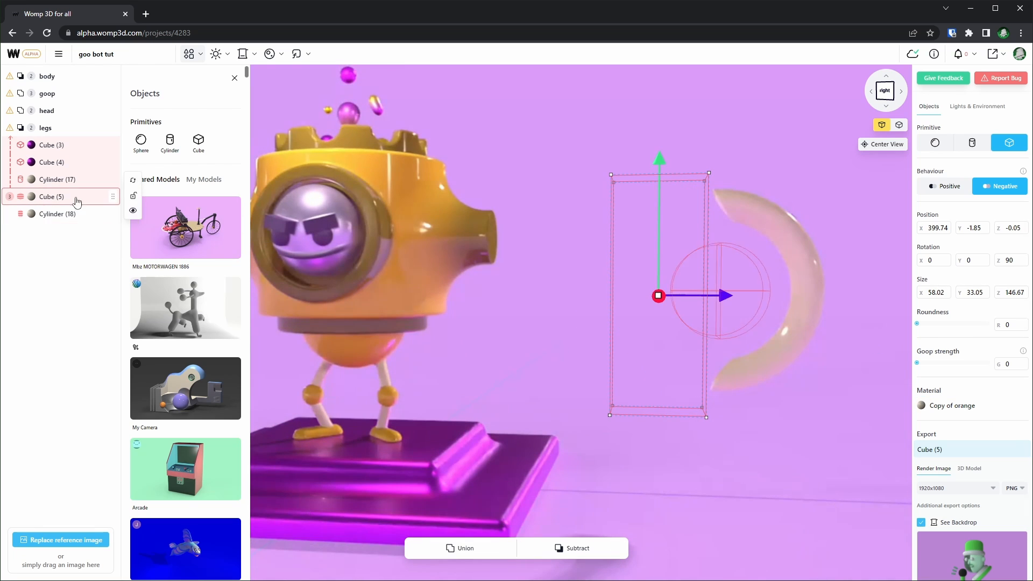
drag(111, 202, 67, 223)
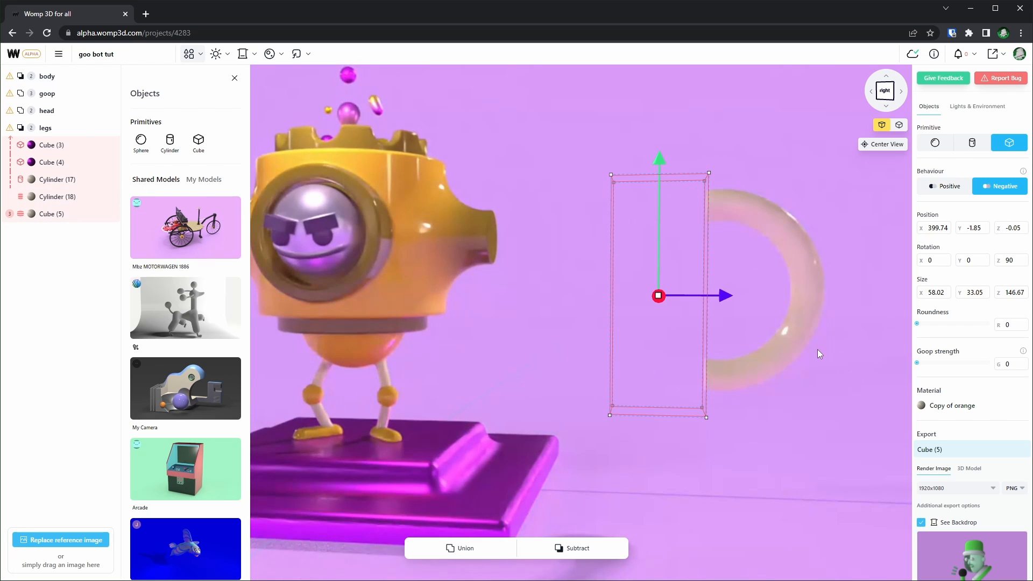
drag(703, 407, 707, 405)
Duplicate the negative cube and reshape the copy to about 137.85 × 33.05 × 72.89, cutting away the ring's lower half.
key(ctrl+v)
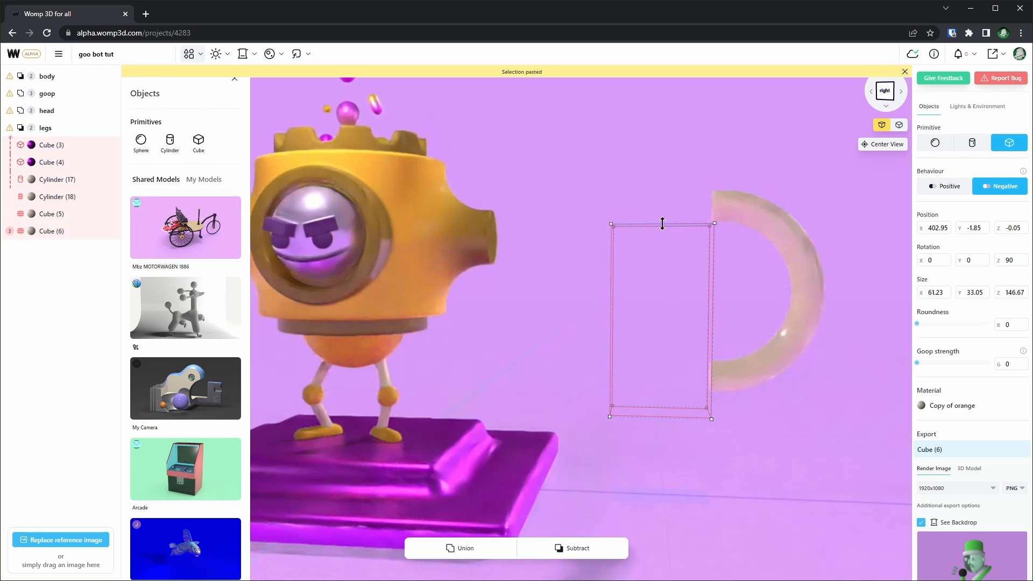
drag(662, 296, 844, 361)
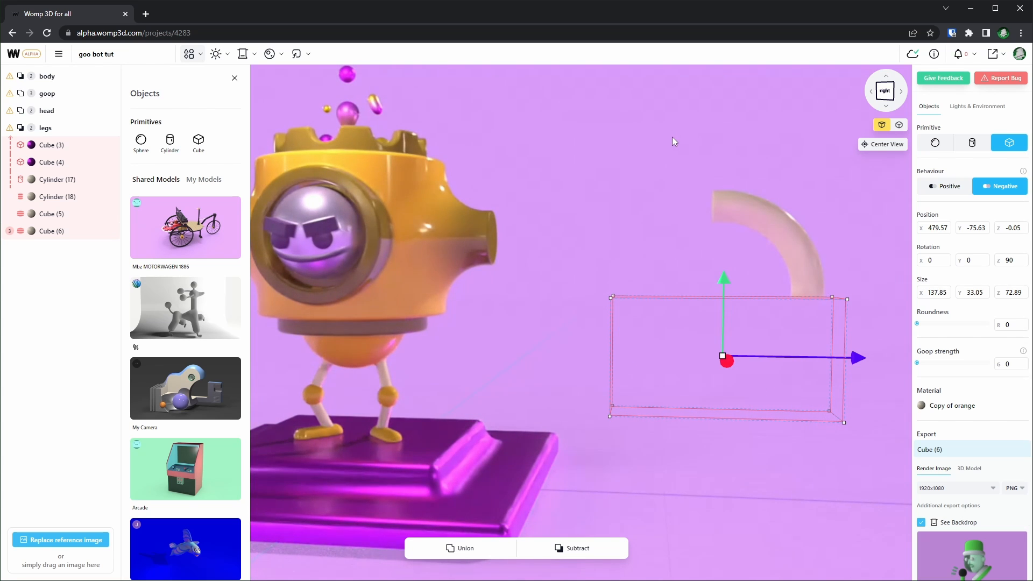
scroll(631, 160, down, 3)
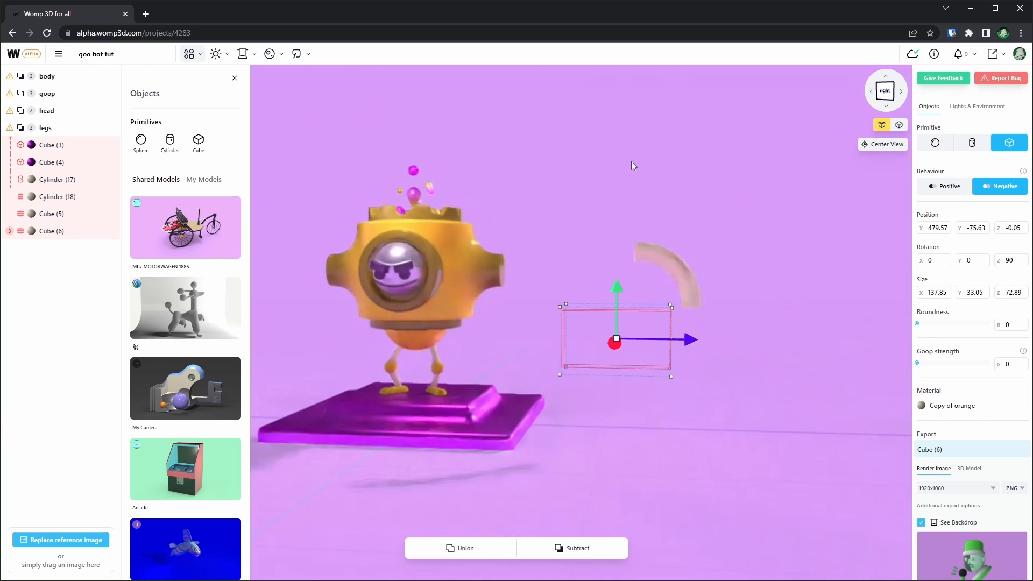
scroll(631, 160, up, 2)
scroll(632, 160, down, 2)
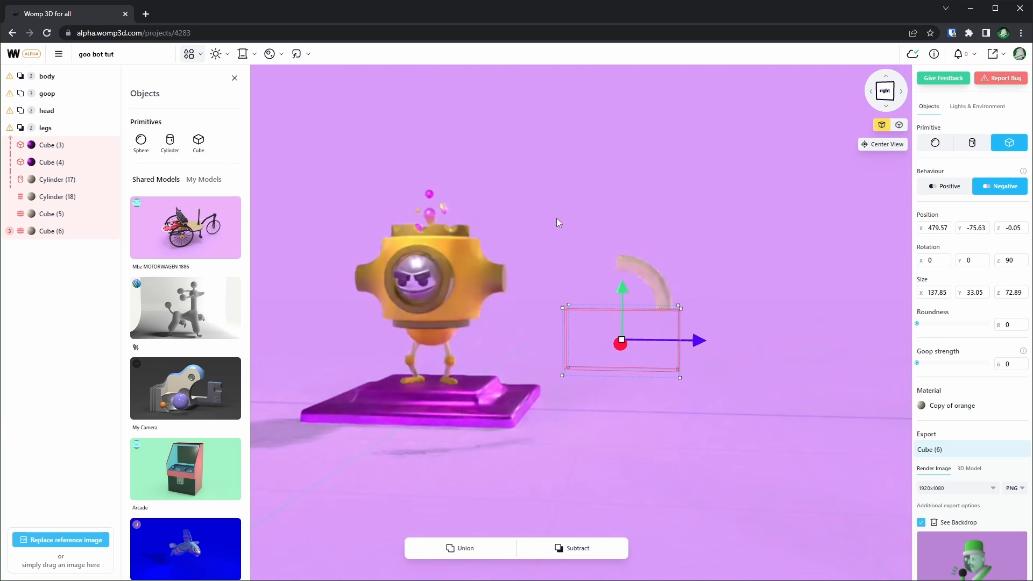
scroll(670, 178, up, 3)
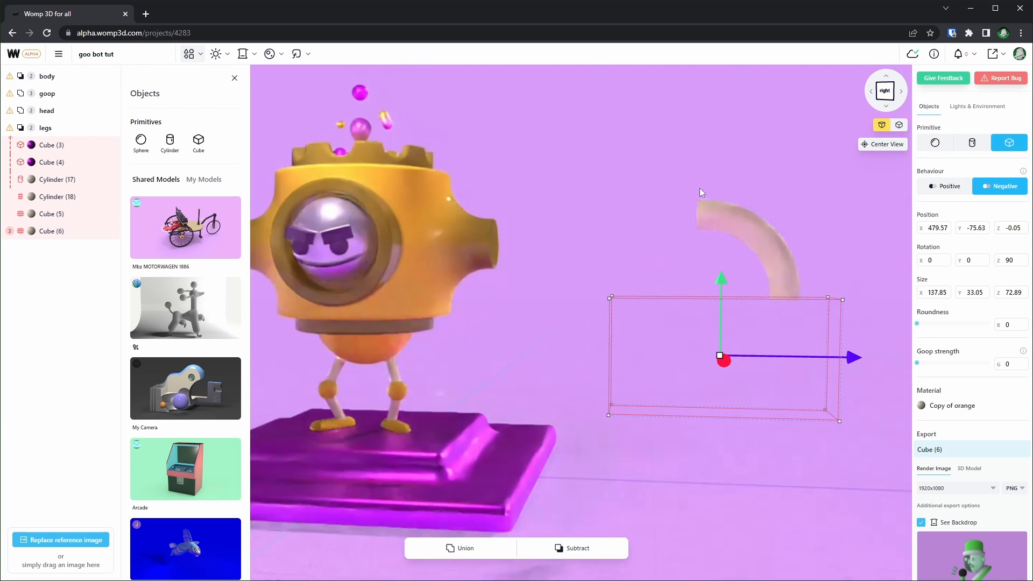
Mirror the ring's two cylinders and both negative cubes to the opposite side of the robot.
click(775, 201)
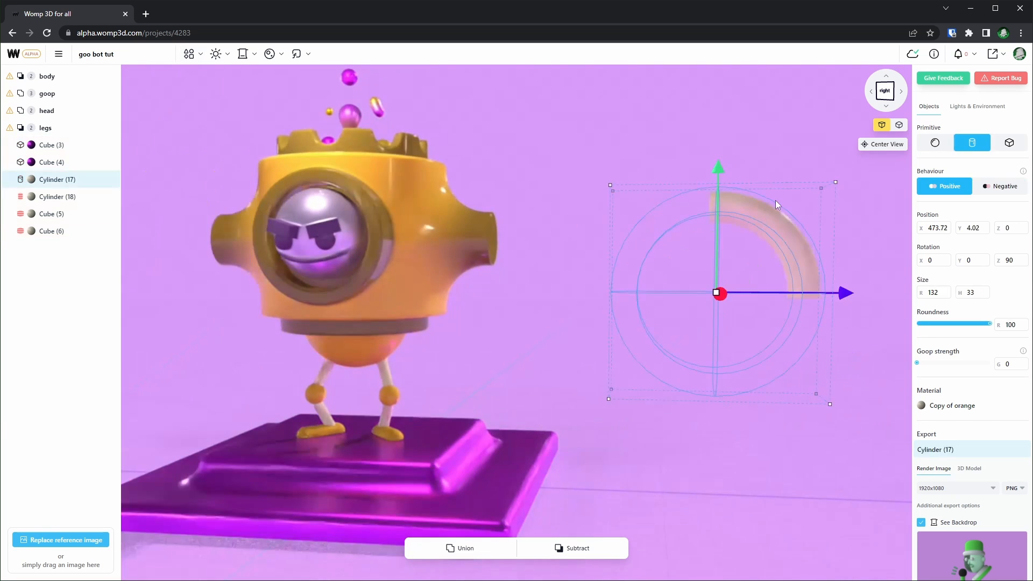
click(735, 147)
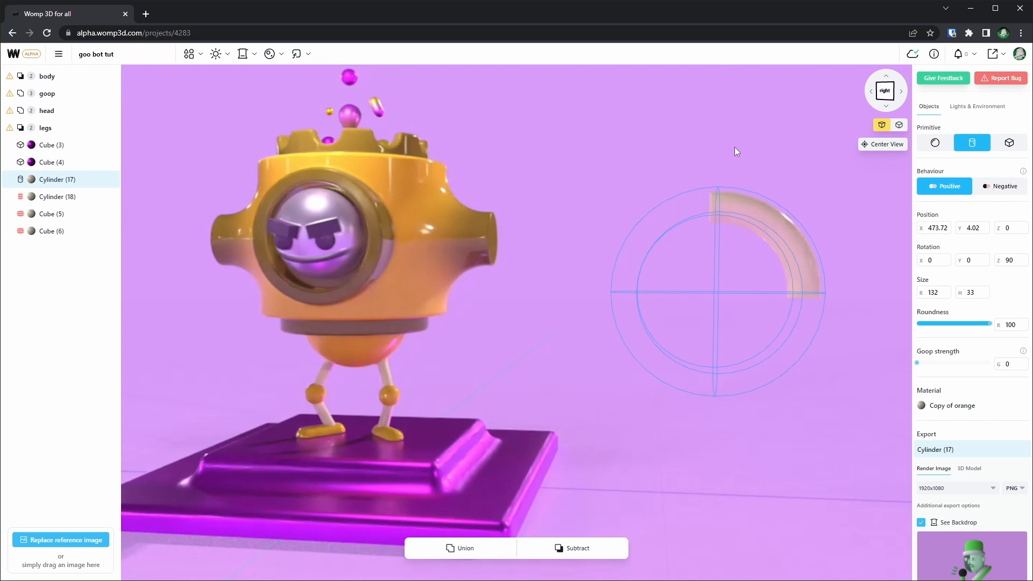
click(713, 180)
scroll(477, 260, down, 3)
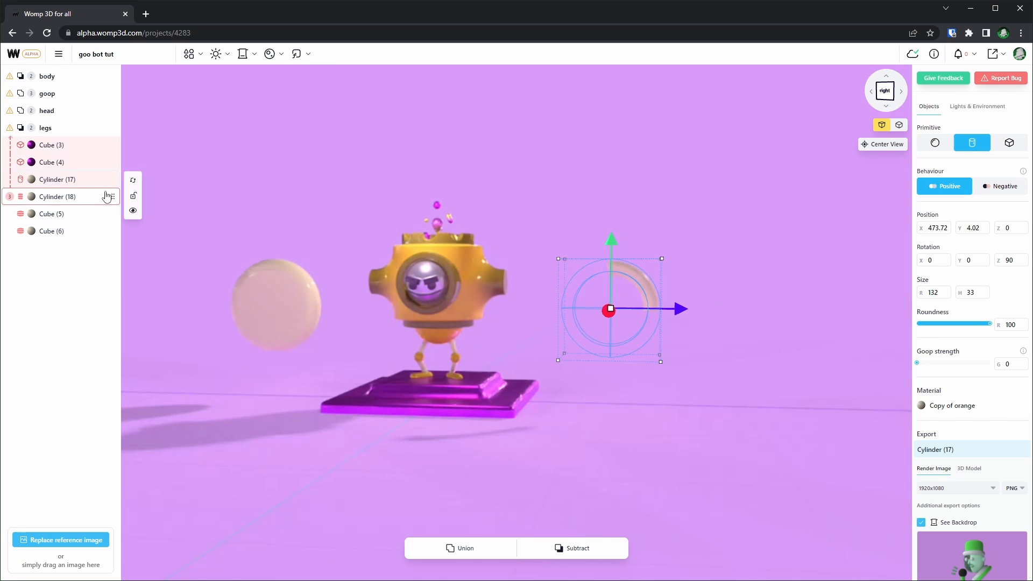
click(60, 197)
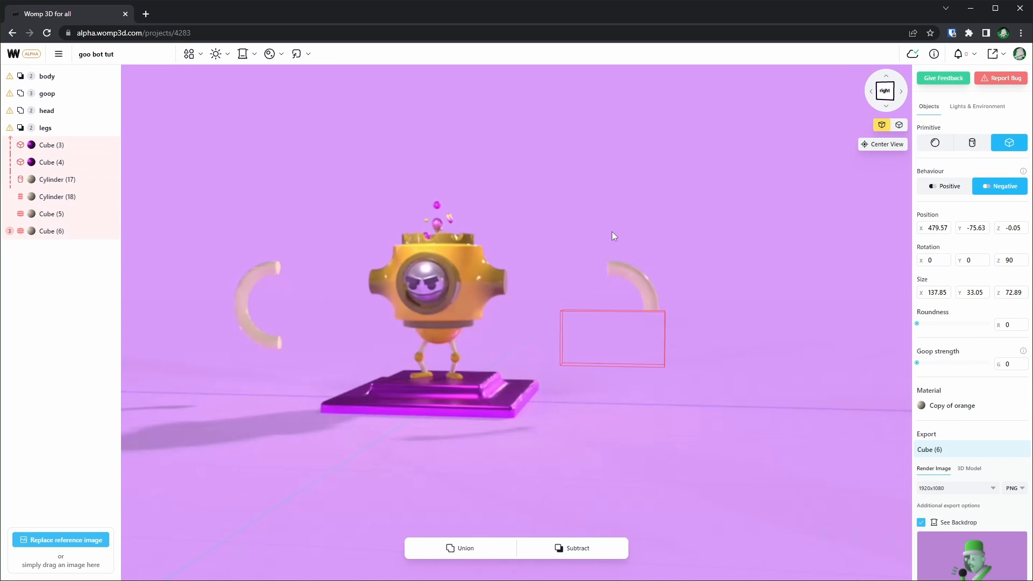
key(ctrl+shift+m)
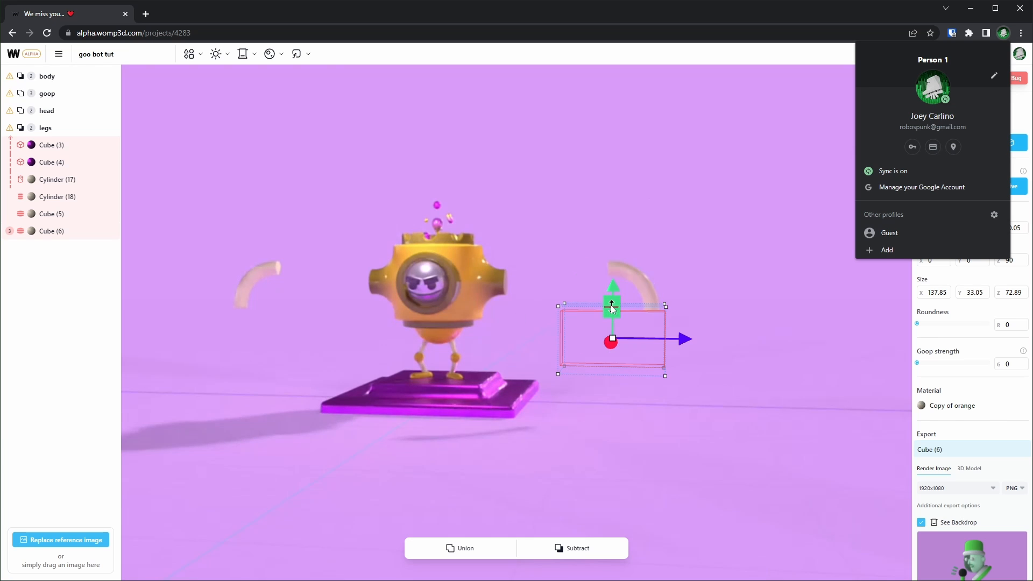
Select all four arm parts together and move them so the arc's upper end meets the robot's side socket.
click(69, 180)
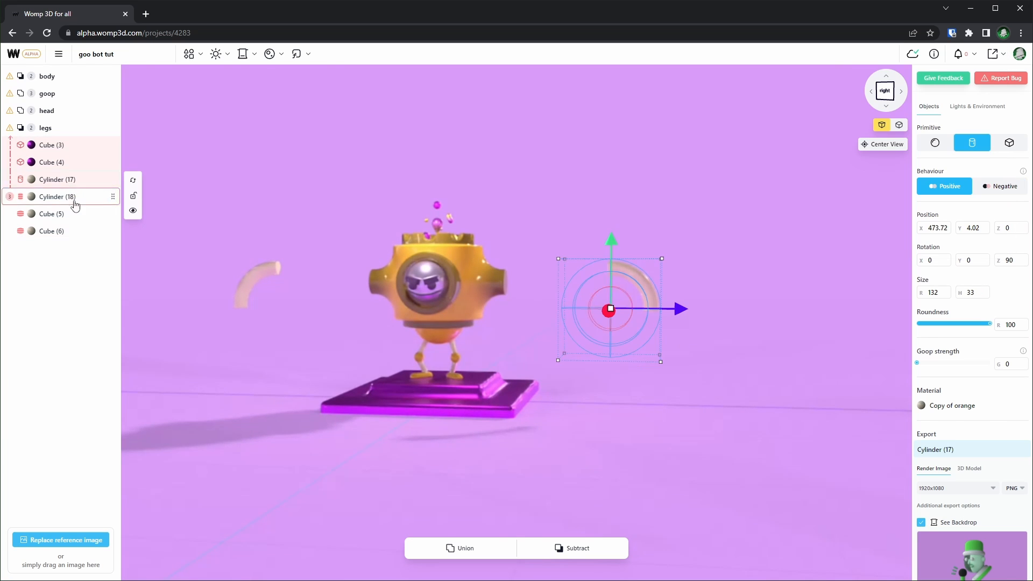
shift+click(68, 235)
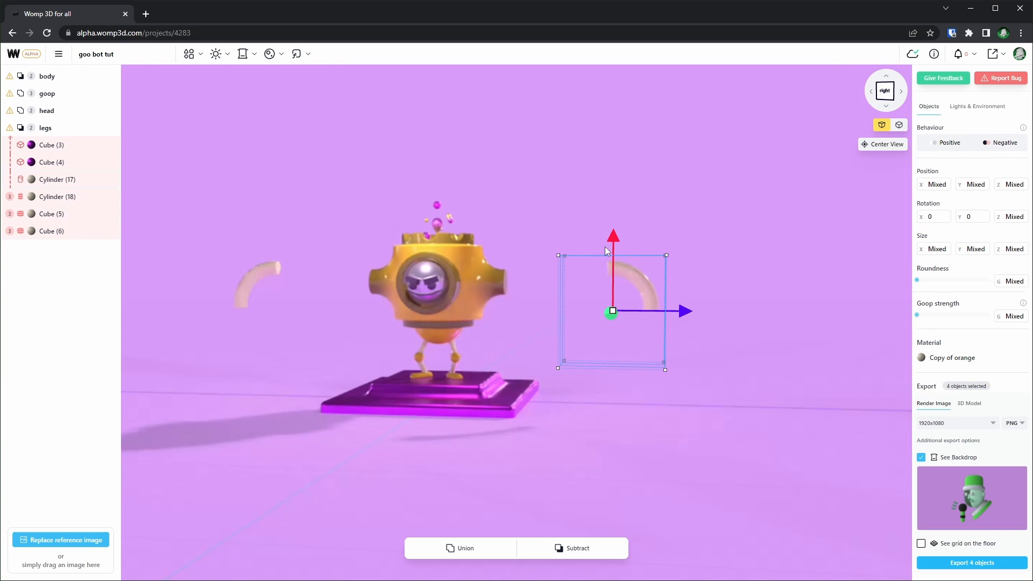
scroll(479, 290, up, 3)
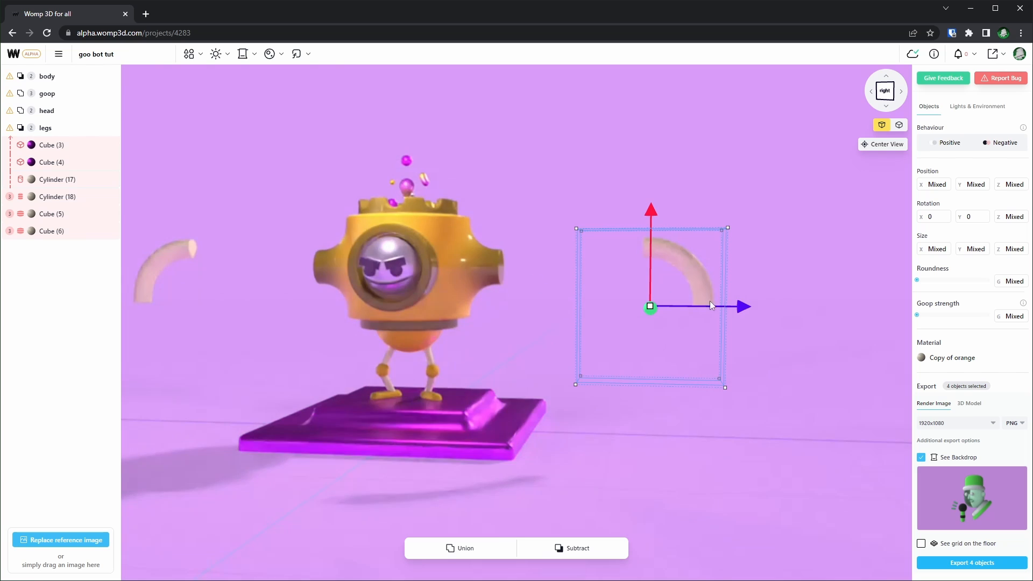
drag(672, 312, 586, 315)
scroll(555, 288, up, 4)
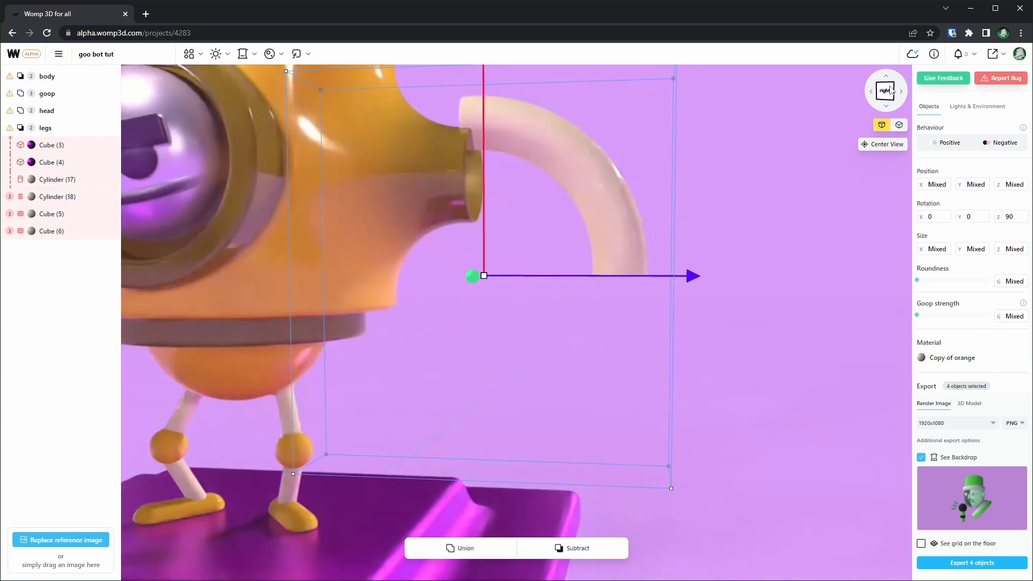
right_drag(500, 167, 514, 159)
scroll(514, 158, down, 5)
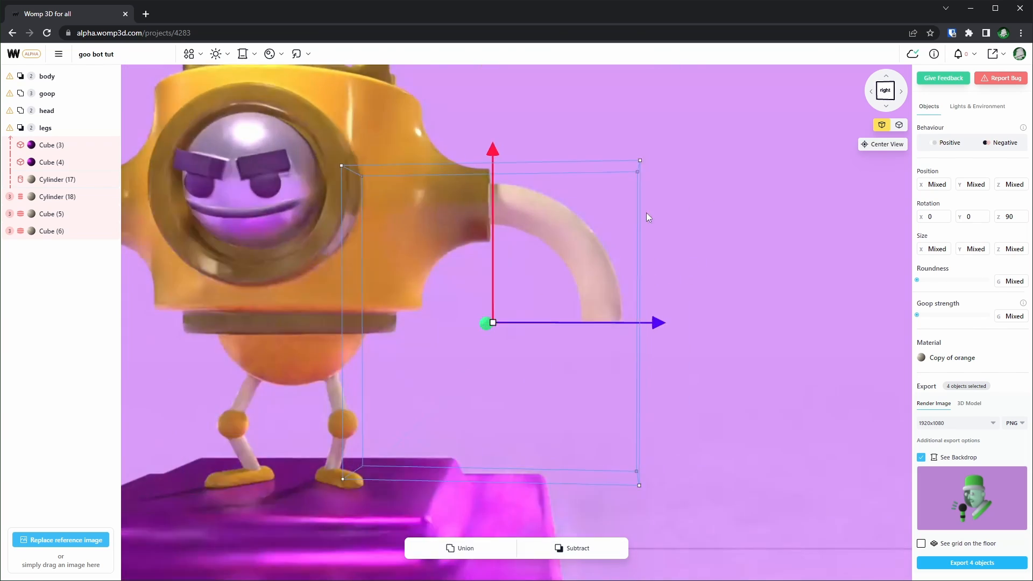
mouse_move(647, 212)
right_down()
mouse_move(523, 225)
mouse_move(646, 216)
right_up()
click(670, 214)
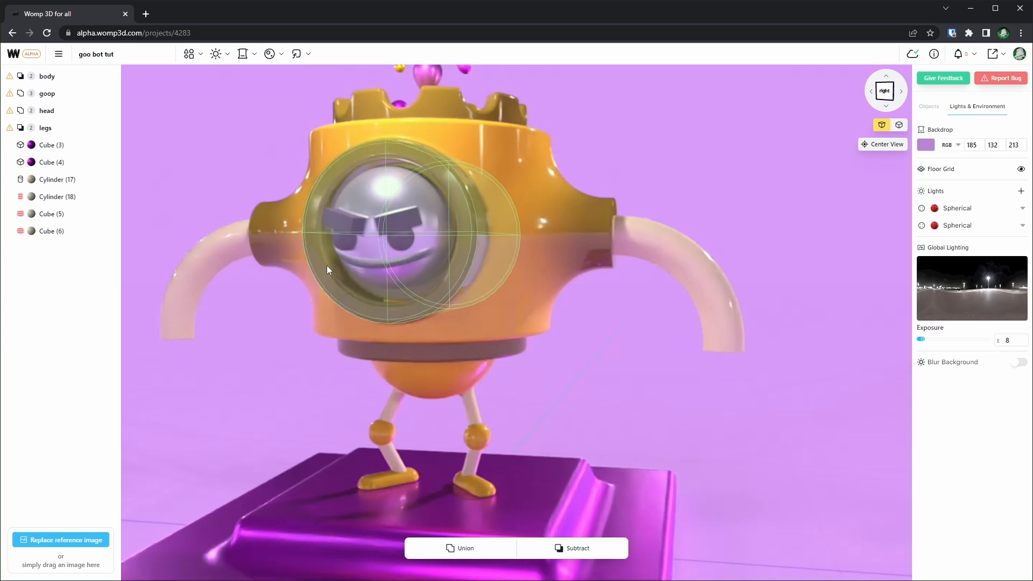
Group the arm's two cylinders and two negative cubes as a Subtract group and rename it "arms".
click(57, 179)
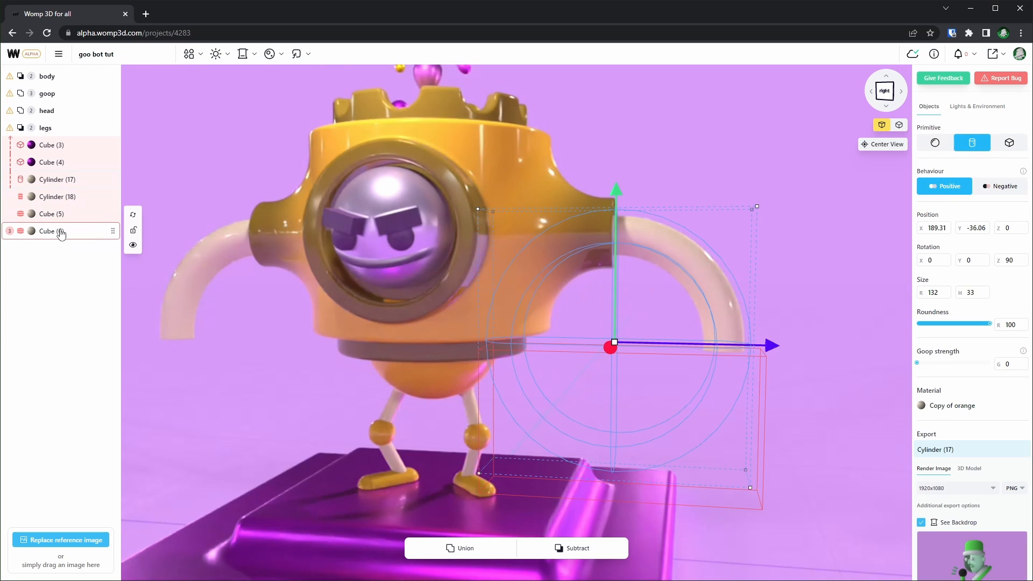
shift+click(61, 231)
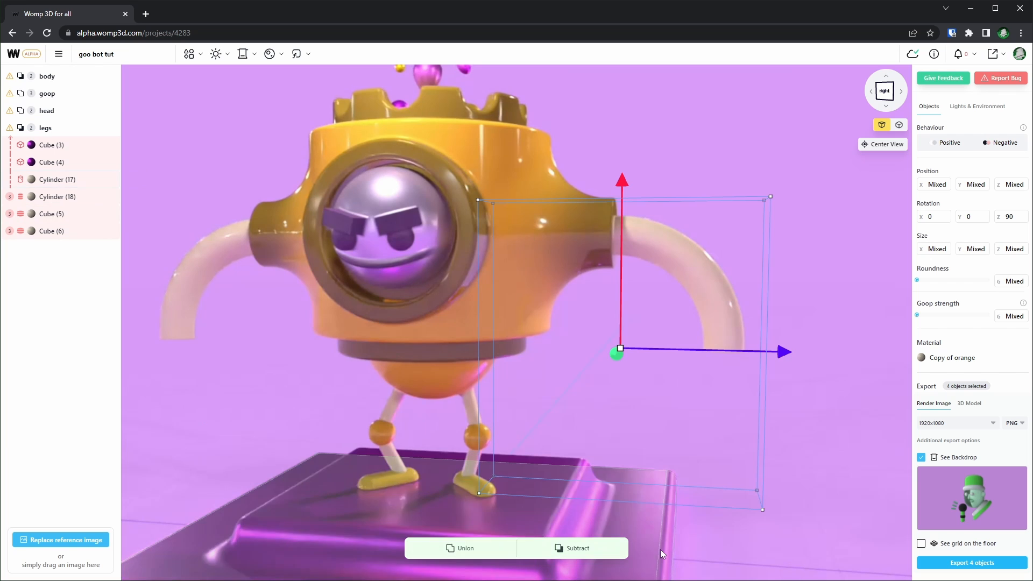
click(579, 548)
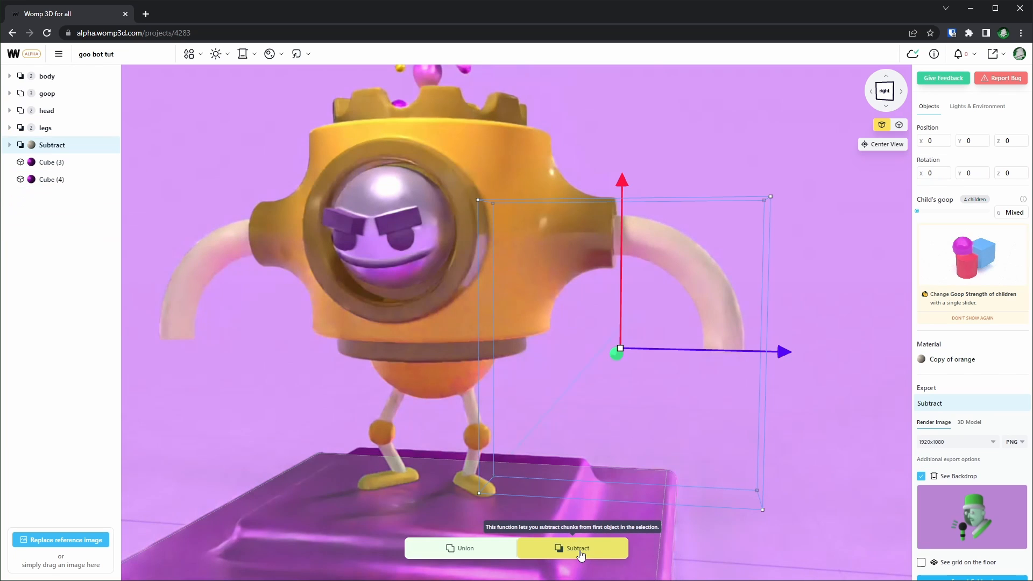
click(10, 145)
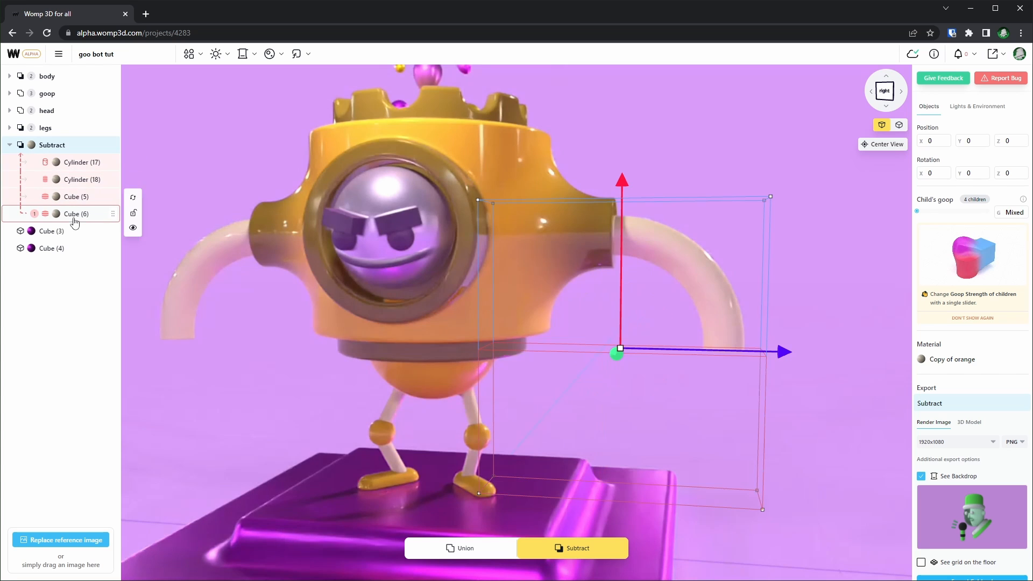
click(10, 145)
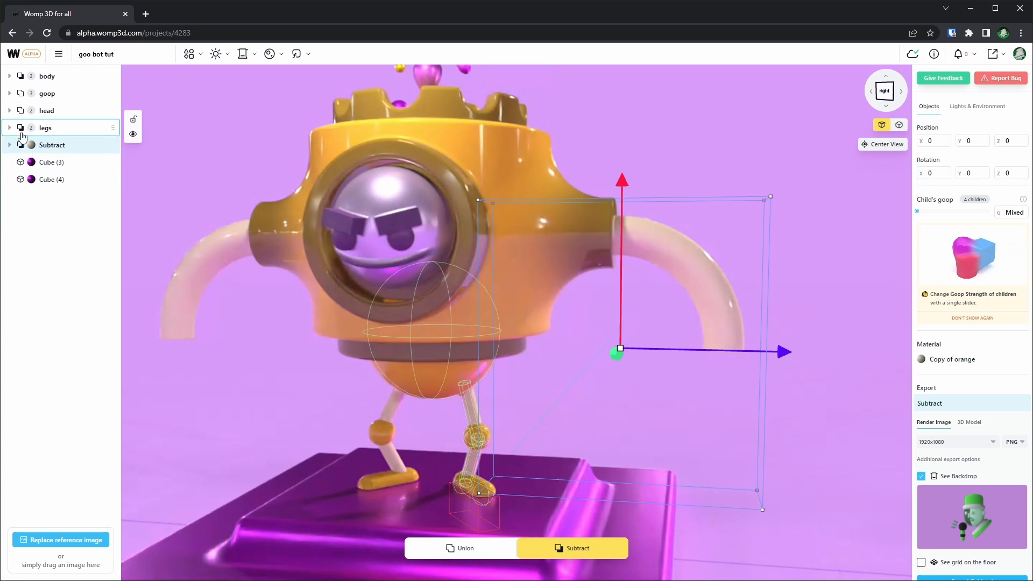
double_click(53, 146)
text(arms)
key(Return)
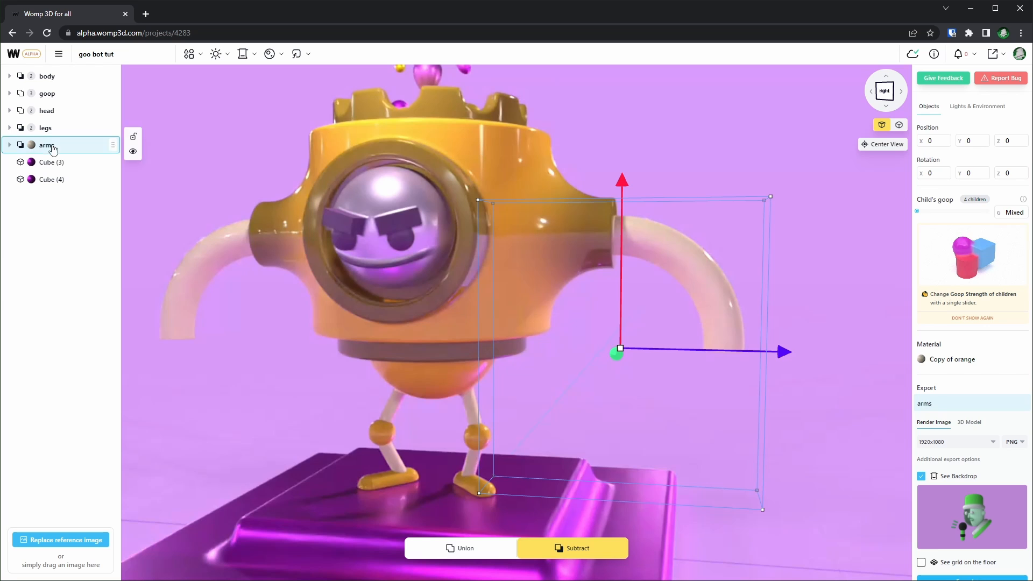
click(647, 175)
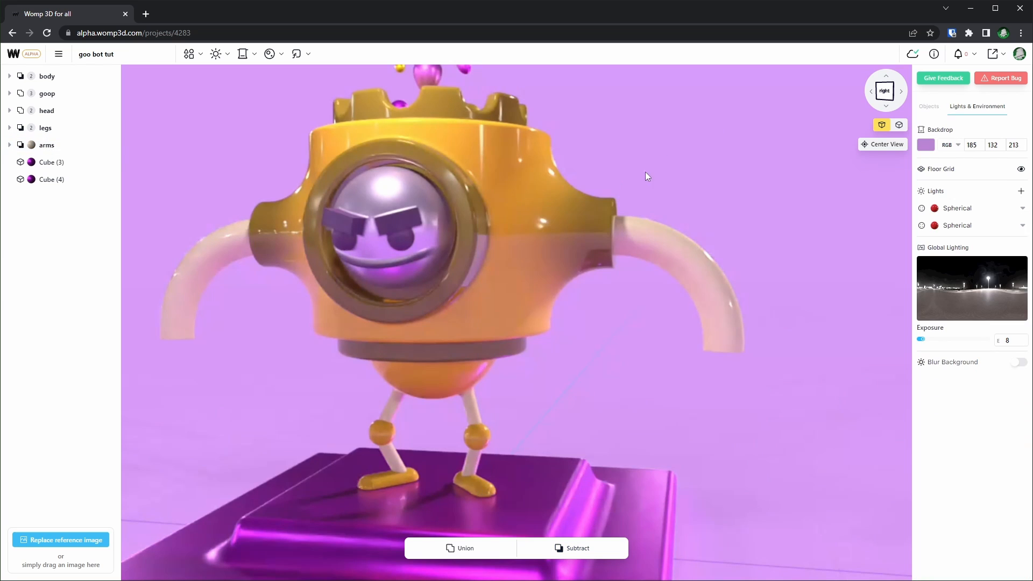
Duplicate the body's horizontal side-socket cylinder and shorten the copy to about 3.38 high at the socket's outer end.
click(613, 205)
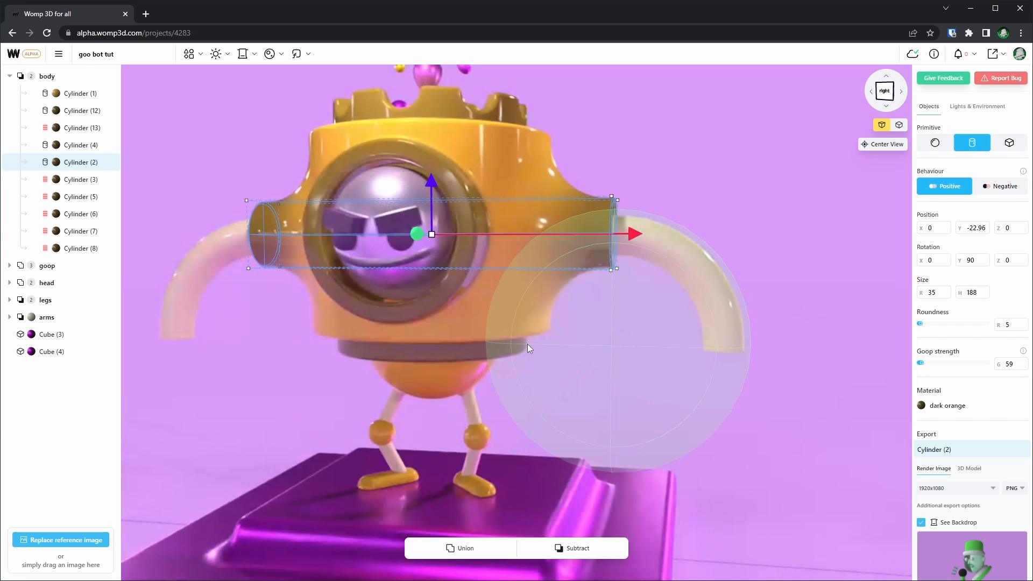
key(ctrl+v)
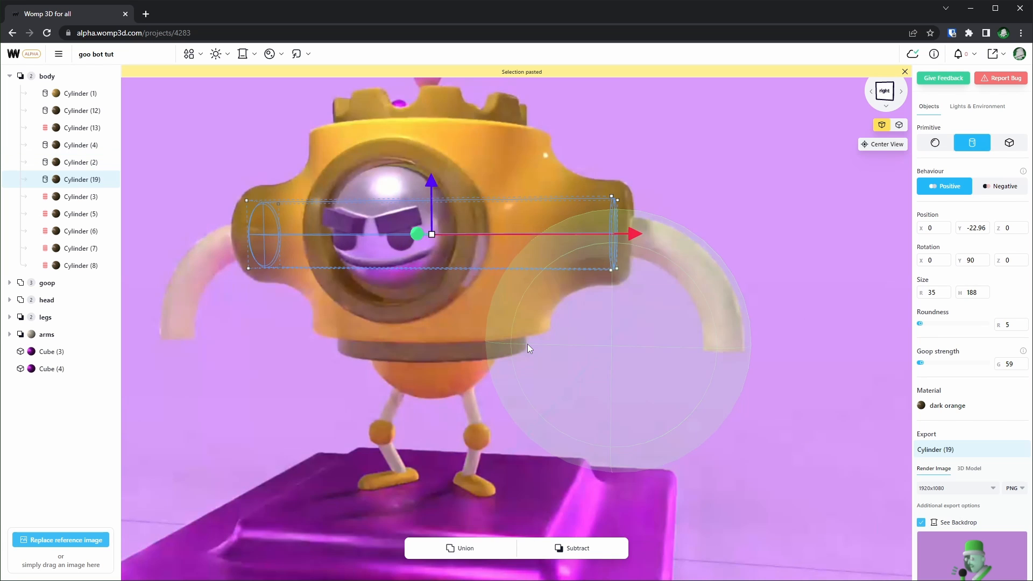
drag(245, 234, 572, 233)
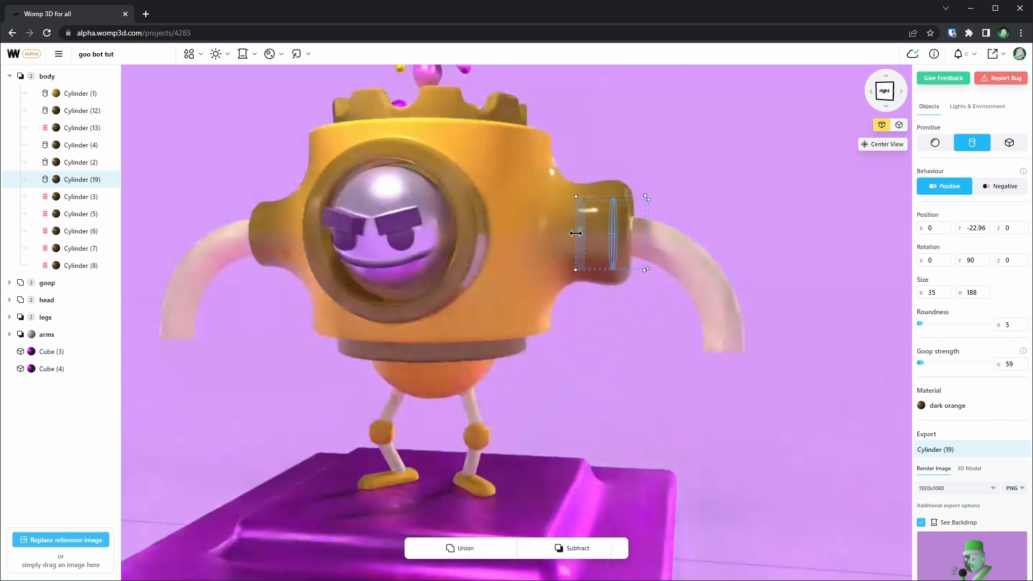
drag(573, 233, 572, 233)
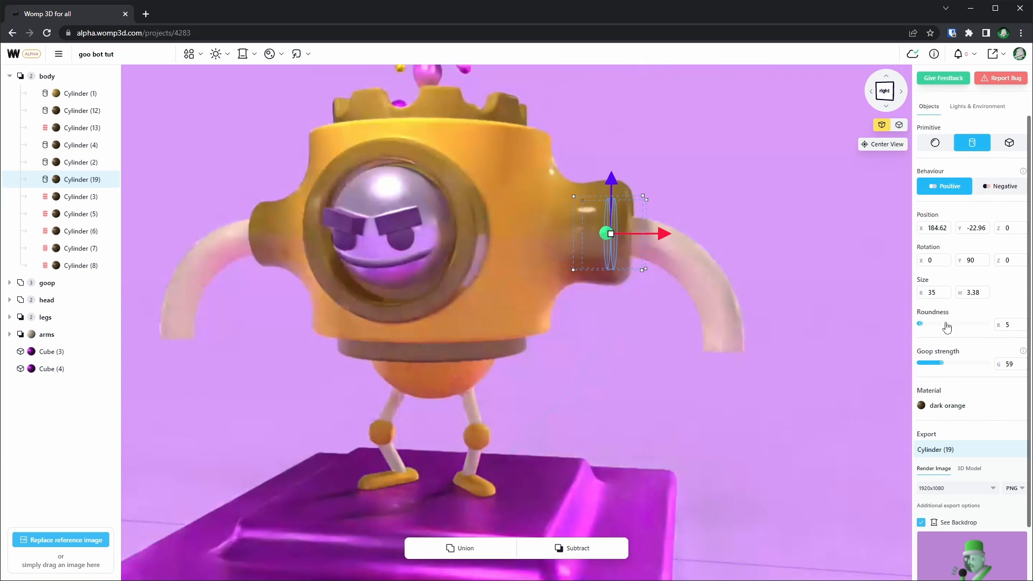
Reduce the socket collar's goop strength to 5 and resize it to about 38.43 radius and 7.45 height.
drag(942, 364, 918, 364)
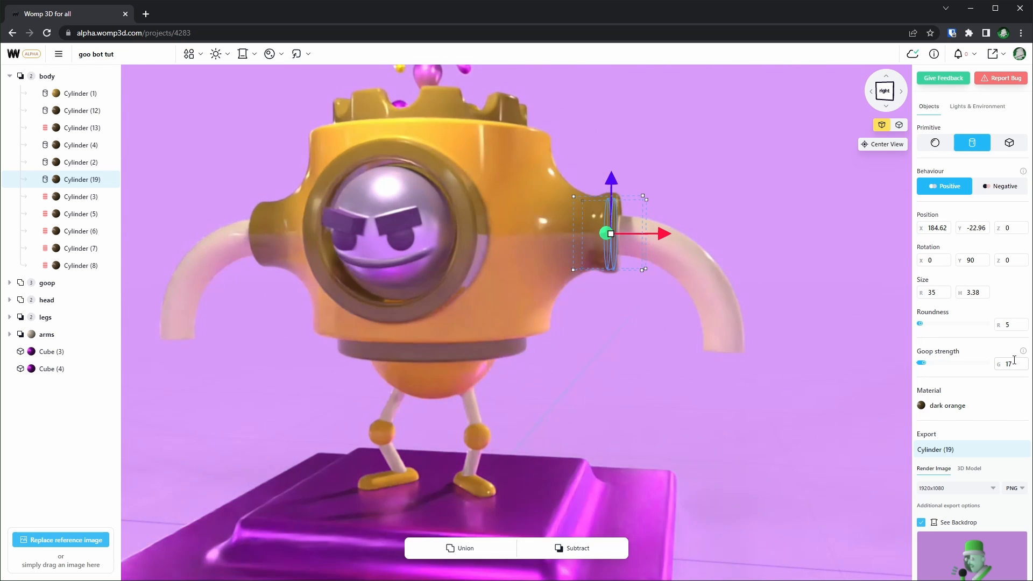
scroll(669, 185, up, 3)
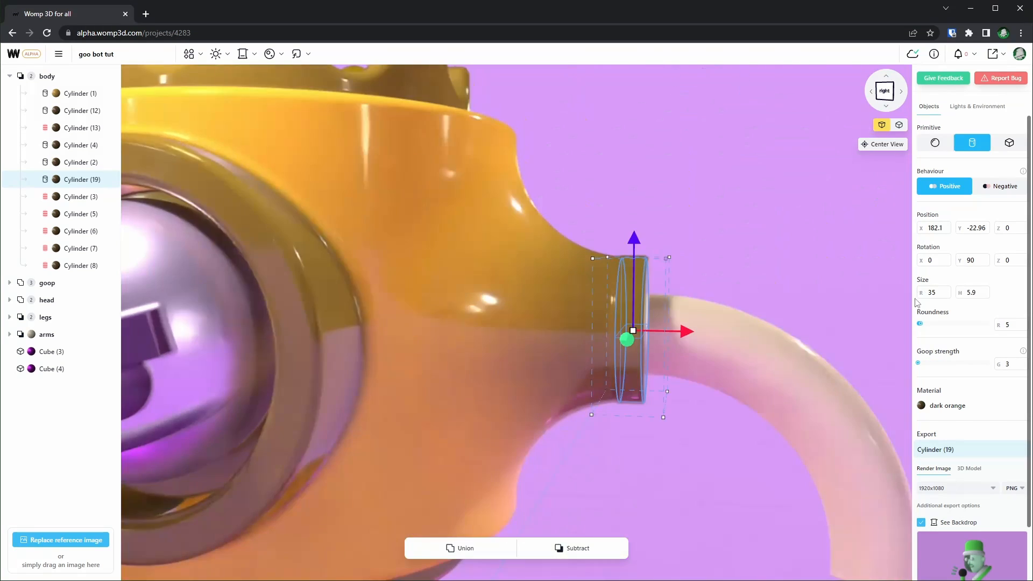
drag(937, 293, 802, 387)
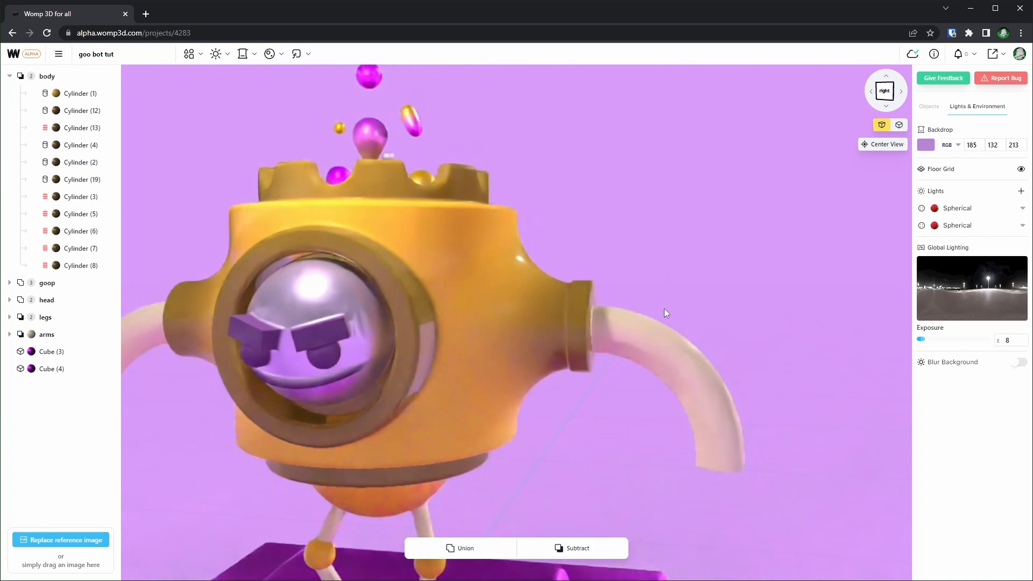
click(587, 303)
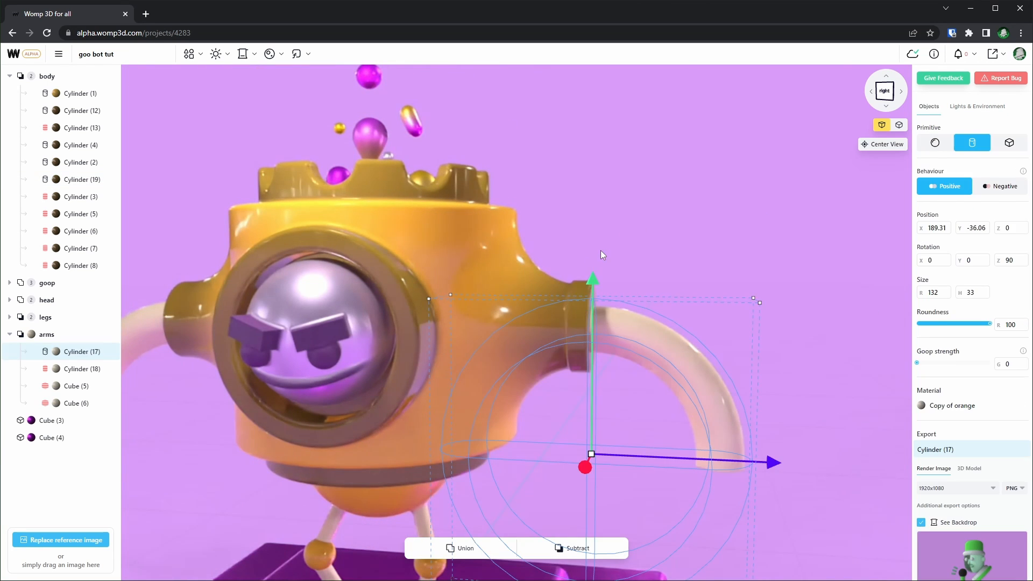
click(579, 295)
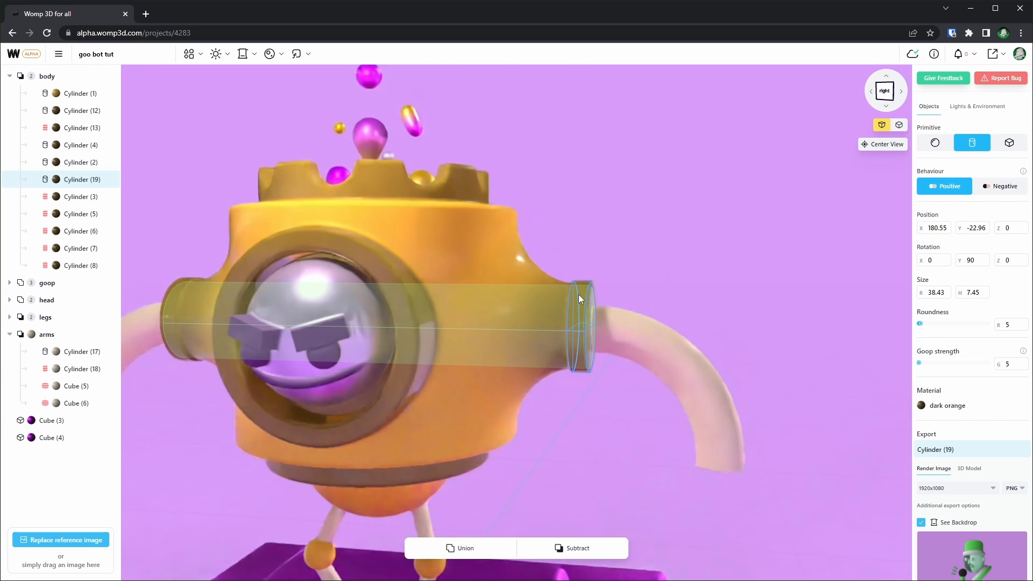
click(624, 168)
scroll(667, 253, down, 3)
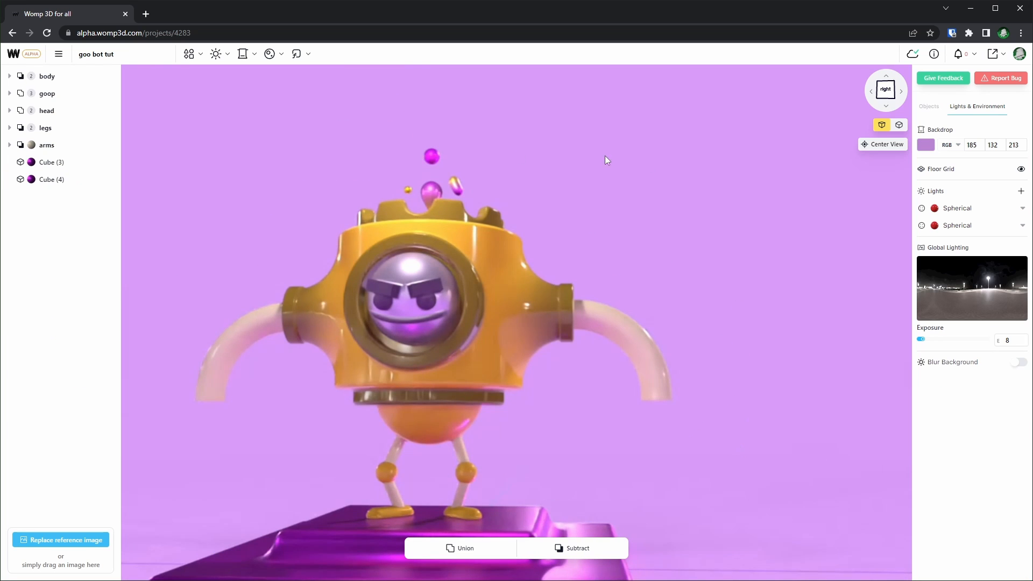
Add a sphere beside the robot at about X 446.88, Y -30.2 and duplicate it in place.
click(193, 56)
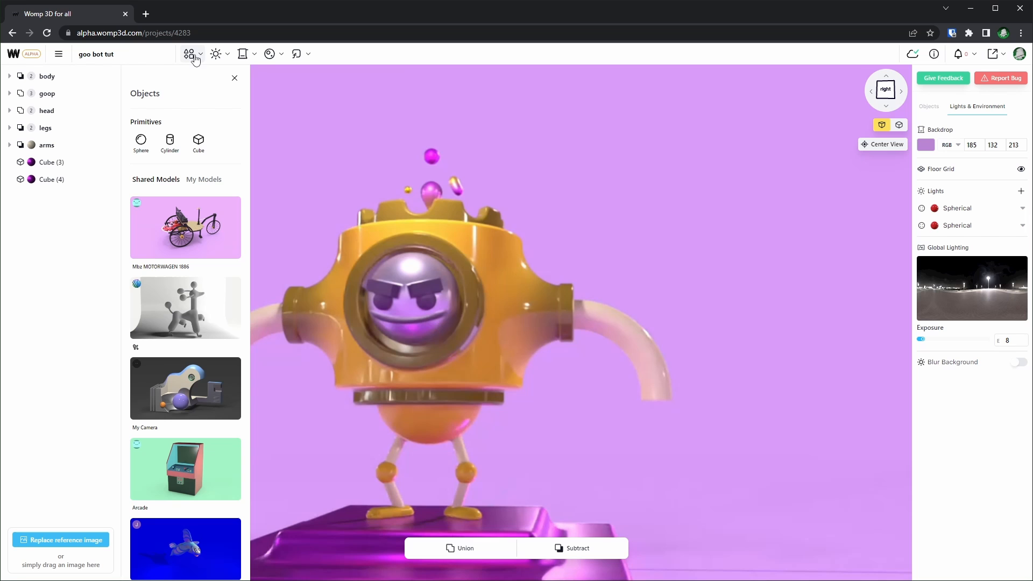
click(137, 148)
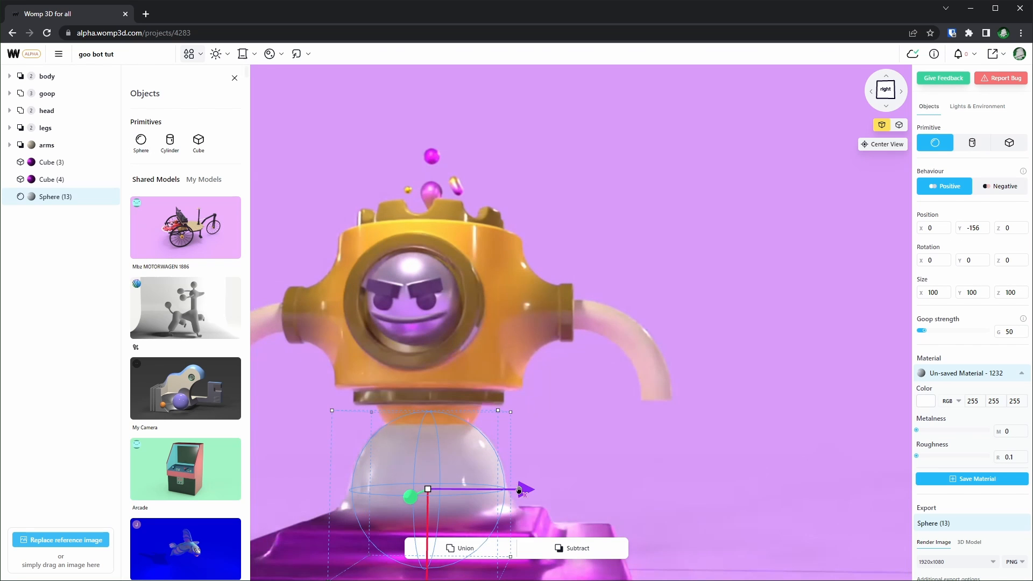
drag(525, 490, 837, 490)
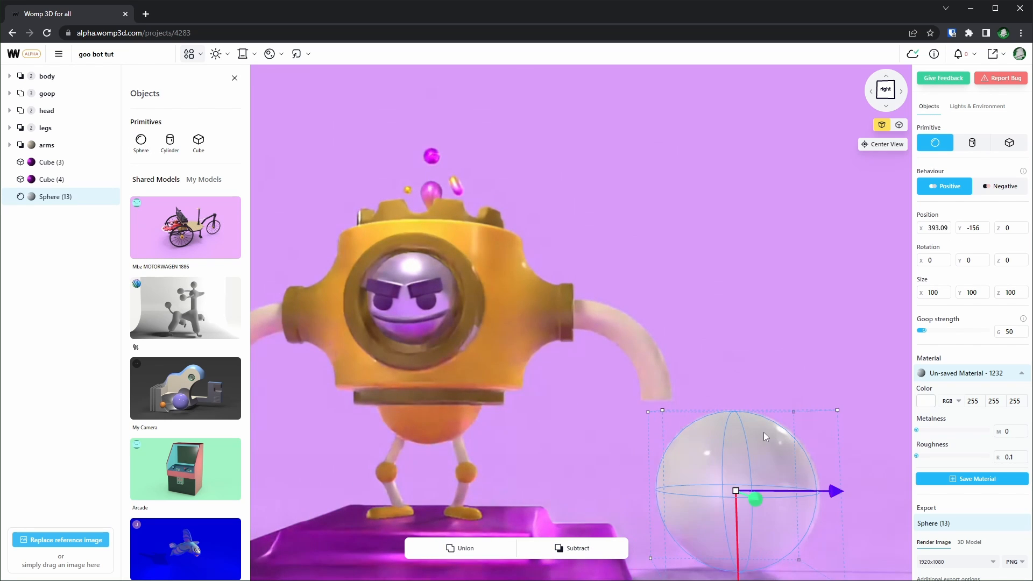
key(ctrl+c)
key(ctrl+v)
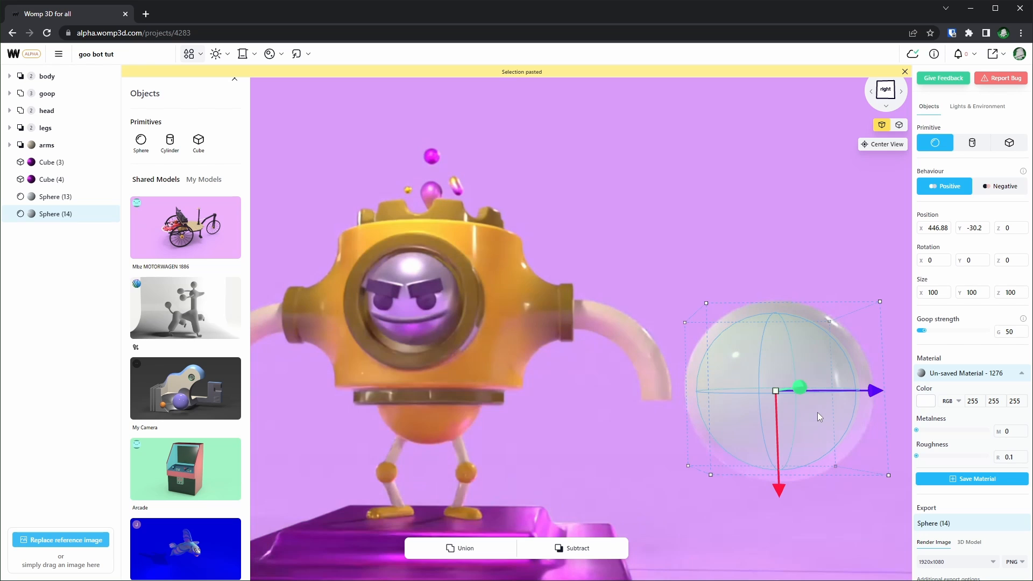
Turn the sphere's copy into a negative cube and reduce its height to about 39.65, cutting off the sphere's upper part.
click(209, 135)
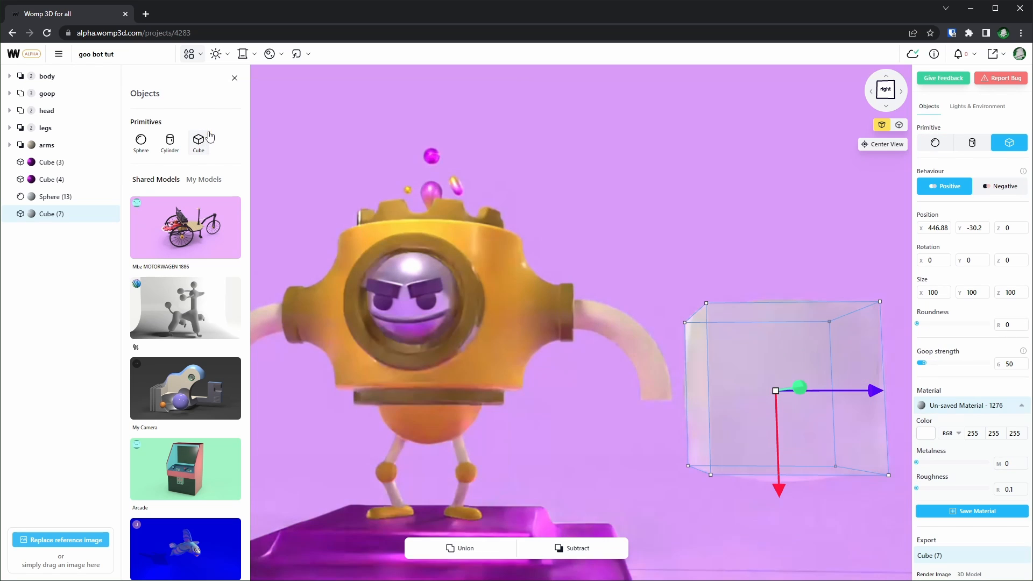
click(1006, 187)
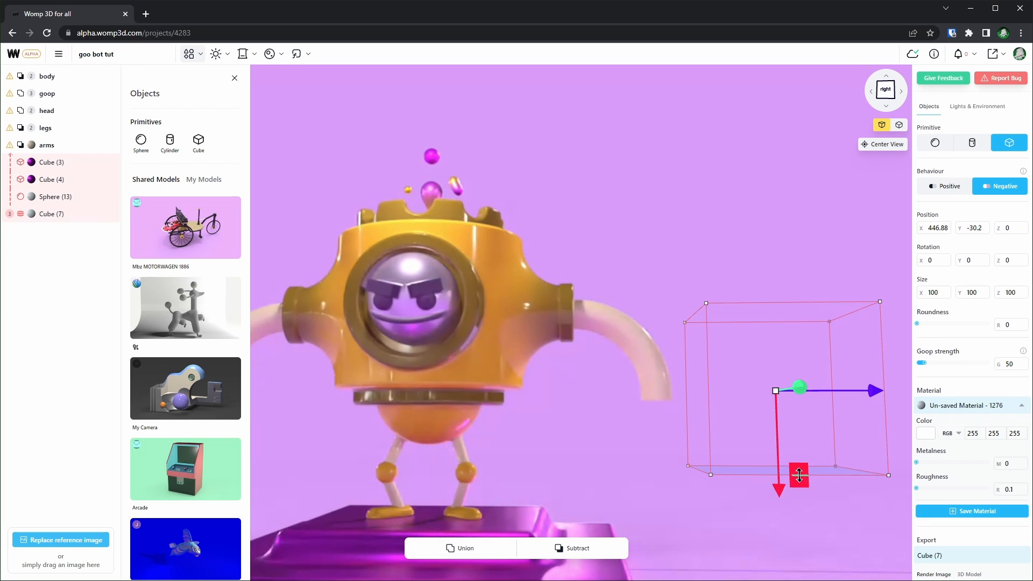
drag(799, 475, 796, 374)
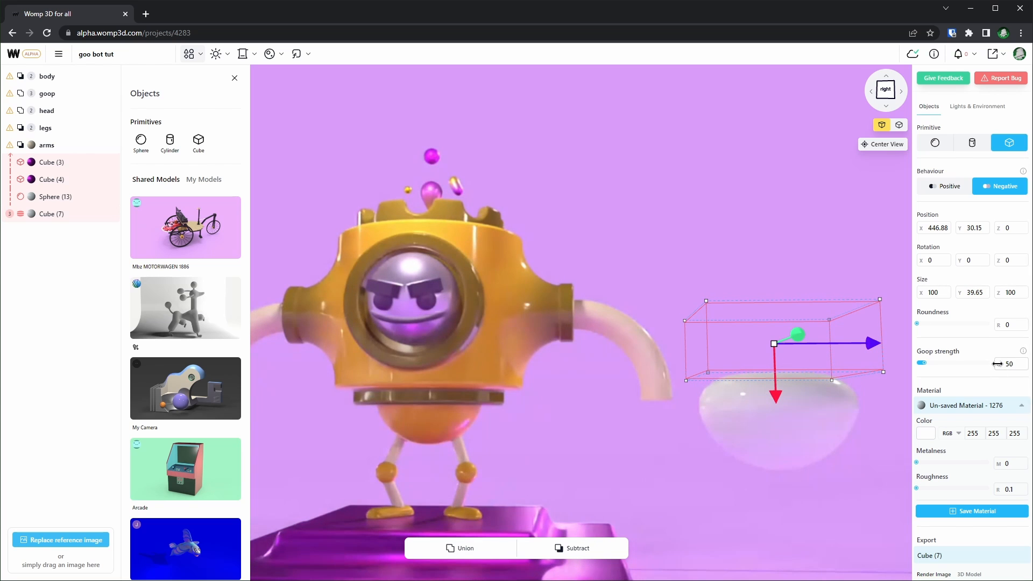
Set the negative cube's goop strength to 5 and extend it downward to about 54.17 high.
drag(998, 364, 970, 365)
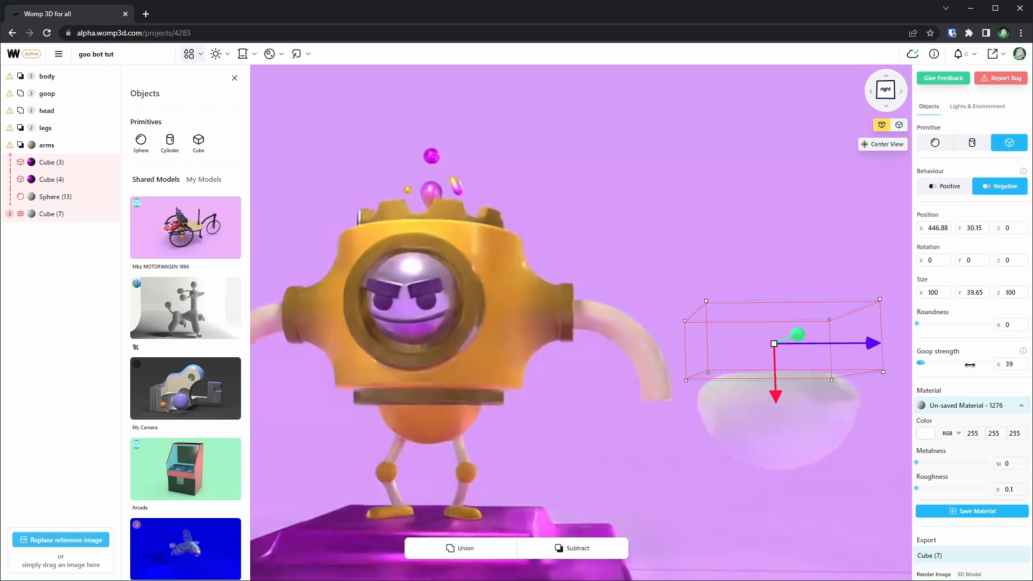
double_click(1015, 365)
text(5)
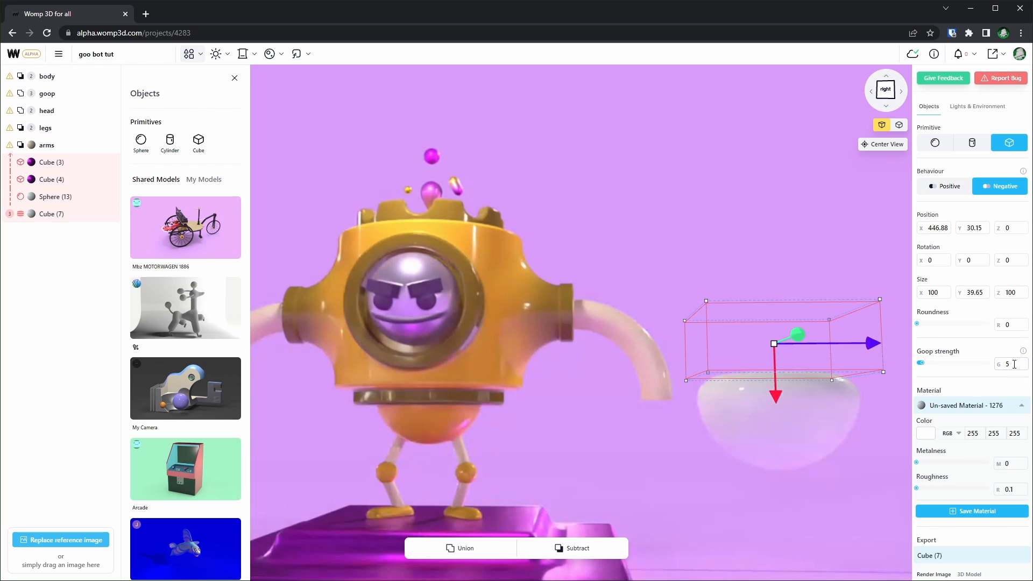
drag(832, 381, 838, 405)
scroll(838, 490, down, 4)
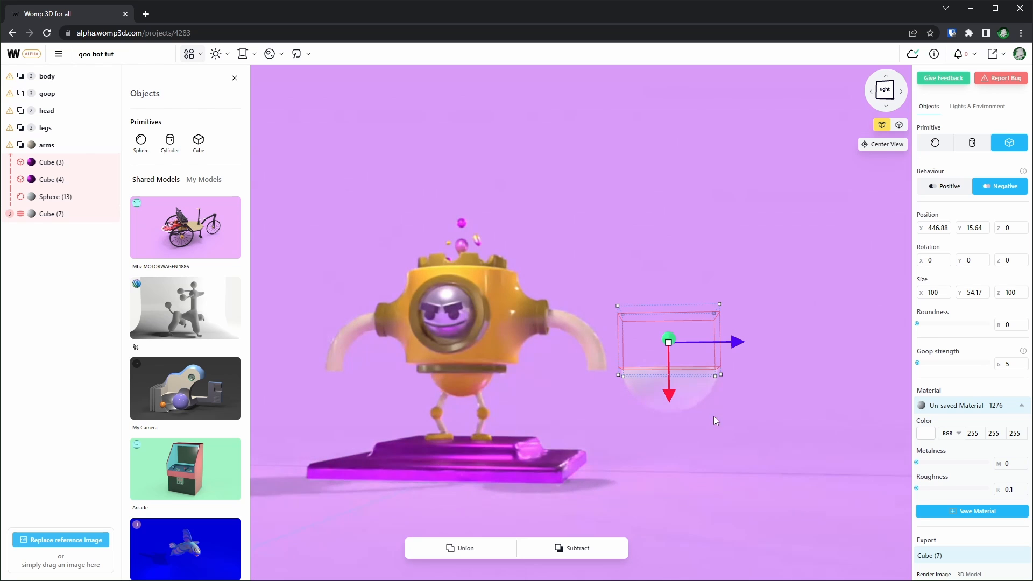
Mirror the sphere and negative cube across the robot and fit them, scaled to about 45.28 wide, under the arm's open end.
click(705, 395)
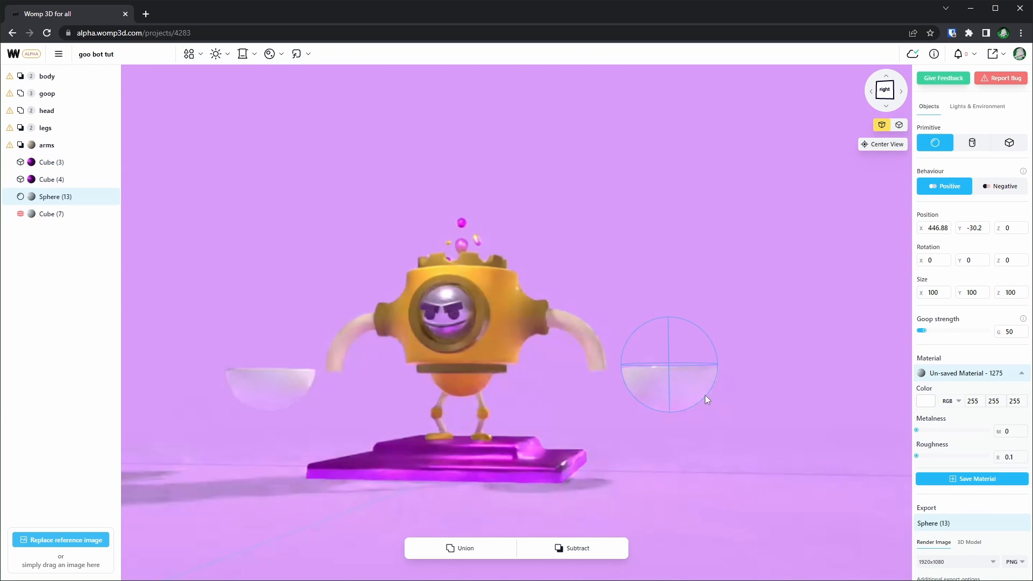
shift+click(724, 403)
scroll(724, 403, up, 3)
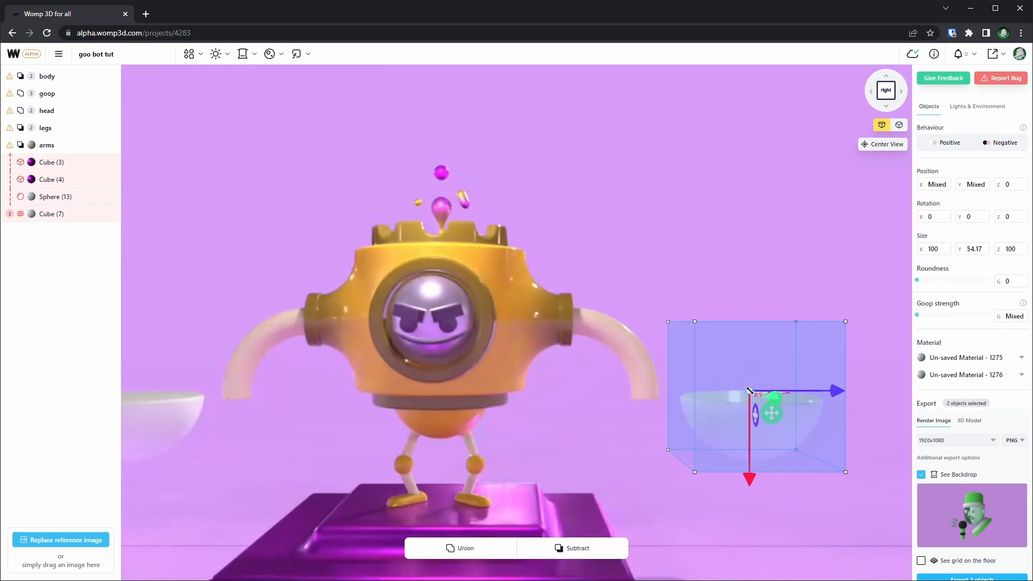
drag(750, 390, 724, 359)
drag(765, 412, 667, 416)
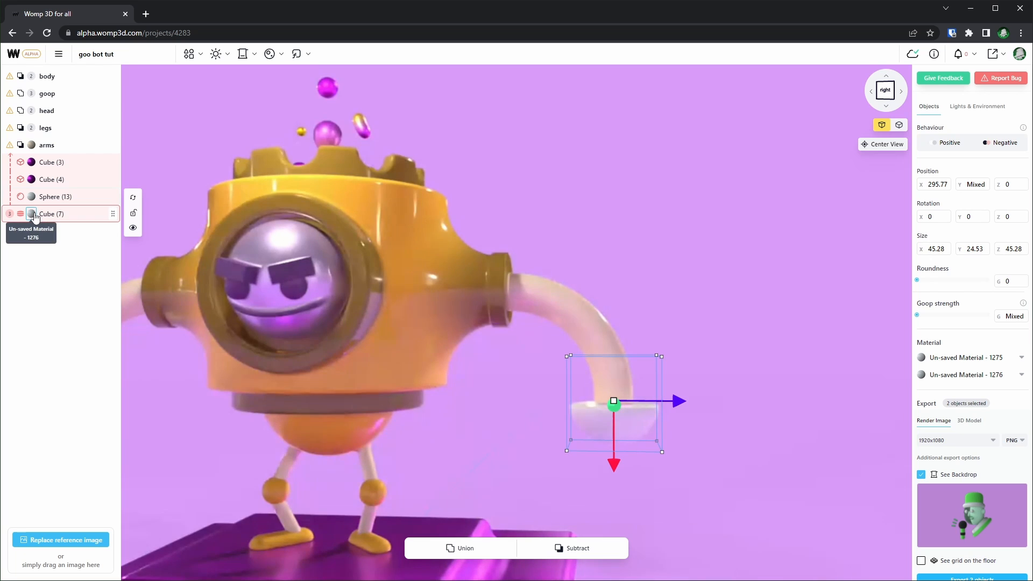
Apply the dark orange material to the negative cube that cuts the hand sphere.
click(33, 215)
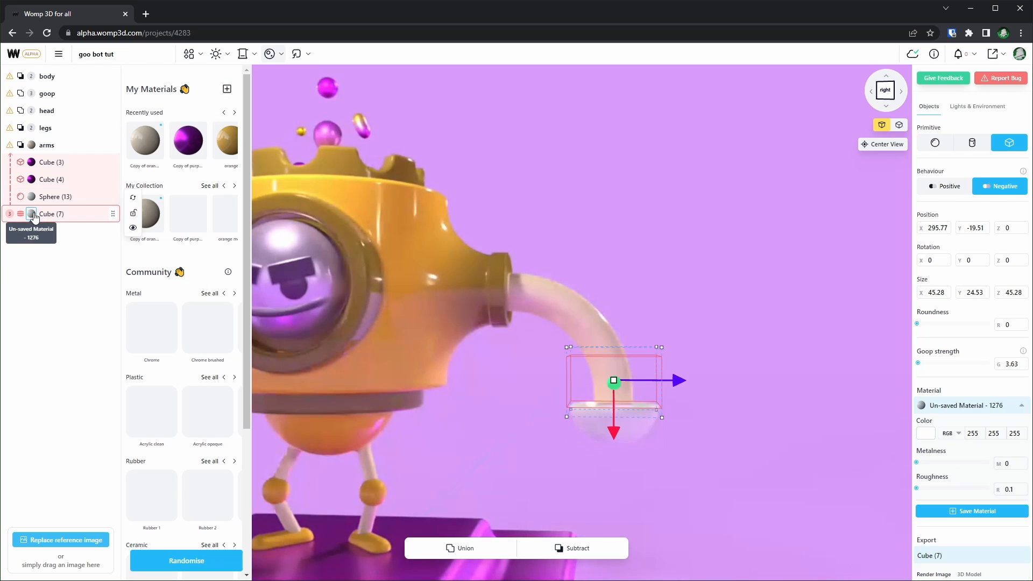
click(230, 144)
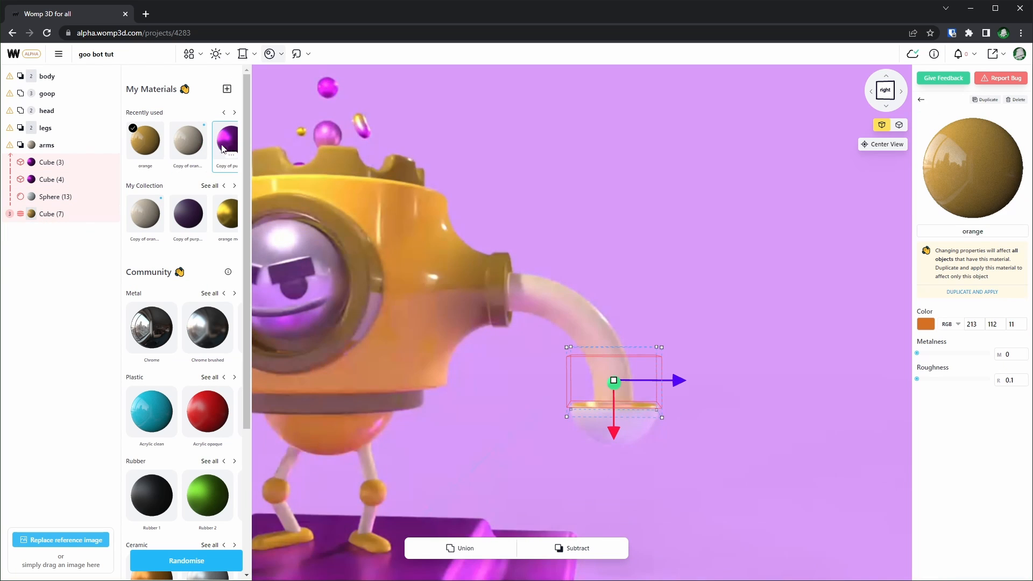
scroll(224, 223, right, 3)
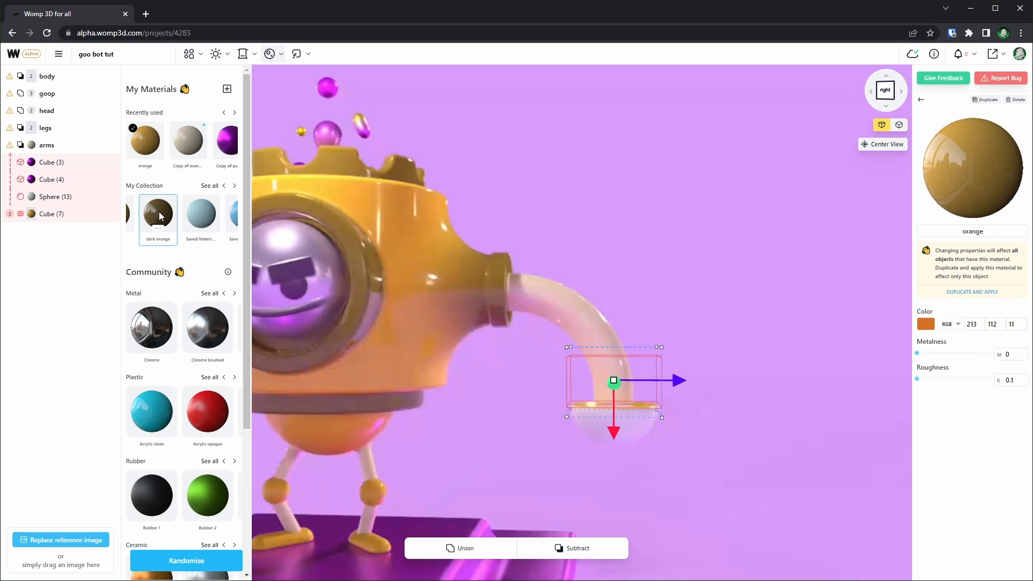
click(159, 215)
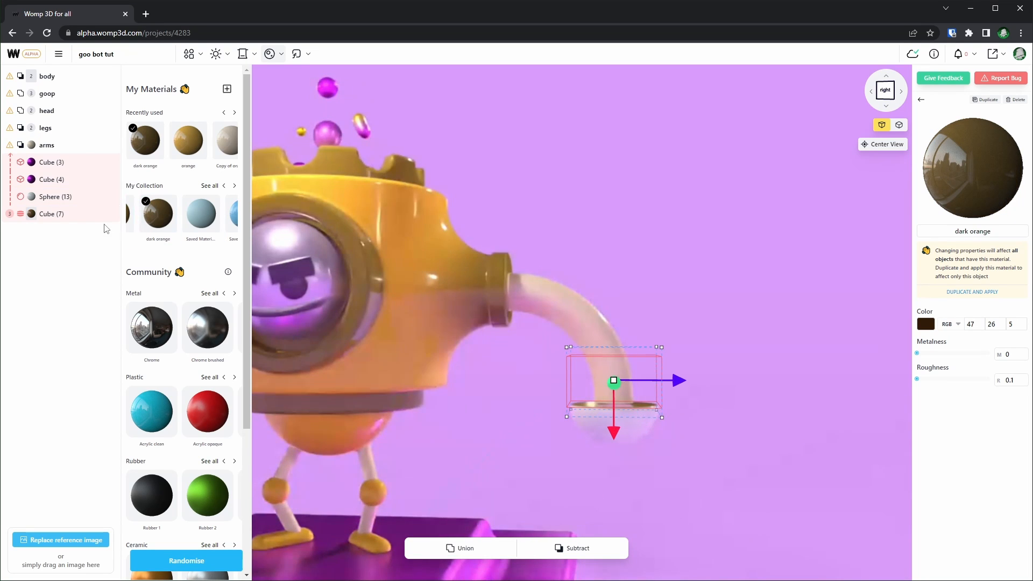
Apply the dark orange material to the hand sphere at the arm's open end.
click(35, 199)
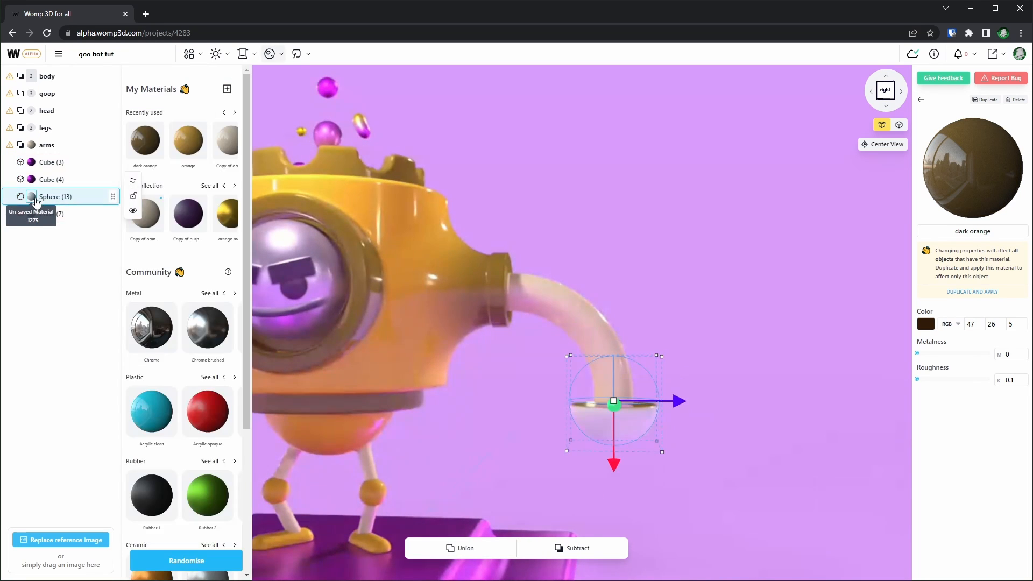
click(151, 144)
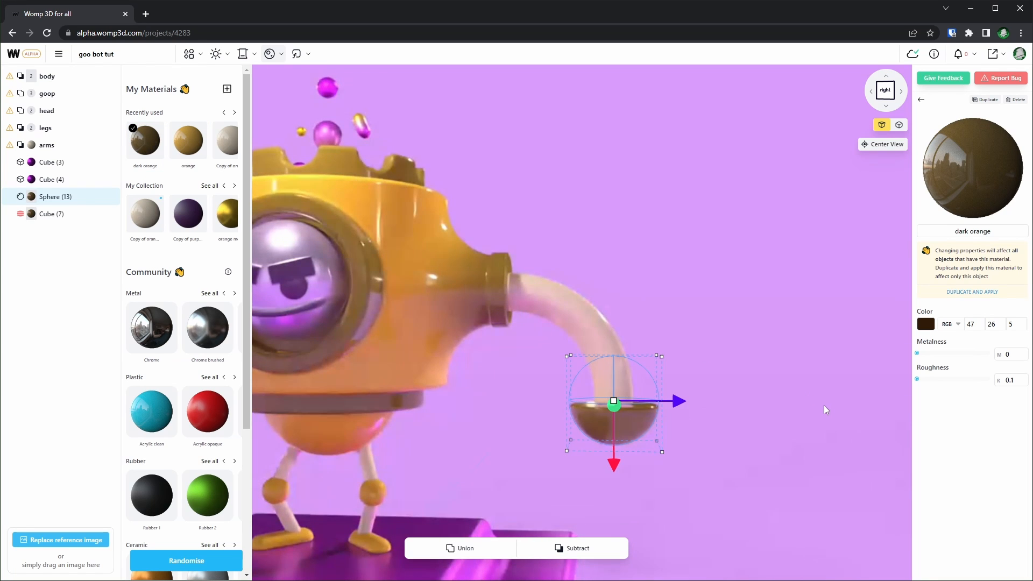
click(825, 405)
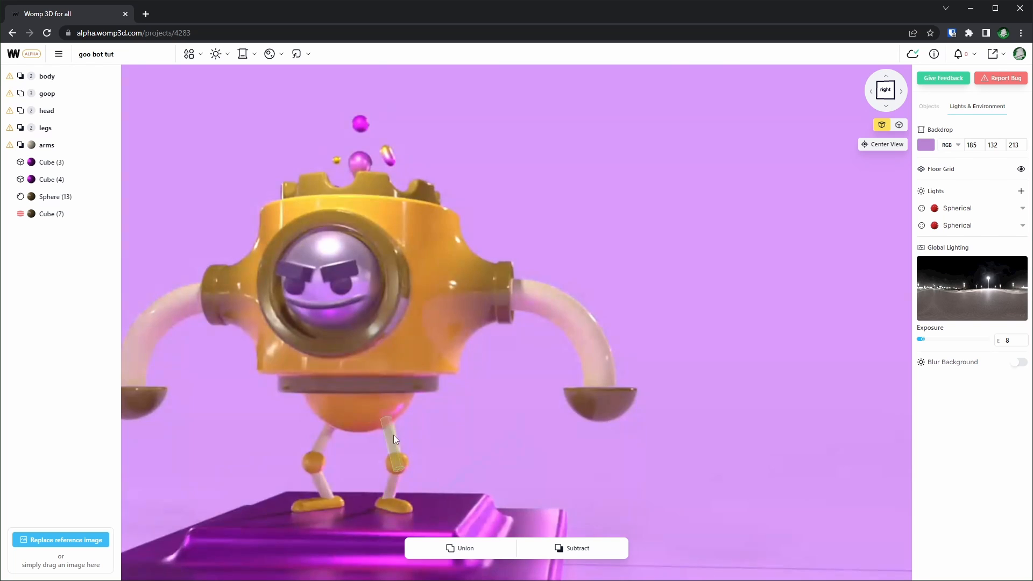
Duplicate the hand sphere, turn the copy into a cylinder placed below the hand, and apply the orange material to it.
click(619, 416)
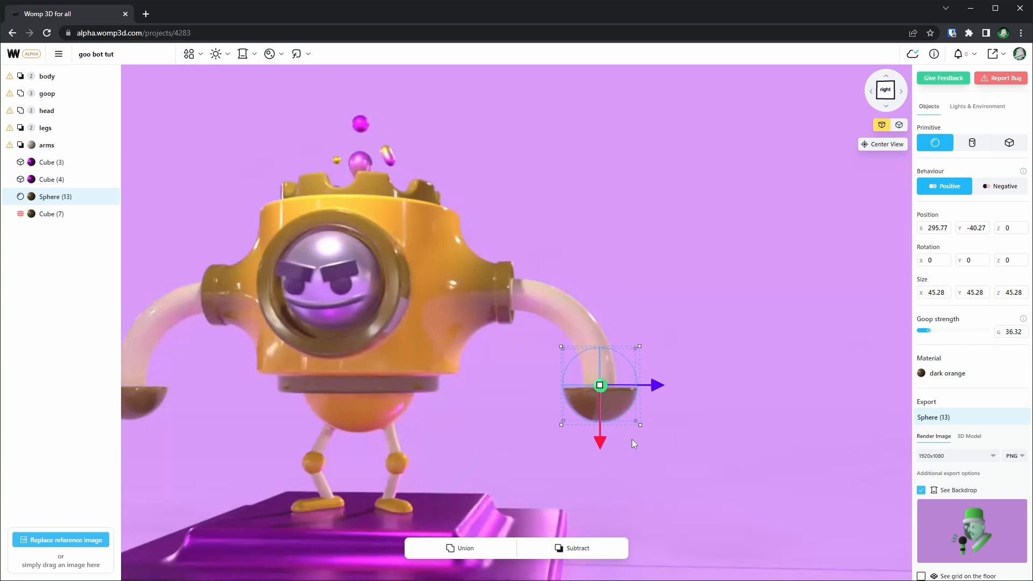
drag(697, 454, 713, 441)
key(ctrl+v)
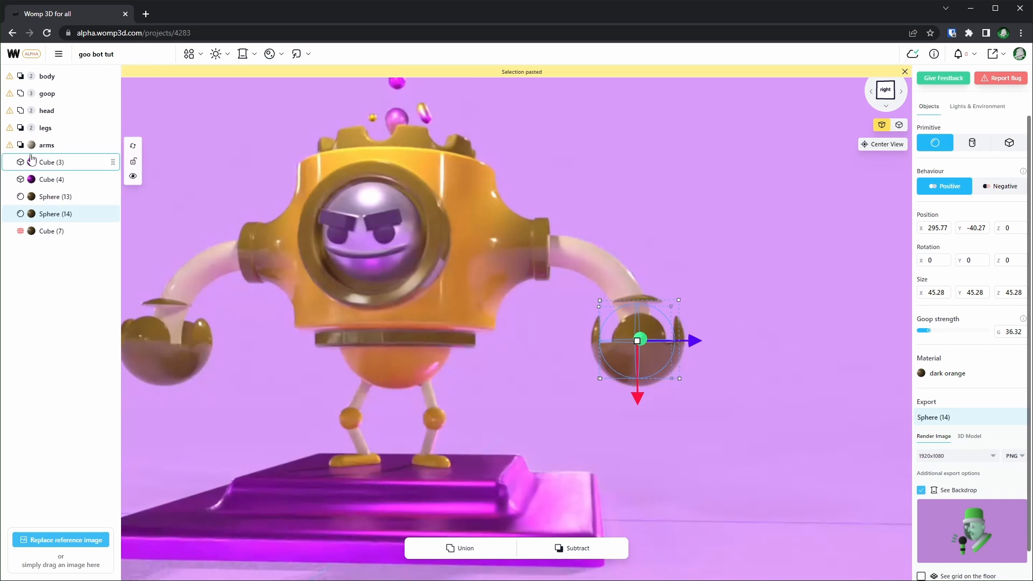
click(193, 55)
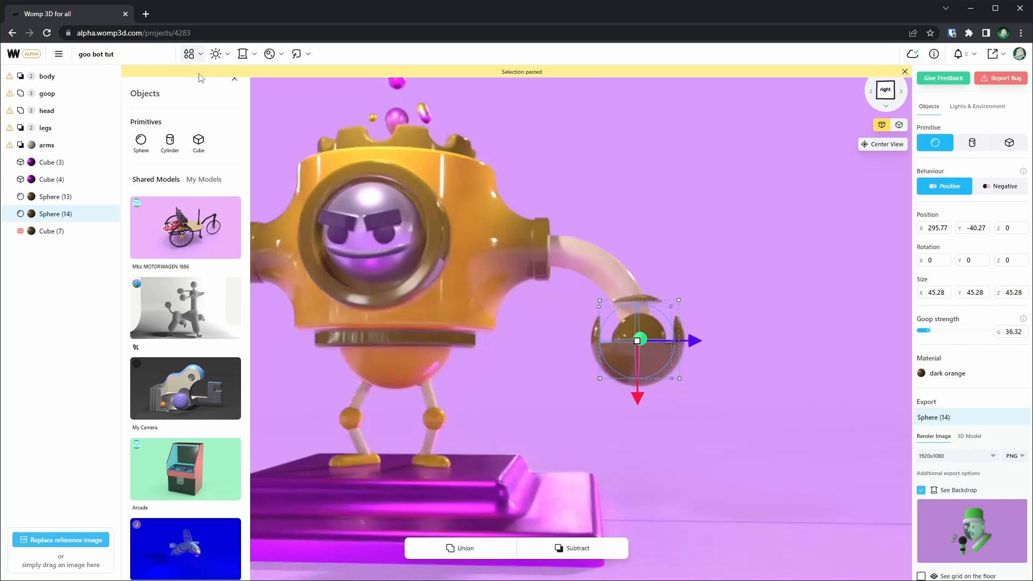
click(170, 139)
drag(637, 395, 673, 474)
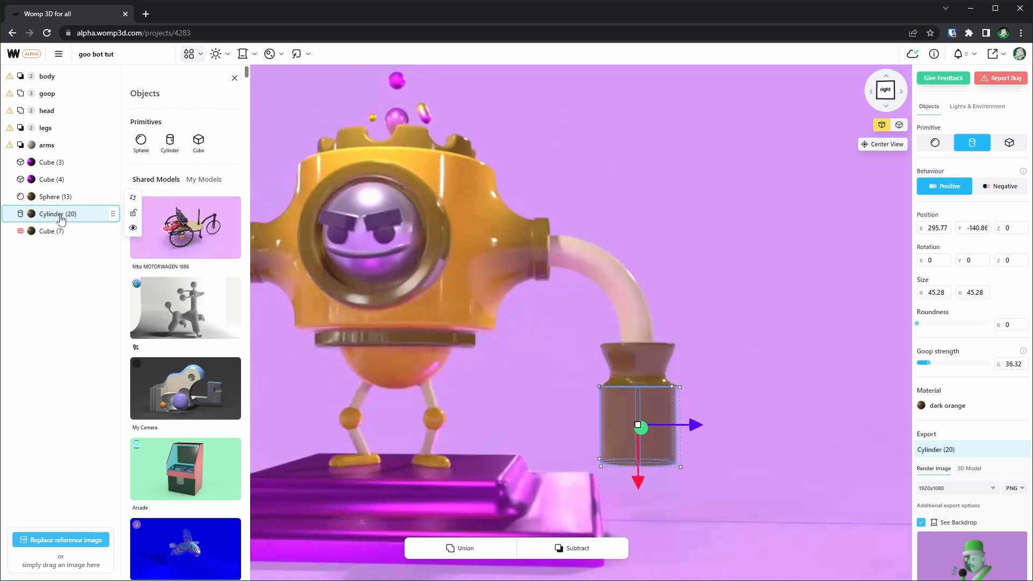
click(31, 214)
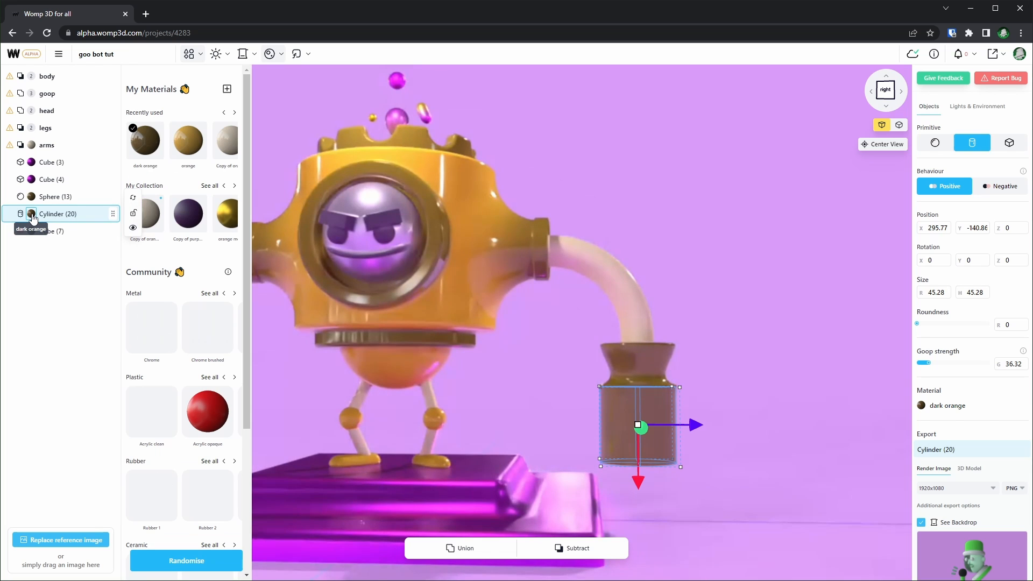
click(189, 142)
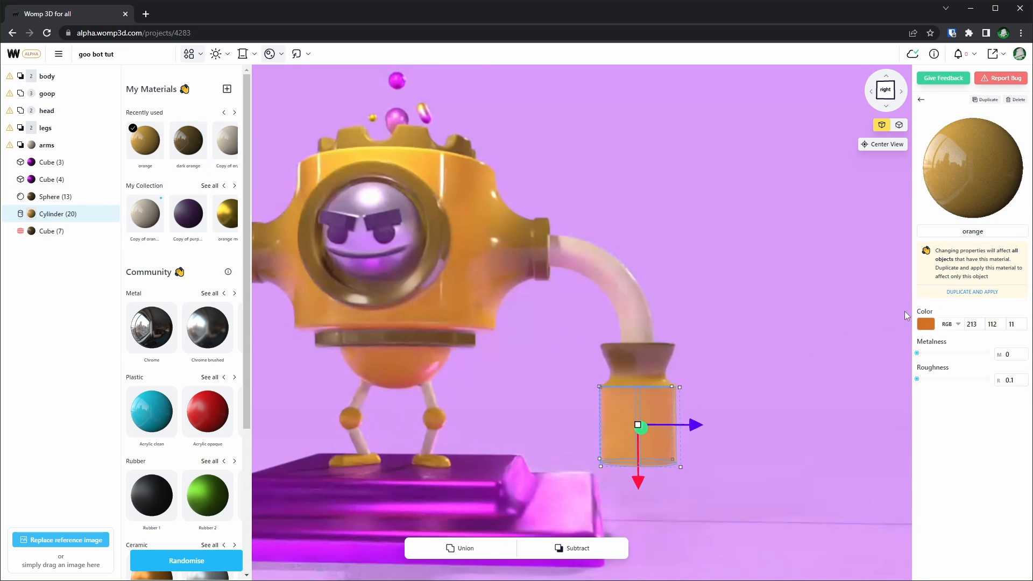
Shape the cylinder with radius 7, roundness 100 and goop strength 3, shortened to about 23.23 high and tilted about 22.67° in Y.
drag(922, 293, 838, 302)
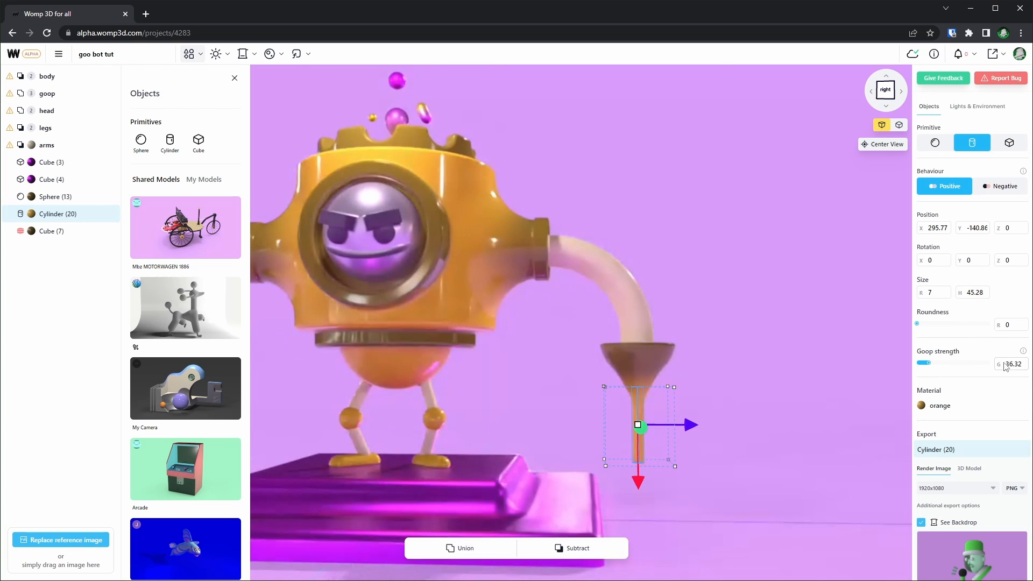
drag(1005, 366, 993, 327)
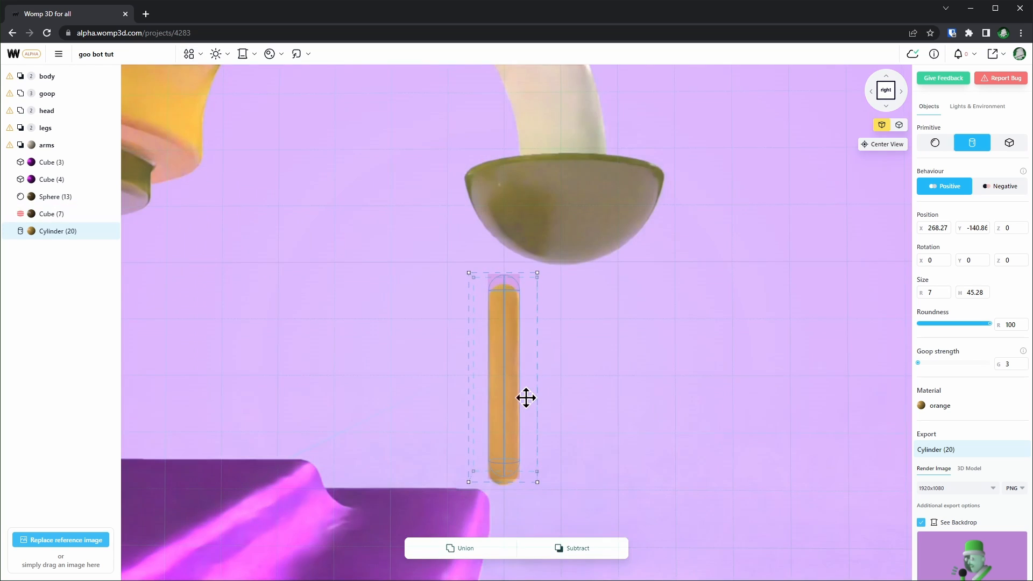
drag(526, 398, 528, 389)
drag(503, 482, 516, 402)
Duplicate the orange cylinder, rotate the copy to about -44.71° in Y, and join it to the first one's lower end as a bent finger.
key(ctrl+c)
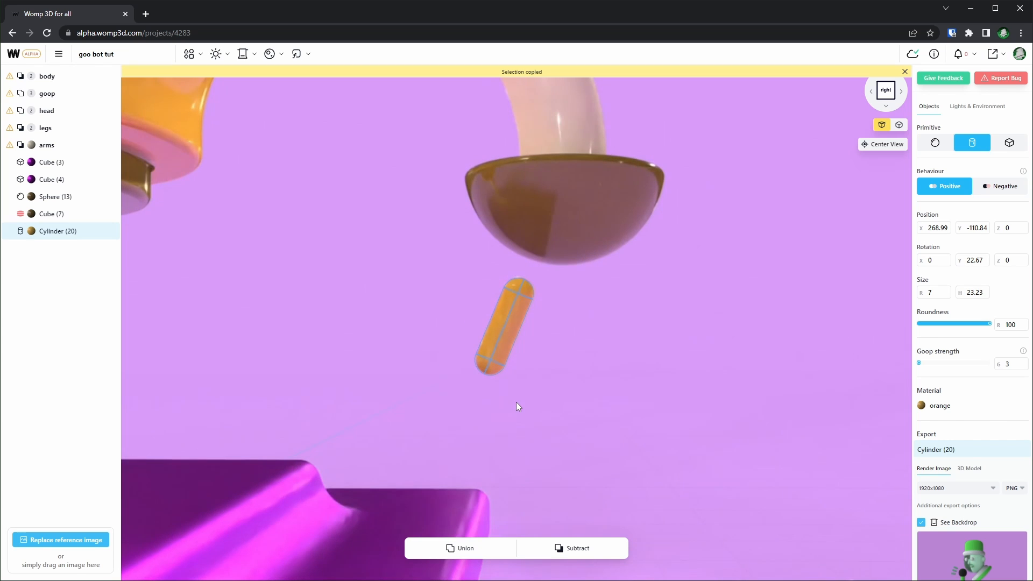
key(ctrl+v)
drag(523, 412, 601, 350)
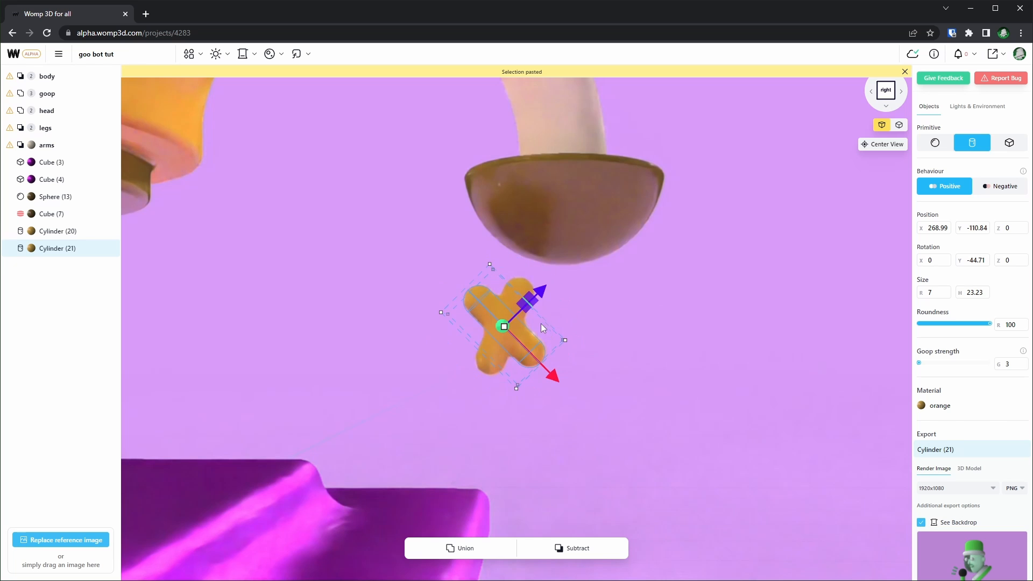
drag(535, 327, 550, 382)
Stretch the two finger segments together into a slightly taller, narrower bend and attach them to the underside of the hand.
shift+click(526, 305)
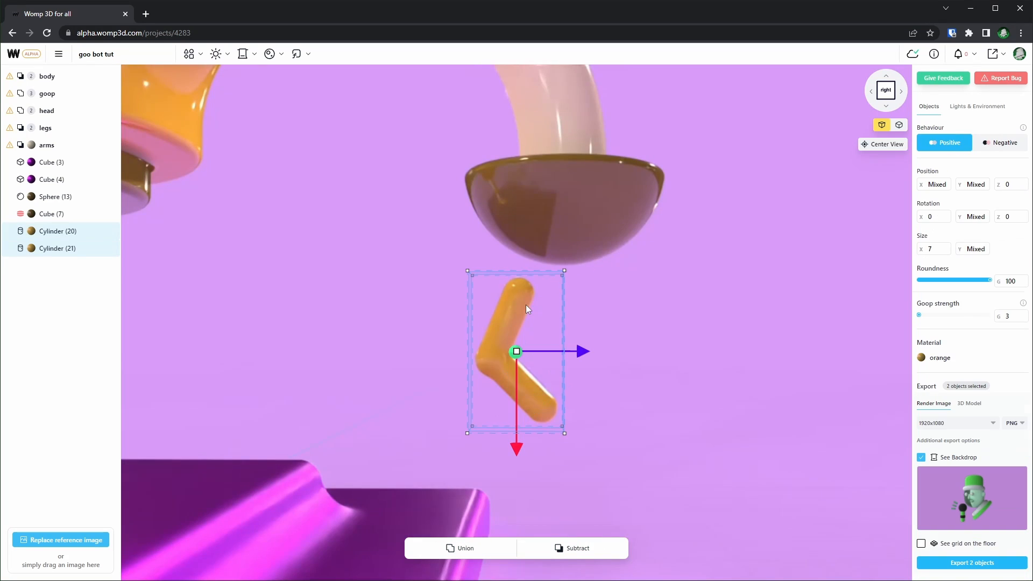
drag(580, 451, 554, 462)
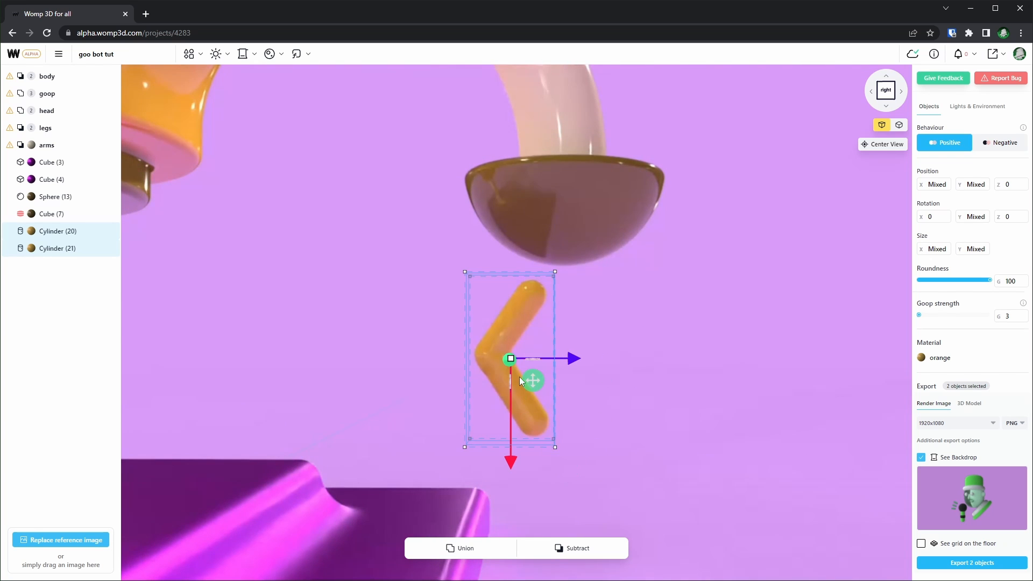
drag(532, 380, 530, 323)
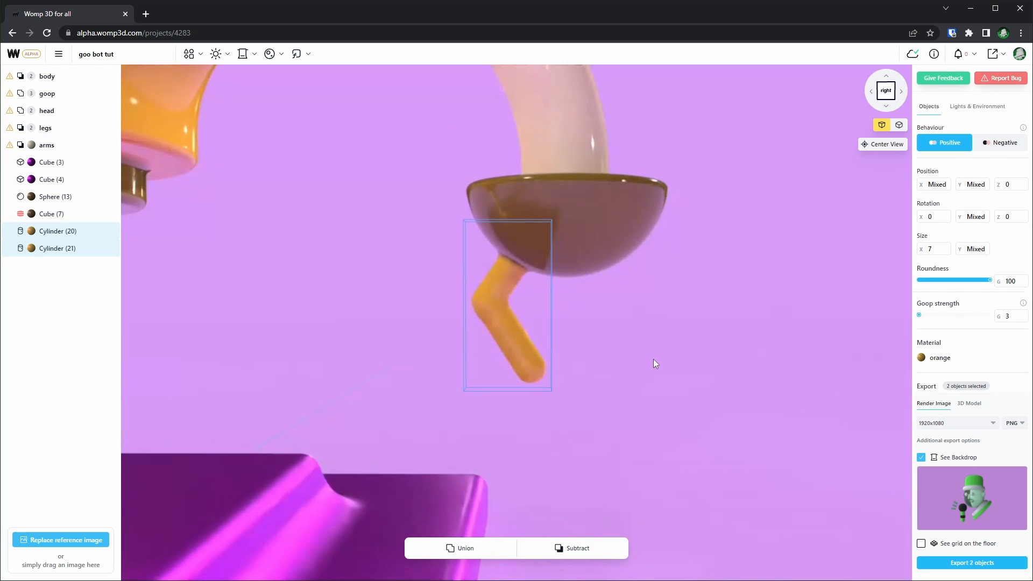
Duplicate the bent finger, flip the copy to -180° in X, and move it to the opposite side of the hand to form a claw.
key(ctrl+c)
key(ctrl+v)
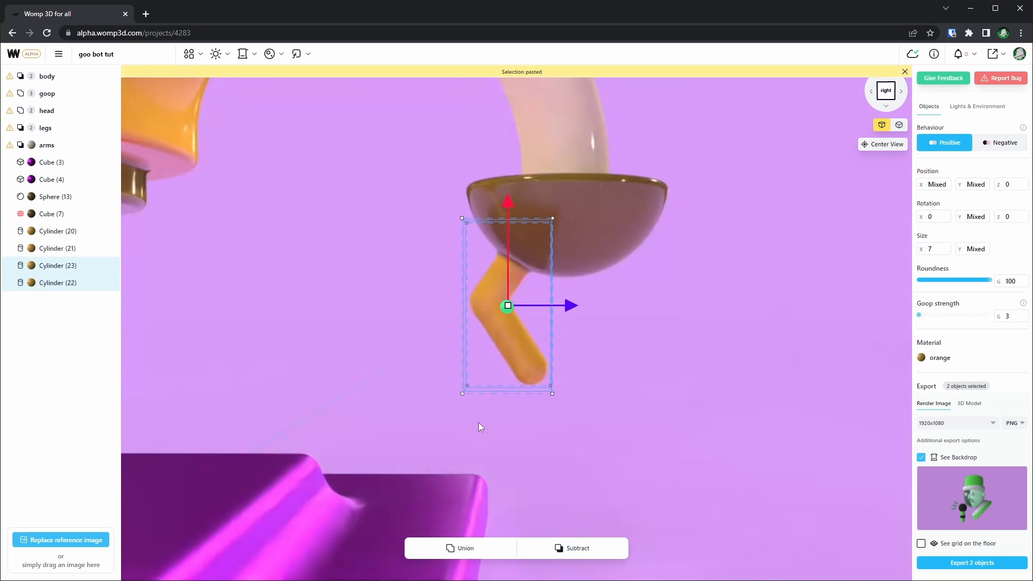
right_drag(724, 415, 713, 453)
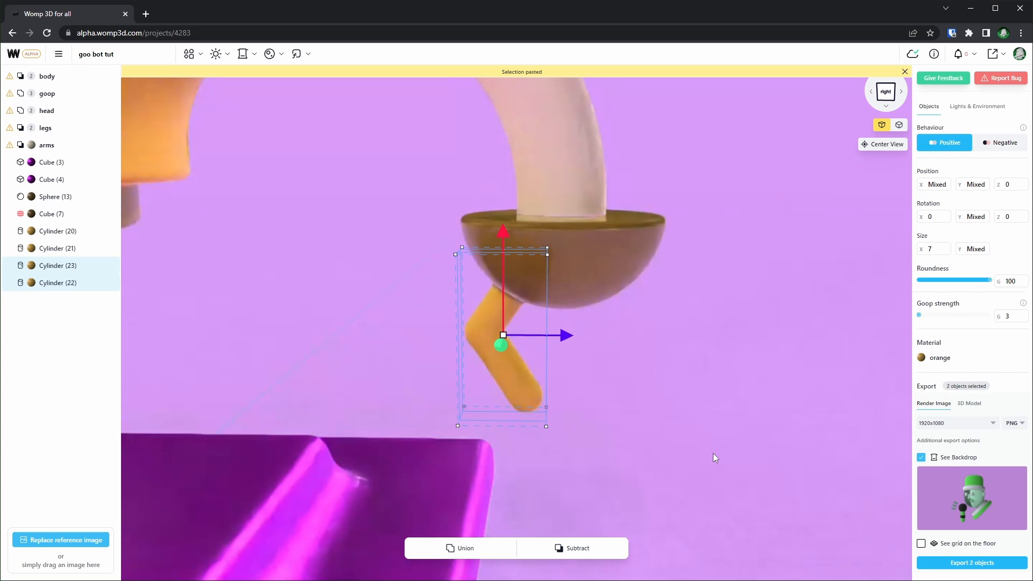
drag(439, 433, 530, 409)
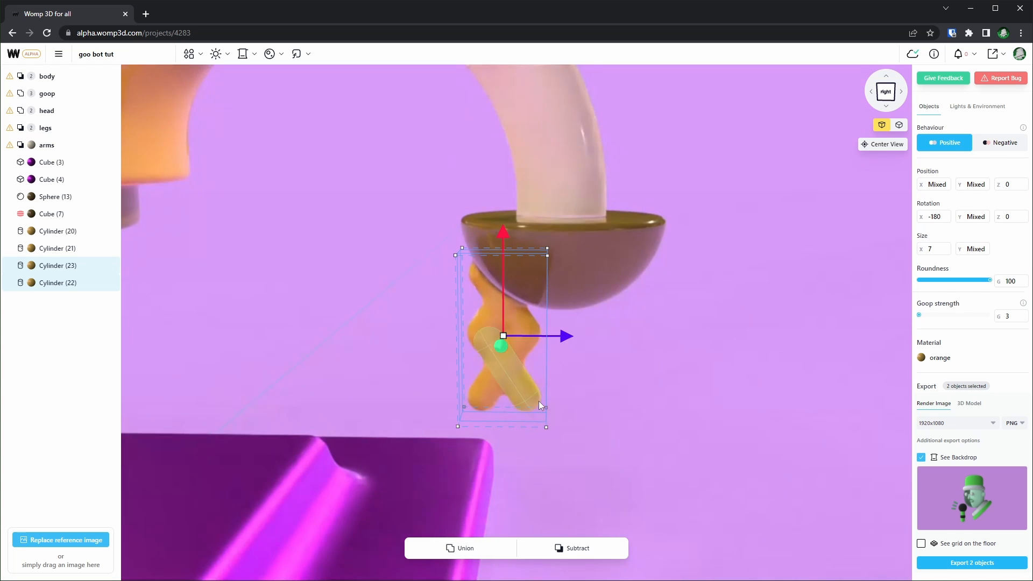
drag(561, 345, 682, 343)
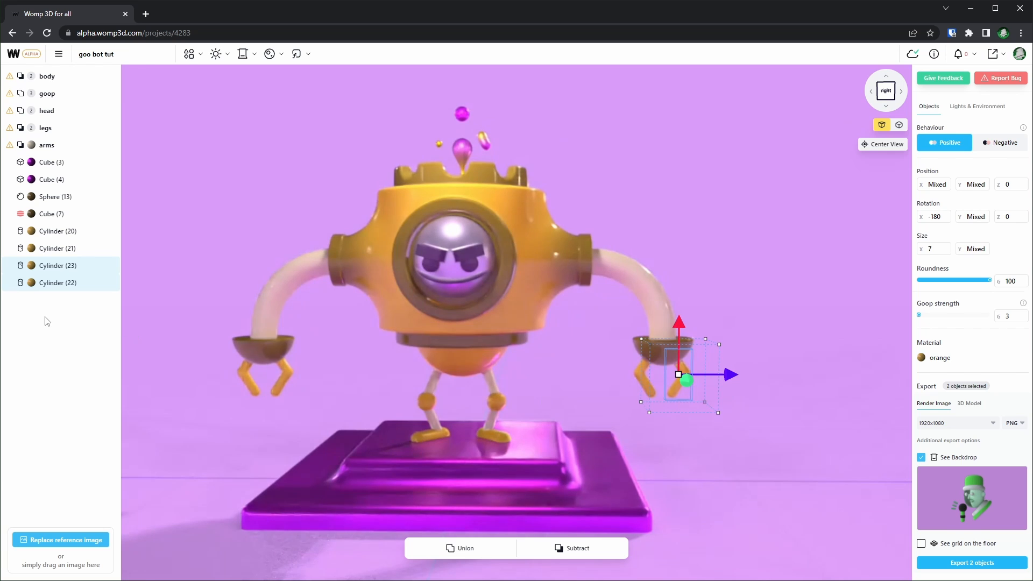
Union the hand sphere, its negative cube and the four finger cylinders, and name the group "hands".
key(Escape)
click(65, 233)
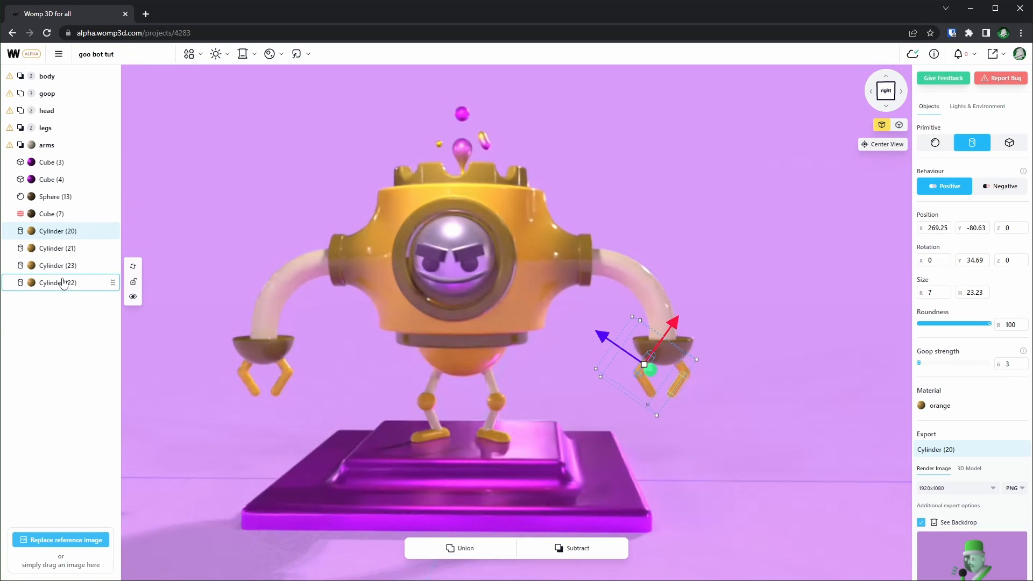
shift+click(62, 283)
click(53, 214)
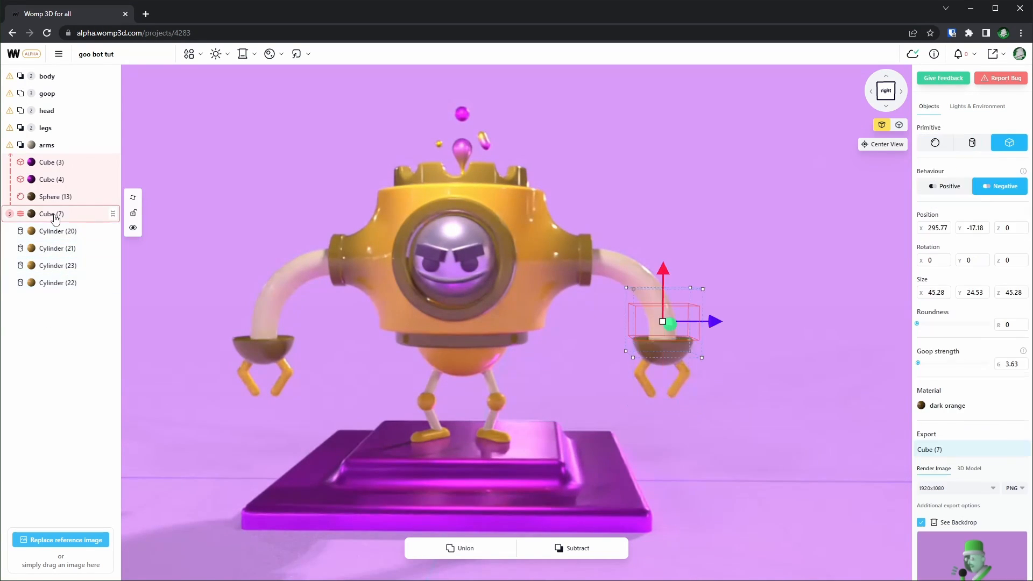
click(56, 198)
shift+click(61, 285)
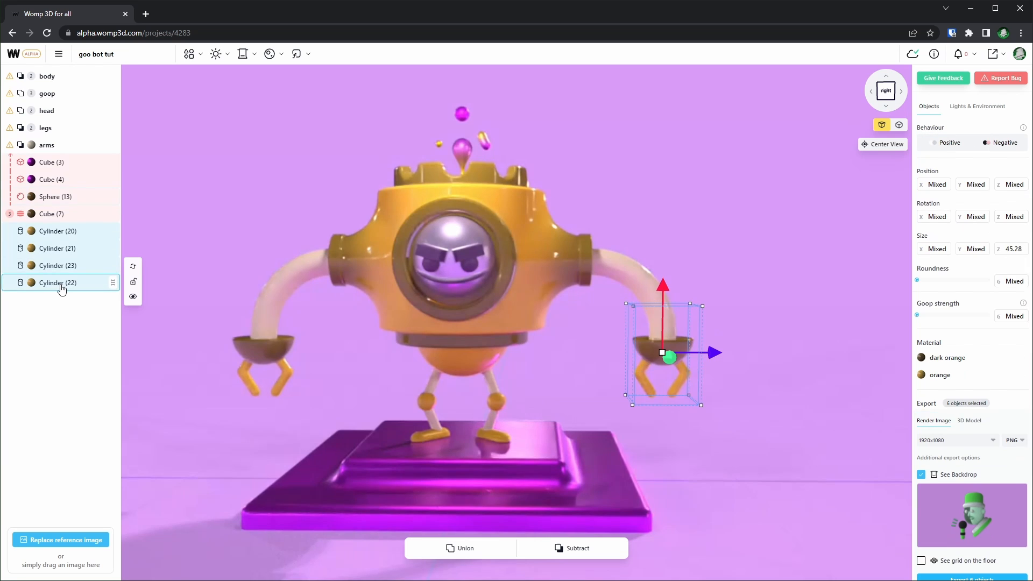
click(466, 549)
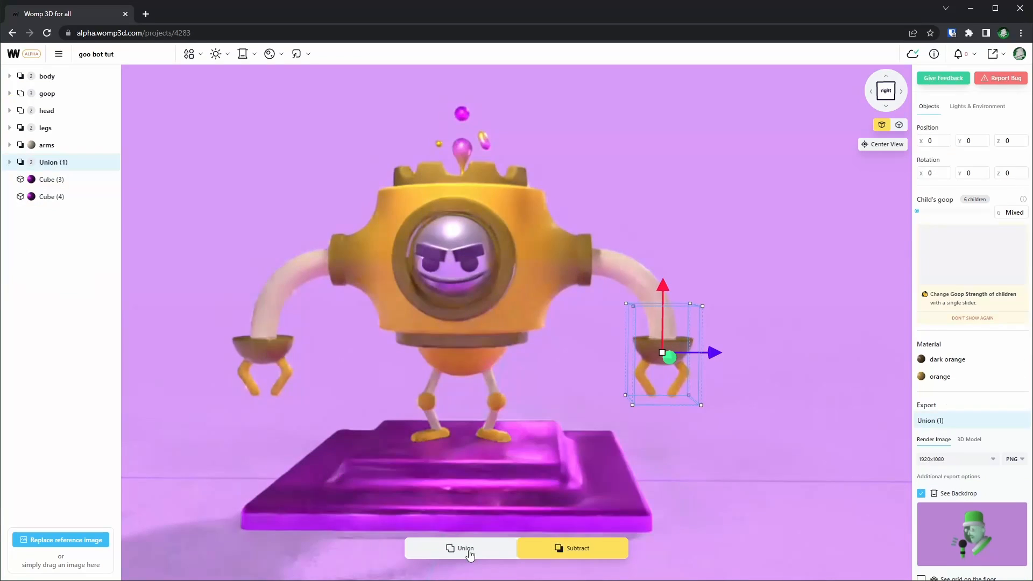
double_click(60, 165)
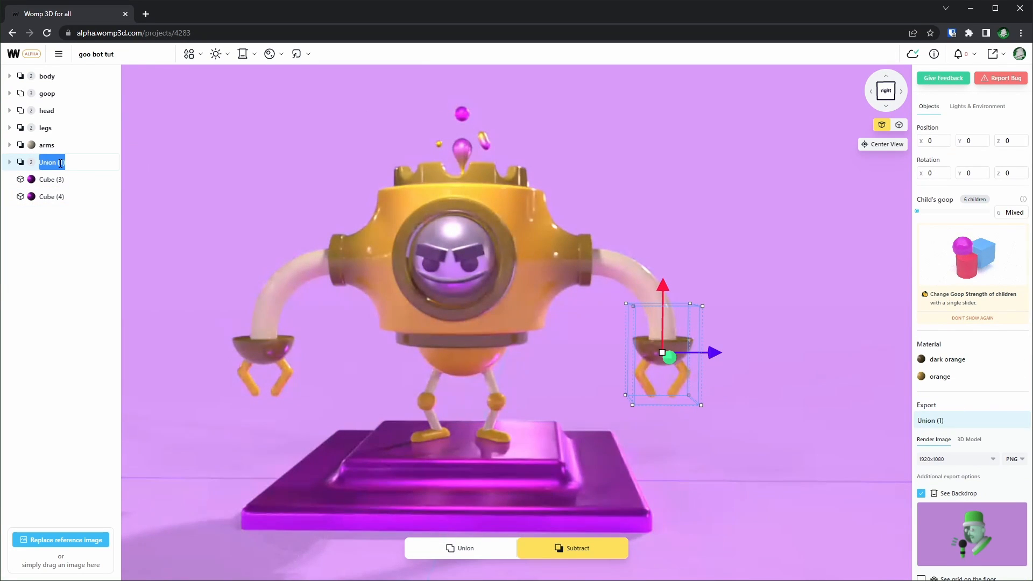
text(hands)
click(690, 175)
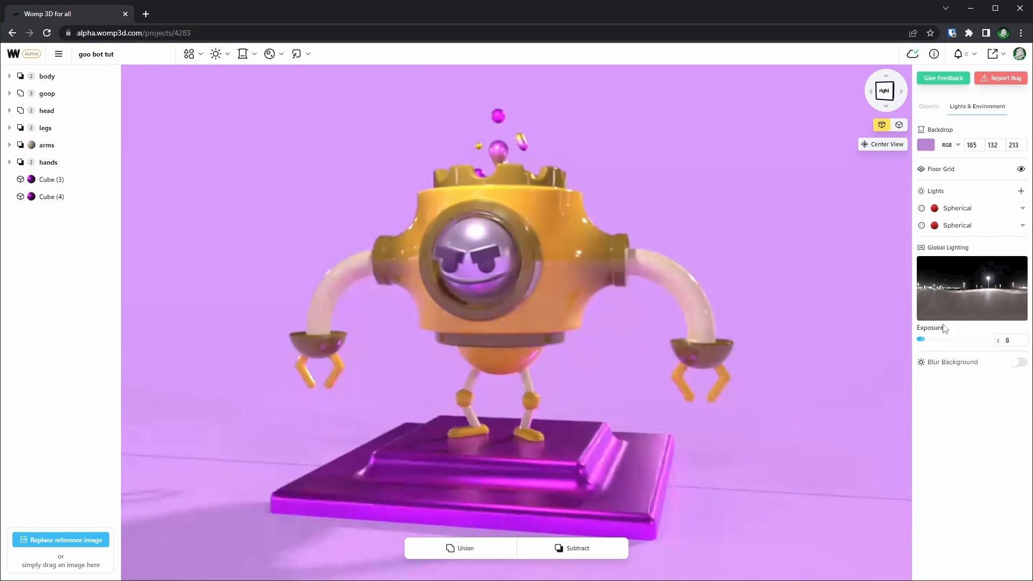
Try changing the first spherical light's colour to red (255, 0, 0) and its luminance to 79.
click(975, 293)
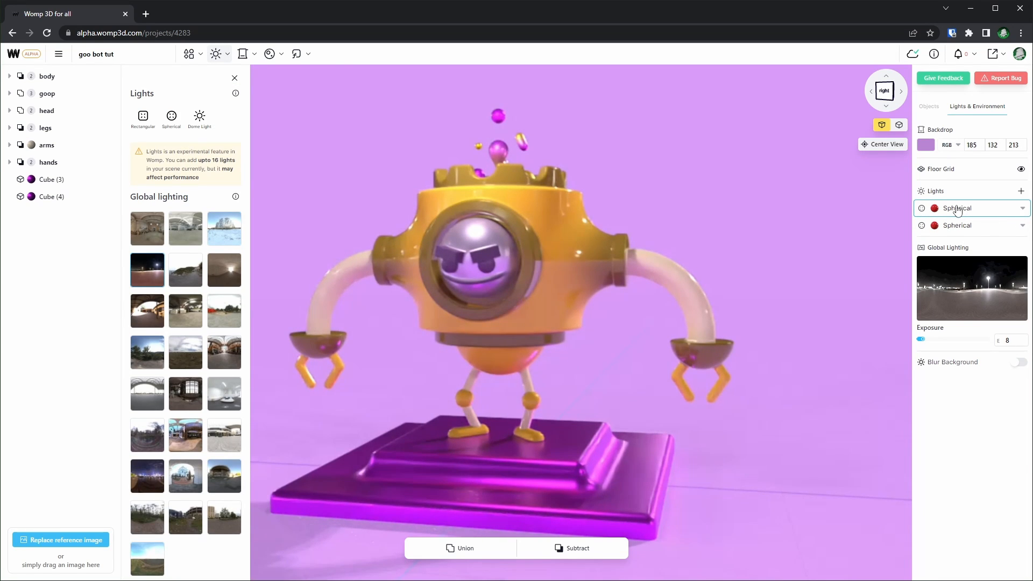
click(957, 209)
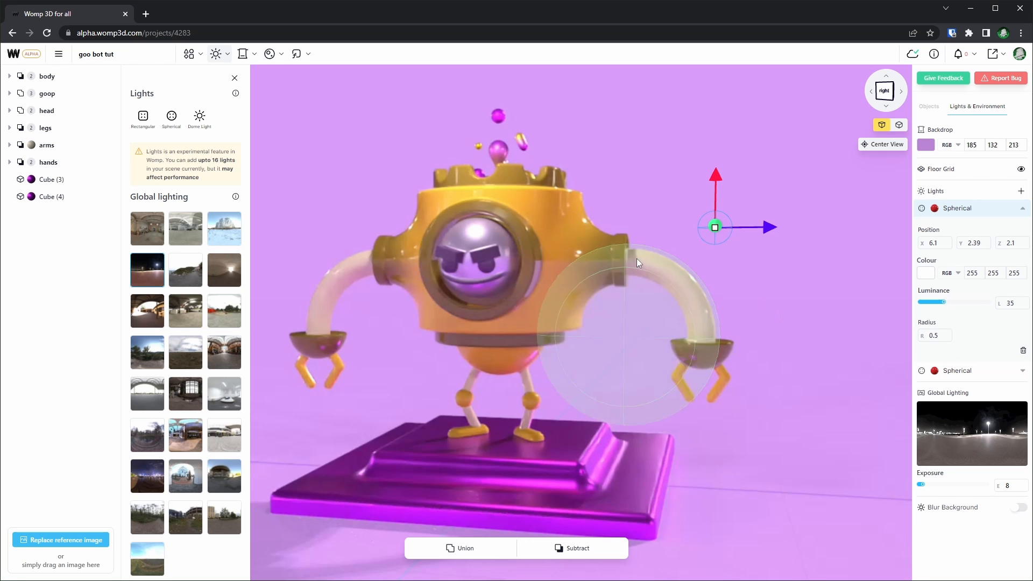
drag(860, 292, 800, 315)
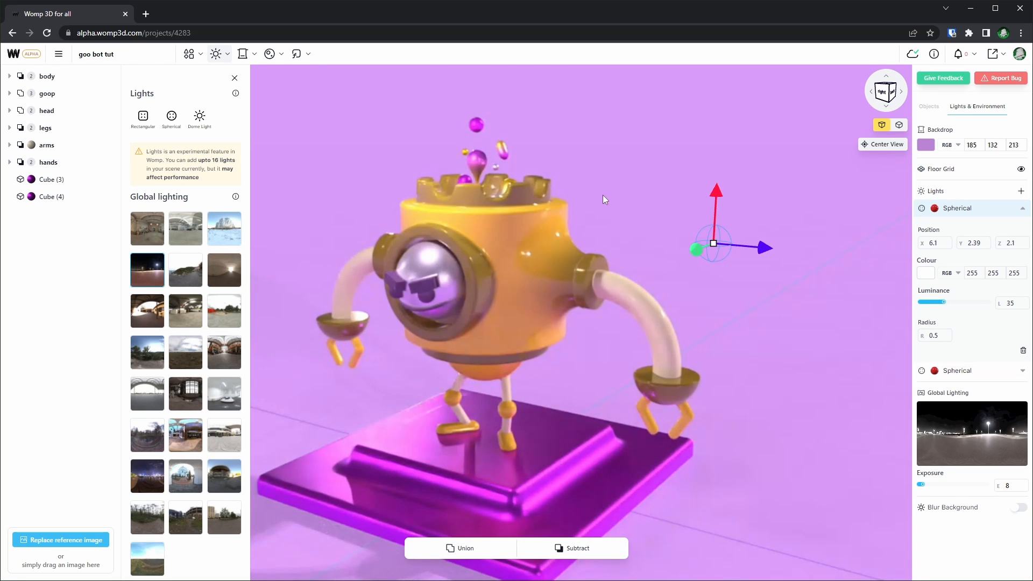
scroll(625, 173, up, 3)
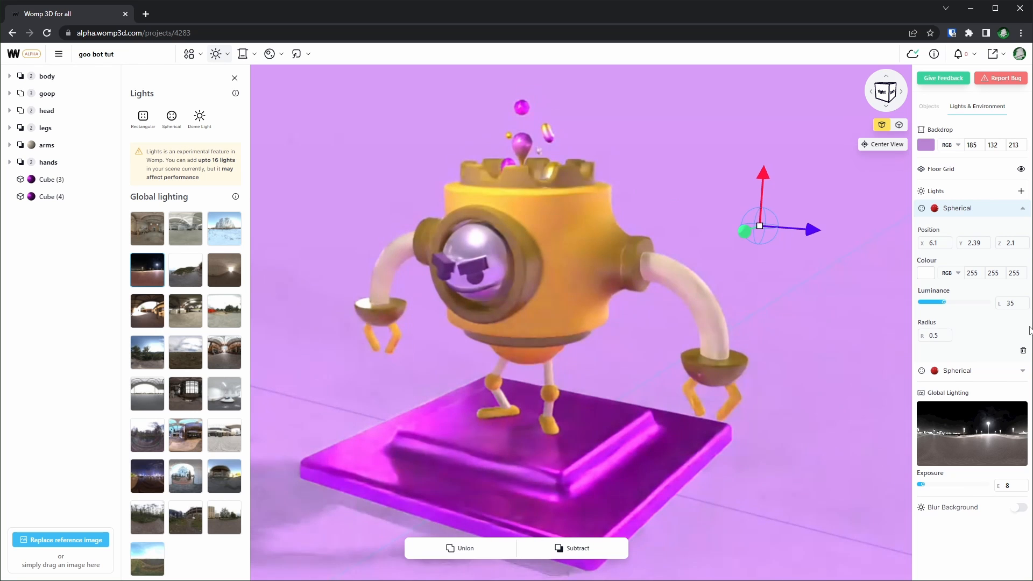
click(928, 276)
click(877, 277)
click(770, 373)
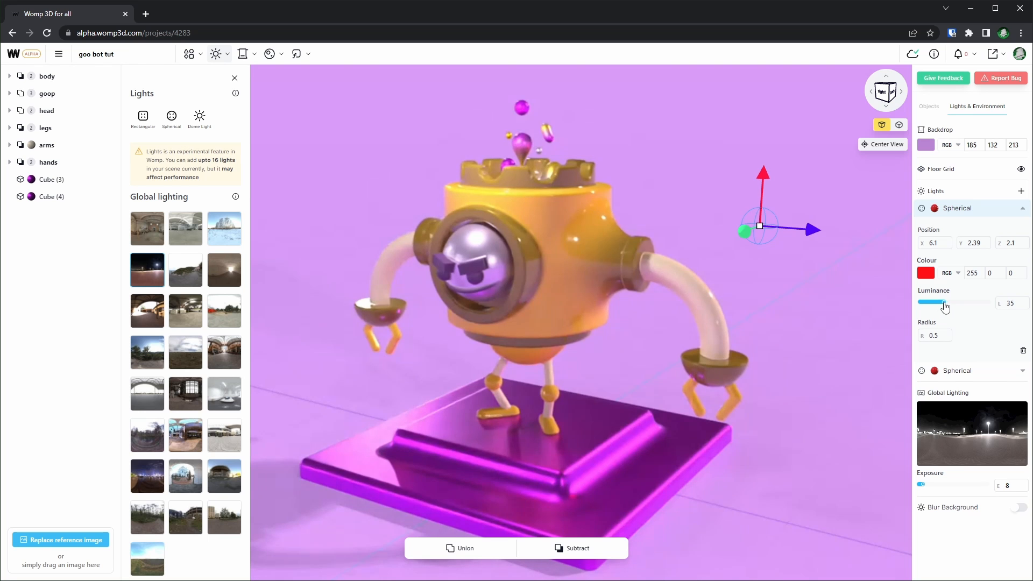
drag(946, 304, 975, 303)
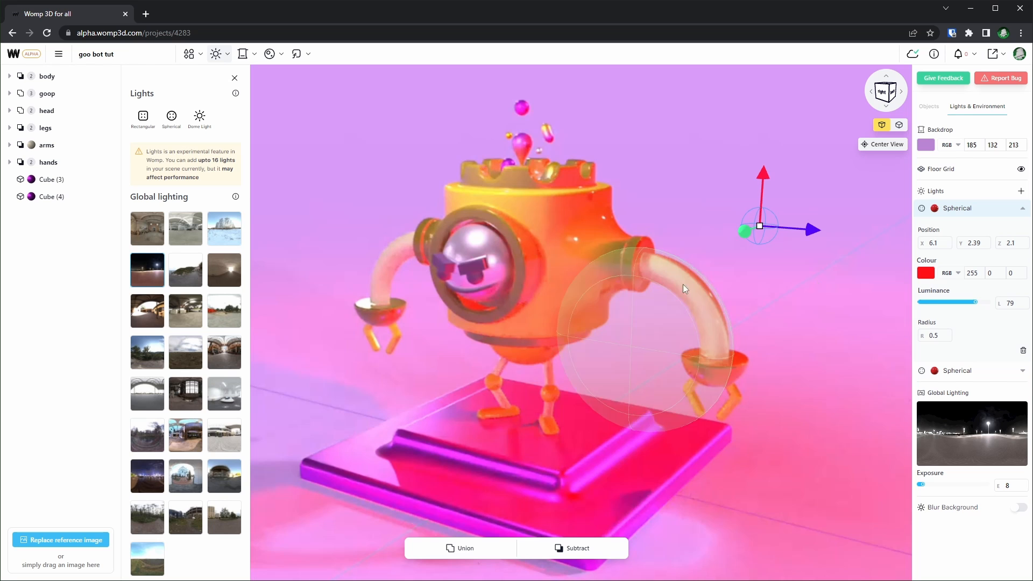
Undo the spherical light's colour and luminance changes, and set the global lighting exposure to 12.
key(ctrl+z)
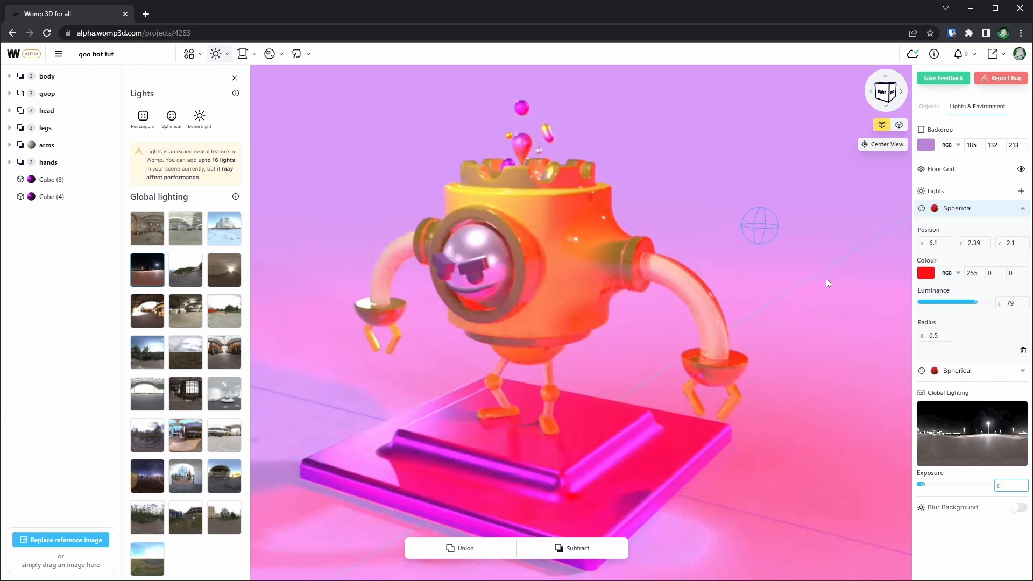
key(ctrl+z)
key(ctrl+z)
key(ctrl+z)
key(ctrl+z)
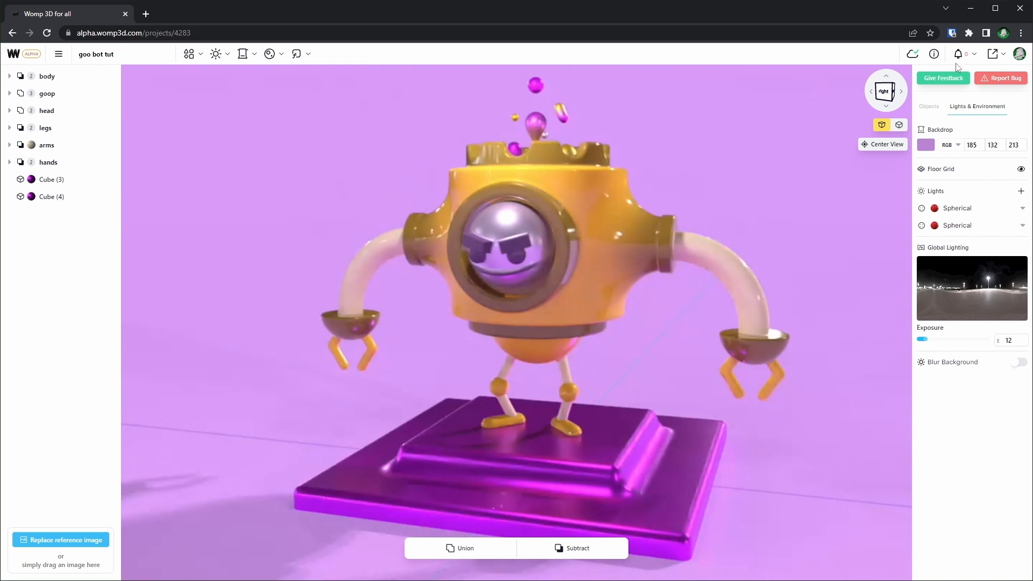
Open the image render settings and include the backdrop in the rendered output.
click(1005, 56)
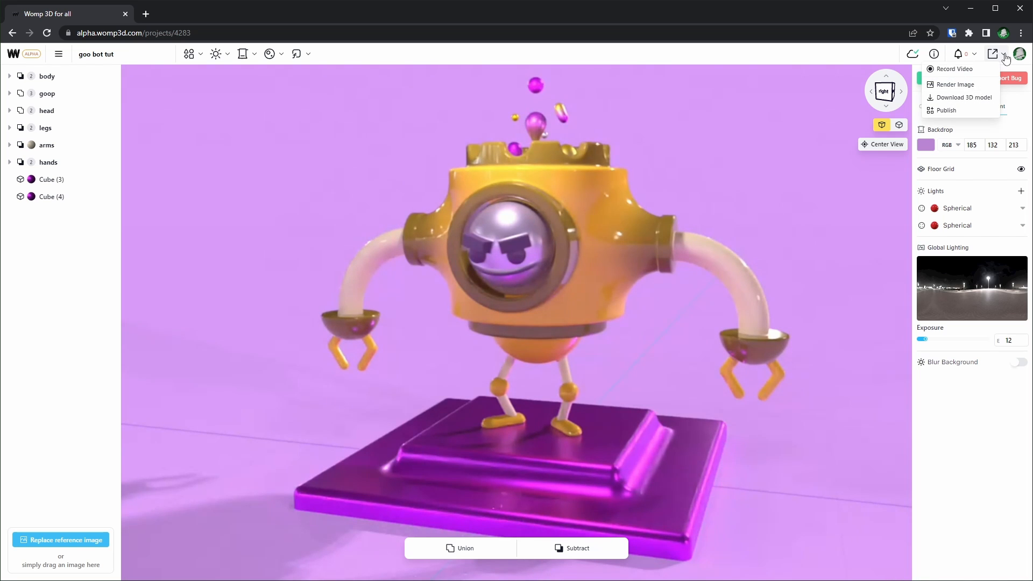
click(960, 85)
click(921, 156)
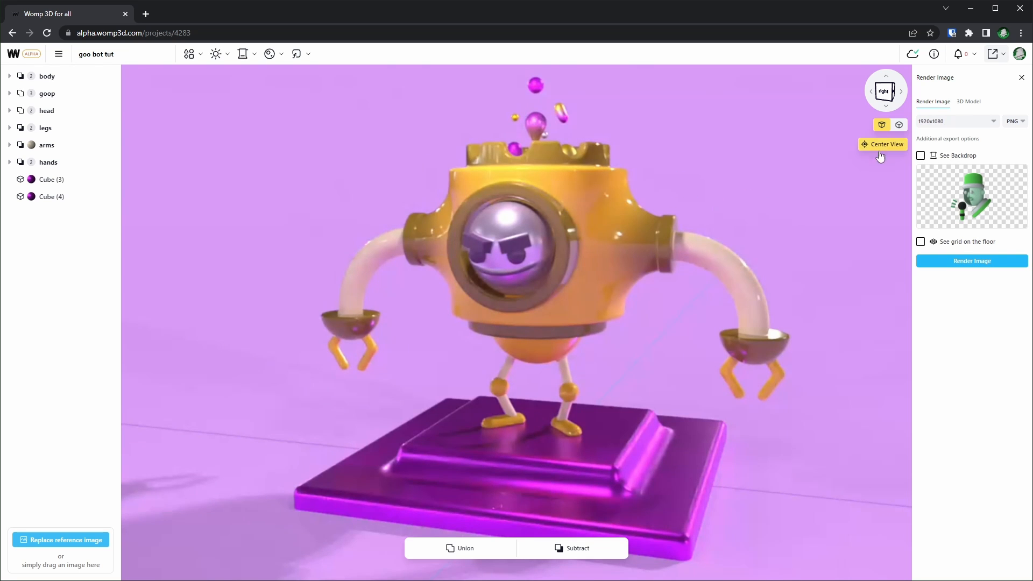
click(921, 156)
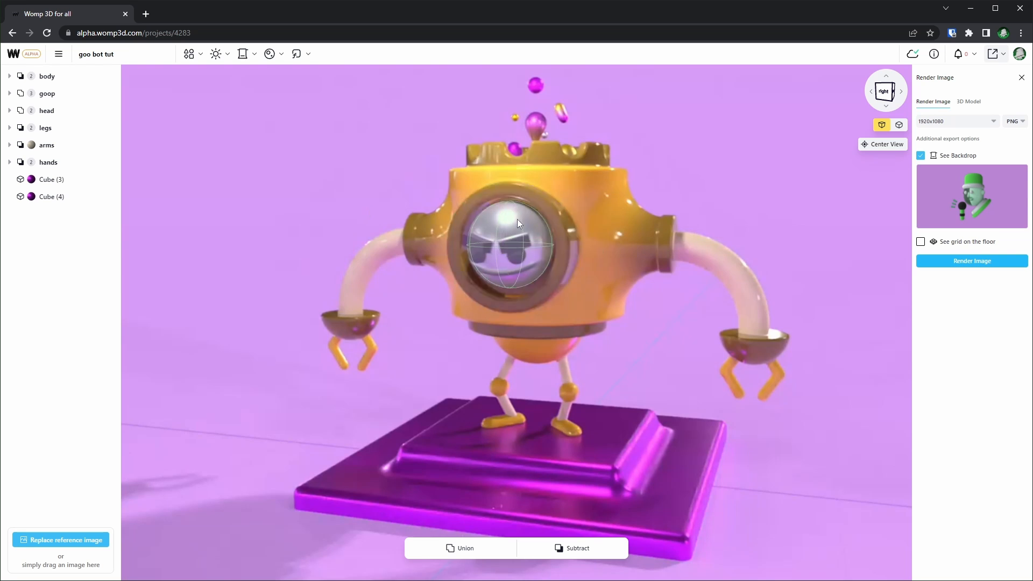
Render a 1920x1080 PNG image framed on the whole robot and its platform, with the backdrop and without the floor grid.
click(574, 315)
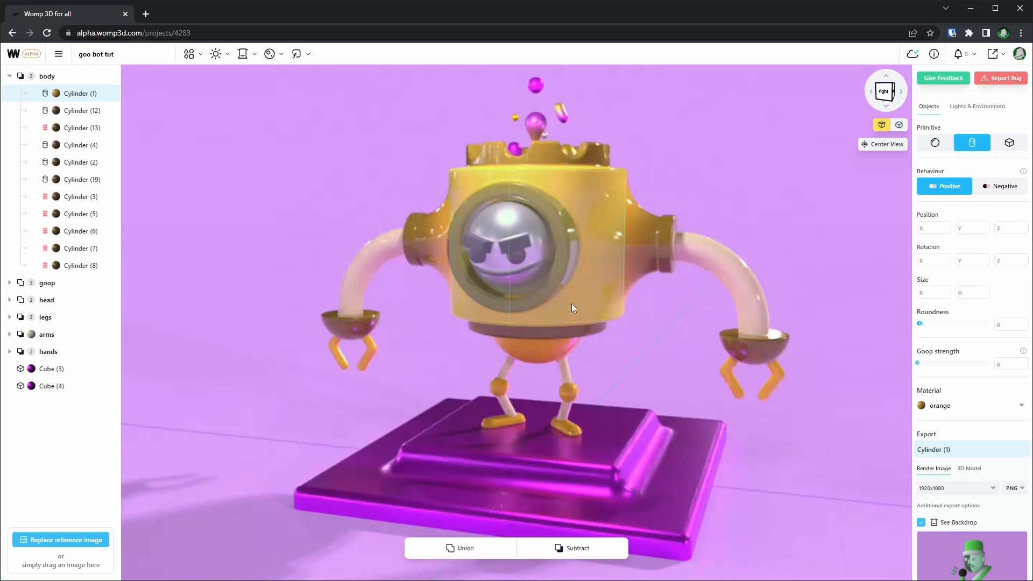
click(879, 146)
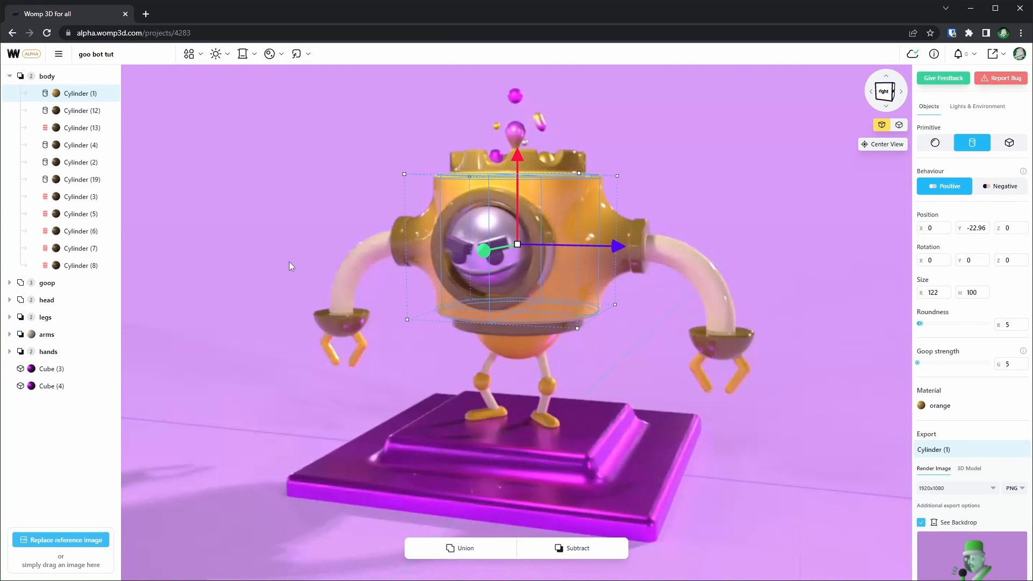
click(710, 237)
scroll(726, 229, up, 2)
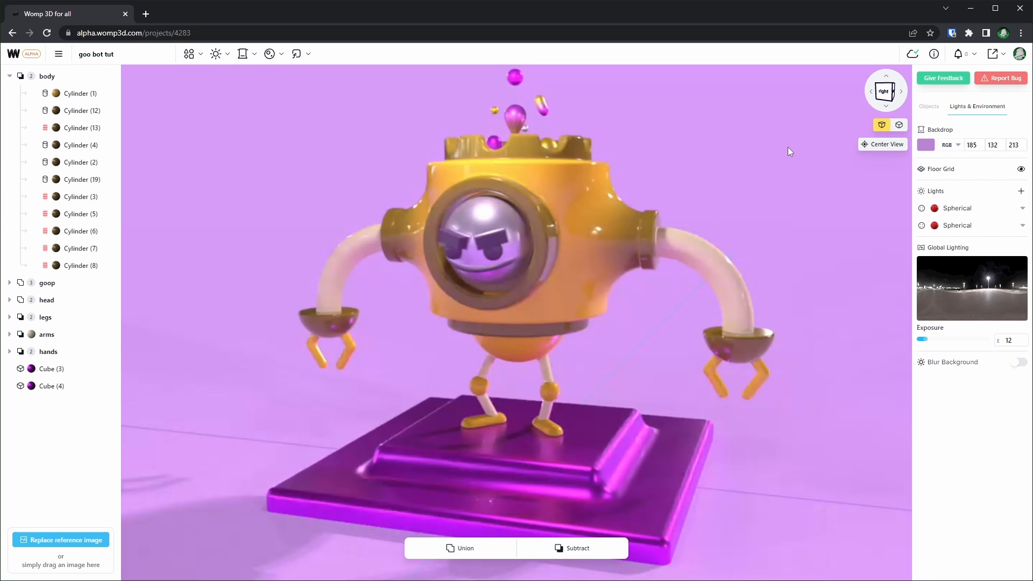
scroll(787, 152, down, 3)
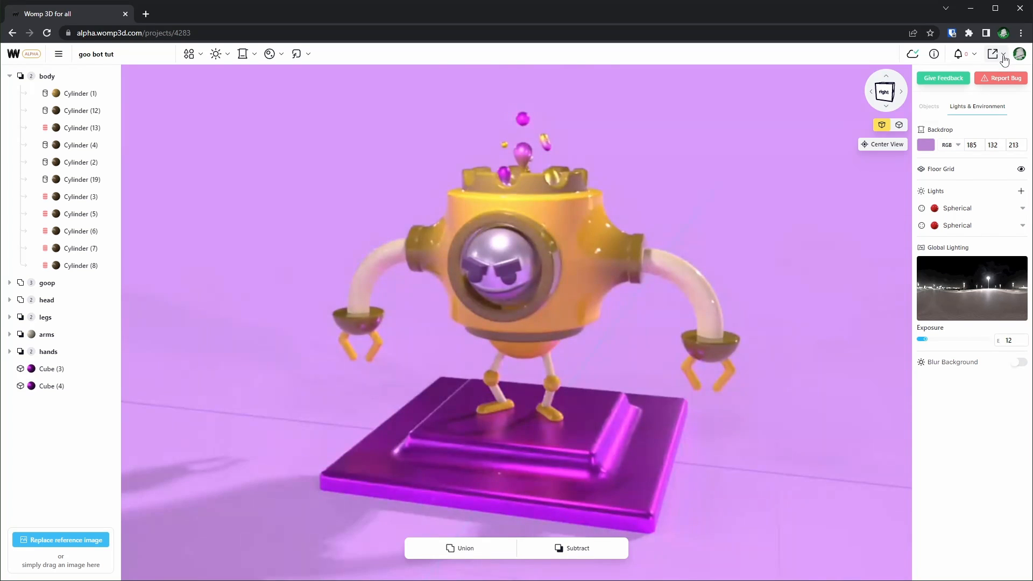
click(1004, 58)
click(963, 86)
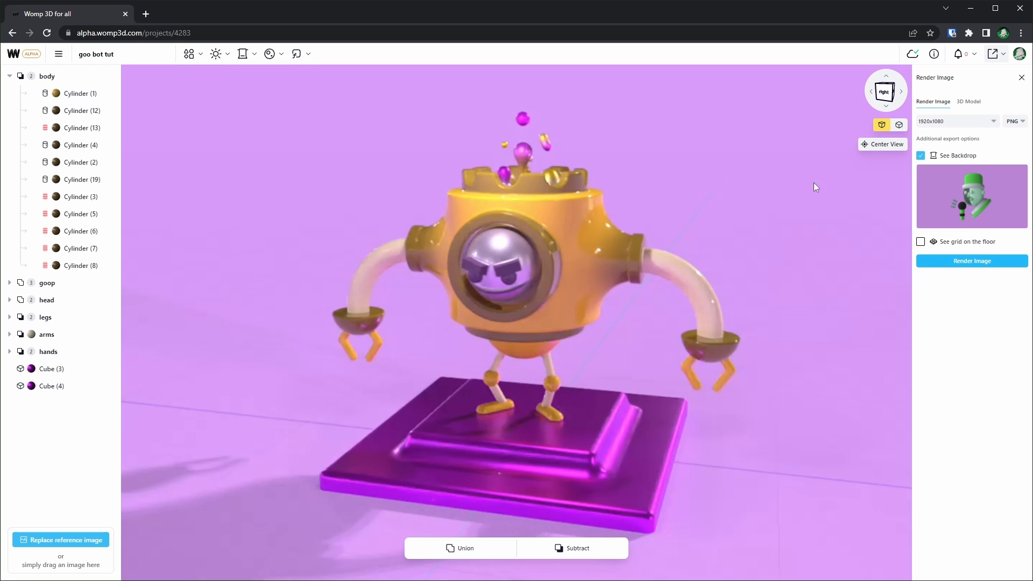
click(964, 265)
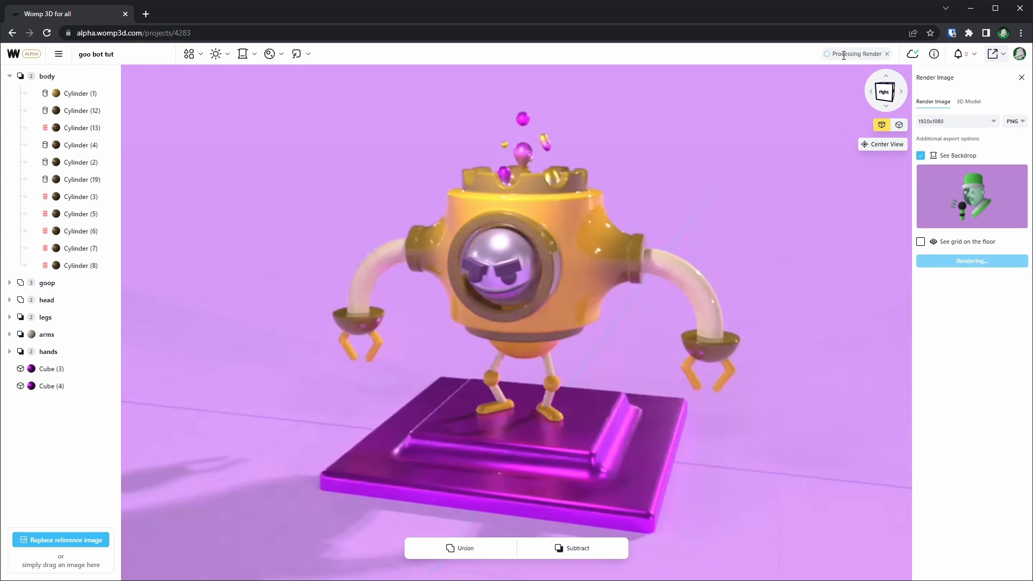